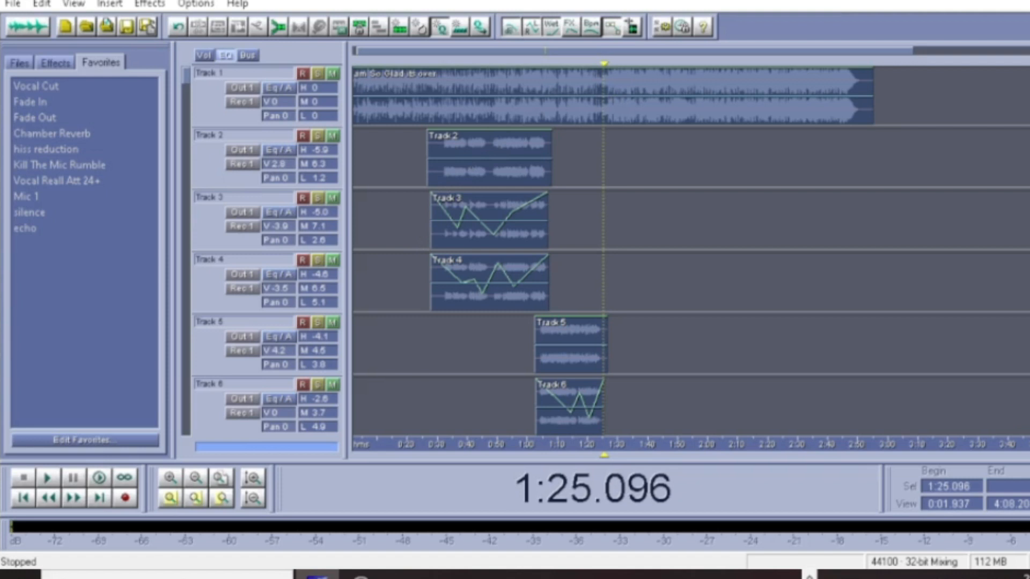
Minimise the open windows and move the YouCut video file on the desktop beside the South Park shortcut.
{"action": "left_click", "coordinate": [1006, 0]}
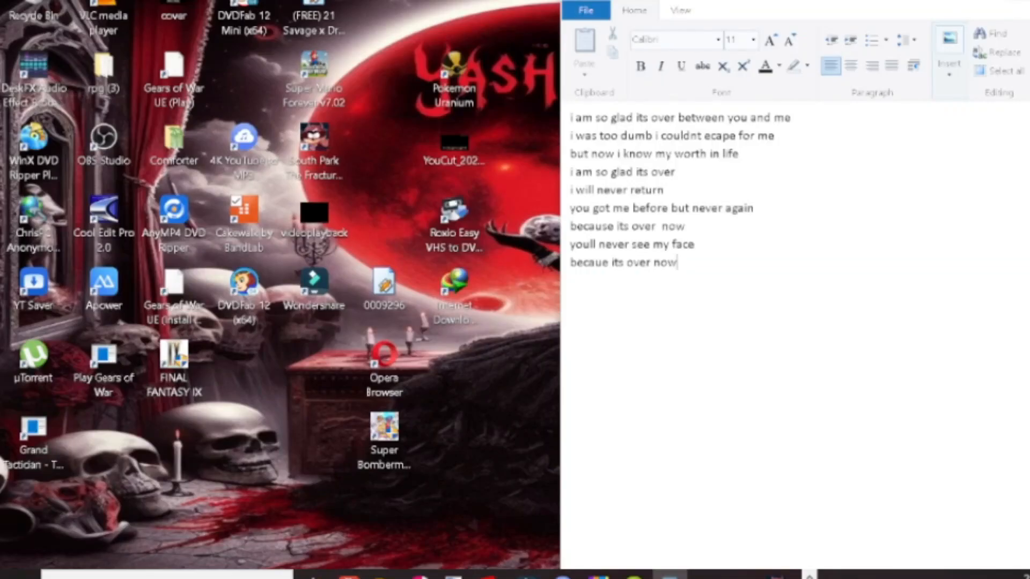
{"action": "left_click", "coordinate": [1009, 1]}
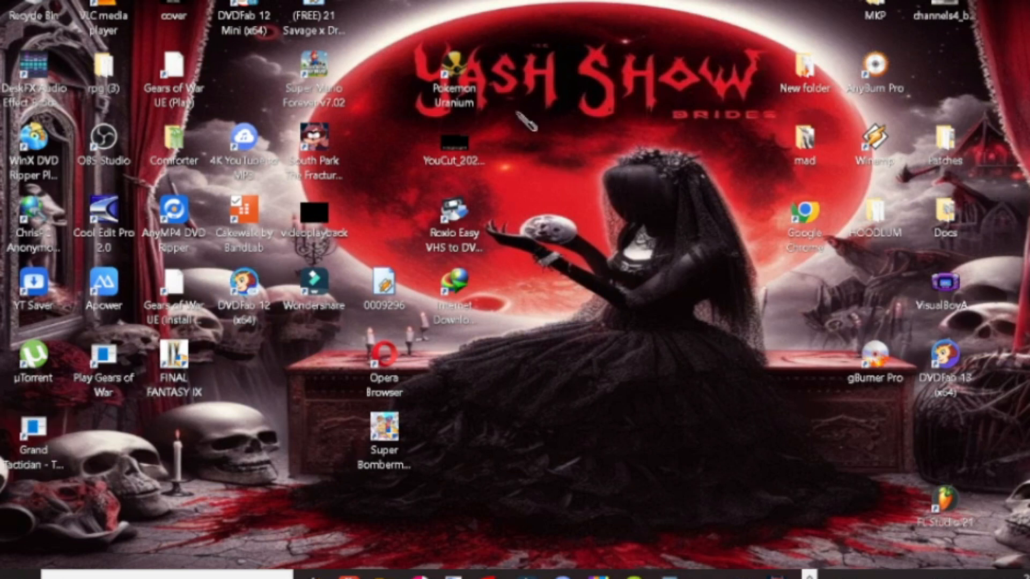
{"action": "left_click_drag", "start_coordinate": [501, 115], "coordinate": [715, 1]}
{"action": "left_click_drag", "start_coordinate": [499, 150], "coordinate": [771, 476]}
{"action": "left_click_drag", "start_coordinate": [483, 146], "coordinate": [406, 148]}
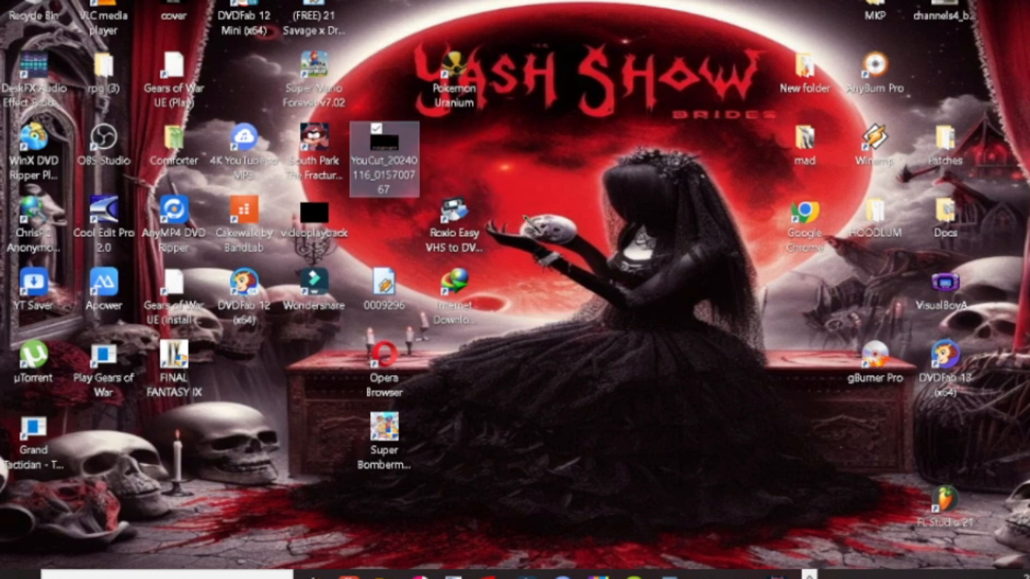
Group the Roxio, Internet Download, Super Bomberman and FL Studio 21 shortcuts with the other desktop icons.
{"action": "left_click_drag", "start_coordinate": [455, 220], "coordinate": [395, 29]}
{"action": "left_click_drag", "start_coordinate": [456, 290], "coordinate": [400, 231]}
{"action": "left_click_drag", "start_coordinate": [390, 448], "coordinate": [253, 382]}
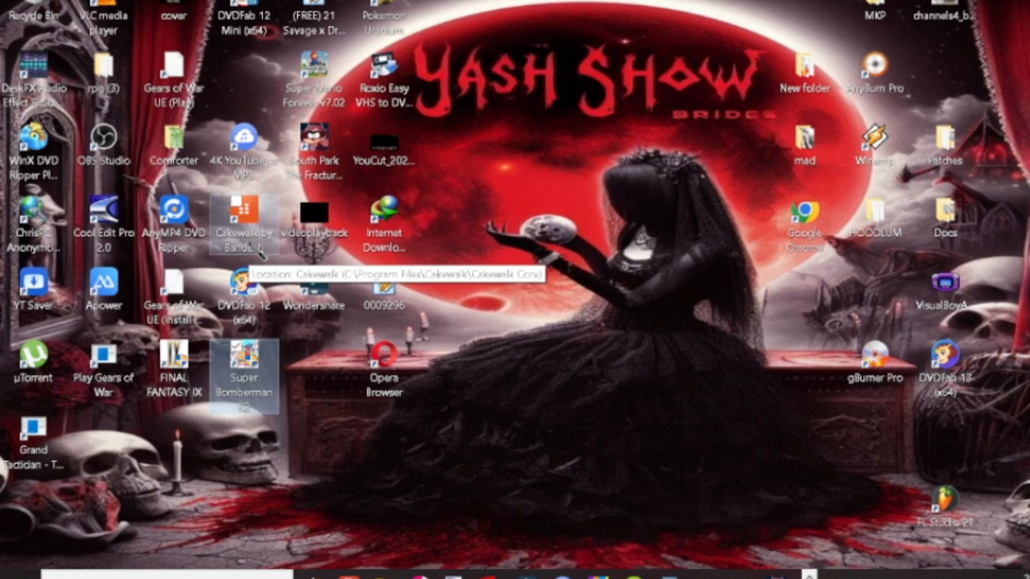
{"action": "left_click_drag", "start_coordinate": [945, 496], "coordinate": [330, 442]}
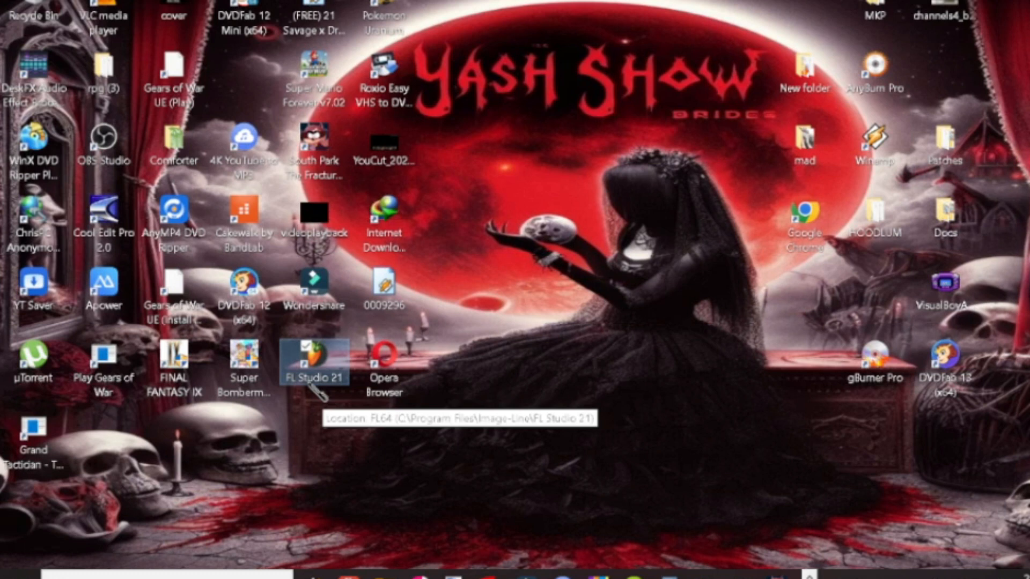
Select the Cool Edit Pro 2.0, Cakewalk and FL Studio 21 shortcuts in turn to compare the installed audio programs.
{"action": "left_click", "coordinate": [107, 230]}
{"action": "left_click", "coordinate": [248, 228]}
{"action": "left_click", "coordinate": [327, 383]}
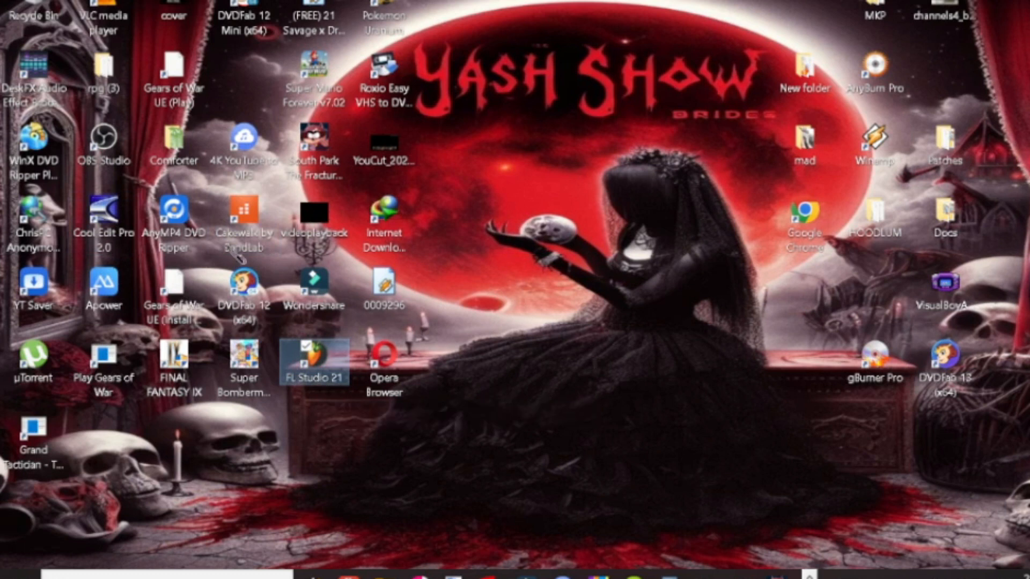
{"action": "left_click", "coordinate": [244, 226]}
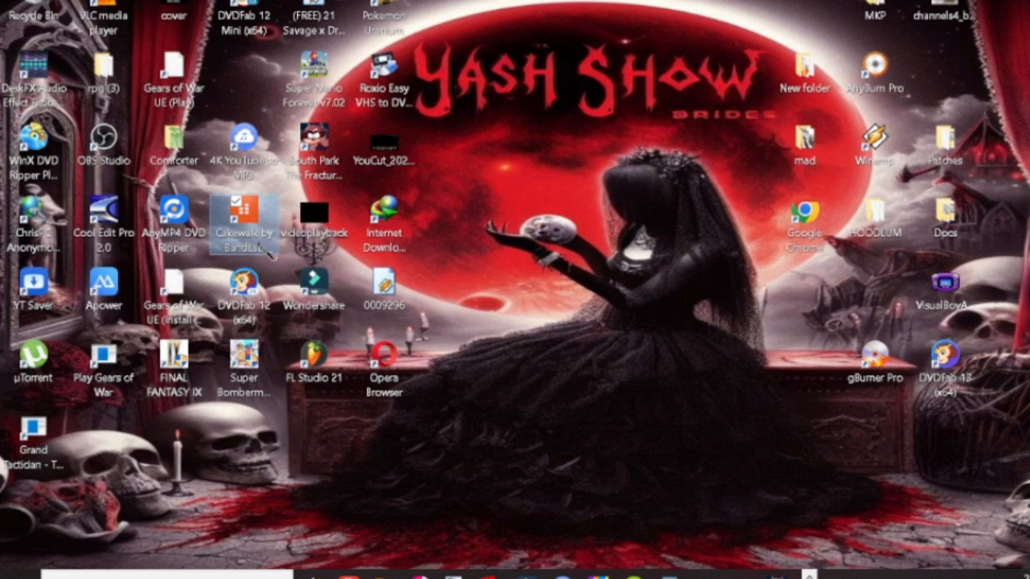
{"action": "left_click", "coordinate": [100, 249]}
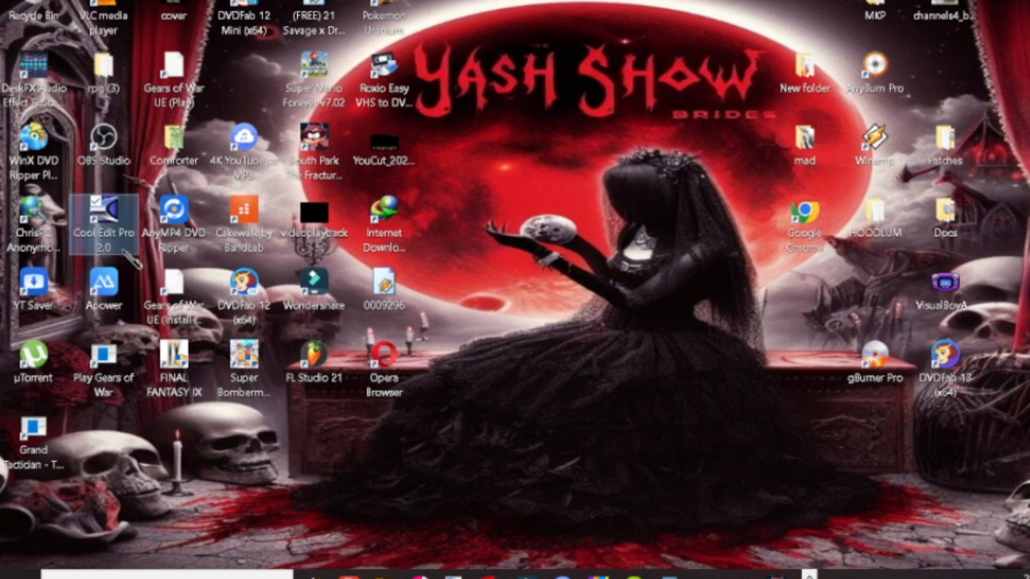
Switch back to the Cool Edit Pro multitrack session and show its whole timeline.
{"action": "left_click", "coordinate": [809, 576]}
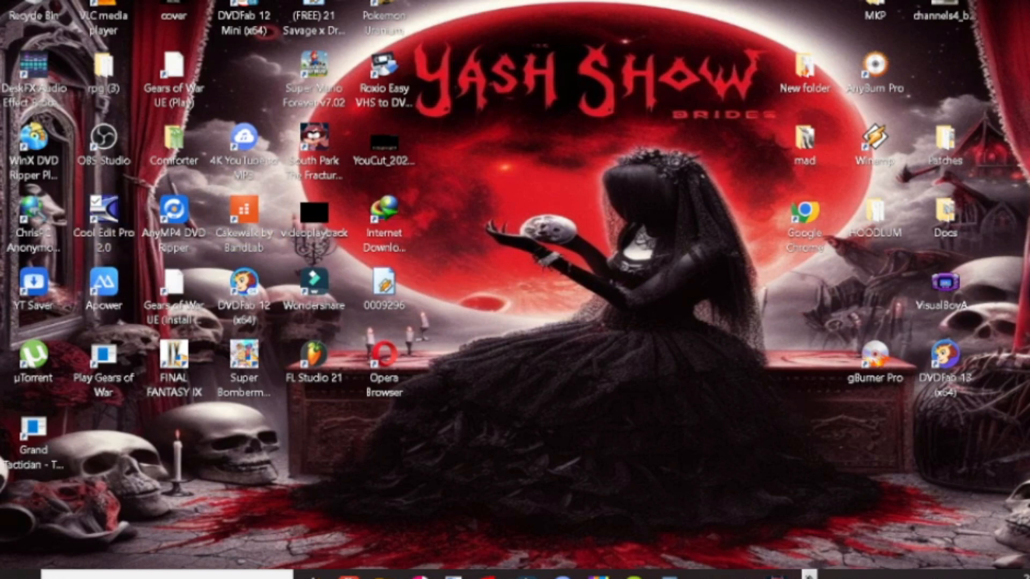
{"action": "left_click", "coordinate": [809, 578]}
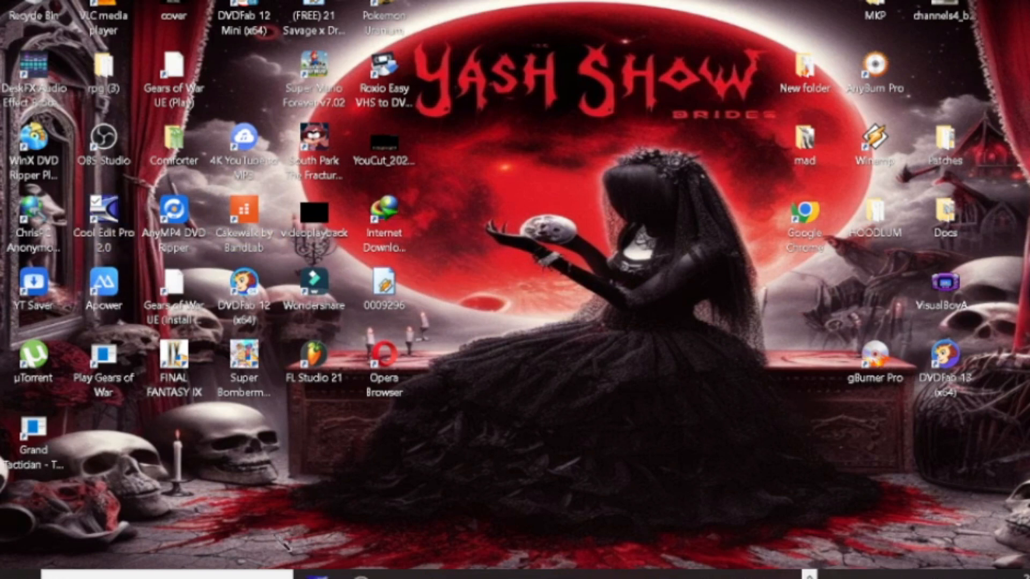
{"action": "left_click", "coordinate": [317, 576]}
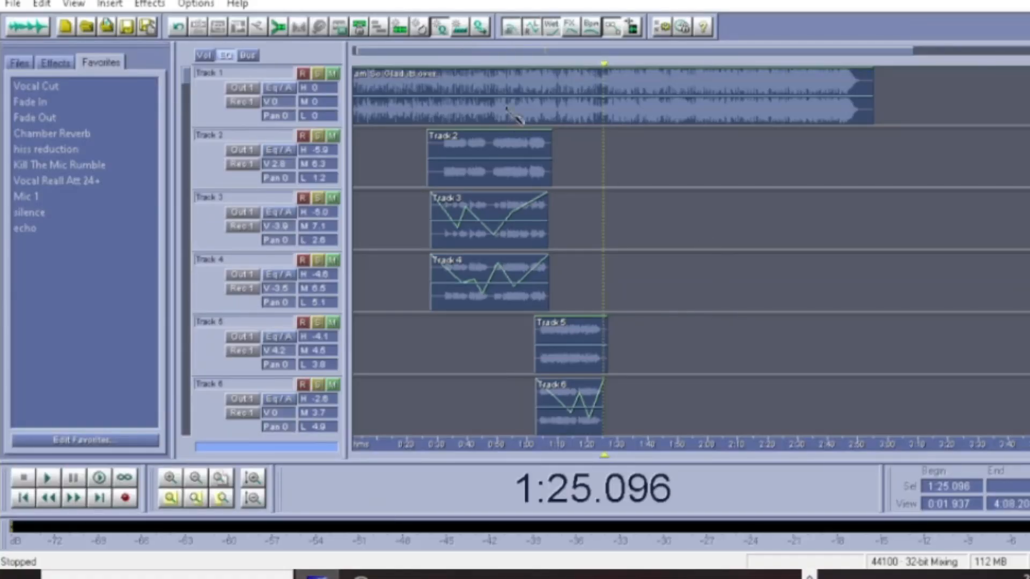
{"action": "scroll", "coordinate": [452, 58], "scroll_direction": "down", "scroll_amount": 1}
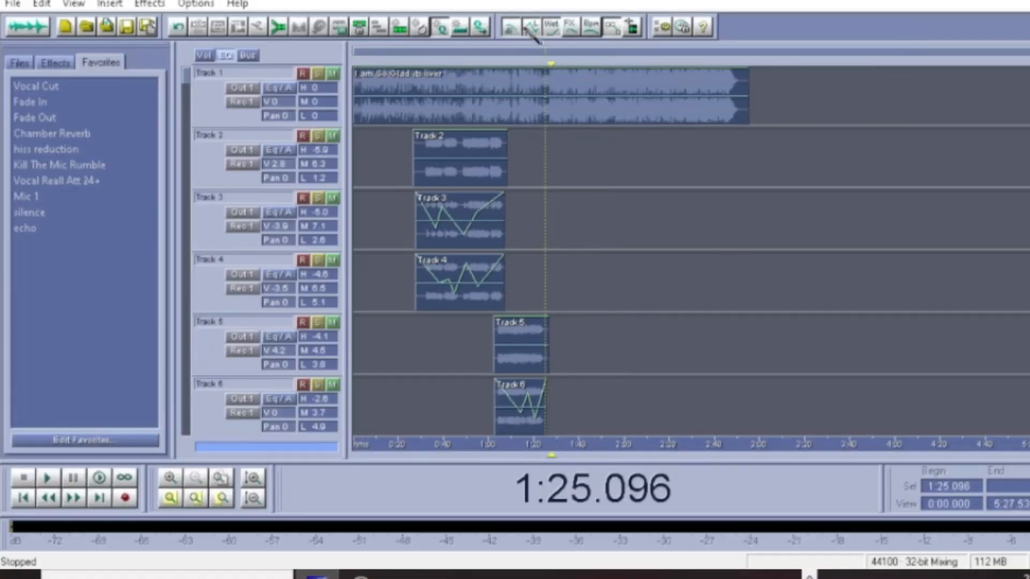
View the program's version information and its system info report, and close both.
{"action": "left_click", "coordinate": [237, 5]}
{"action": "left_click", "coordinate": [304, 215]}
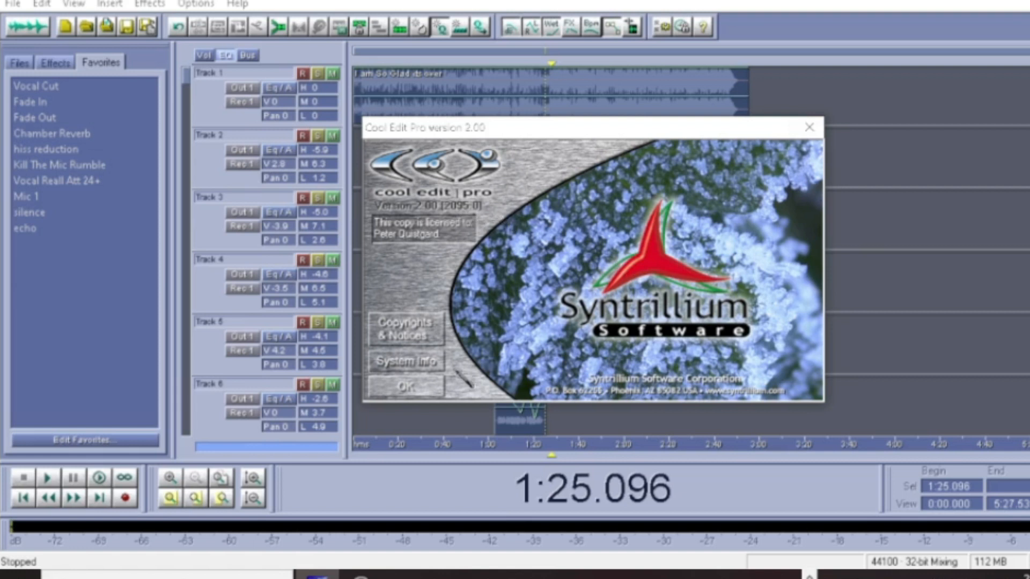
{"action": "left_click", "coordinate": [408, 362]}
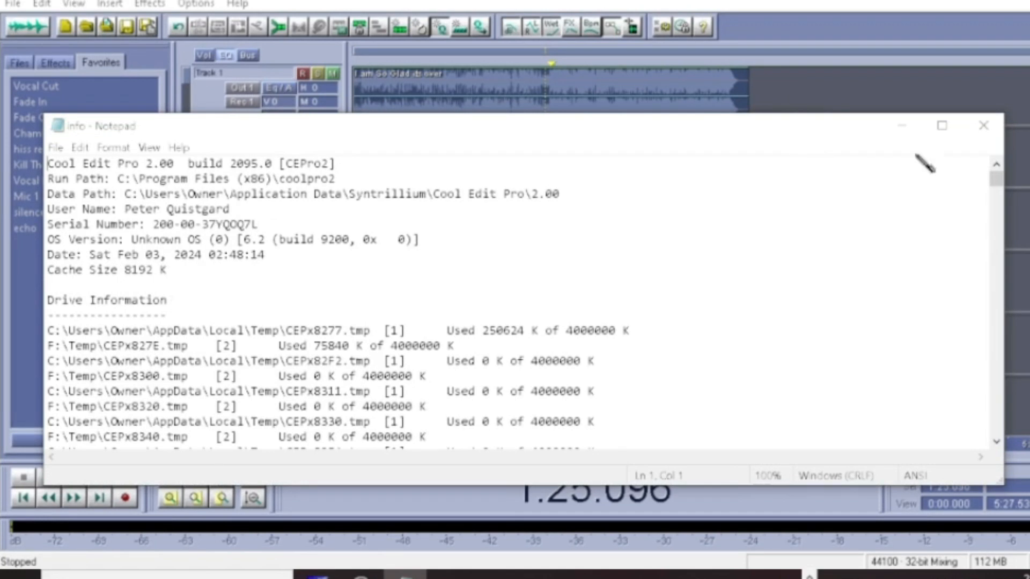
{"action": "left_click", "coordinate": [983, 126]}
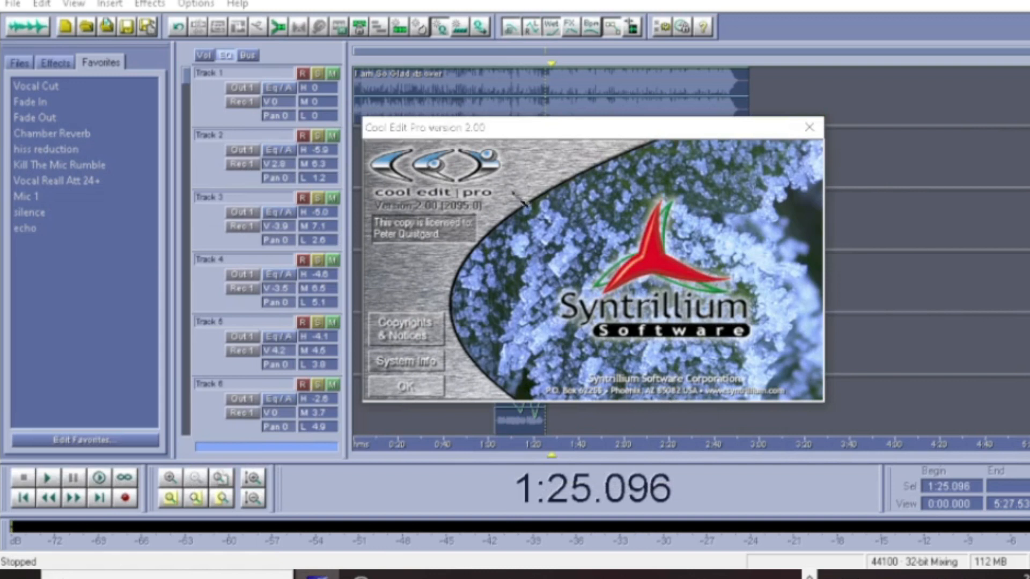
{"action": "left_click", "coordinate": [804, 133]}
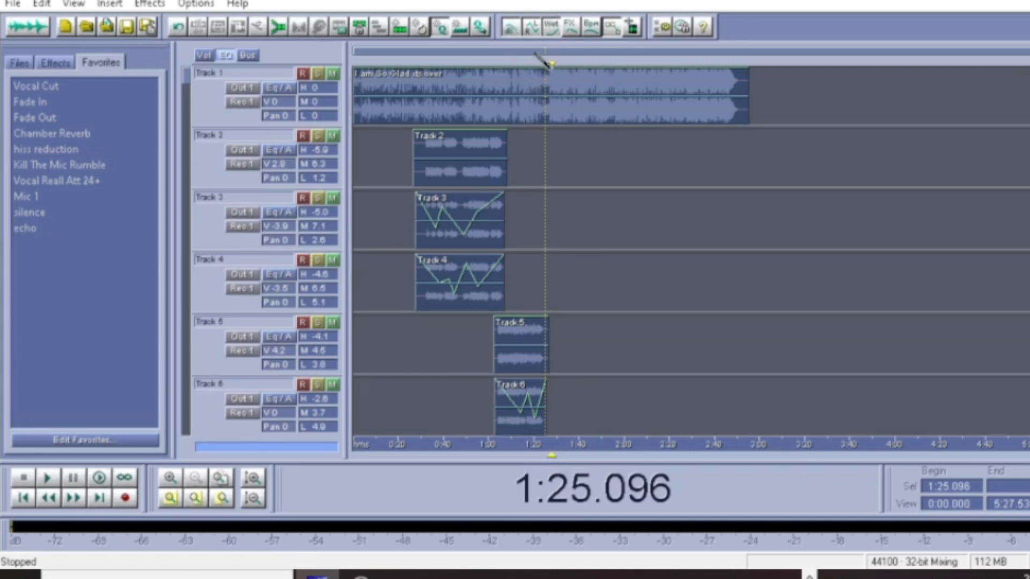
Select the Track 2 clip and place the playback cursor near its start, at about 0:27.
{"action": "scroll", "coordinate": [523, 53], "scroll_direction": "up", "scroll_amount": 2}
{"action": "left_click_drag", "start_coordinate": [522, 52], "coordinate": [396, 54]}
{"action": "scroll", "coordinate": [408, 55], "scroll_direction": "down", "scroll_amount": 2}
{"action": "scroll", "coordinate": [620, 281], "scroll_direction": "down", "scroll_amount": 3}
{"action": "scroll", "coordinate": [620, 275], "scroll_direction": "up", "scroll_amount": 3}
{"action": "left_click", "coordinate": [421, 216]}
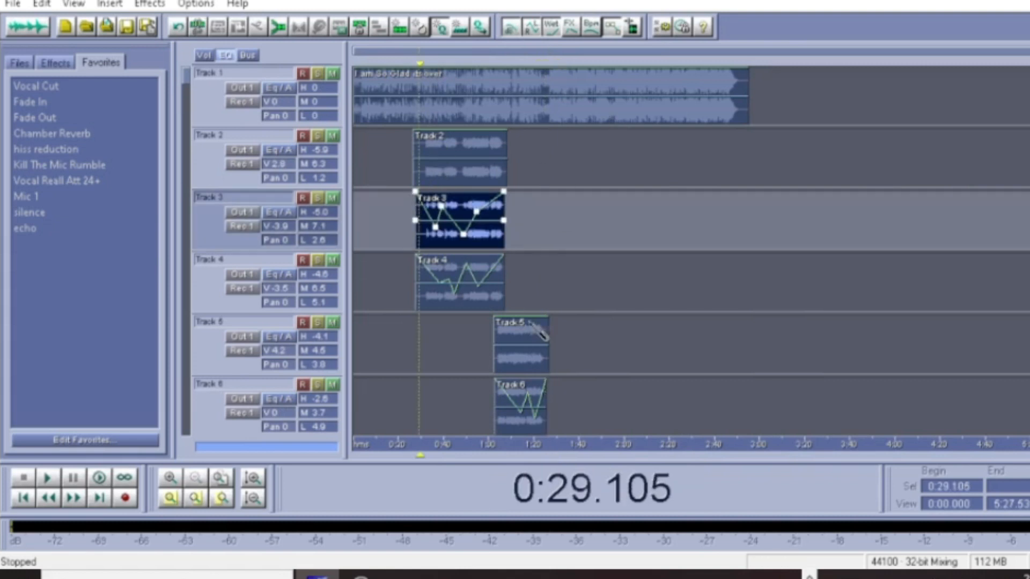
{"action": "left_click", "coordinate": [414, 236]}
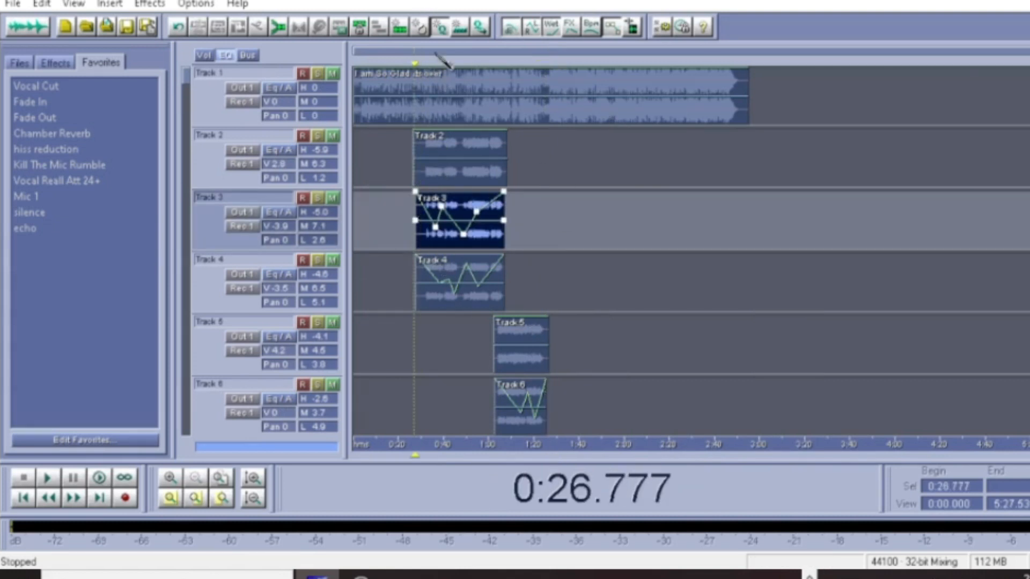
{"action": "scroll", "coordinate": [433, 53], "scroll_direction": "up", "scroll_amount": 2}
{"action": "left_click", "coordinate": [403, 173]}
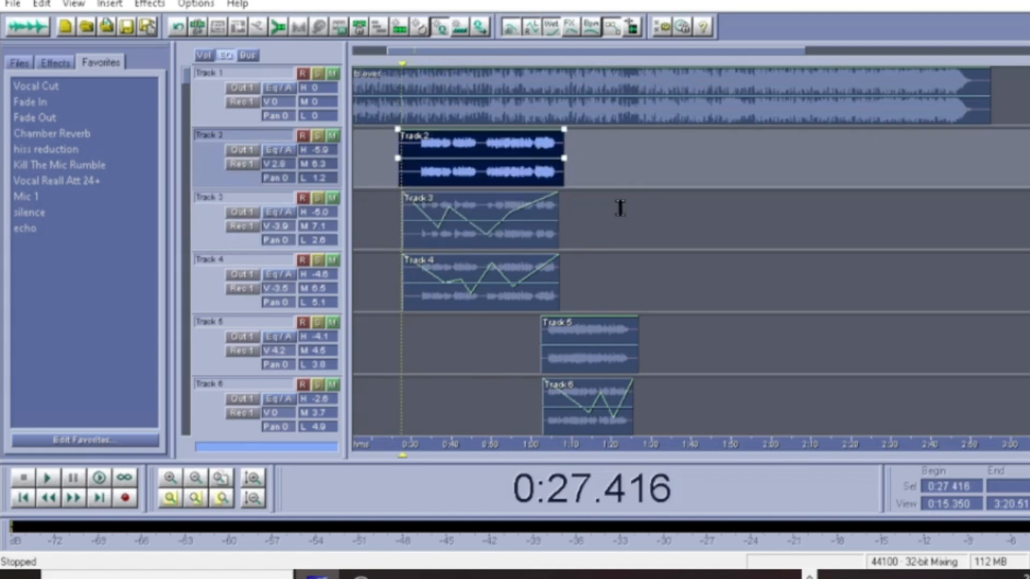
Examine the clips on the lower tracks down to Track 12 and the Track 2 waveform in close-up.
{"action": "scroll", "coordinate": [651, 345], "scroll_direction": "down", "scroll_amount": 10}
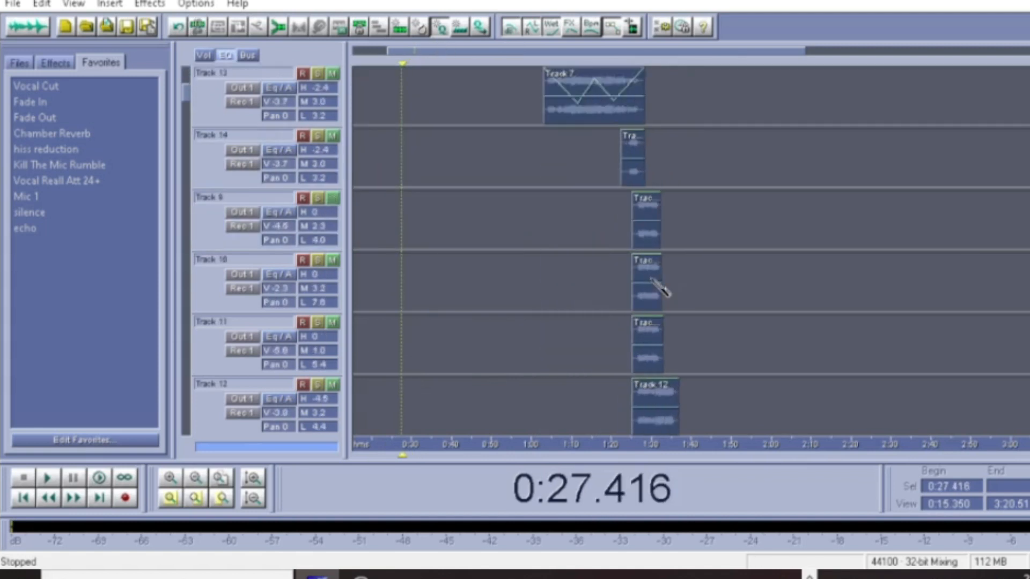
{"action": "scroll", "coordinate": [590, 242], "scroll_direction": "up", "scroll_amount": 8}
{"action": "scroll", "coordinate": [513, 206], "scroll_direction": "up", "scroll_amount": 3}
{"action": "scroll", "coordinate": [431, 59], "scroll_direction": "up", "scroll_amount": 4}
{"action": "left_click_drag", "start_coordinate": [468, 46], "coordinate": [458, 65]}
{"action": "scroll", "coordinate": [467, 54], "scroll_direction": "up", "scroll_amount": 5}
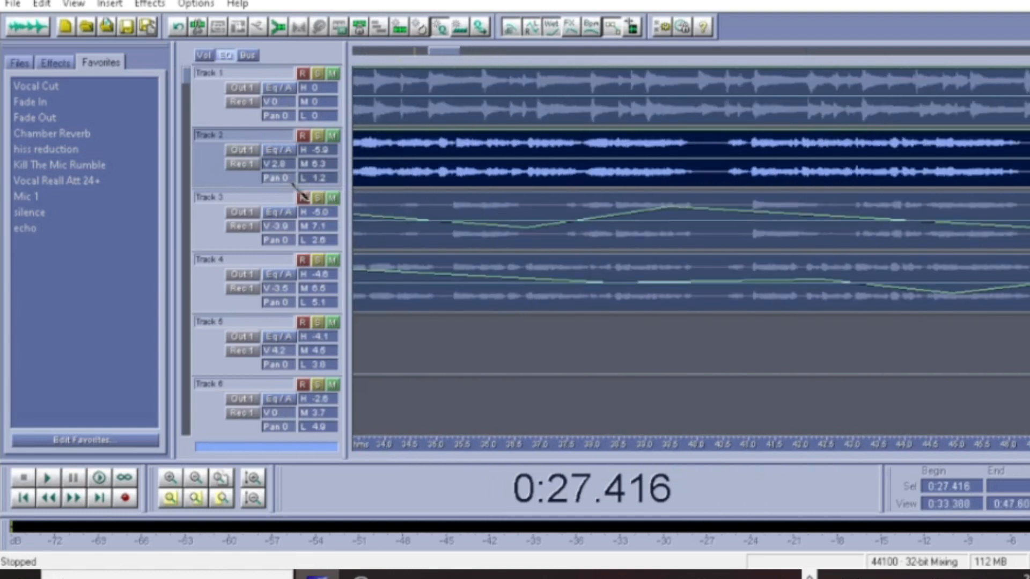
Rename Track 2 and Track 3 with random placeholder text, and open the names of Tracks 4, 5 and 6 for editing.
{"action": "left_click", "coordinate": [226, 133]}
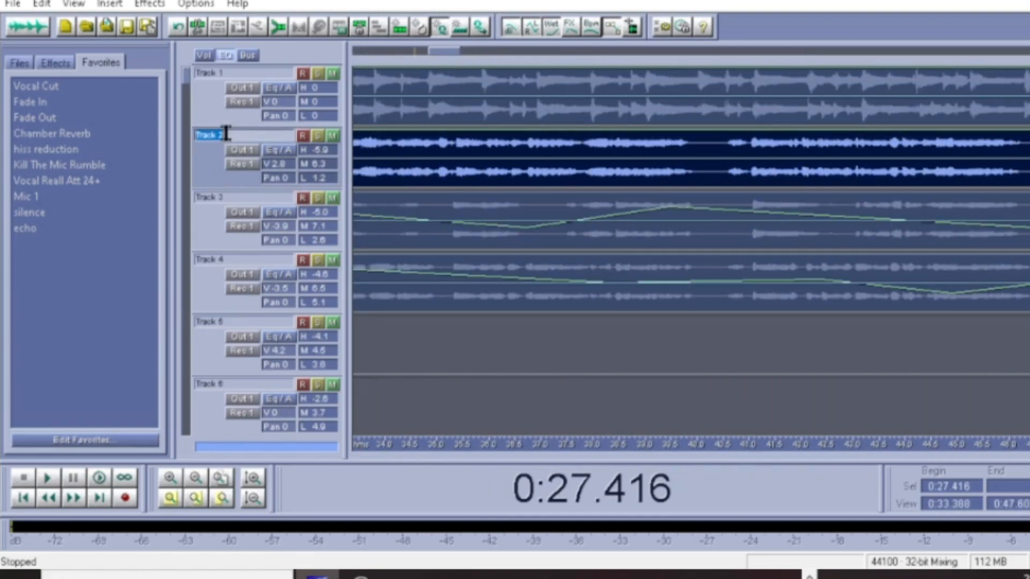
{"action": "type", "text": "dtyjhjhy"}
{"action": "left_click", "coordinate": [240, 198]}
{"action": "type", "text": "k"}
{"action": "type", "text": "rty"}
{"action": "left_click", "coordinate": [256, 259]}
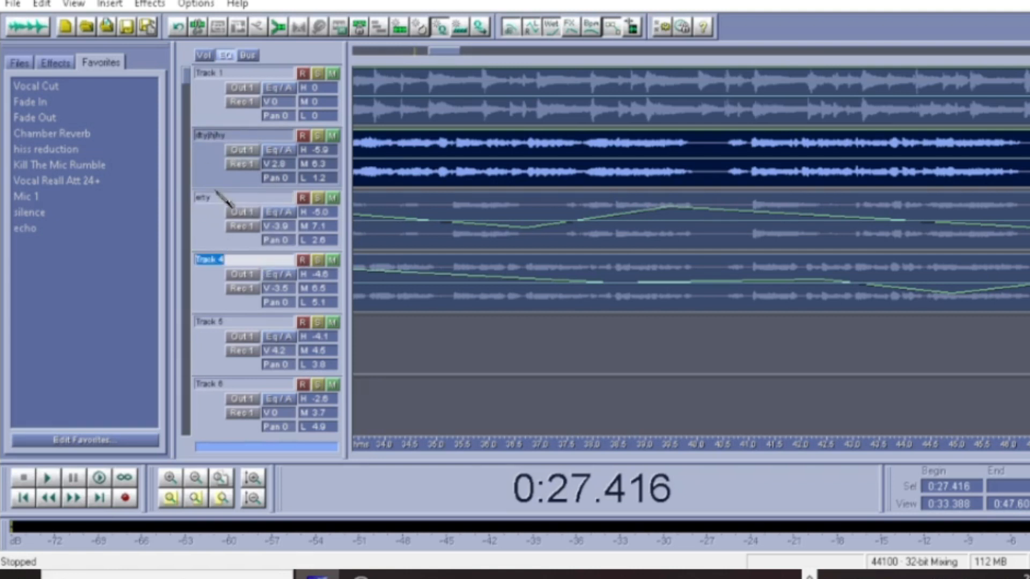
{"action": "left_click", "coordinate": [246, 322]}
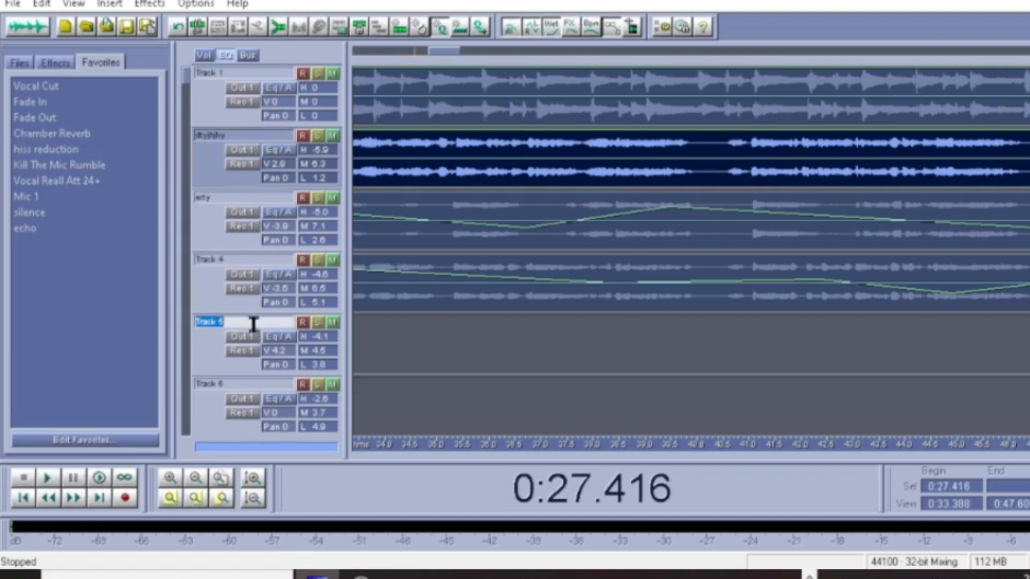
{"action": "left_click", "coordinate": [259, 382]}
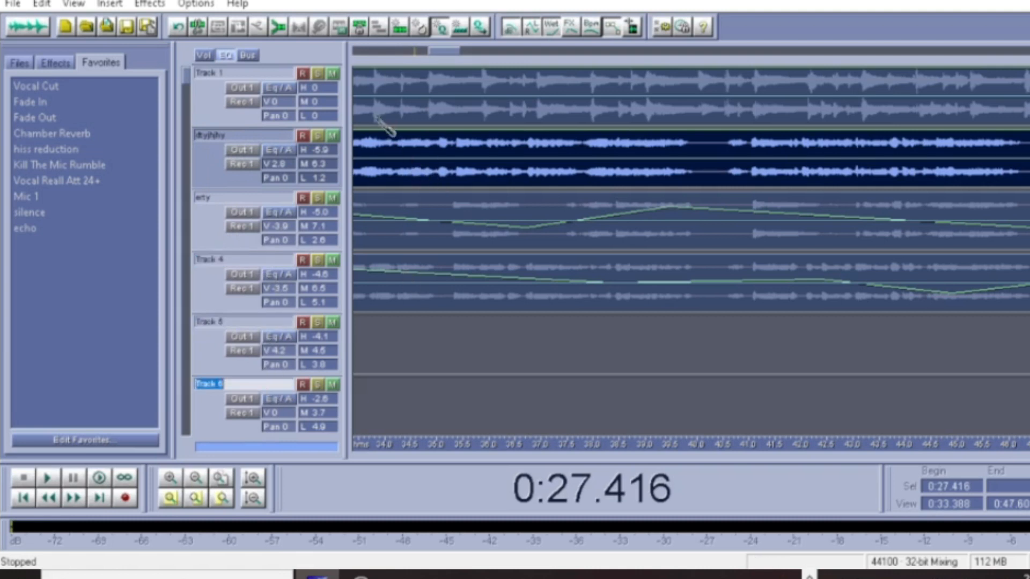
Place the playback cursor at about 0:27.1, just before the clips on the third and fourth tracks.
{"action": "left_click", "coordinate": [417, 226]}
{"action": "left_click", "coordinate": [413, 273]}
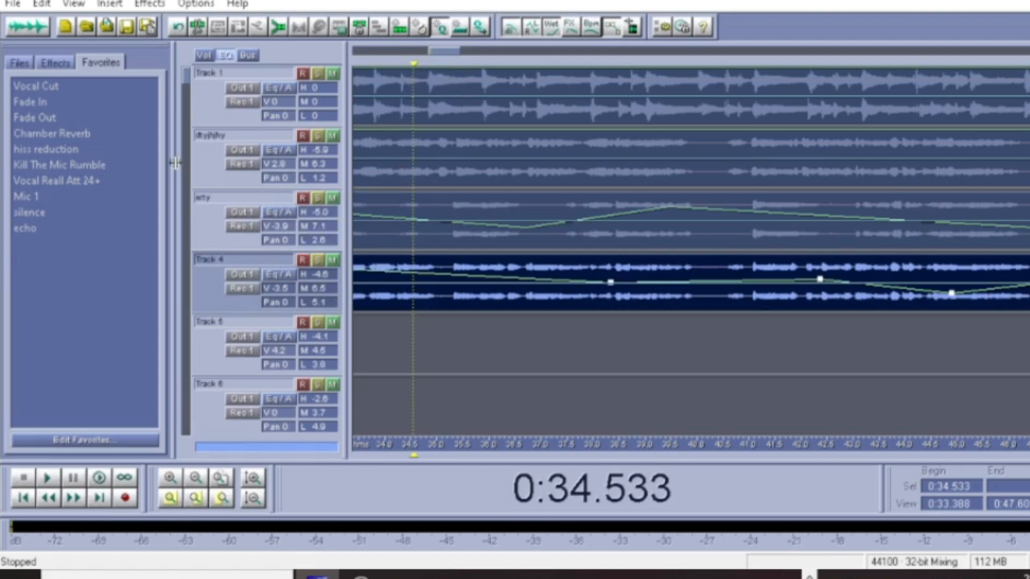
{"action": "left_click", "coordinate": [198, 157]}
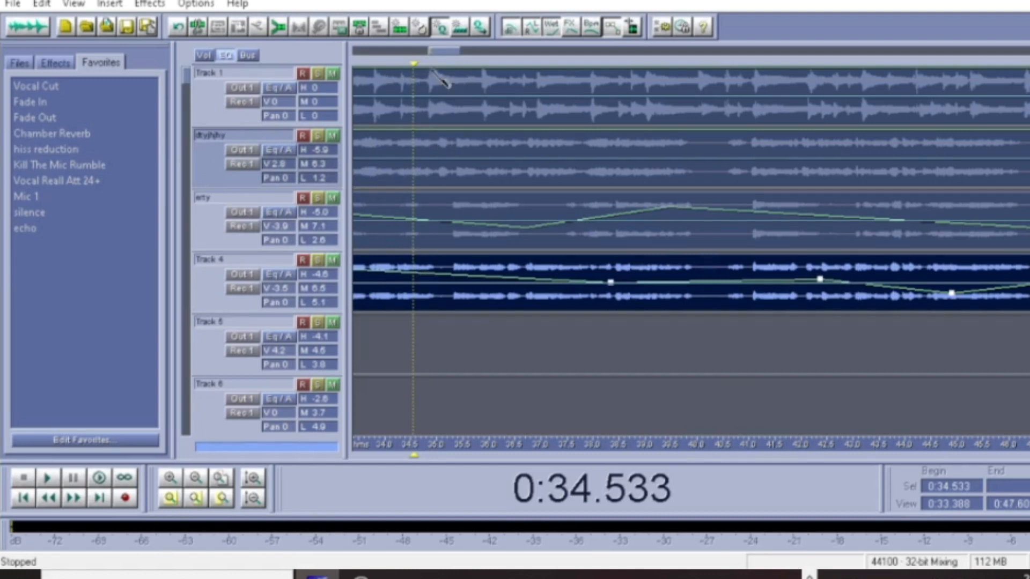
{"action": "left_click_drag", "start_coordinate": [431, 51], "coordinate": [418, 75]}
{"action": "left_click", "coordinate": [391, 279]}
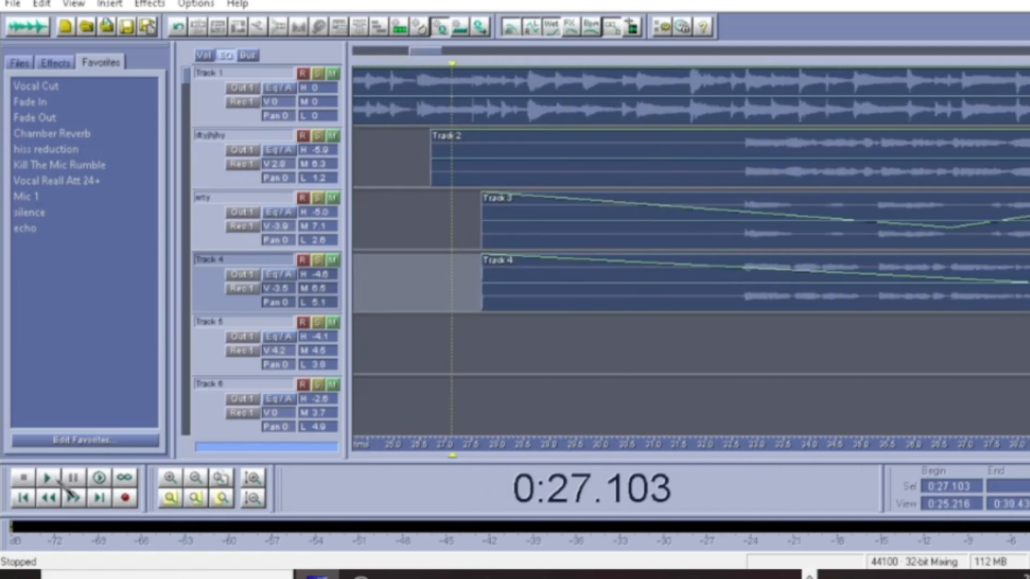
{"action": "left_click_drag", "start_coordinate": [426, 51], "coordinate": [437, 56]}
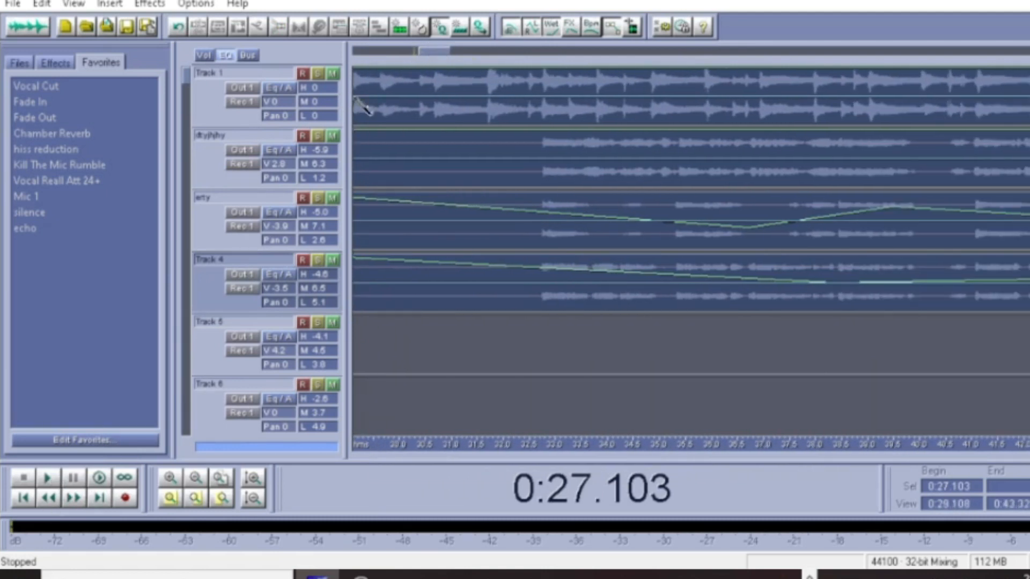
{"action": "scroll", "coordinate": [475, 65], "scroll_direction": "down", "scroll_amount": 1}
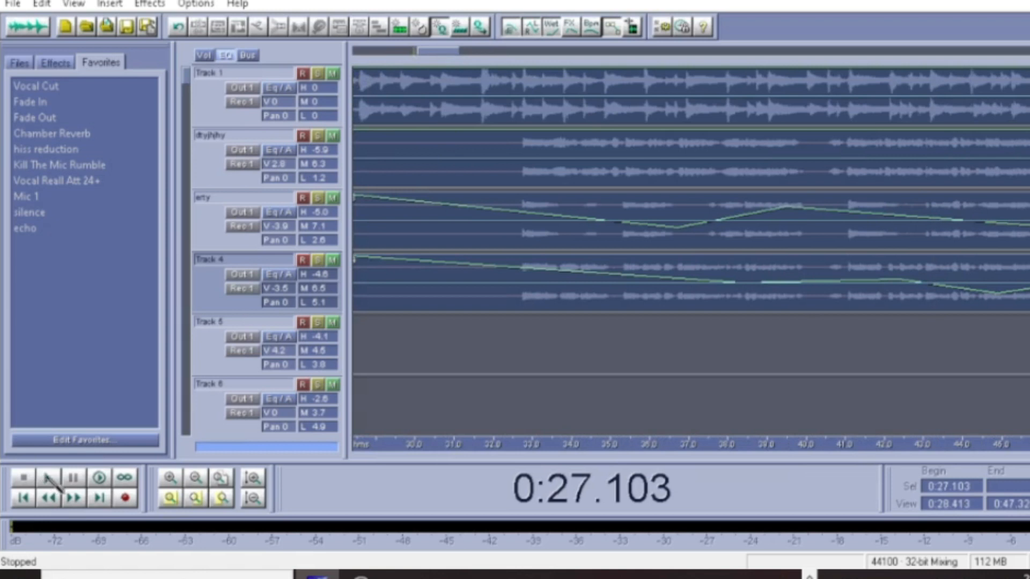
Play the mix from the cursor, set the second track's EQ to H -6.2, M 6.7 and L 1.8, and stop playback.
{"action": "left_click", "coordinate": [221, 183]}
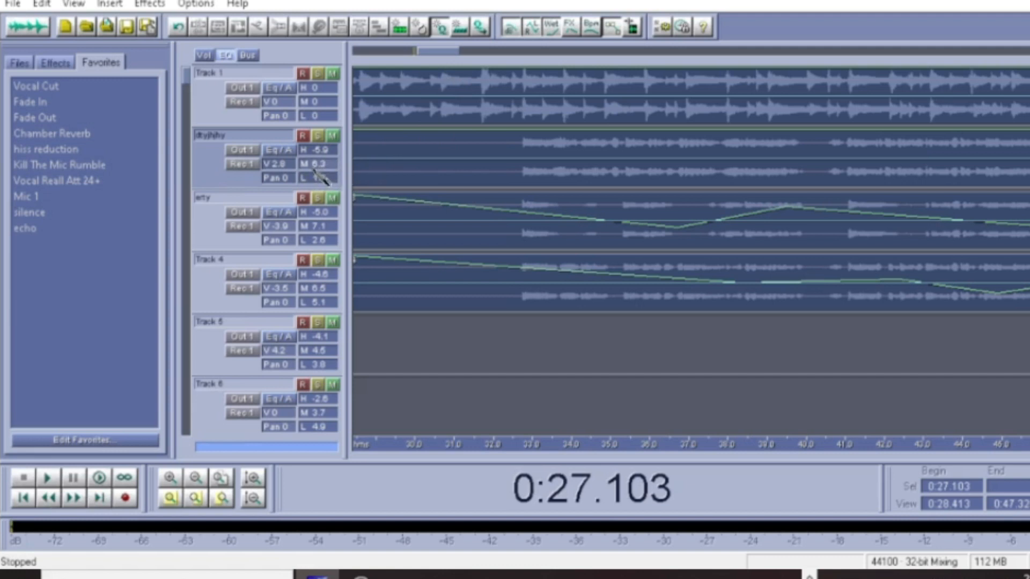
{"action": "left_click", "coordinate": [47, 478]}
{"action": "left_click_drag", "start_coordinate": [433, 50], "coordinate": [474, 62]}
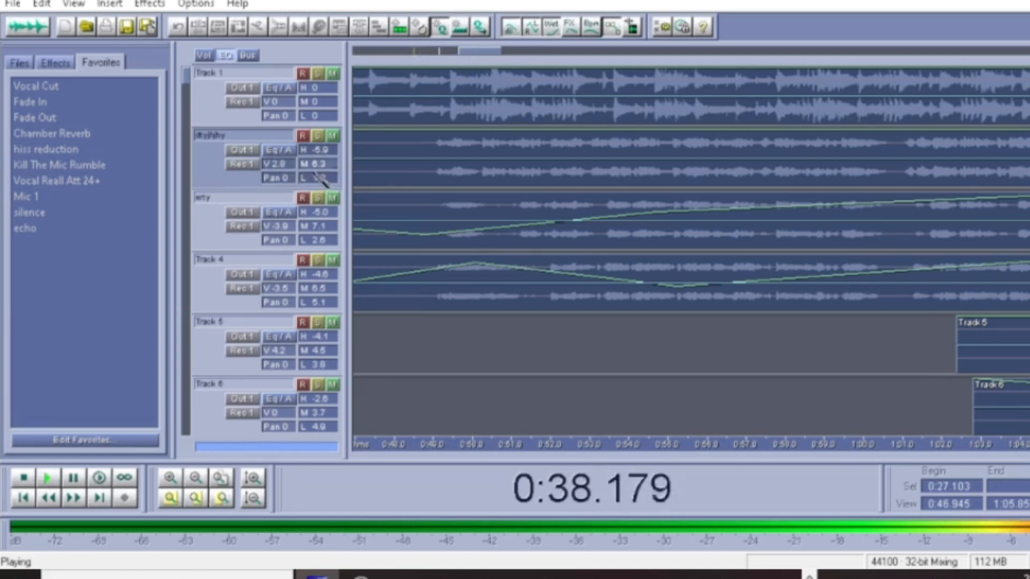
{"action": "mouse_move", "coordinate": [325, 165]}
{"action": "left_mouse_down"}
{"action": "mouse_move", "coordinate": [325, 153]}
{"action": "mouse_move", "coordinate": [322, 181]}
{"action": "left_mouse_up"}
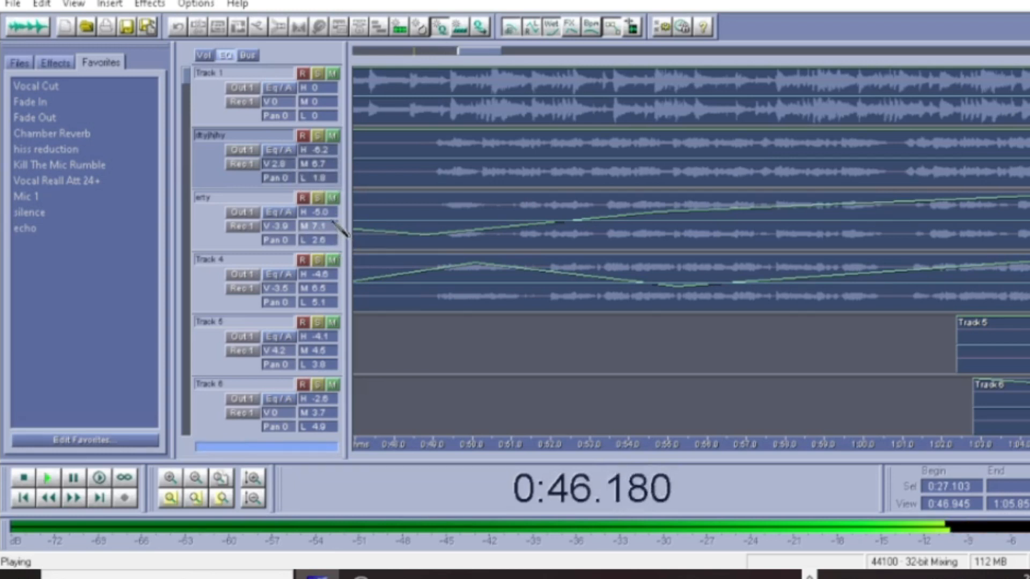
{"action": "key", "text": "space"}
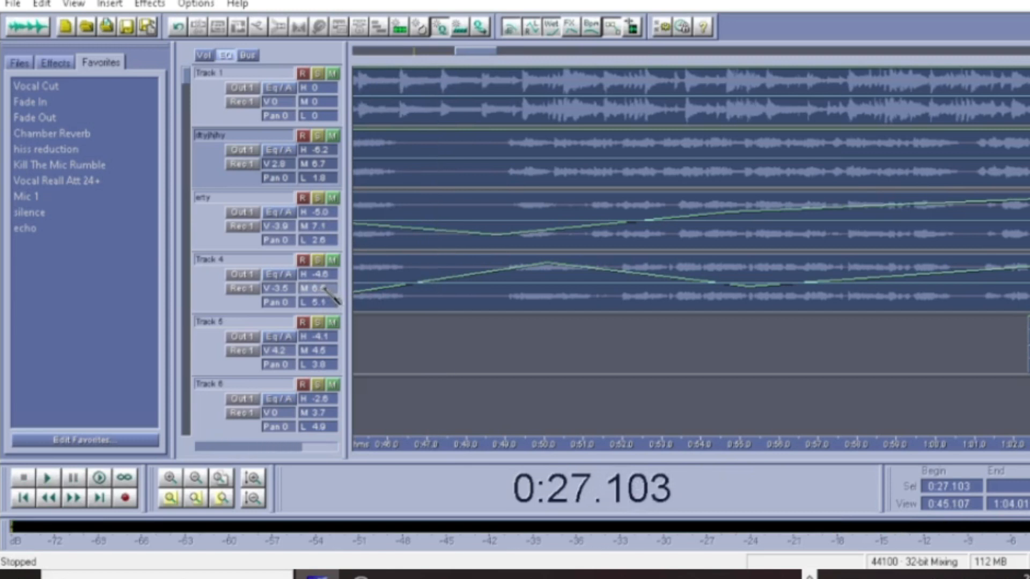
{"action": "scroll", "coordinate": [474, 53], "scroll_direction": "down", "scroll_amount": 8}
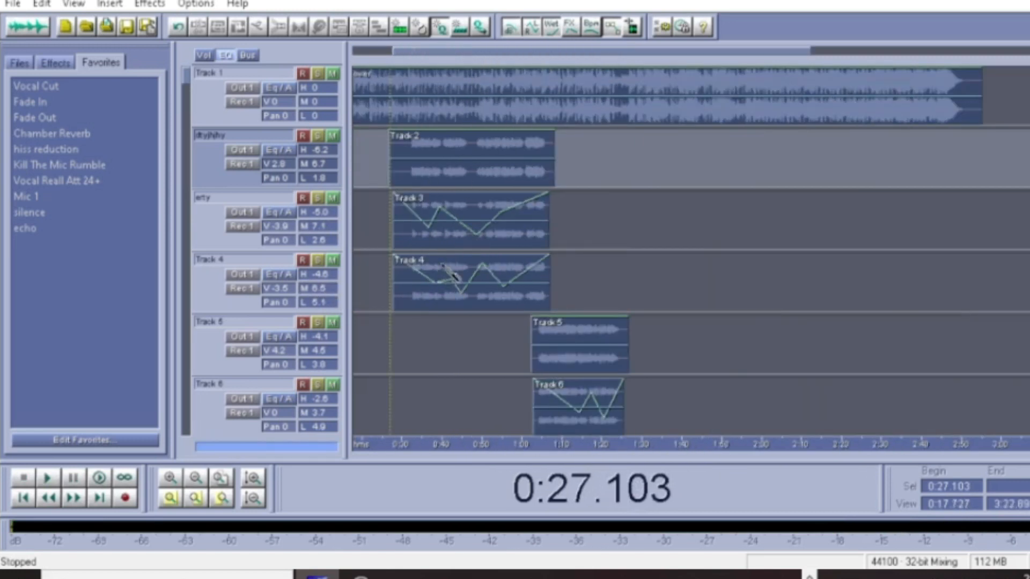
Place the playback cursor at about 0:27.6, at the start of the Track 3 clip.
{"action": "scroll", "coordinate": [437, 53], "scroll_direction": "up", "scroll_amount": 3}
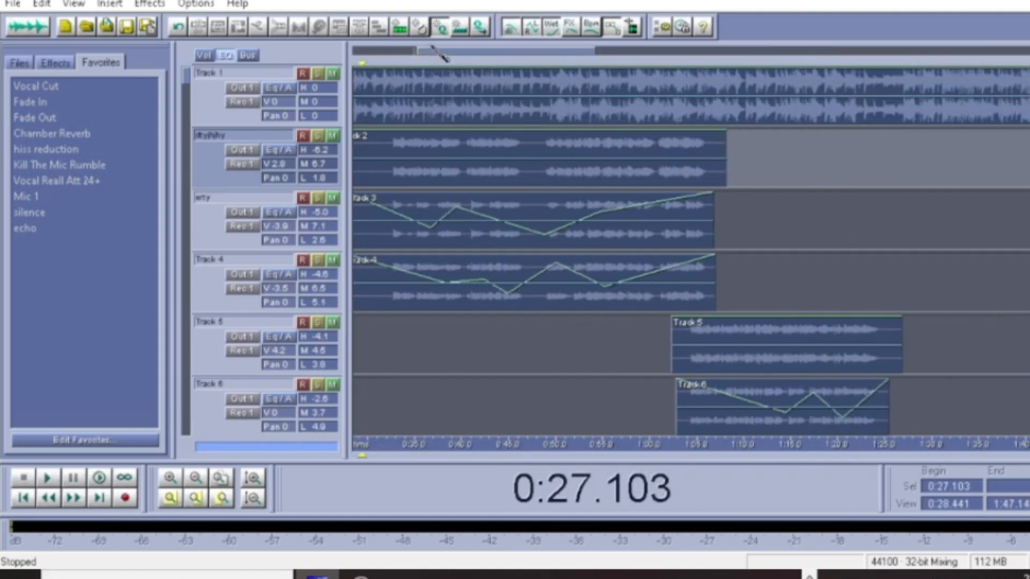
{"action": "left_click_drag", "start_coordinate": [451, 58], "coordinate": [443, 55]}
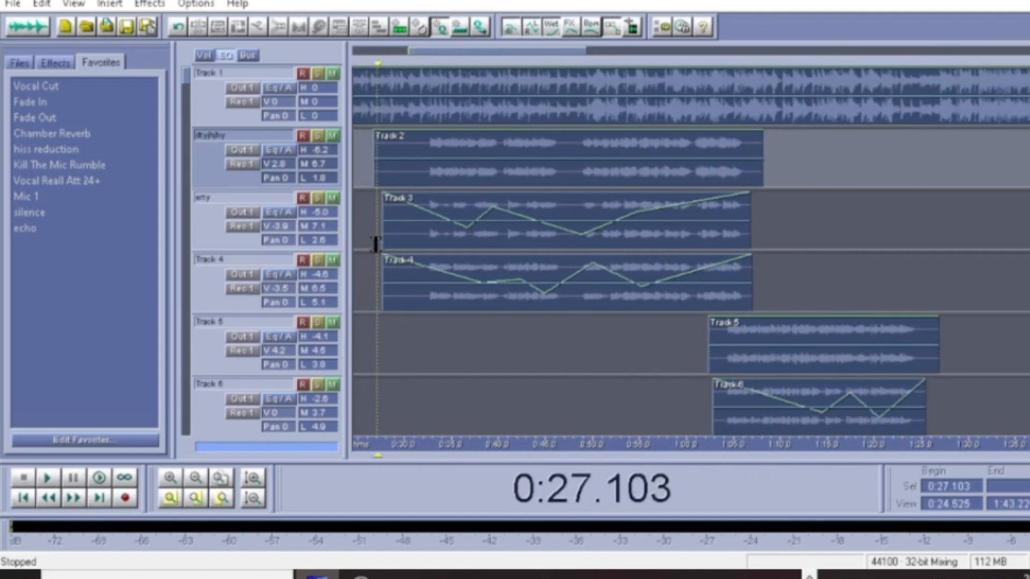
{"action": "left_click", "coordinate": [385, 207]}
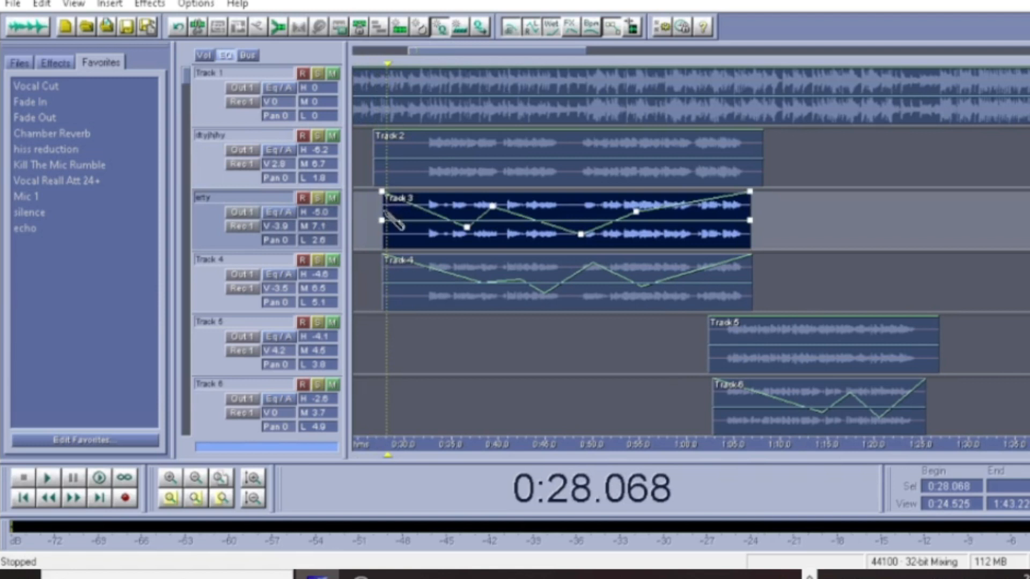
{"action": "left_click", "coordinate": [381, 208]}
{"action": "mouse_move", "coordinate": [490, 55]}
{"action": "left_mouse_down"}
{"action": "mouse_move", "coordinate": [508, 50]}
{"action": "mouse_move", "coordinate": [492, 54]}
{"action": "left_mouse_up"}
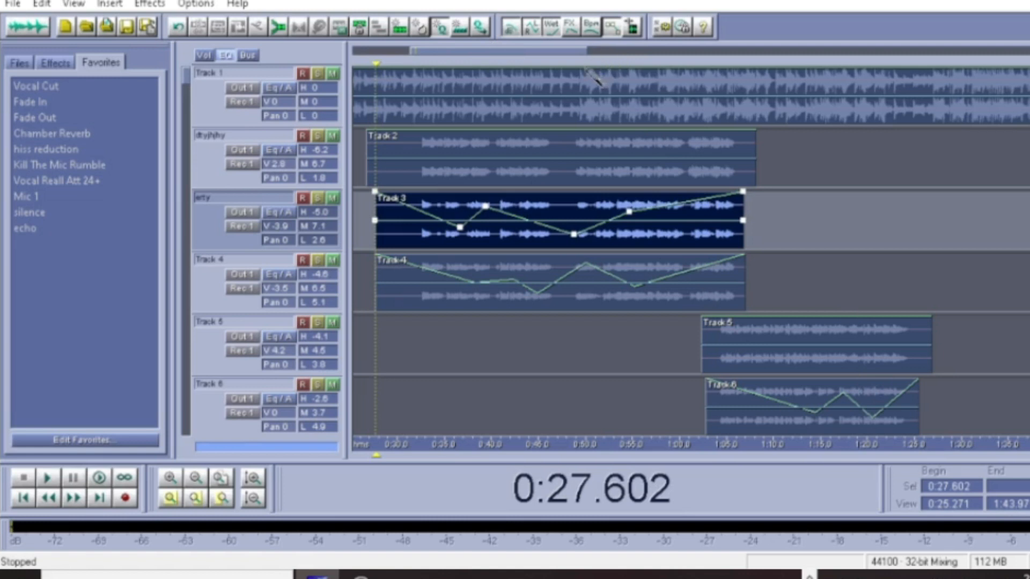
{"action": "left_click_drag", "start_coordinate": [560, 55], "coordinate": [565, 55]}
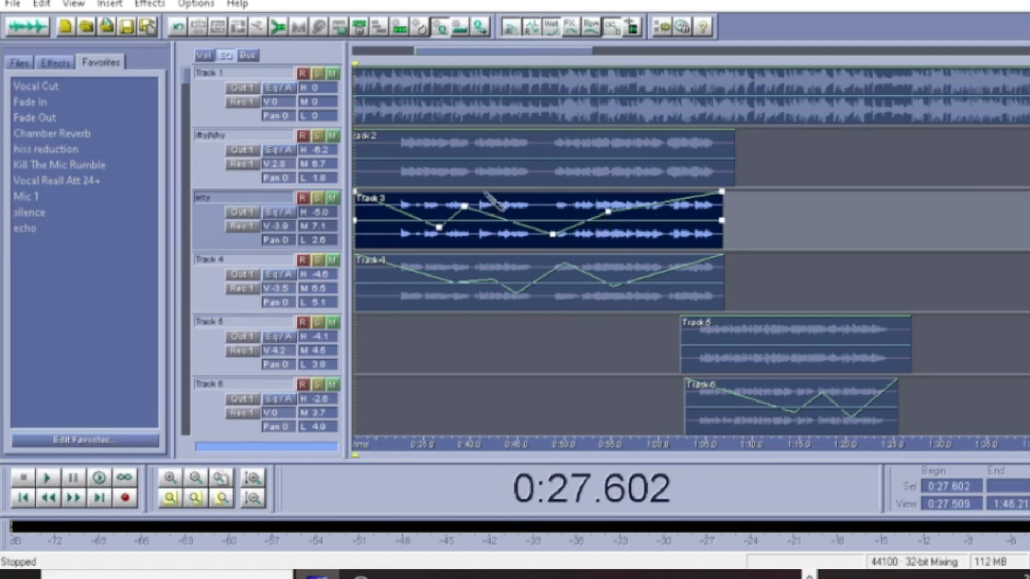
Highlight the range from about 0:48.7 to 1:06.5, and replace it with a playback cursor at about 0:48.0 on the Track 2 clip.
{"action": "left_click", "coordinate": [529, 169]}
{"action": "left_click_drag", "start_coordinate": [551, 179], "coordinate": [721, 198]}
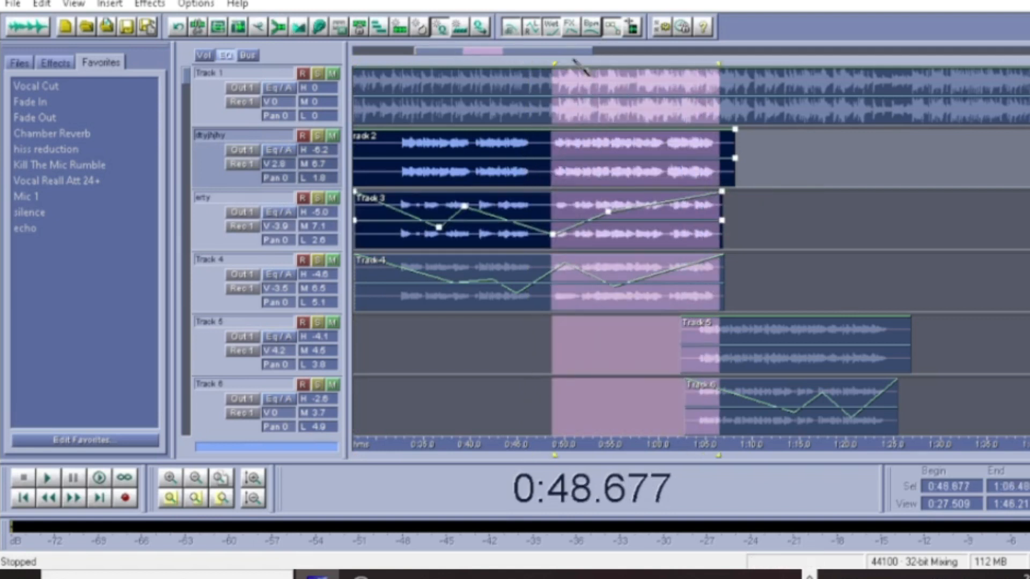
{"action": "left_click", "coordinate": [552, 170]}
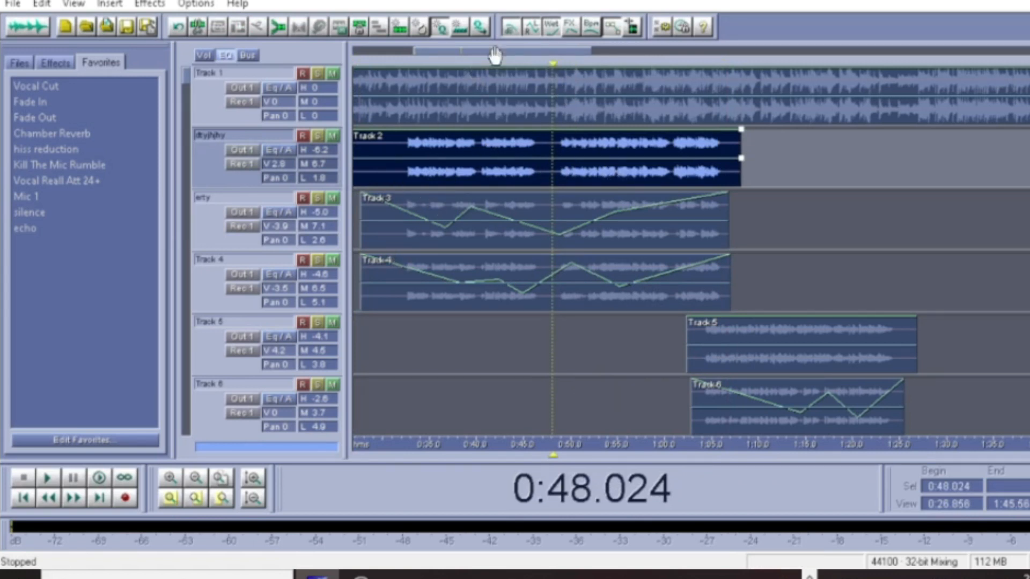
{"action": "scroll", "coordinate": [507, 59], "scroll_direction": "down", "scroll_amount": 2}
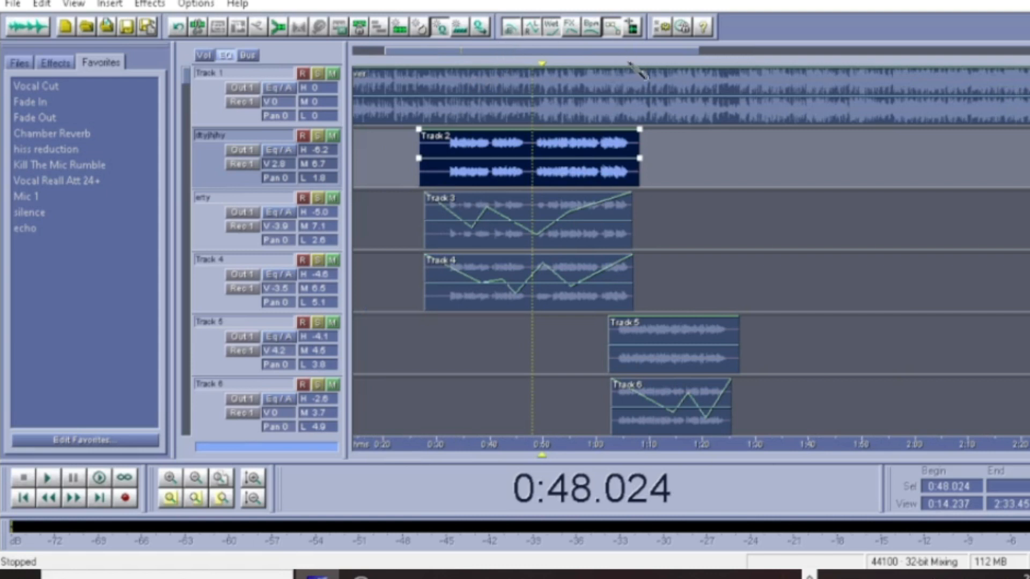
{"action": "scroll", "coordinate": [638, 70], "scroll_direction": "down", "scroll_amount": 3}
{"action": "scroll", "coordinate": [593, 246], "scroll_direction": "down", "scroll_amount": 1}
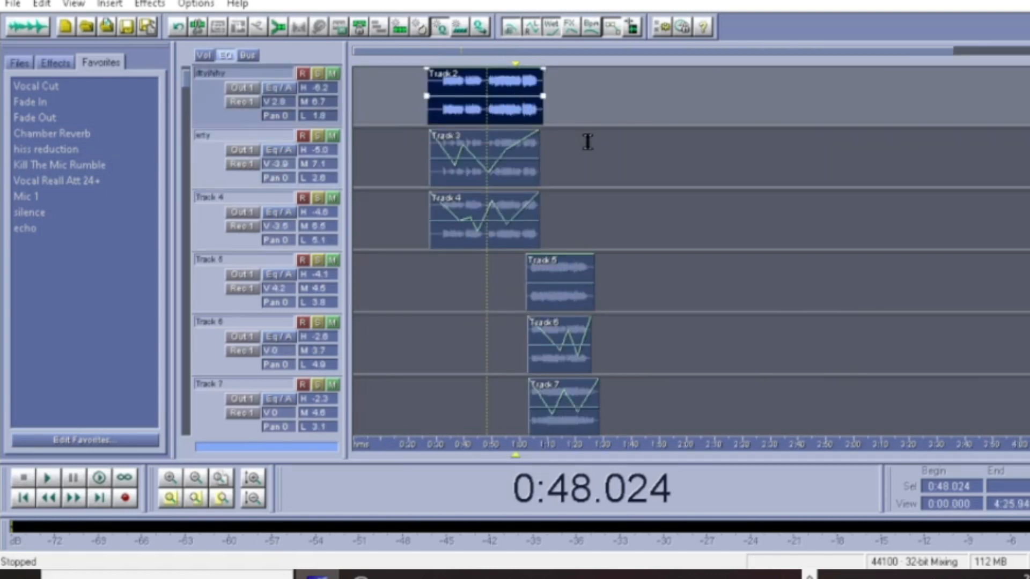
{"action": "scroll", "coordinate": [628, 295], "scroll_direction": "up", "scroll_amount": 1}
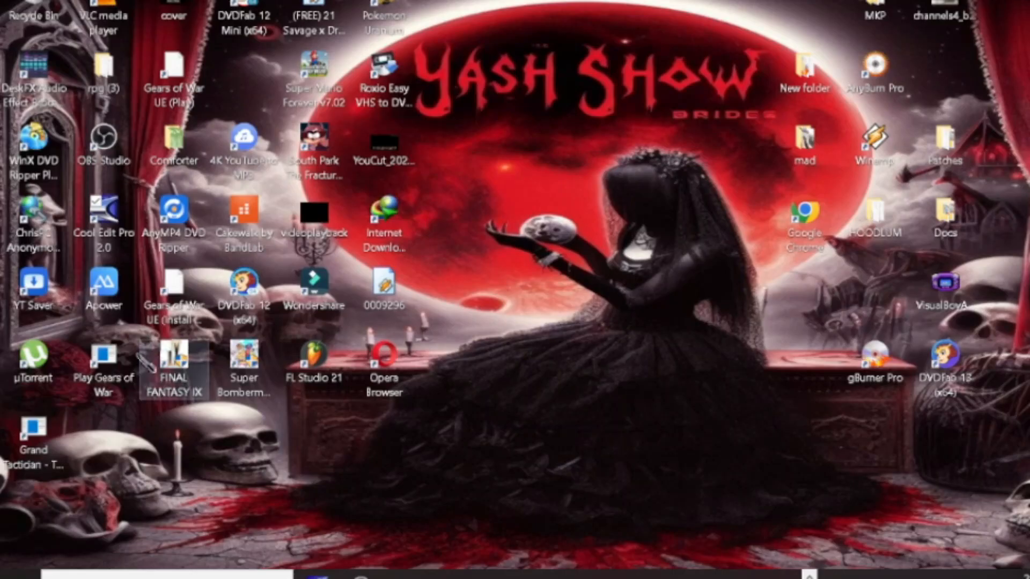
Open the Cool Edit Pro 2.0 shortcut's file location, look through the coolpro2 folder, close it and return to the session.
{"action": "right_click", "coordinate": [126, 224]}
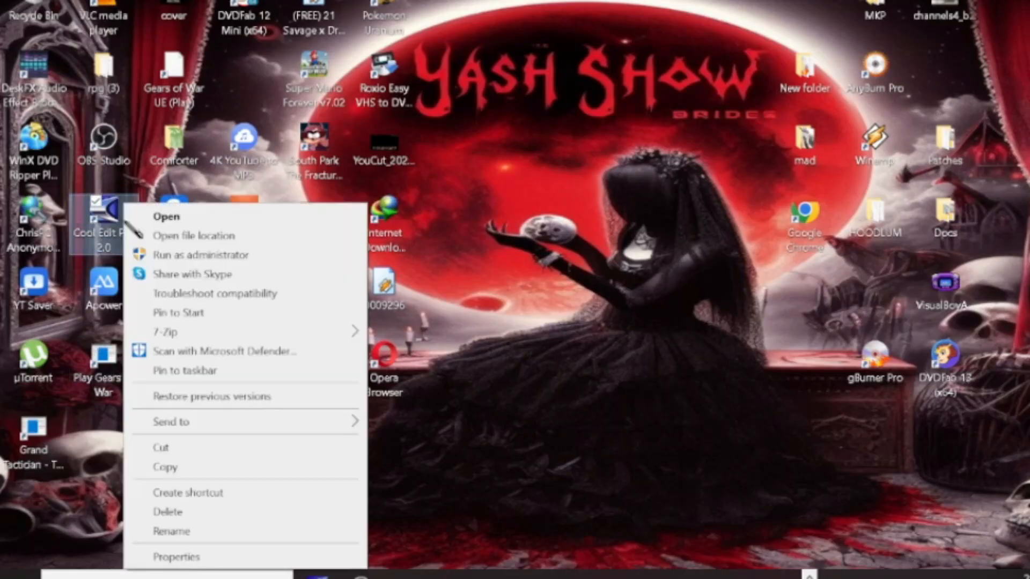
{"action": "left_click", "coordinate": [200, 256]}
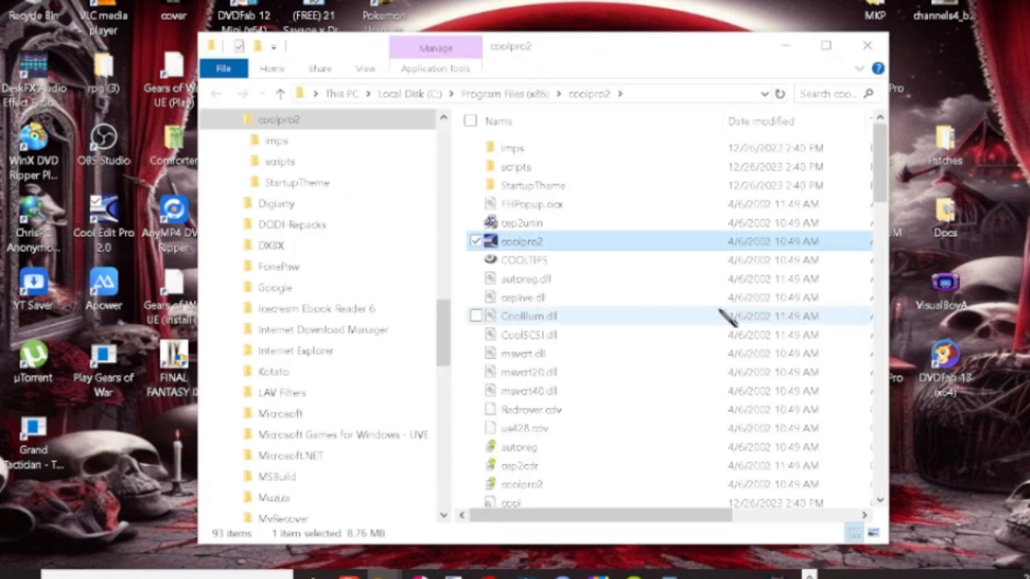
{"action": "scroll", "coordinate": [563, 386], "scroll_direction": "down", "scroll_amount": 4}
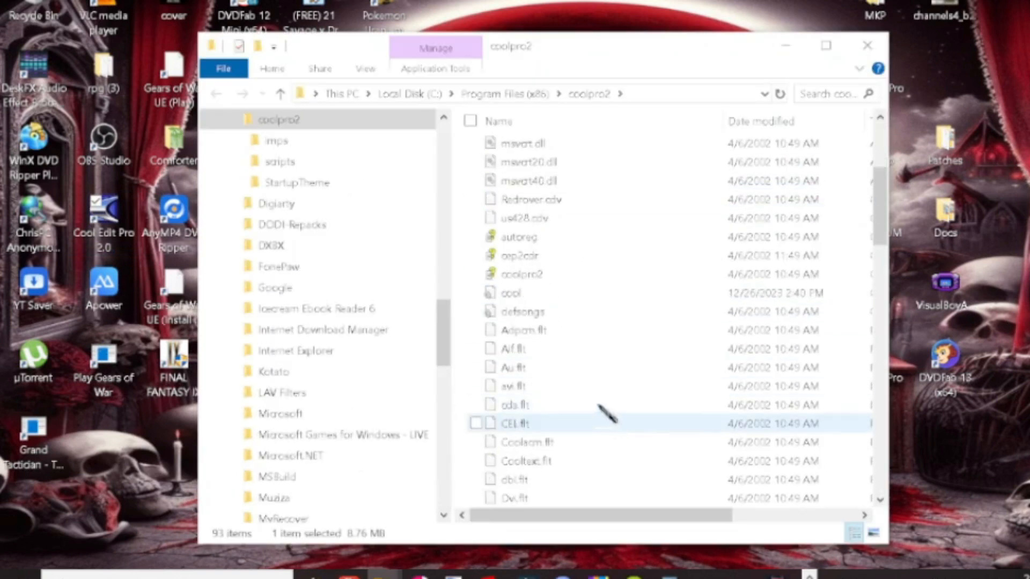
{"action": "scroll", "coordinate": [566, 268], "scroll_direction": "up", "scroll_amount": 3}
{"action": "scroll", "coordinate": [569, 337], "scroll_direction": "down", "scroll_amount": 15}
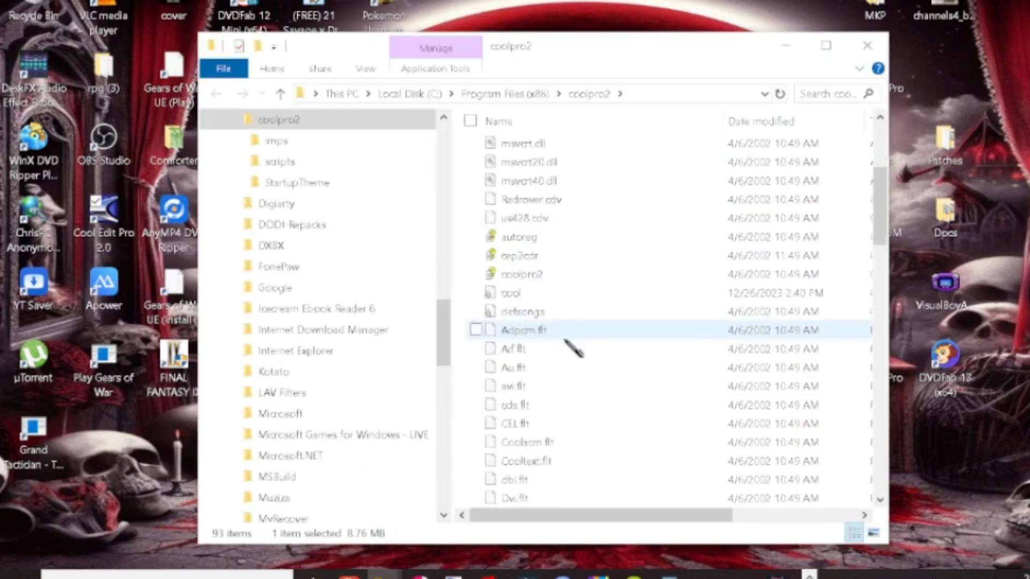
{"action": "scroll", "coordinate": [568, 348], "scroll_direction": "up", "scroll_amount": 4}
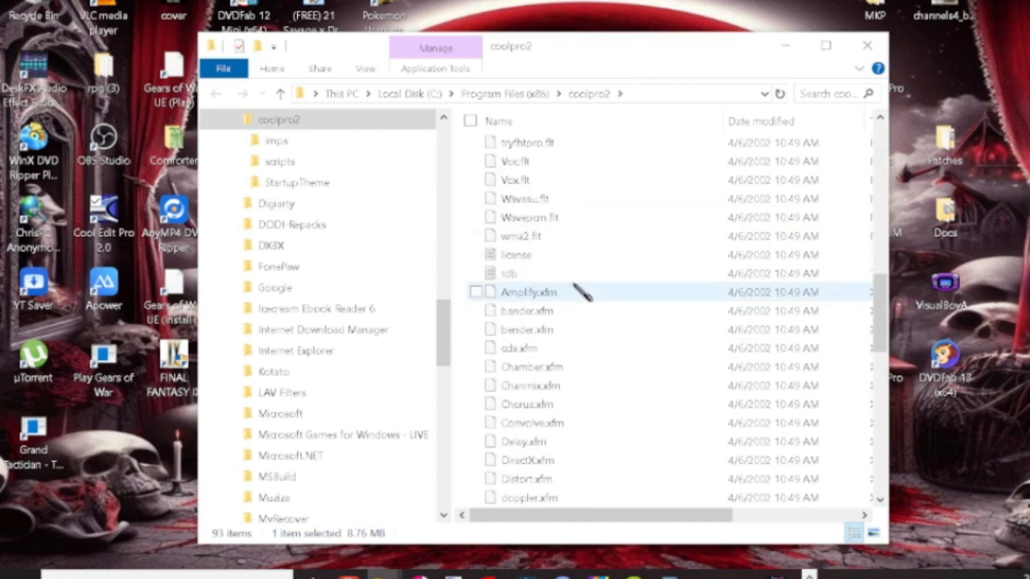
{"action": "scroll", "coordinate": [563, 287], "scroll_direction": "down", "scroll_amount": 10}
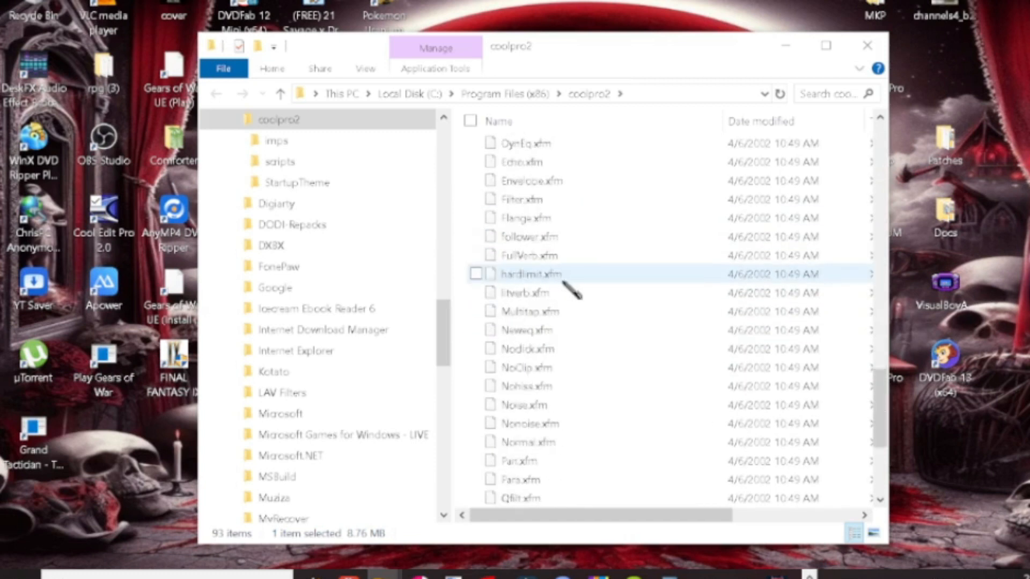
{"action": "left_click", "coordinate": [867, 46]}
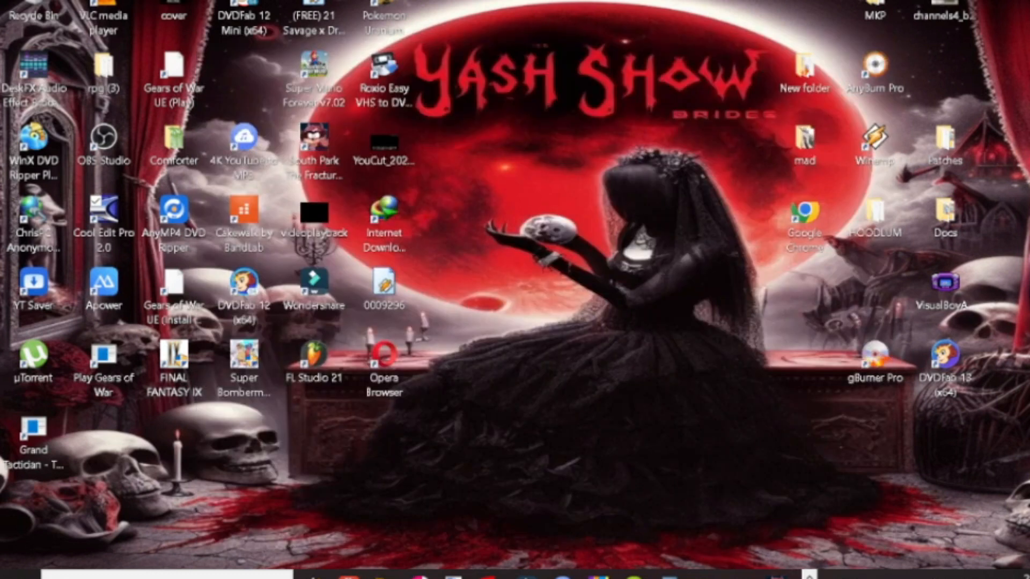
{"action": "left_click", "coordinate": [317, 577]}
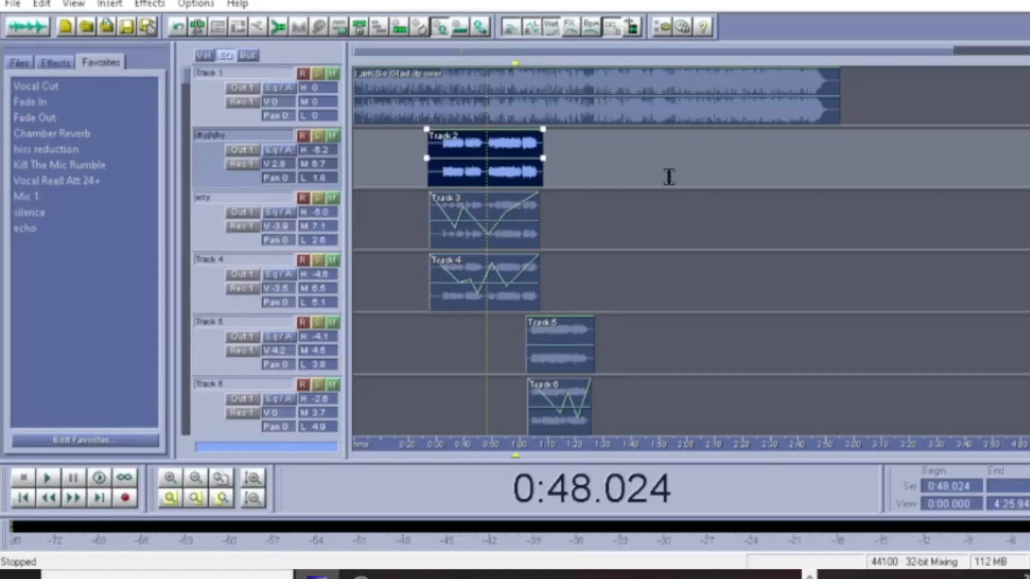
Examine the clips on Tracks 5 to 10 and view the Track 5 to 7 clips in close-up.
{"action": "scroll", "coordinate": [684, 209], "scroll_direction": "down", "scroll_amount": 4}
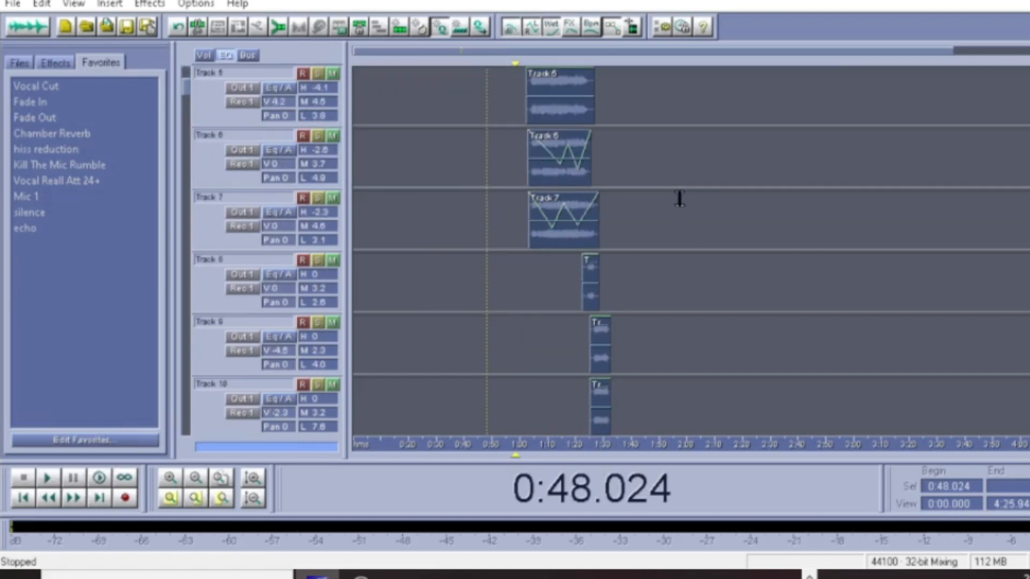
{"action": "scroll", "coordinate": [599, 219], "scroll_direction": "up", "scroll_amount": 3}
{"action": "scroll", "coordinate": [580, 56], "scroll_direction": "up", "scroll_amount": 4}
{"action": "scroll", "coordinate": [581, 57], "scroll_direction": "up", "scroll_amount": 2}
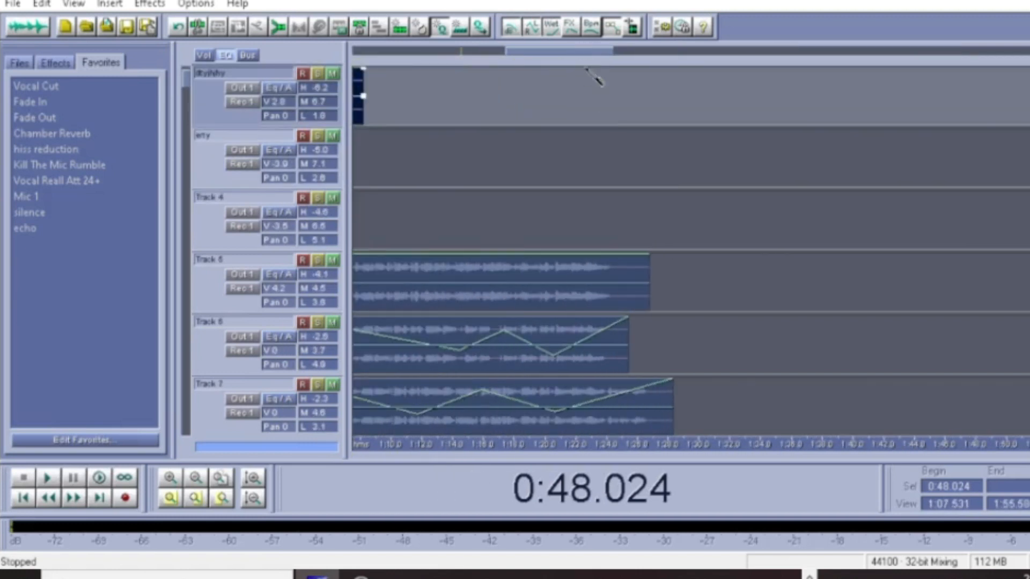
{"action": "scroll", "coordinate": [543, 85], "scroll_direction": "down", "scroll_amount": 2}
{"action": "scroll", "coordinate": [566, 96], "scroll_direction": "up", "scroll_amount": 1}
{"action": "left_click_drag", "start_coordinate": [567, 52], "coordinate": [541, 54]}
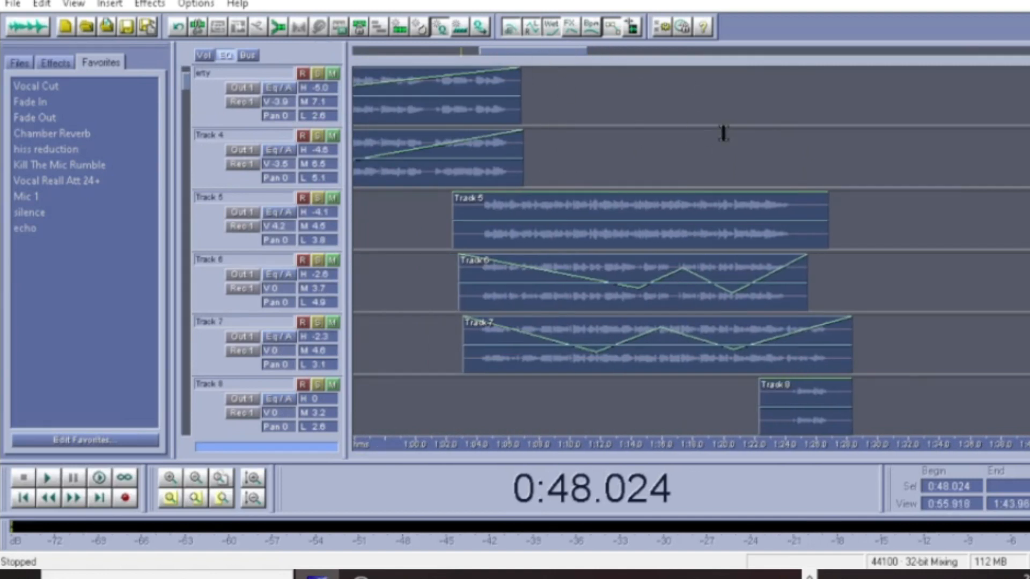
Disarm recording on Track 18 and place the playback cursor at about 1:25.2, near the start of its clip.
{"action": "scroll", "coordinate": [723, 133], "scroll_direction": "down", "scroll_amount": 10}
{"action": "left_click", "coordinate": [882, 292]}
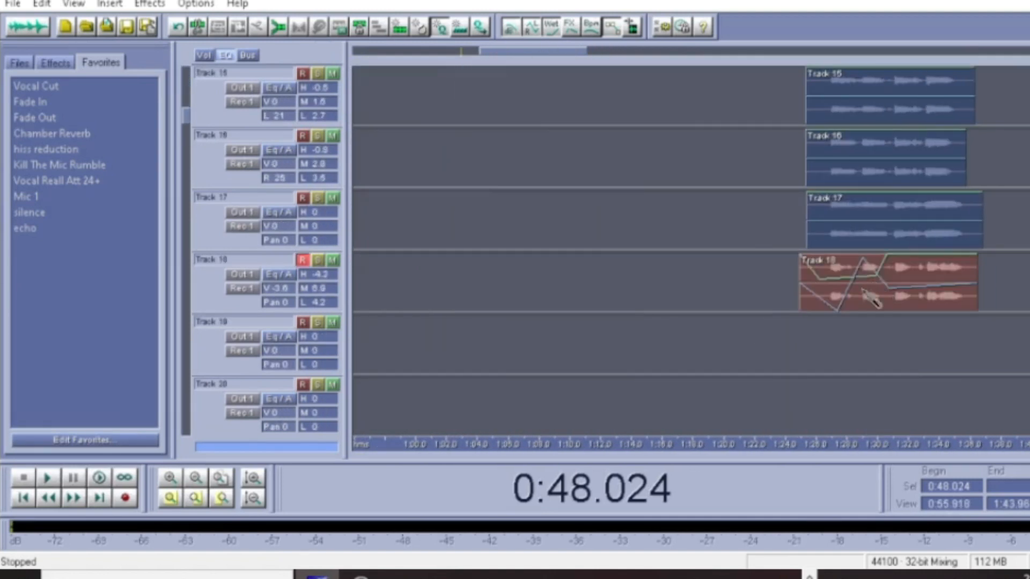
{"action": "left_click", "coordinate": [810, 247]}
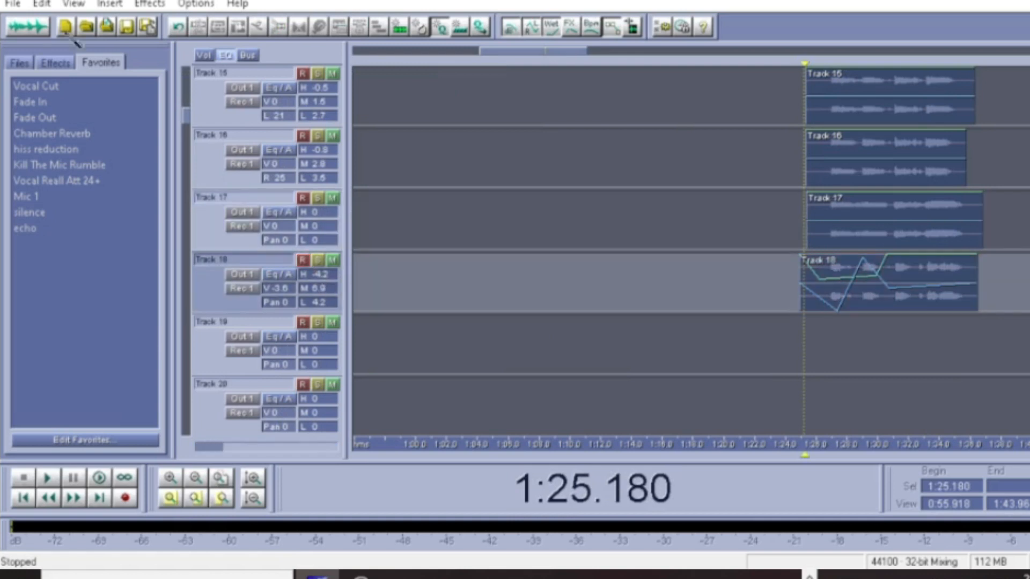
{"action": "left_click", "coordinate": [12, 4]}
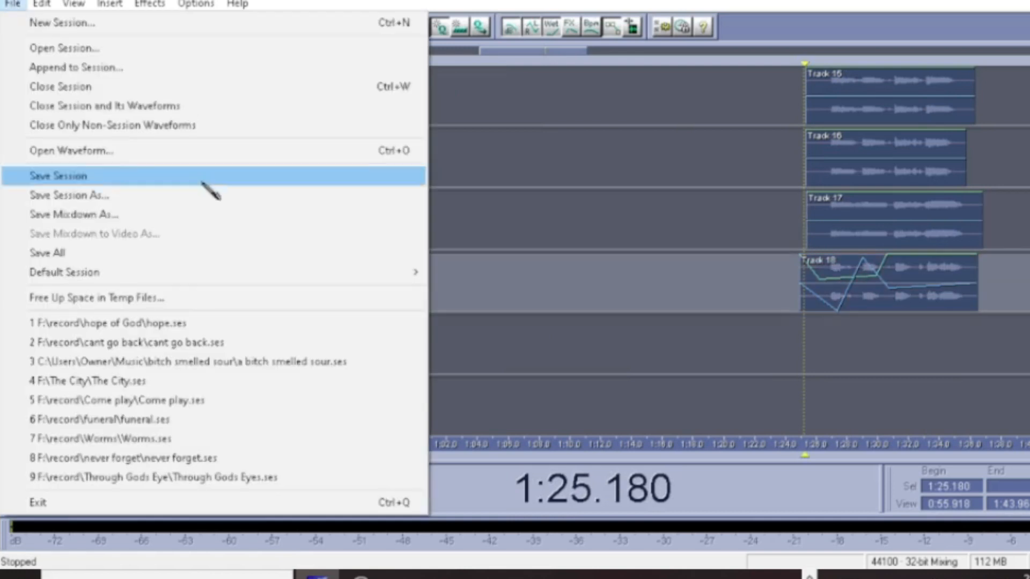
{"action": "left_click", "coordinate": [89, 219]}
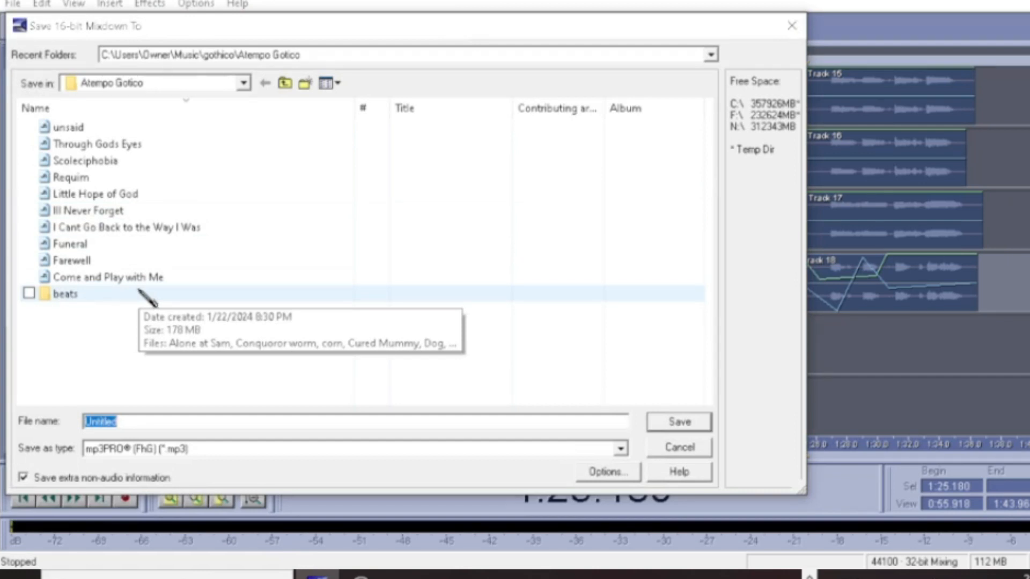
{"action": "left_click", "coordinate": [680, 451]}
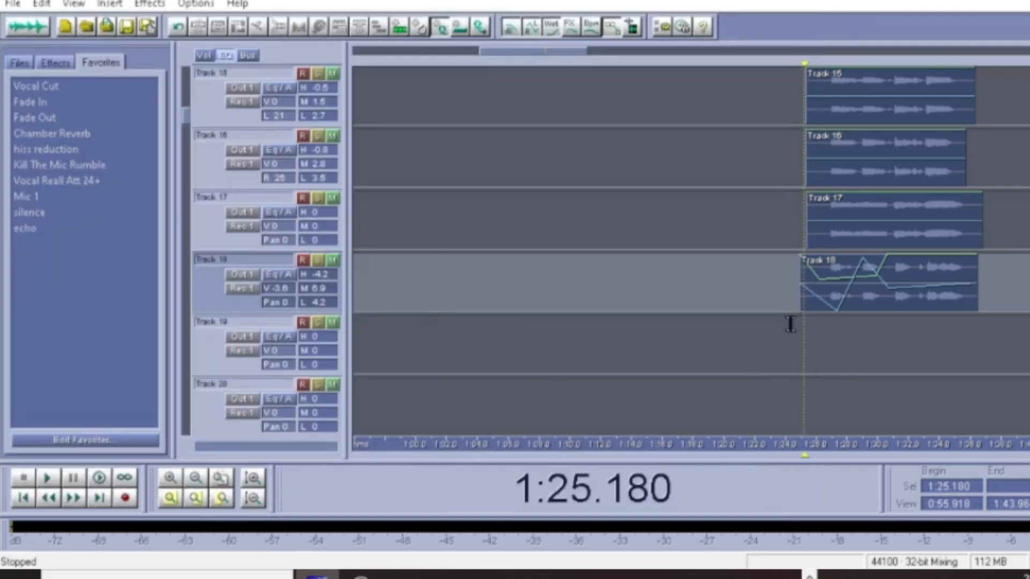
Save the session's mixdown as "im so glad" in mp3PRO format in the Atempo Gotico folder.
{"action": "scroll", "coordinate": [788, 279], "scroll_direction": "up", "scroll_amount": 10}
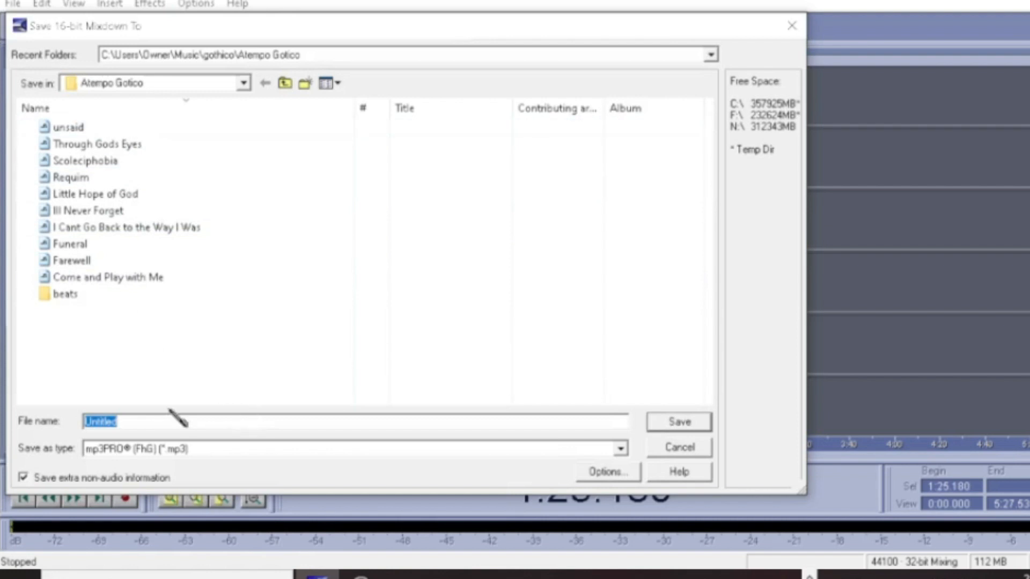
{"action": "type", "text": "in"}
{"action": "type", "text": " so glaD"}
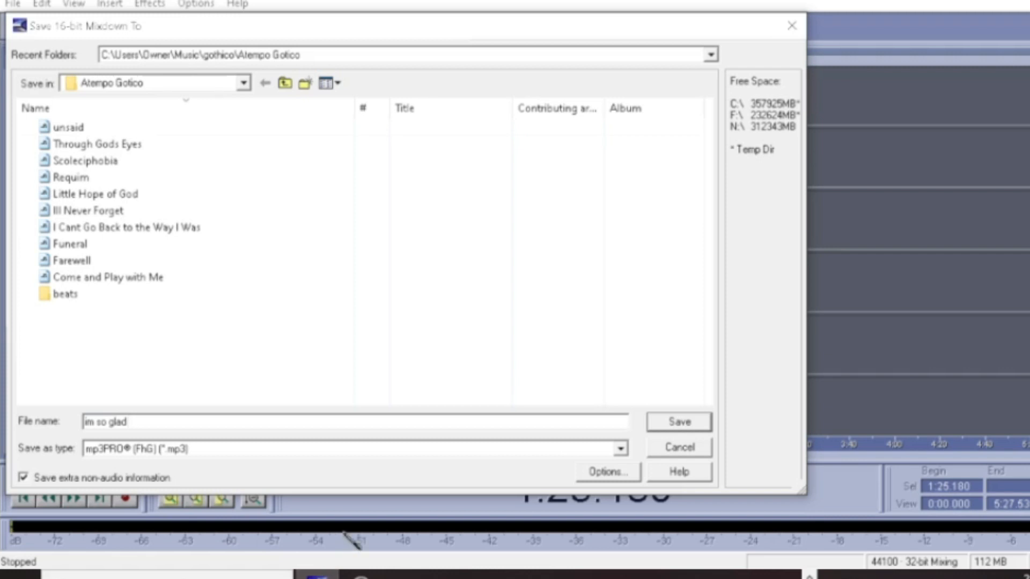
{"action": "left_click", "coordinate": [679, 422]}
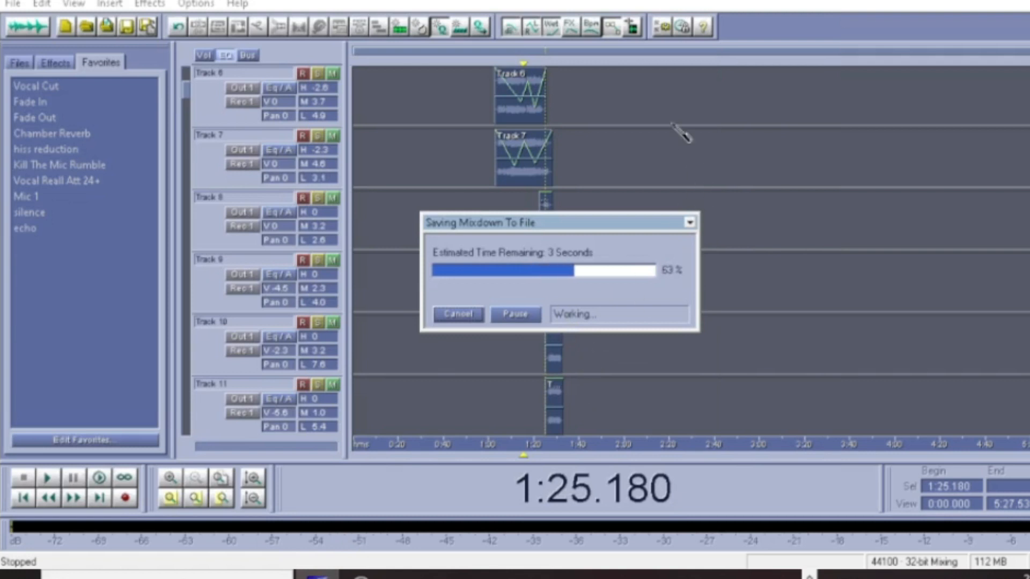
Arm Track 19 for recording and place the playback cursor at about 1:24.65, just before the Track 18 clip.
{"action": "scroll", "coordinate": [697, 204], "scroll_direction": "down", "scroll_amount": 4}
{"action": "scroll", "coordinate": [692, 214], "scroll_direction": "down", "scroll_amount": 7}
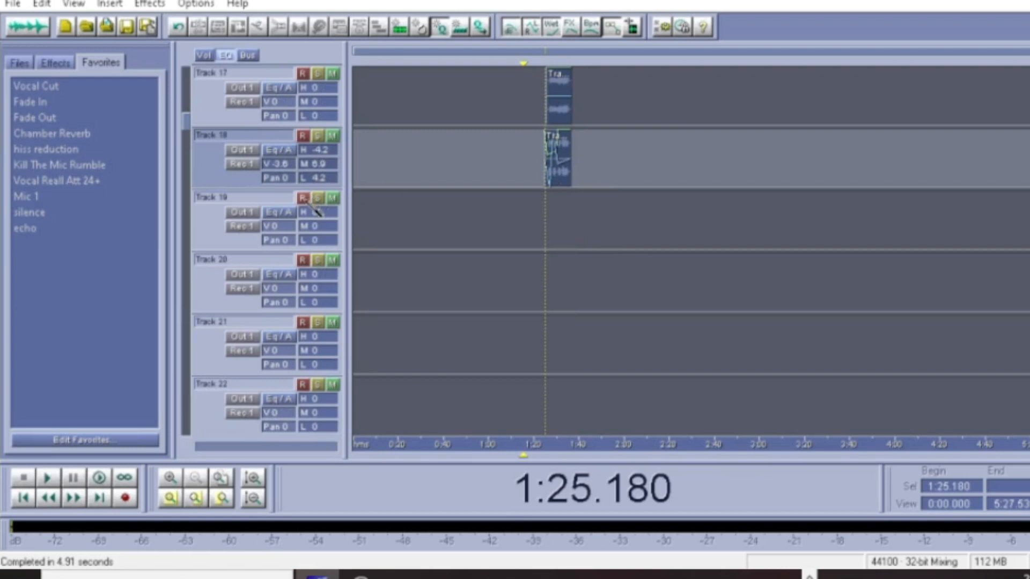
{"action": "left_click", "coordinate": [634, 212]}
{"action": "scroll", "coordinate": [576, 112], "scroll_direction": "up", "scroll_amount": 3}
{"action": "scroll", "coordinate": [547, 52], "scroll_direction": "up", "scroll_amount": 2}
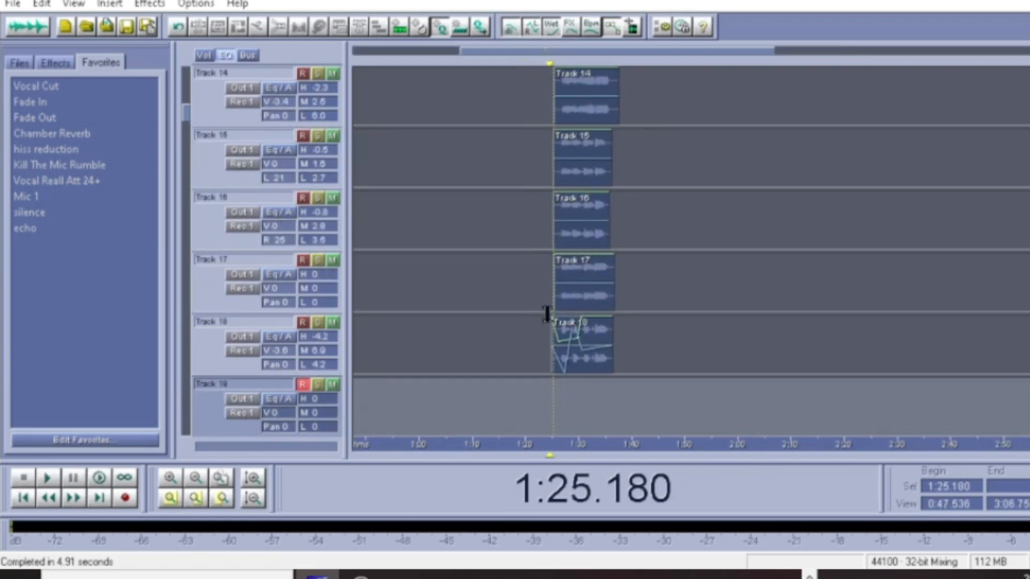
{"action": "left_click", "coordinate": [557, 236]}
{"action": "left_click", "coordinate": [552, 213]}
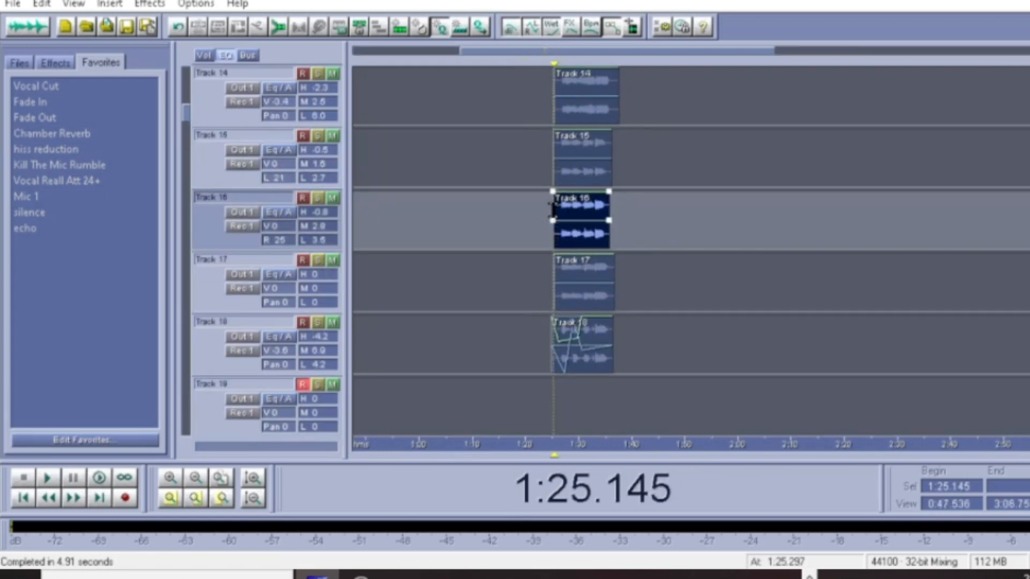
{"action": "scroll", "coordinate": [657, 233], "scroll_direction": "down", "scroll_amount": 2}
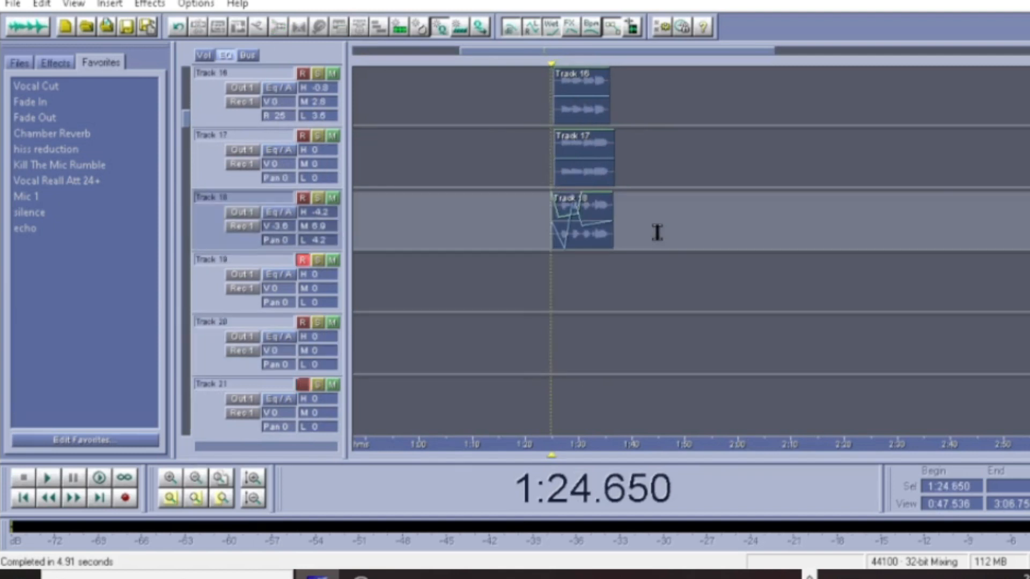
Pan Track 18 to R 15 and Track 19 to L 15.
{"action": "scroll", "coordinate": [584, 60], "scroll_direction": "up", "scroll_amount": 2}
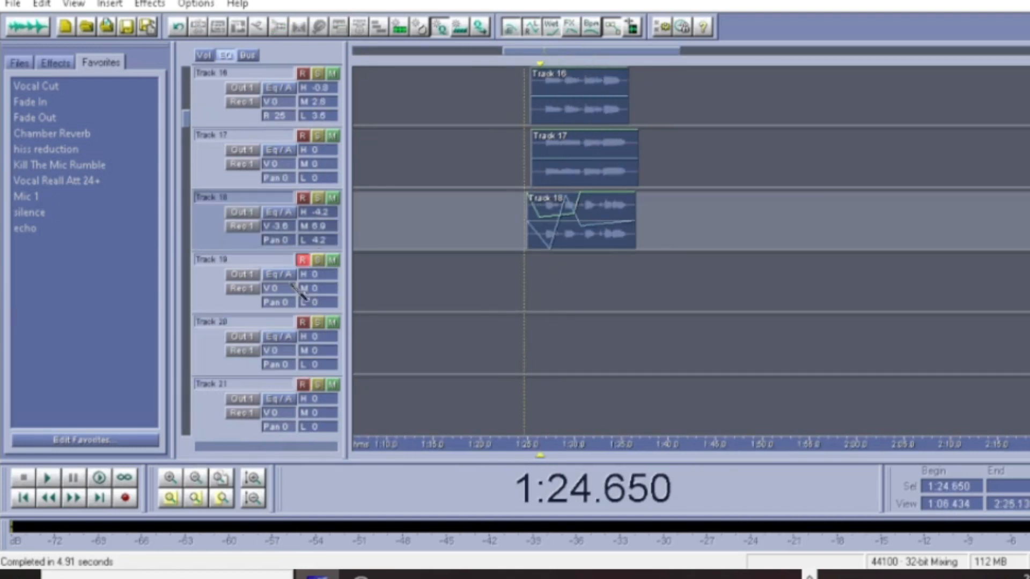
{"action": "left_click_drag", "start_coordinate": [281, 243], "coordinate": [282, 292]}
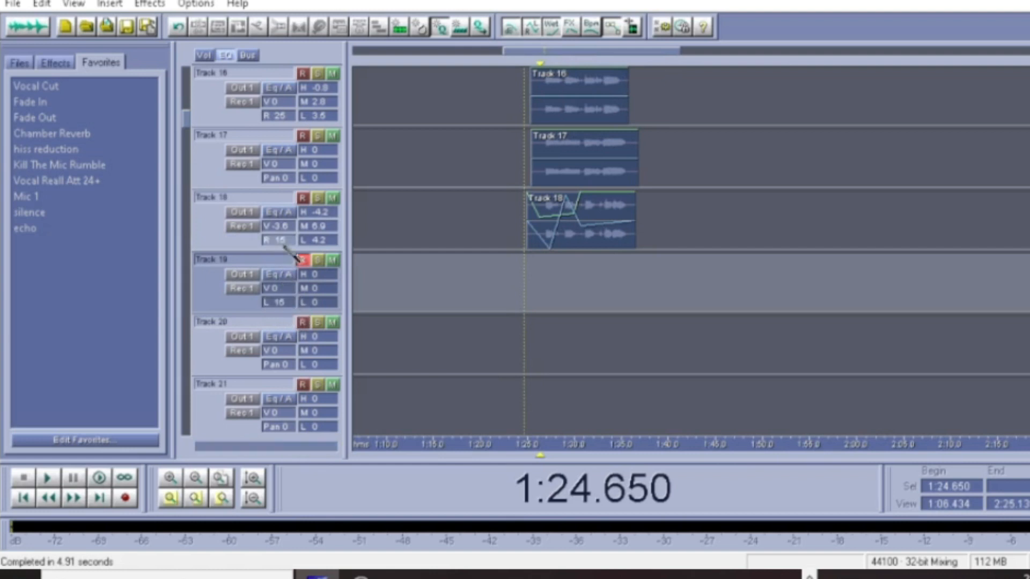
Place the playback cursor at 1:24.898, at the start of the Track 18 clip.
{"action": "left_click", "coordinate": [528, 246]}
{"action": "left_click", "coordinate": [529, 245]}
{"action": "left_click", "coordinate": [527, 245]}
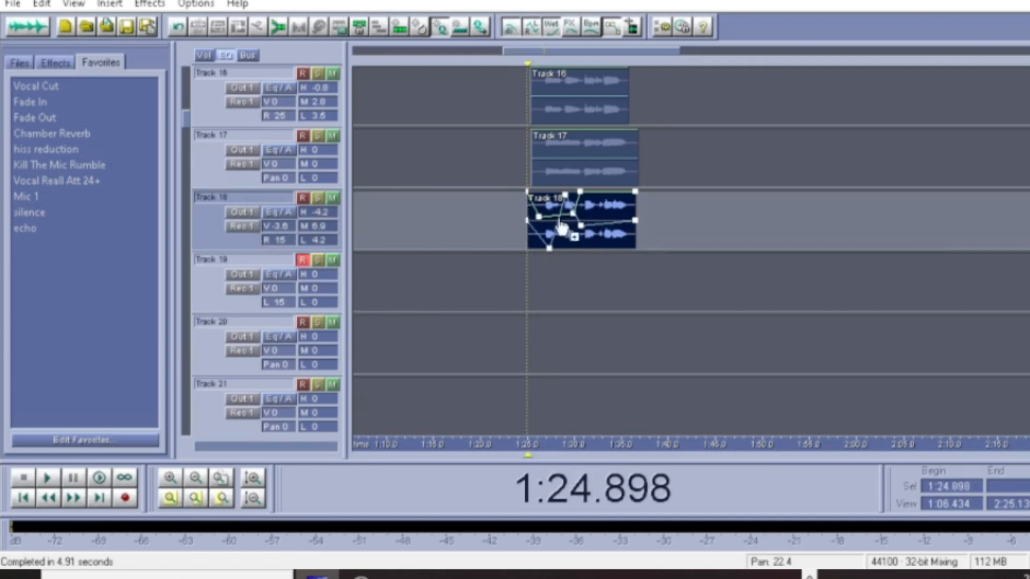
Look over the session's tracks at different zoom levels, from Track 1 down to the empty tracks below Track 18.
{"action": "scroll", "coordinate": [601, 231], "scroll_direction": "up", "scroll_amount": 6}
{"action": "scroll", "coordinate": [538, 57], "scroll_direction": "up", "scroll_amount": 3}
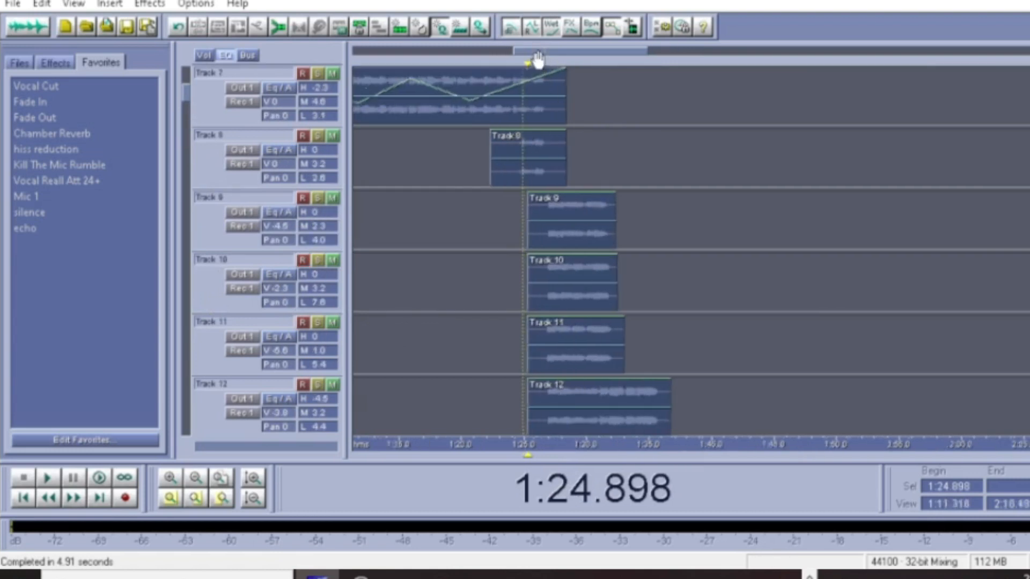
{"action": "scroll", "coordinate": [636, 159], "scroll_direction": "down", "scroll_amount": 4}
{"action": "scroll", "coordinate": [622, 169], "scroll_direction": "up", "scroll_amount": 5}
{"action": "scroll", "coordinate": [611, 173], "scroll_direction": "up", "scroll_amount": 2}
{"action": "scroll", "coordinate": [562, 52], "scroll_direction": "down", "scroll_amount": 3}
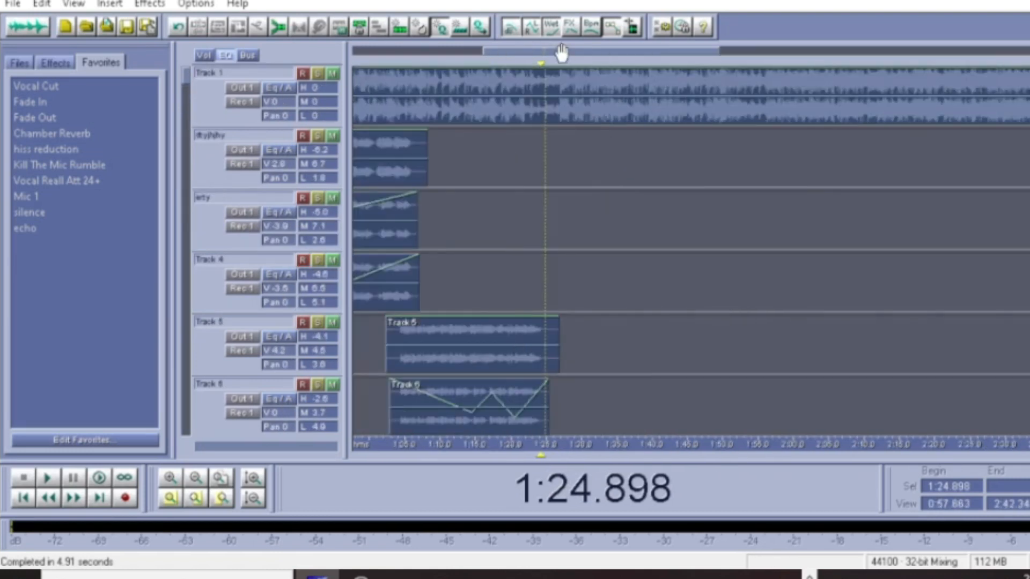
{"action": "scroll", "coordinate": [555, 172], "scroll_direction": "down", "scroll_amount": 2}
{"action": "scroll", "coordinate": [568, 183], "scroll_direction": "down", "scroll_amount": 2}
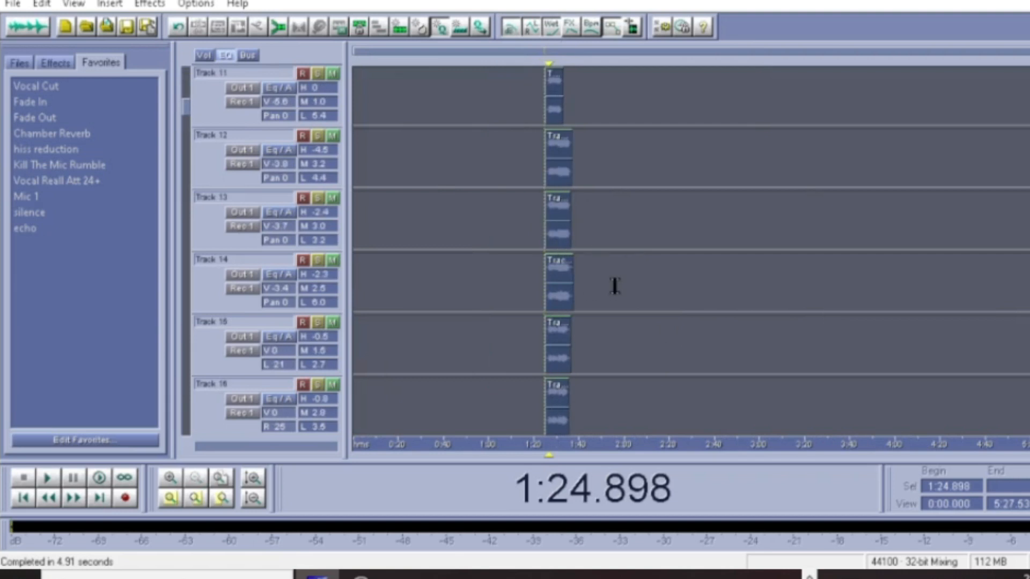
{"action": "scroll", "coordinate": [571, 257], "scroll_direction": "up", "scroll_amount": 3}
{"action": "scroll", "coordinate": [513, 153], "scroll_direction": "up", "scroll_amount": 4}
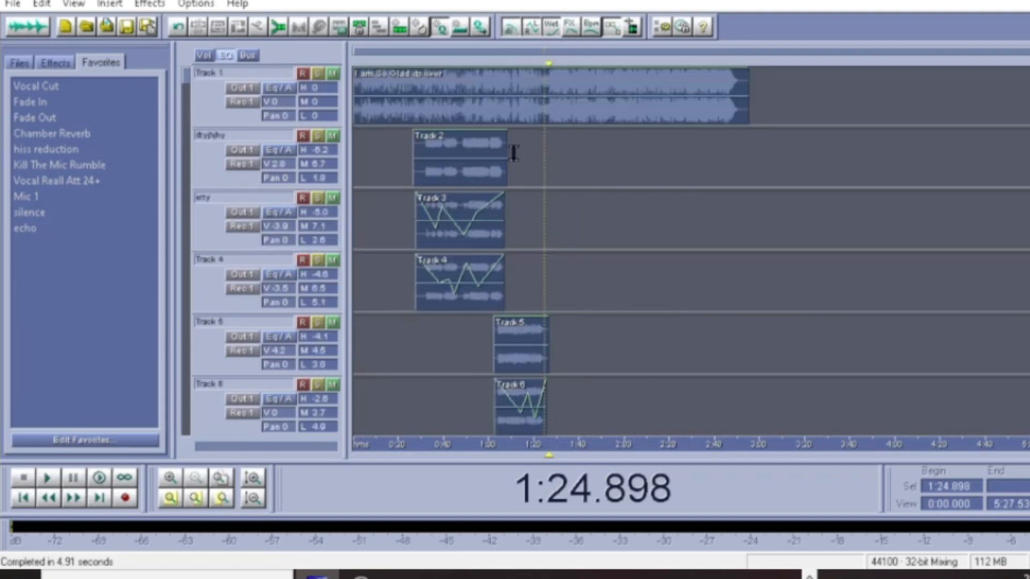
{"action": "scroll", "coordinate": [607, 142], "scroll_direction": "down", "scroll_amount": 11}
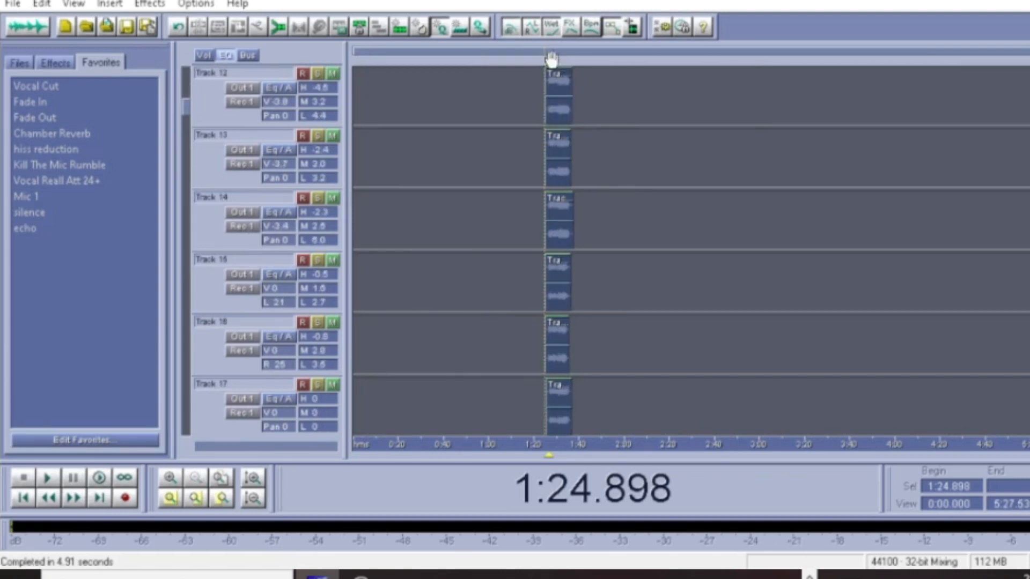
{"action": "scroll", "coordinate": [552, 58], "scroll_direction": "up", "scroll_amount": 1}
{"action": "scroll", "coordinate": [605, 256], "scroll_direction": "up", "scroll_amount": 1}
{"action": "scroll", "coordinate": [584, 227], "scroll_direction": "down", "scroll_amount": 2}
{"action": "scroll", "coordinate": [600, 262], "scroll_direction": "down", "scroll_amount": 2}
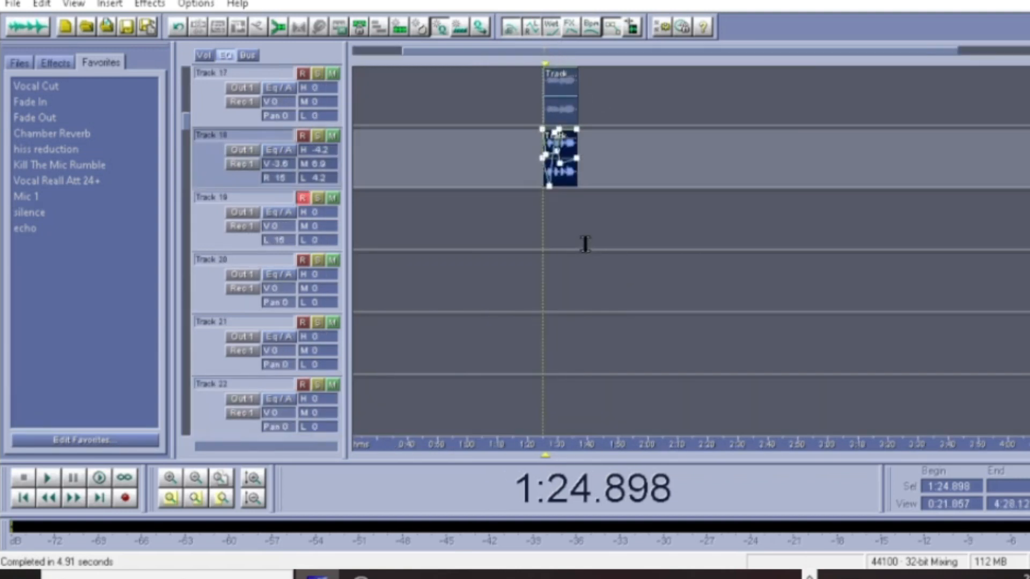
{"action": "scroll", "coordinate": [549, 59], "scroll_direction": "up", "scroll_amount": 2}
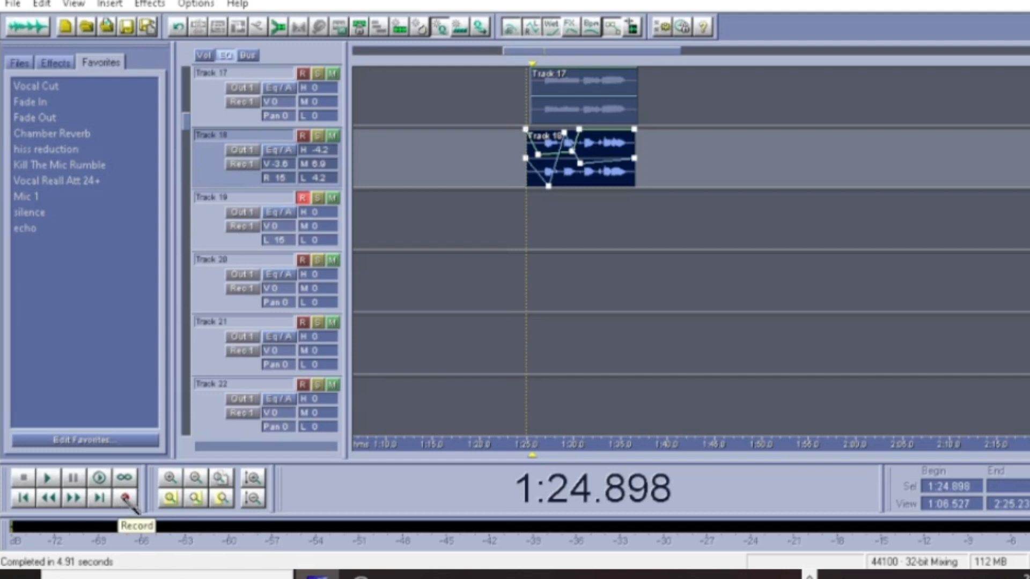
Set Track 19's volume to -3.6 and its EQ to high -5.5, mid 6.4 and low 6.9.
{"action": "left_click_drag", "start_coordinate": [320, 232], "coordinate": [274, 268]}
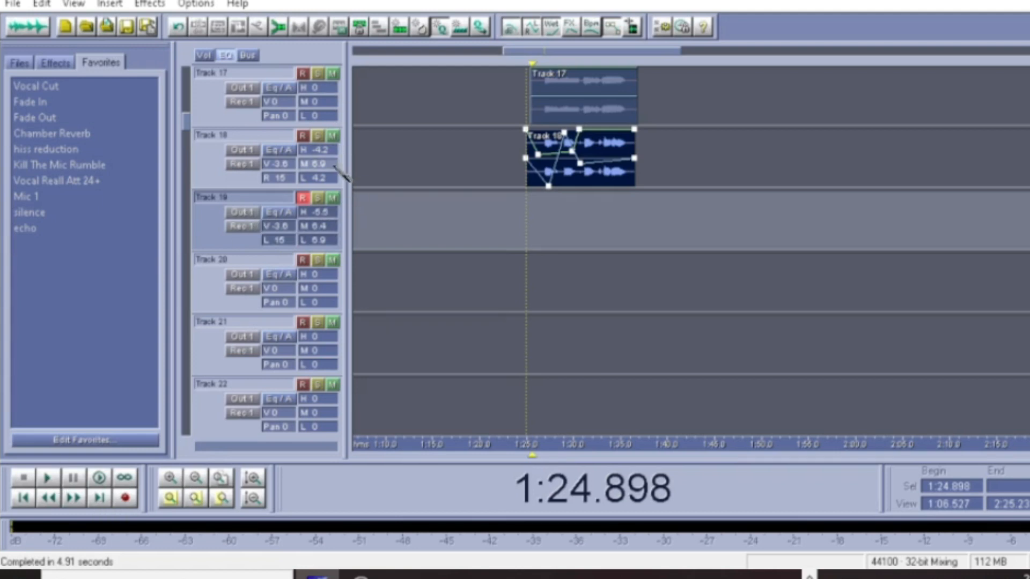
Record a vocal take on Track 19 from 1:24.898 to about 1:36, and stop the recording.
{"action": "scroll", "coordinate": [515, 253], "scroll_direction": "up", "scroll_amount": 1}
{"action": "scroll", "coordinate": [362, 297], "scroll_direction": "up", "scroll_amount": 1}
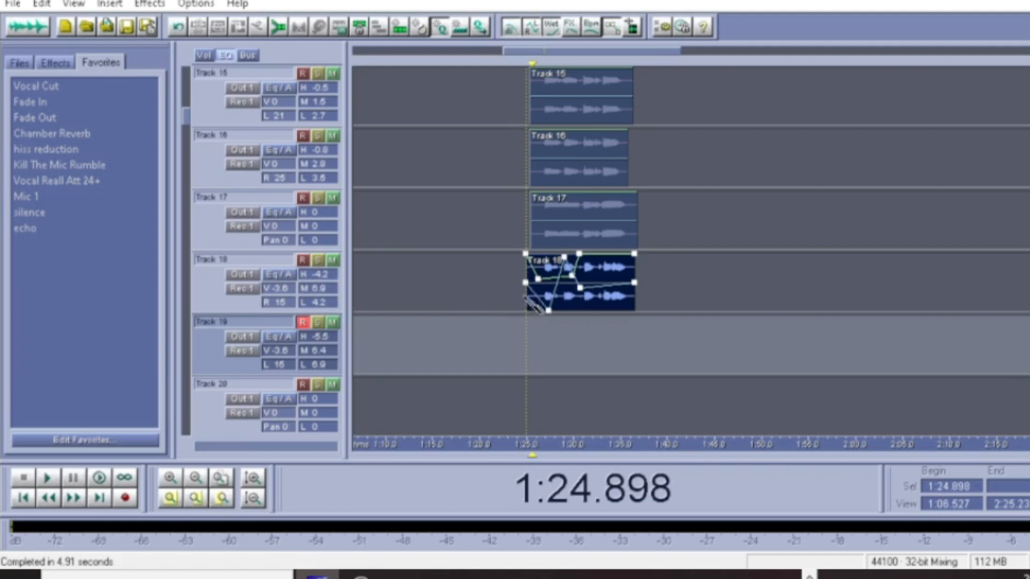
{"action": "left_click", "coordinate": [127, 498]}
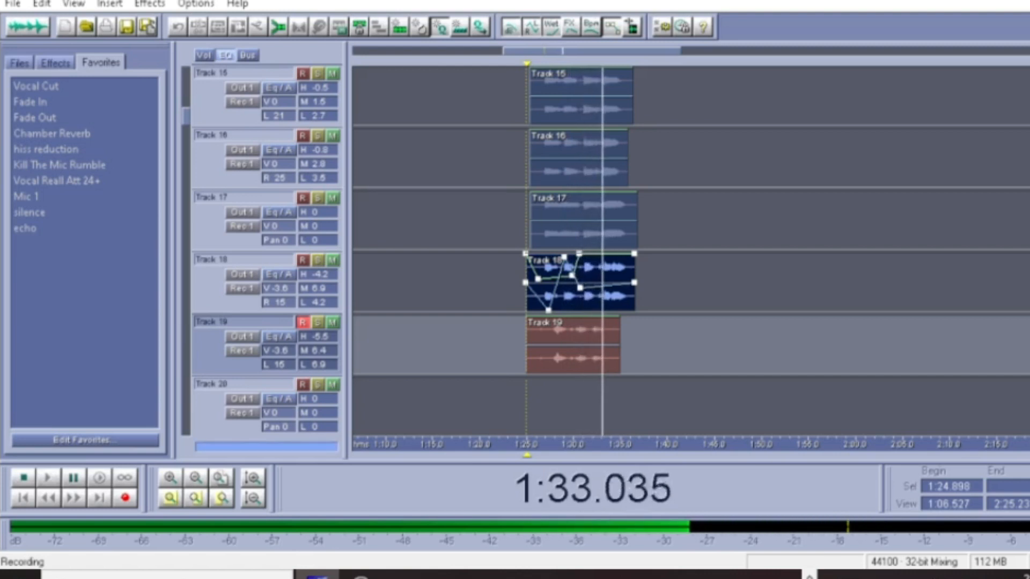
{"action": "left_click", "coordinate": [124, 498]}
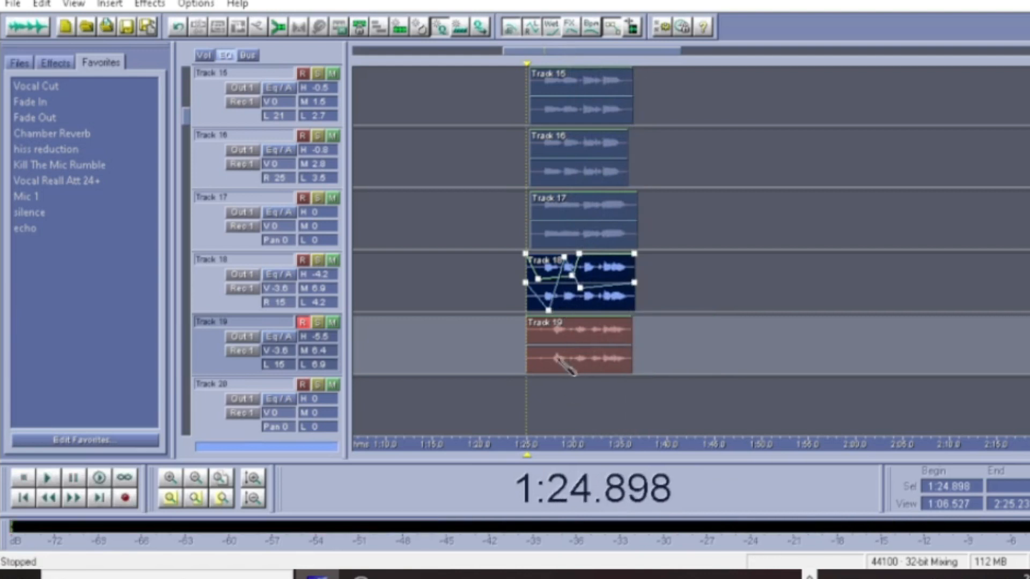
Open the Track 19 recording in the waveform editor and audition the range starting at 1:25.609 and ending at about 1:30.8.
{"action": "double_click", "coordinate": [553, 337]}
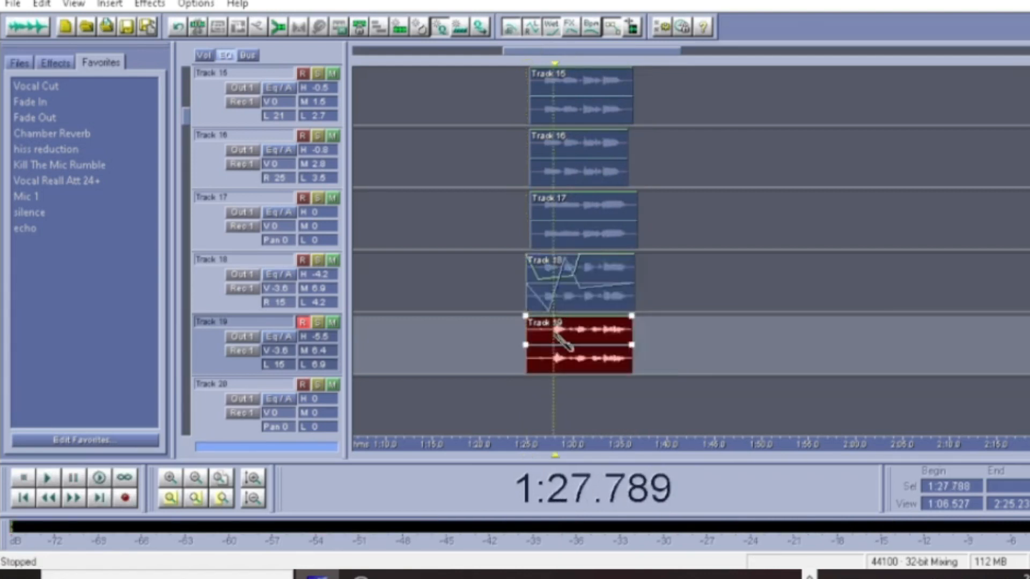
{"action": "left_click", "coordinate": [421, 208]}
{"action": "left_click", "coordinate": [276, 199]}
{"action": "left_click", "coordinate": [236, 194]}
{"action": "left_click_drag", "start_coordinate": [202, 165], "coordinate": [391, 188]}
{"action": "left_click", "coordinate": [464, 209]}
{"action": "left_click_drag", "start_coordinate": [240, 191], "coordinate": [650, 333]}
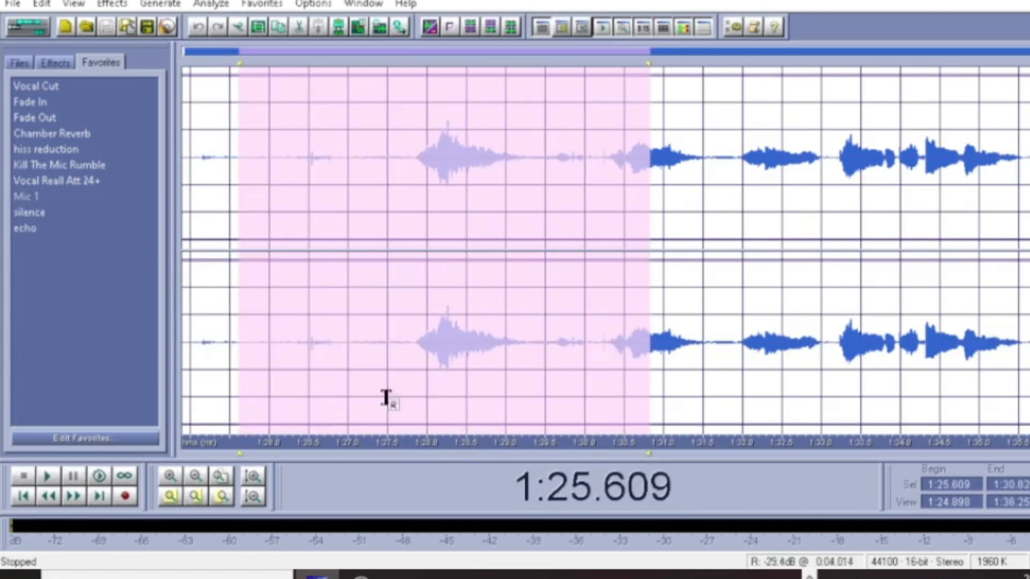
{"action": "left_click", "coordinate": [52, 474]}
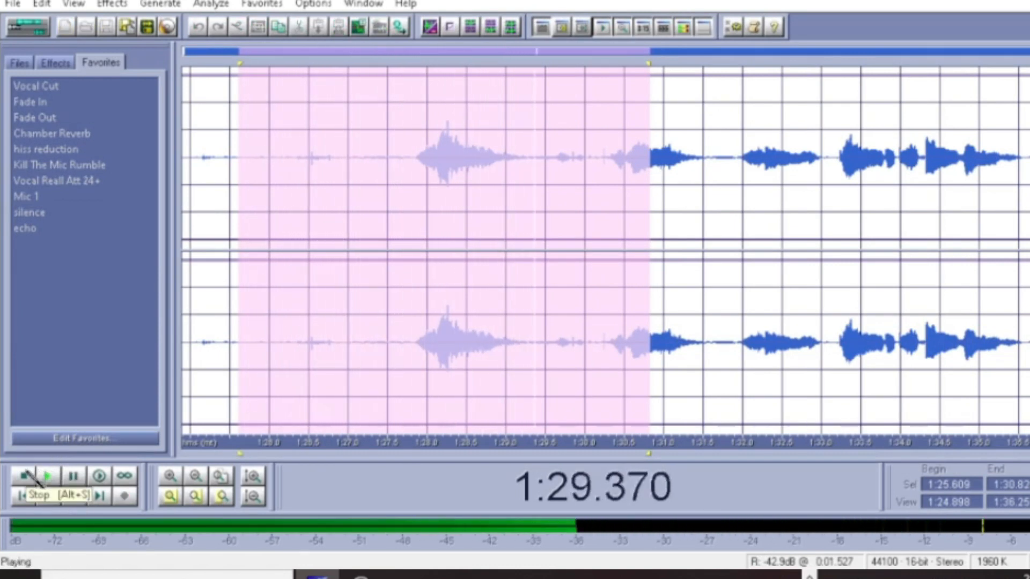
{"action": "left_click", "coordinate": [287, 249]}
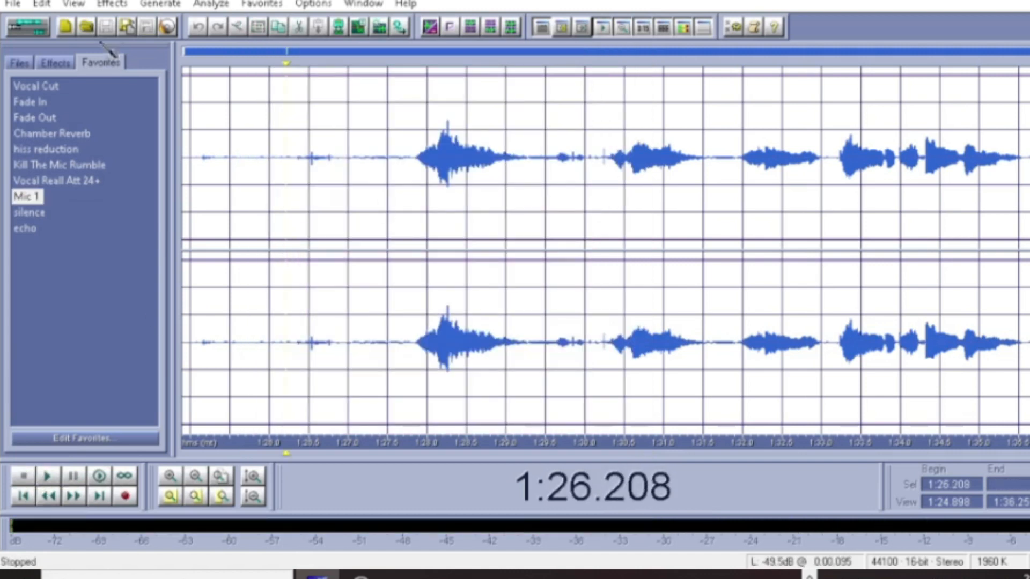
Examine the waveforms of the Track 18 and Track 17 clips, and return to the multitrack session.
{"action": "left_click", "coordinate": [26, 28]}
{"action": "left_click", "coordinate": [557, 226]}
{"action": "double_click", "coordinate": [563, 277]}
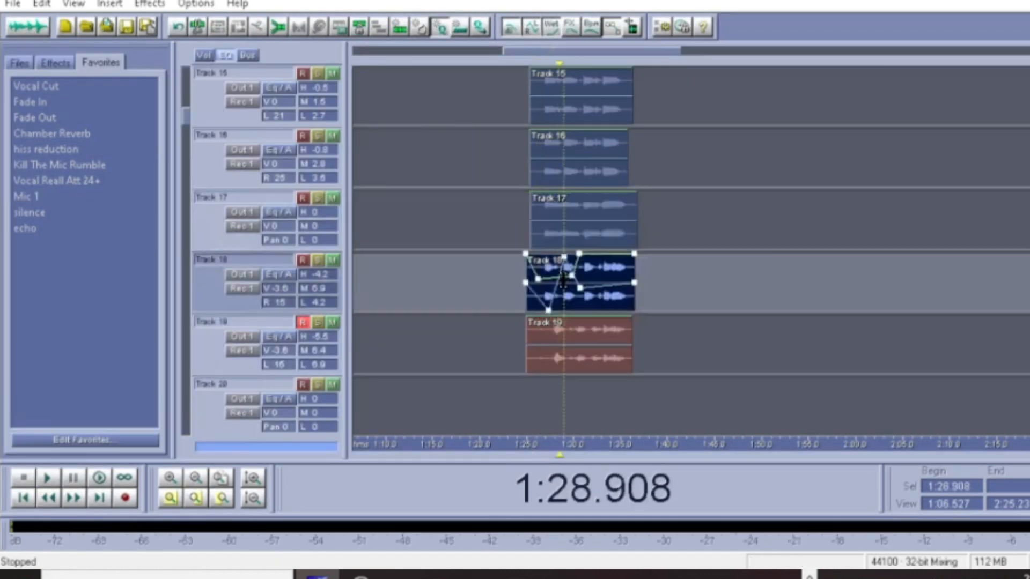
{"action": "left_click", "coordinate": [339, 177]}
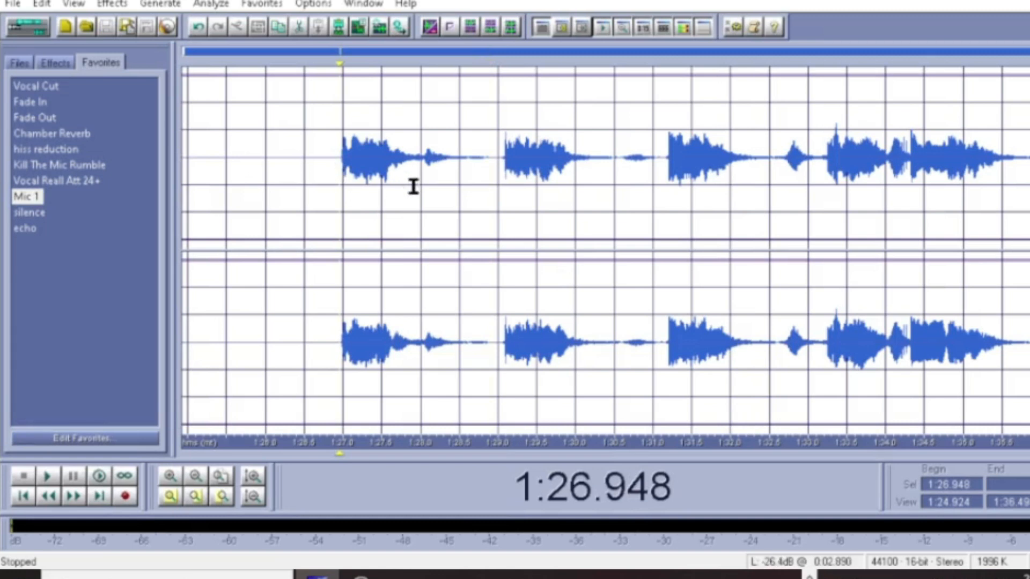
{"action": "left_click", "coordinate": [26, 28]}
{"action": "left_click", "coordinate": [575, 220]}
{"action": "double_click", "coordinate": [574, 220]}
{"action": "left_click", "coordinate": [25, 31]}
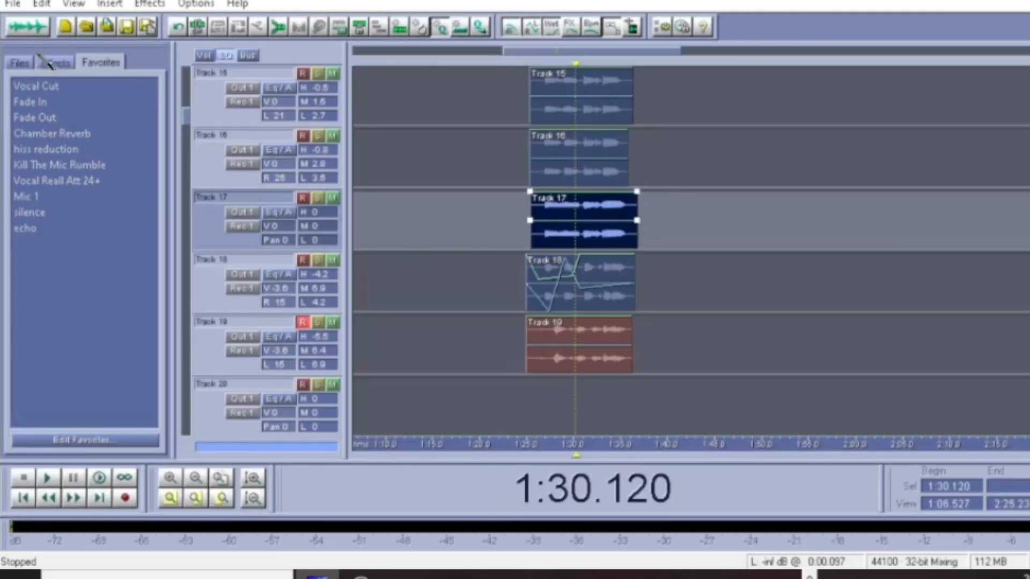
Open the Track 19 clip for waveform editing, place the cursor at 1:27.440 and select the hiss reduction favorite.
{"action": "double_click", "coordinate": [556, 328]}
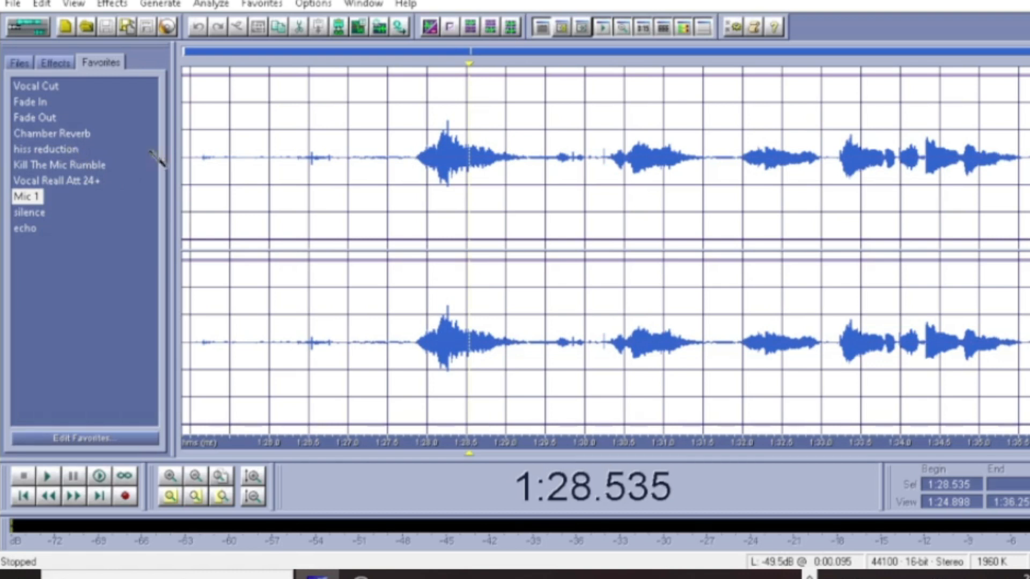
{"action": "left_click", "coordinate": [370, 183]}
{"action": "left_click", "coordinate": [382, 189]}
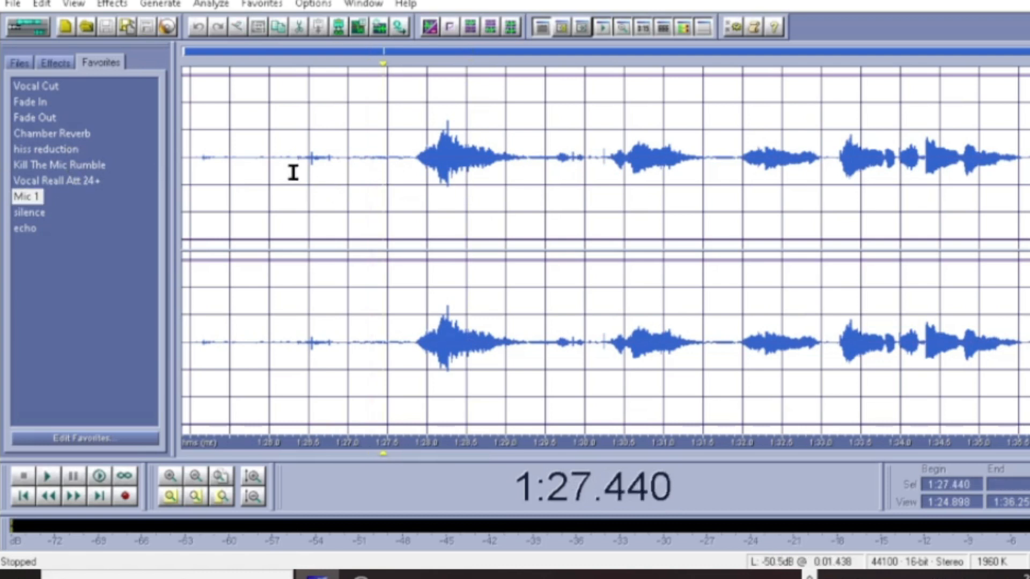
{"action": "left_click", "coordinate": [49, 151]}
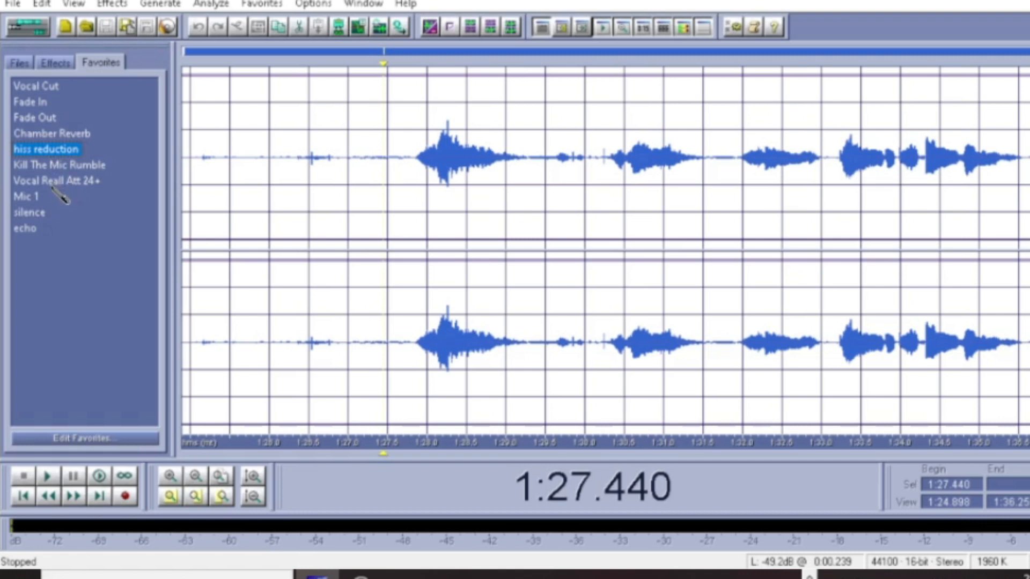
Examine the Dynamics Processing presets for the Track 19 waveform and close the effect without applying it.
{"action": "left_click", "coordinate": [110, 4]}
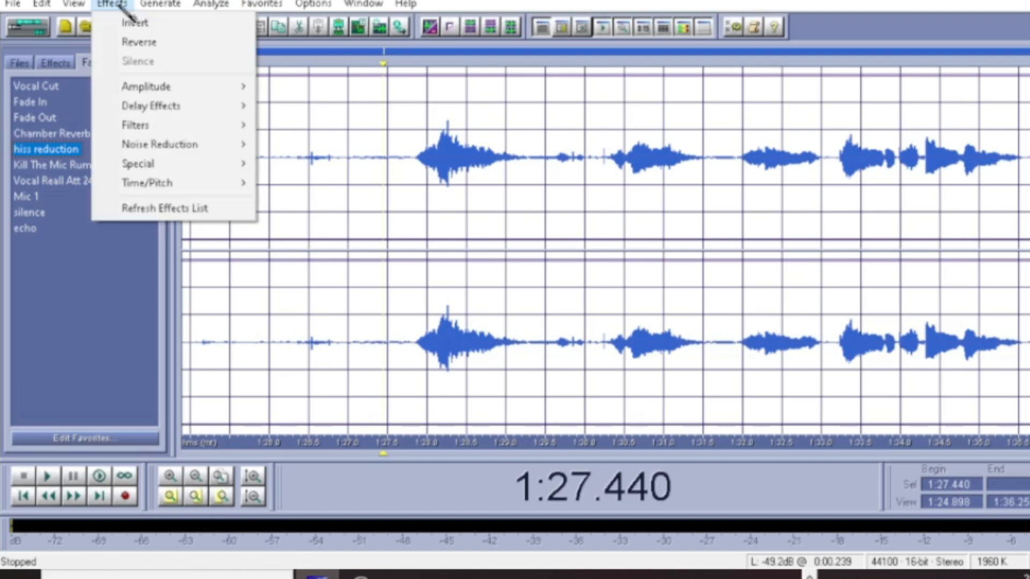
{"action": "mouse_move", "coordinate": [185, 107]}
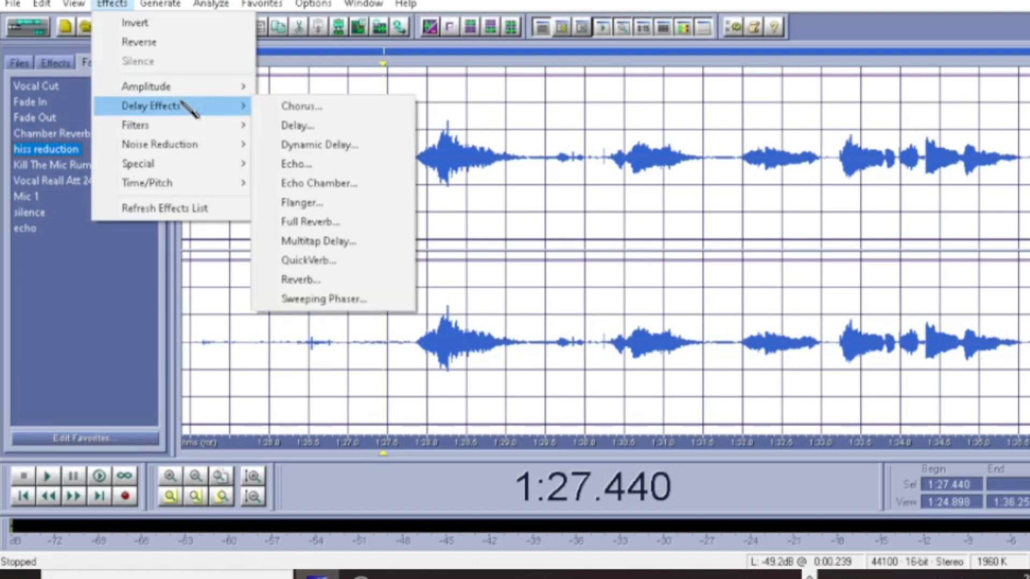
{"action": "mouse_move", "coordinate": [202, 87]}
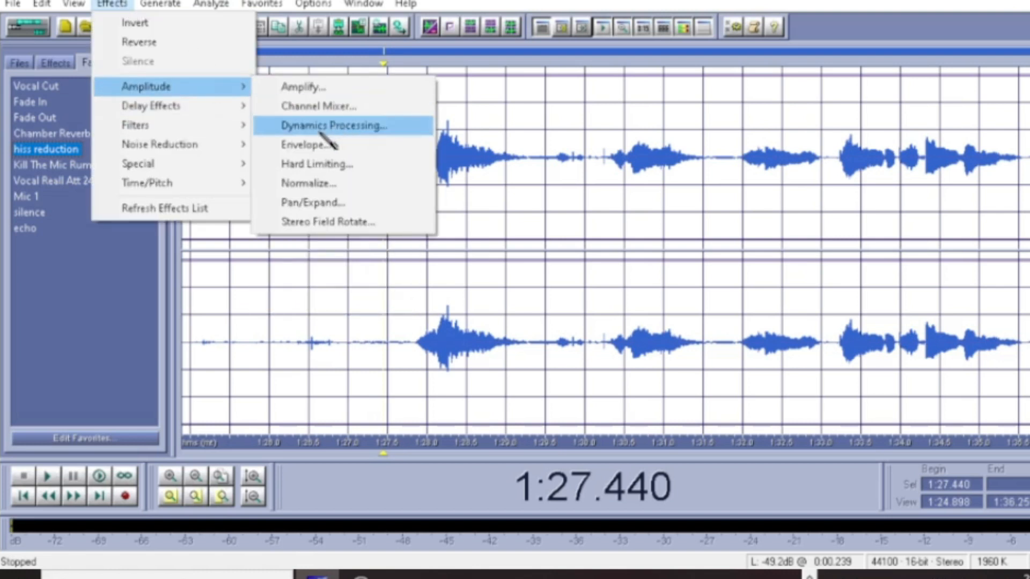
{"action": "left_click", "coordinate": [324, 127]}
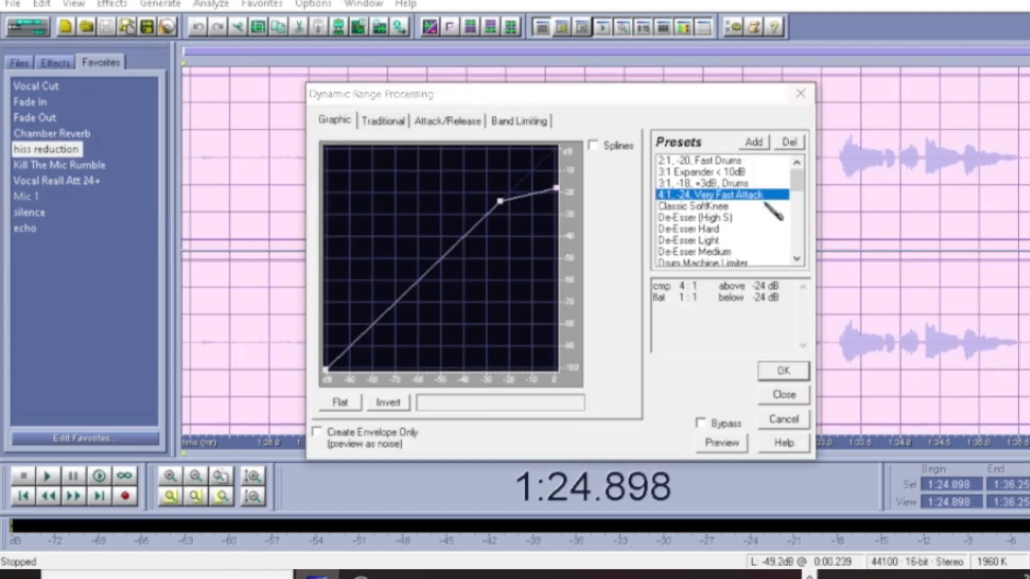
{"action": "scroll", "coordinate": [772, 204], "scroll_direction": "down", "scroll_amount": 8}
{"action": "scroll", "coordinate": [774, 202], "scroll_direction": "up", "scroll_amount": 5}
{"action": "scroll", "coordinate": [742, 201], "scroll_direction": "up", "scroll_amount": 4}
{"action": "scroll", "coordinate": [744, 185], "scroll_direction": "down", "scroll_amount": 8}
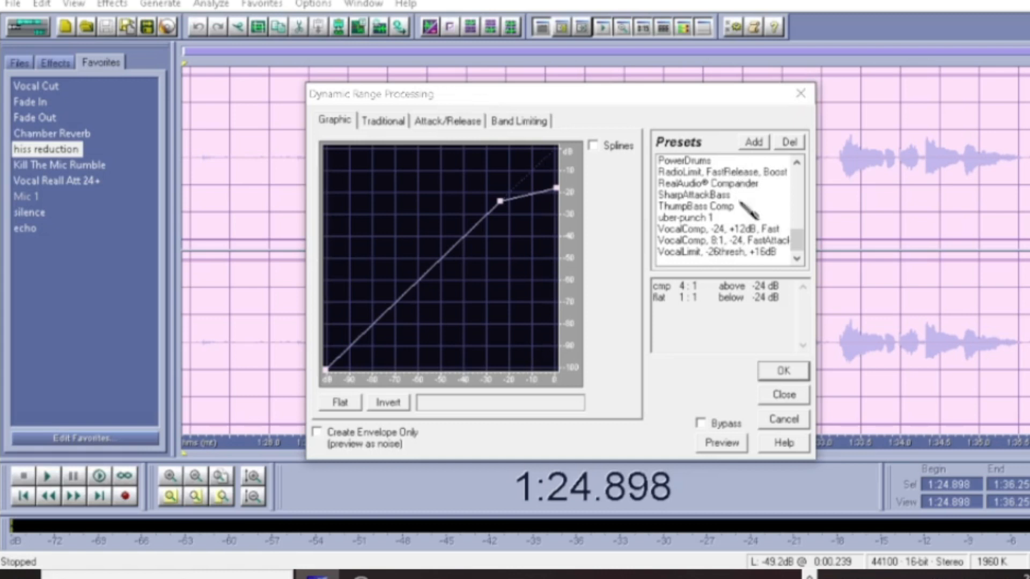
{"action": "left_click_drag", "start_coordinate": [801, 242], "coordinate": [796, 190]}
{"action": "scroll", "coordinate": [799, 193], "scroll_direction": "down", "scroll_amount": 5}
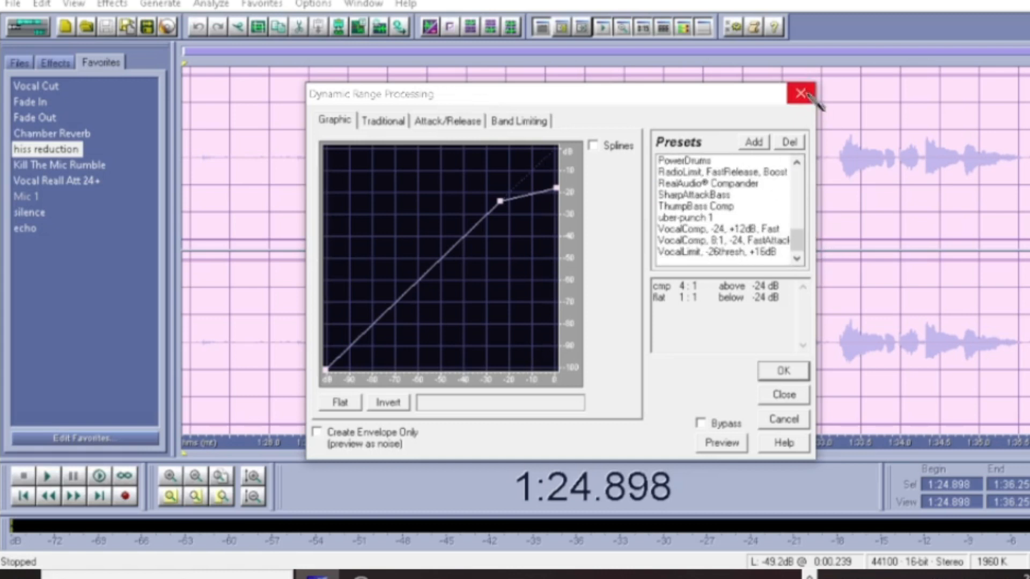
{"action": "left_click_drag", "start_coordinate": [798, 242], "coordinate": [799, 180]}
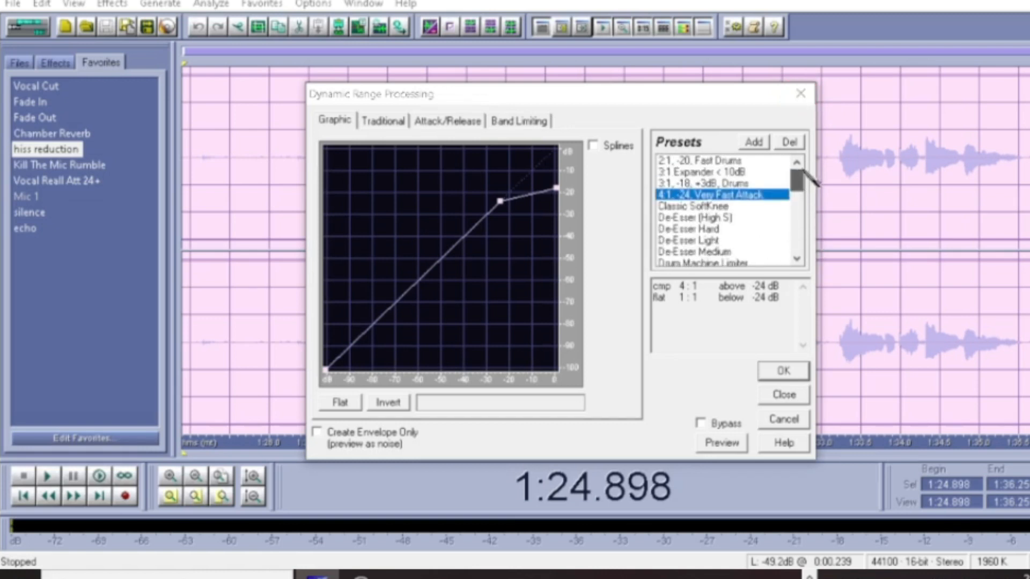
{"action": "left_click", "coordinate": [801, 94]}
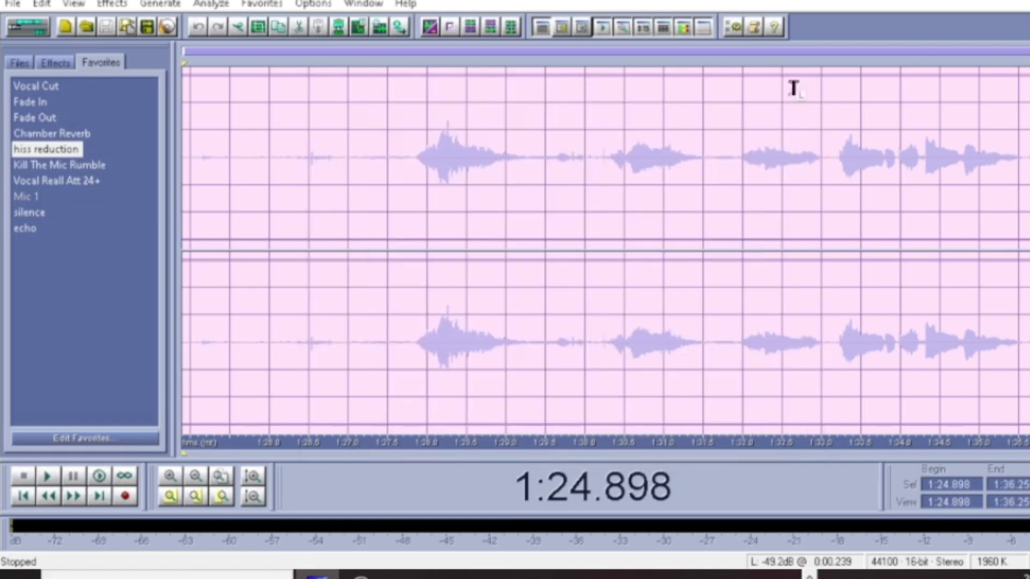
Examine the FFT Filter settings and presets for the Track 19 waveform, and close the filter without applying it.
{"action": "left_click", "coordinate": [112, 4]}
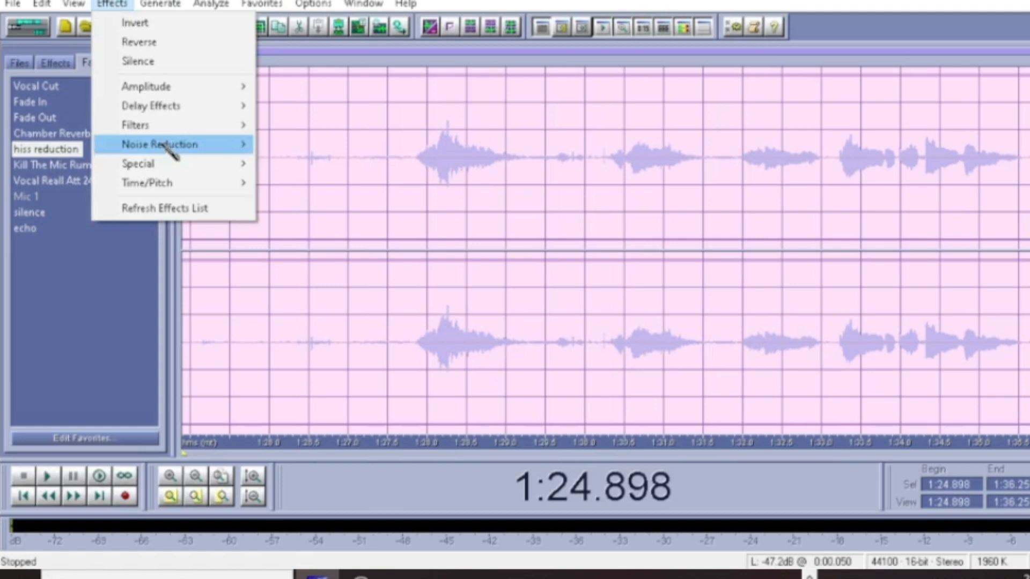
{"action": "mouse_move", "coordinate": [165, 129]}
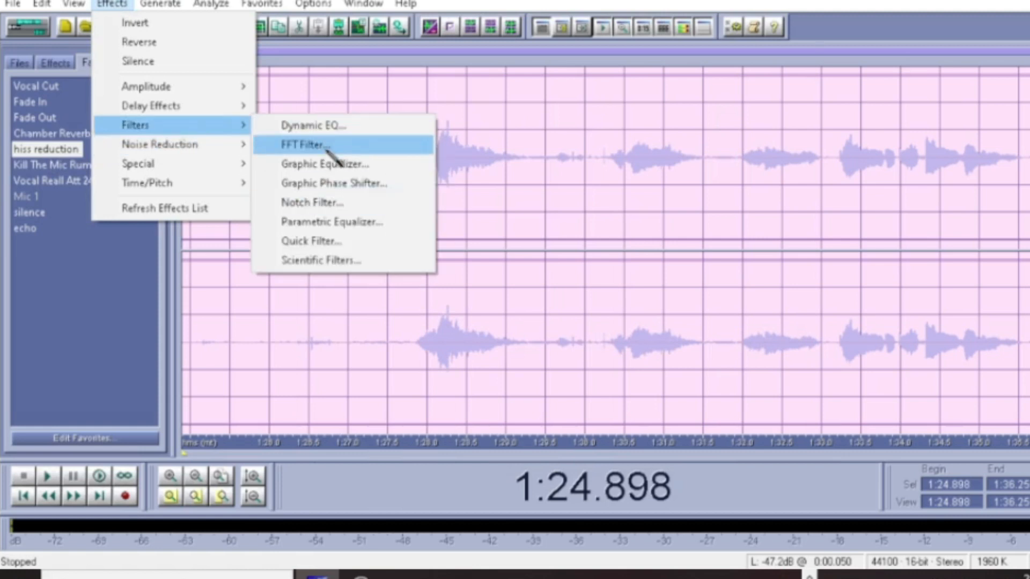
{"action": "left_click", "coordinate": [300, 144]}
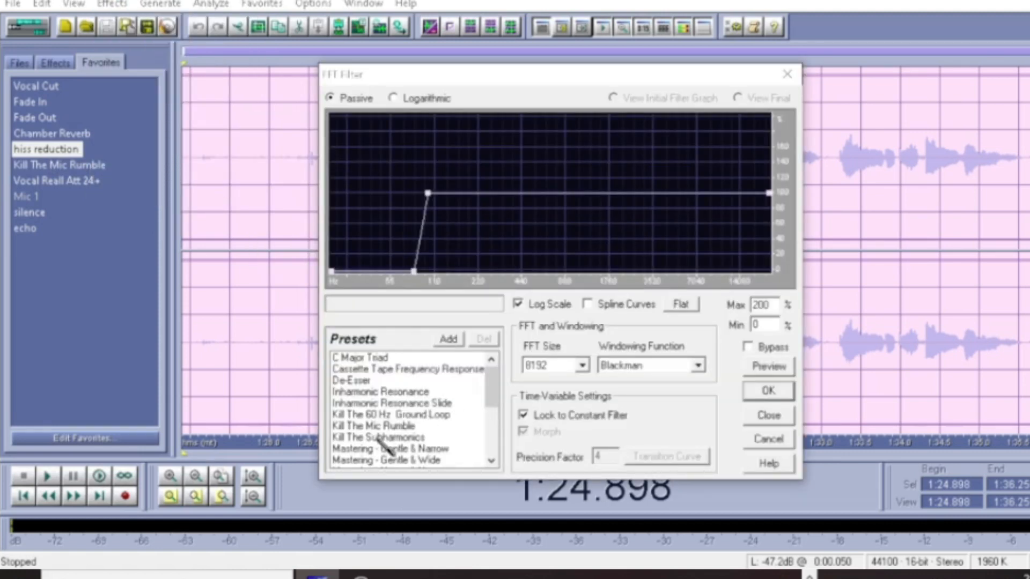
{"action": "left_click", "coordinate": [787, 74]}
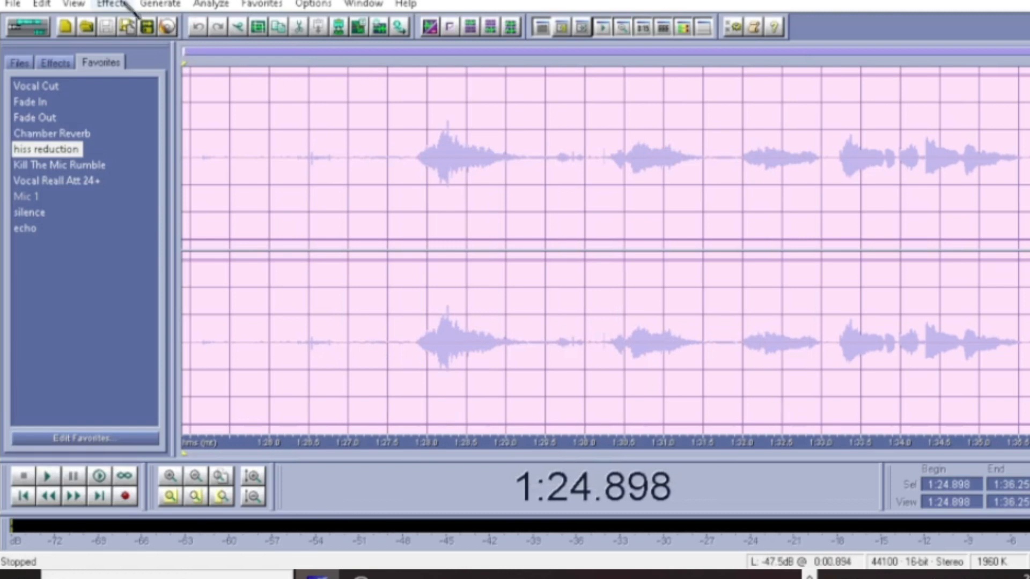
Examine the Noise Reduction effect for the Track 19 waveform, close it without applying, and place the cursor at 1:27.573.
{"action": "left_click", "coordinate": [112, 4]}
{"action": "mouse_move", "coordinate": [217, 150]}
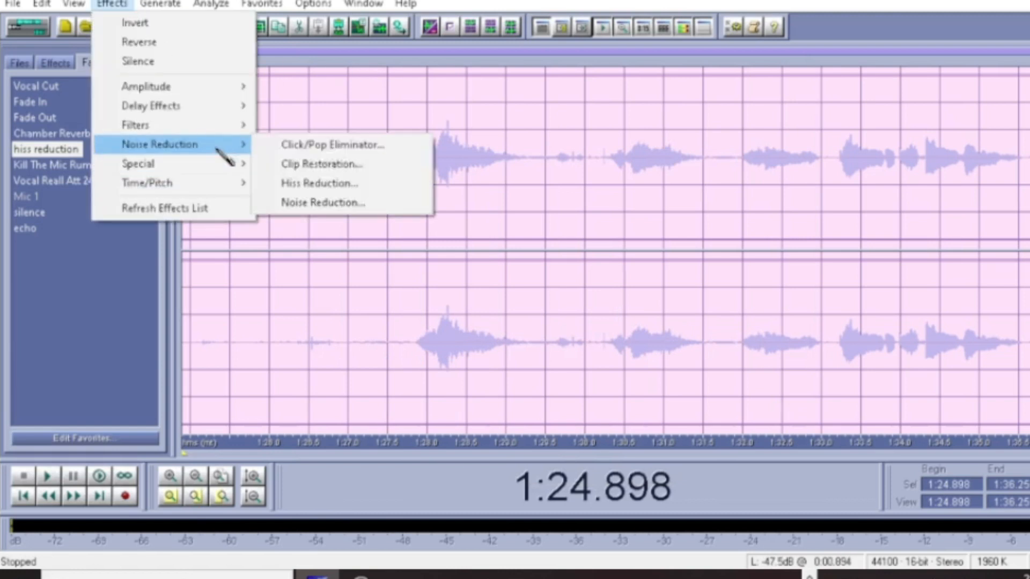
{"action": "left_click", "coordinate": [354, 202]}
{"action": "left_click", "coordinate": [777, 78]}
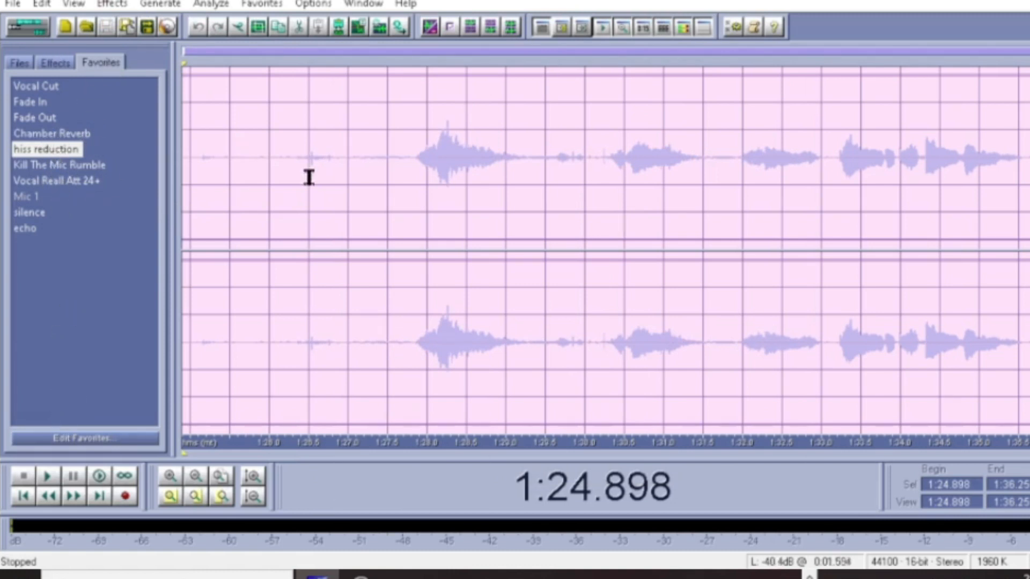
{"action": "left_click", "coordinate": [346, 193]}
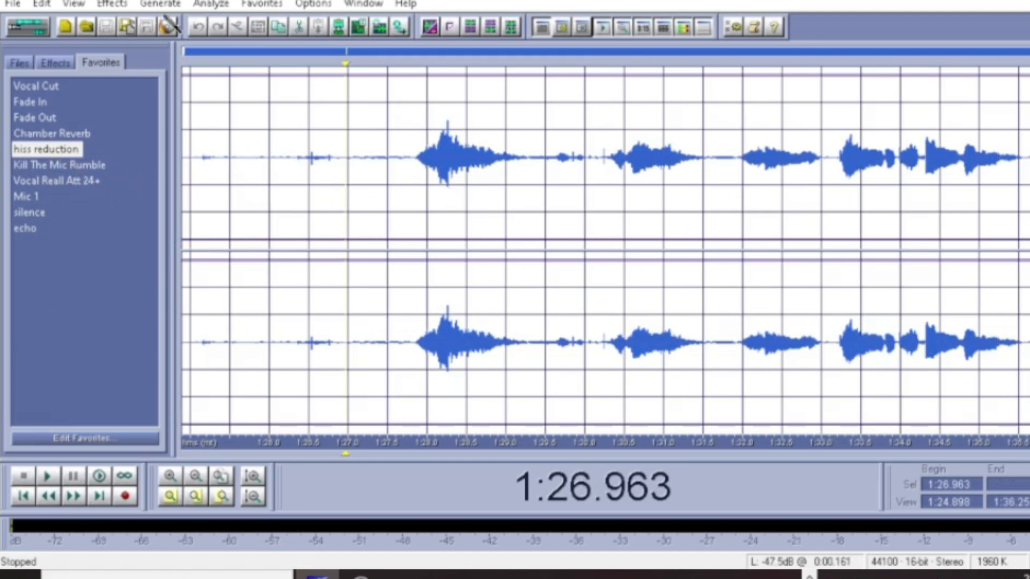
{"action": "left_click", "coordinate": [117, 3]}
{"action": "left_click", "coordinate": [48, 141]}
{"action": "left_click", "coordinate": [393, 167]}
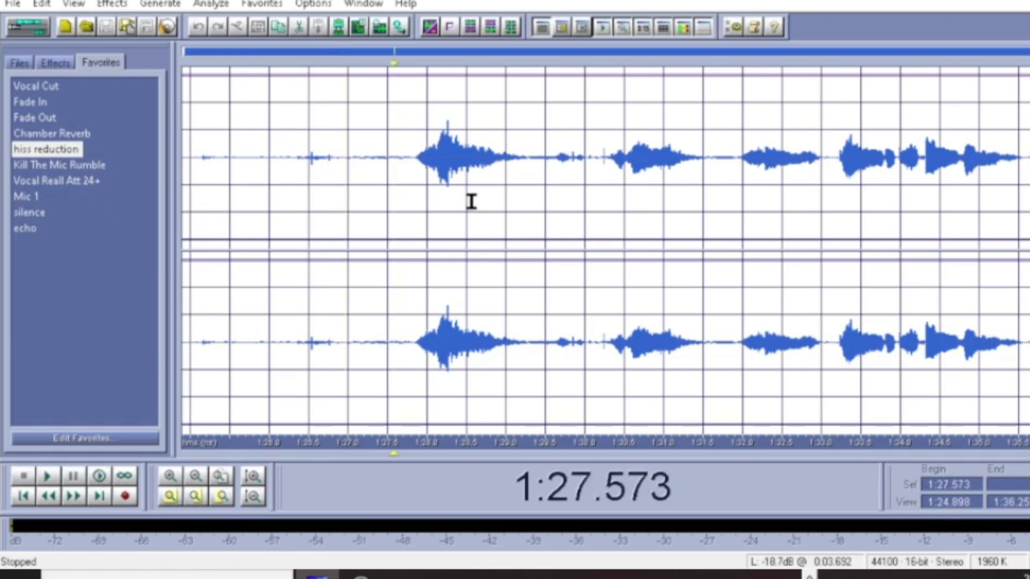
Apply the Mic 1 favorite to the whole Track 19 waveform and clear the selection.
{"action": "left_click", "coordinate": [34, 194]}
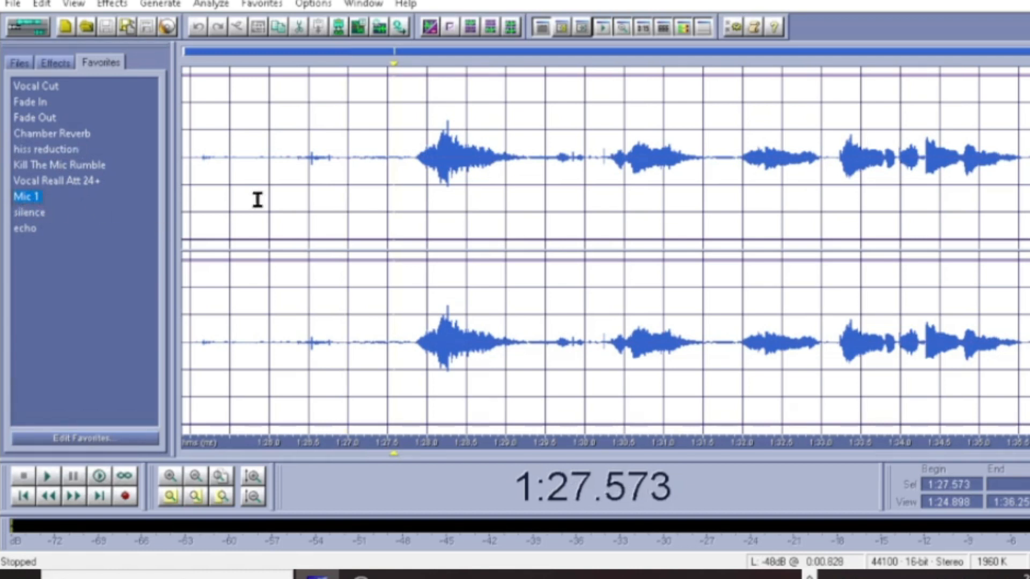
{"action": "double_click", "coordinate": [27, 198]}
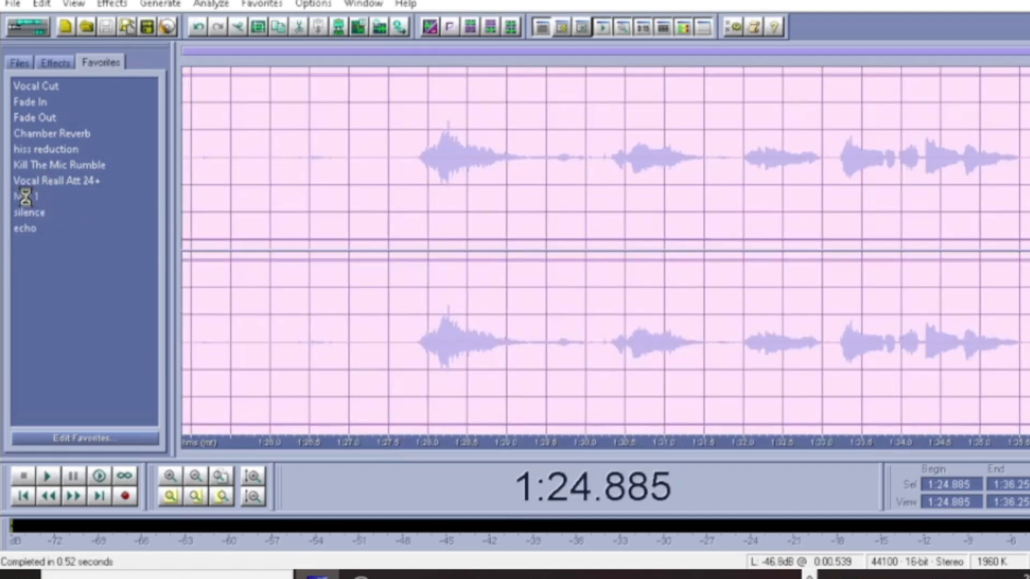
{"action": "left_click", "coordinate": [501, 242]}
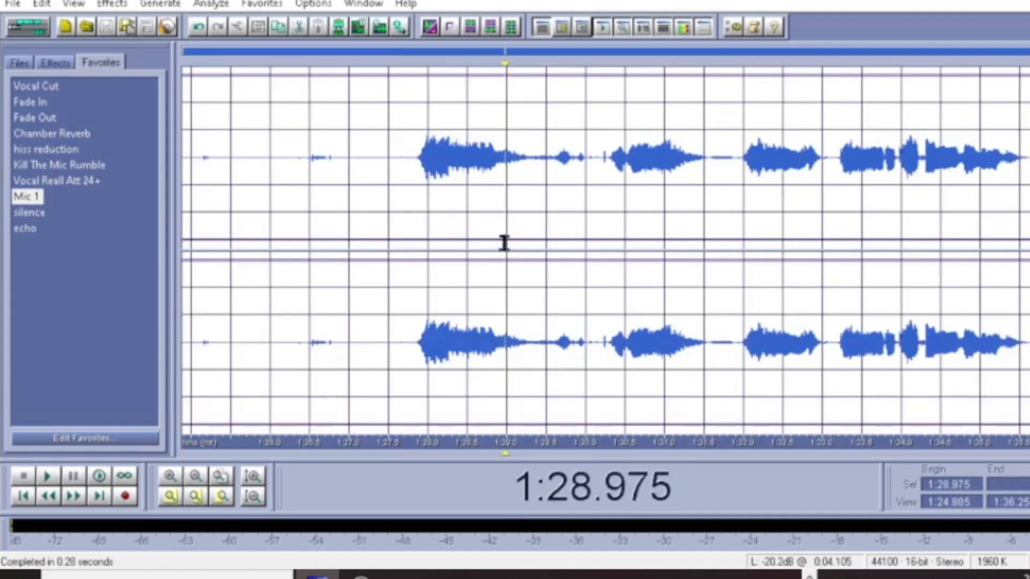
Silence the Track 19 waveform from 1:24.875 to about 1:27.75, before the first vocal phrase.
{"action": "left_click_drag", "start_coordinate": [407, 163], "coordinate": [185, 163]}
{"action": "right_click", "coordinate": [587, 233]}
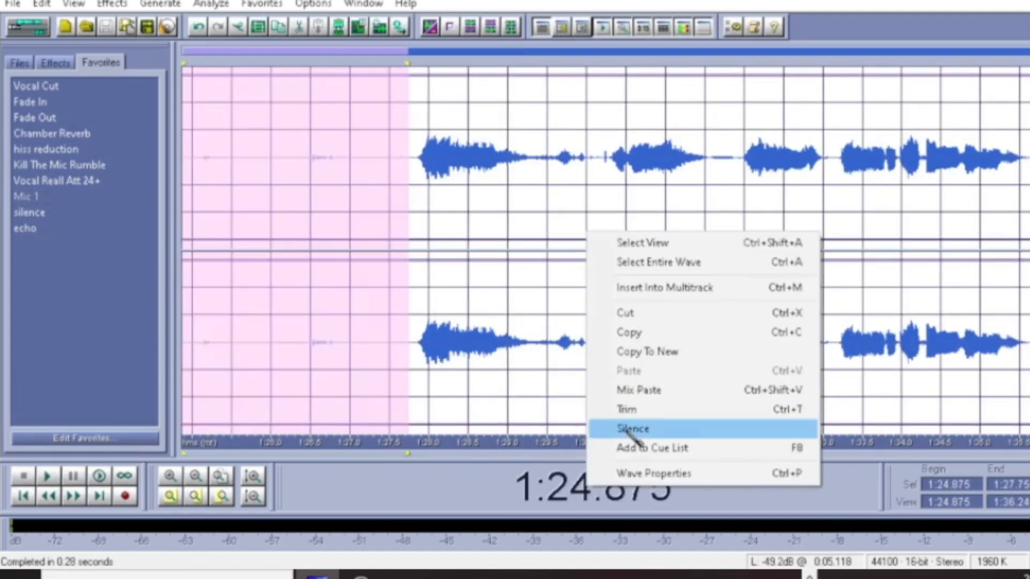
{"action": "left_click", "coordinate": [598, 429]}
{"action": "left_click", "coordinate": [444, 168]}
{"action": "left_click_drag", "start_coordinate": [381, 161], "coordinate": [1024, 164]}
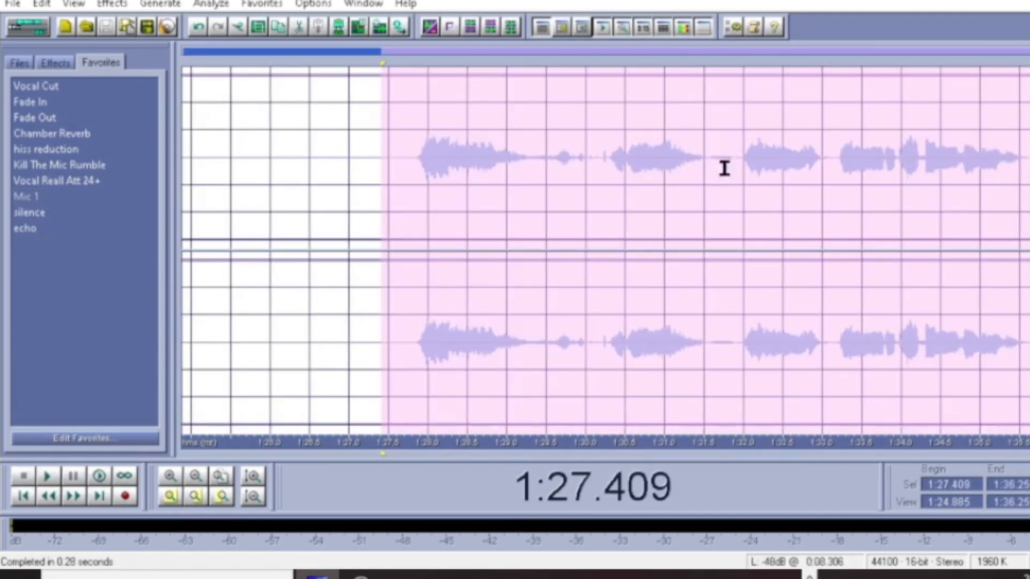
{"action": "left_click", "coordinate": [559, 201]}
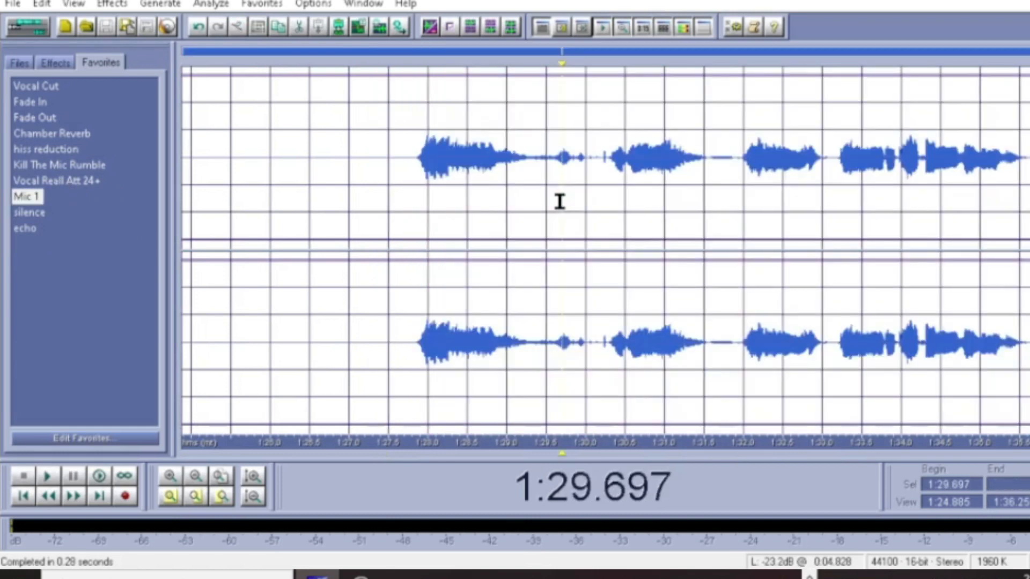
Examine the Scripts and Batch Processing options and close them without making a script.
{"action": "left_click", "coordinate": [332, 4]}
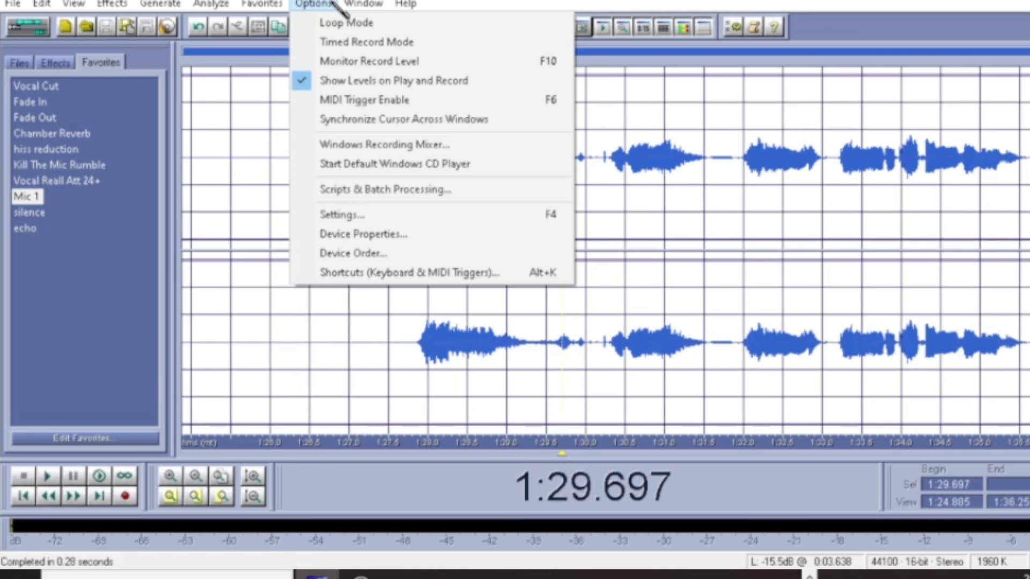
{"action": "left_click", "coordinate": [429, 201]}
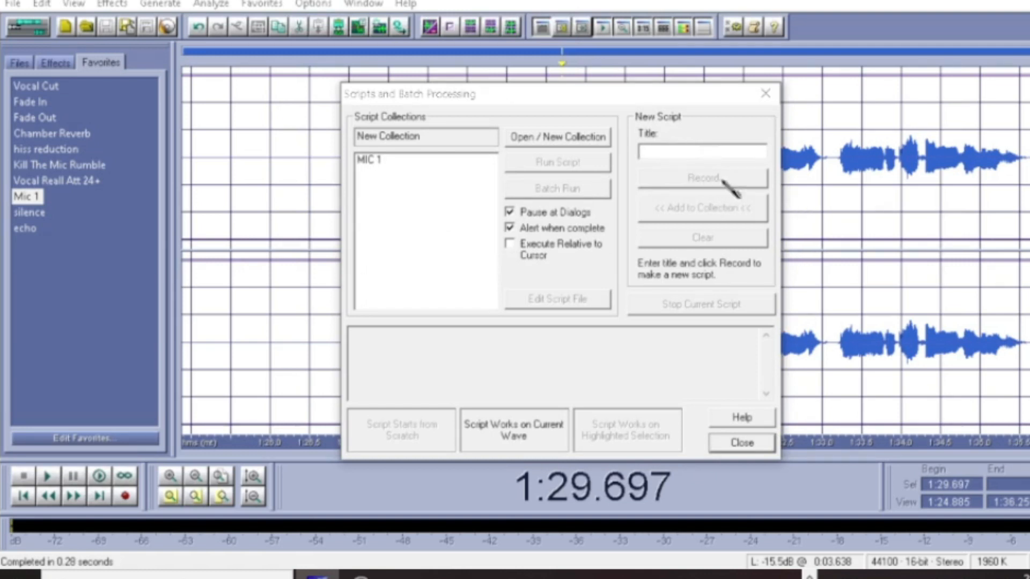
{"action": "left_click", "coordinate": [767, 93]}
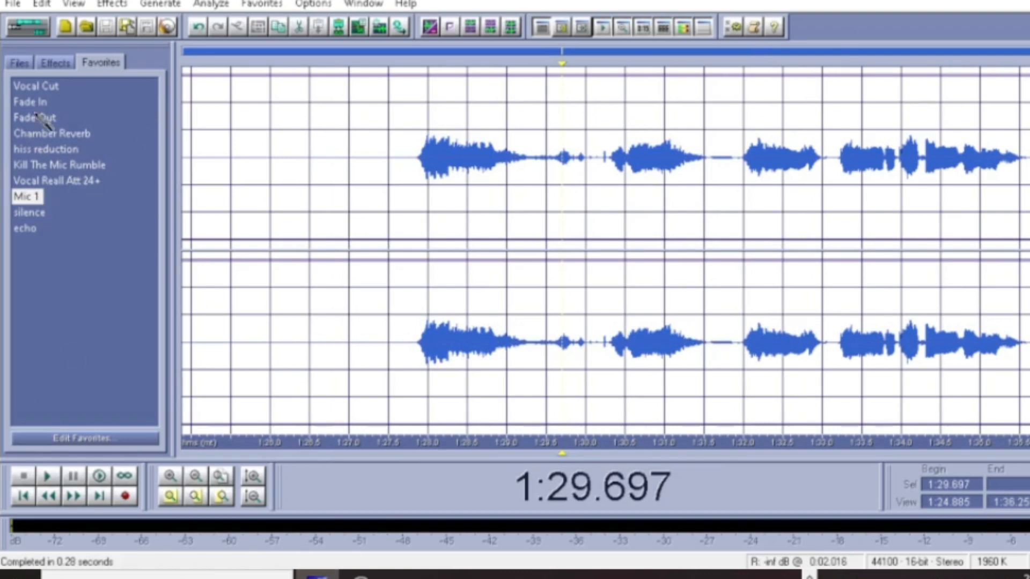
Examine the available amplitude, delay, filter and noise reduction effects without applying any.
{"action": "left_click", "coordinate": [111, 4]}
{"action": "mouse_move", "coordinate": [161, 7]}
{"action": "mouse_move", "coordinate": [113, 5]}
{"action": "mouse_move", "coordinate": [182, 86]}
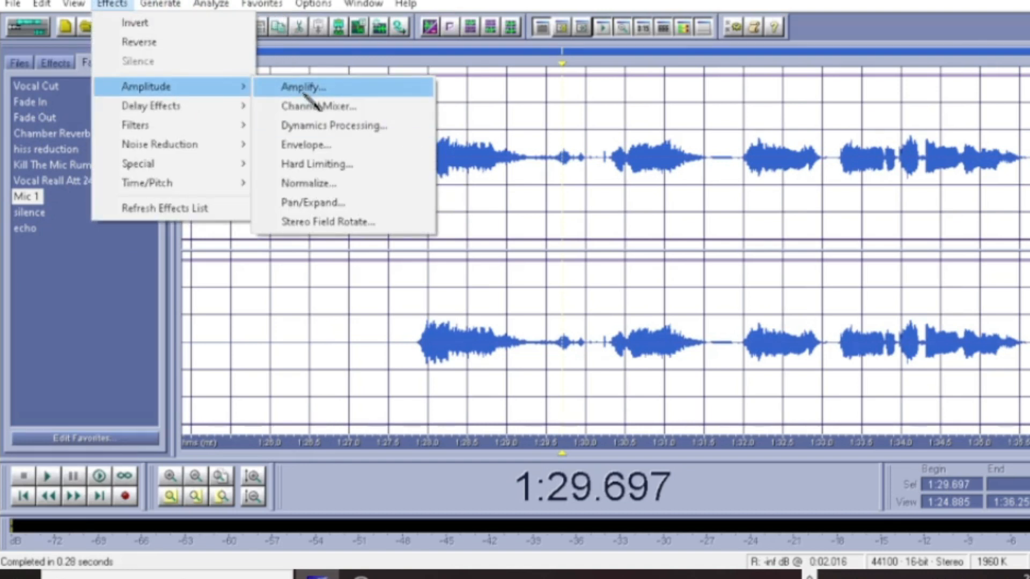
{"action": "mouse_move", "coordinate": [202, 108]}
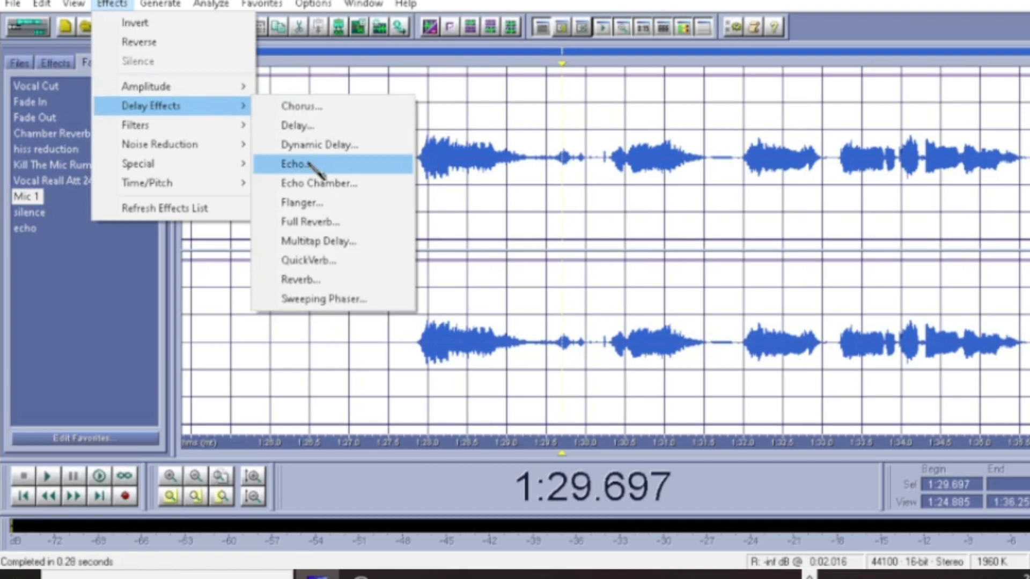
{"action": "mouse_move", "coordinate": [231, 125]}
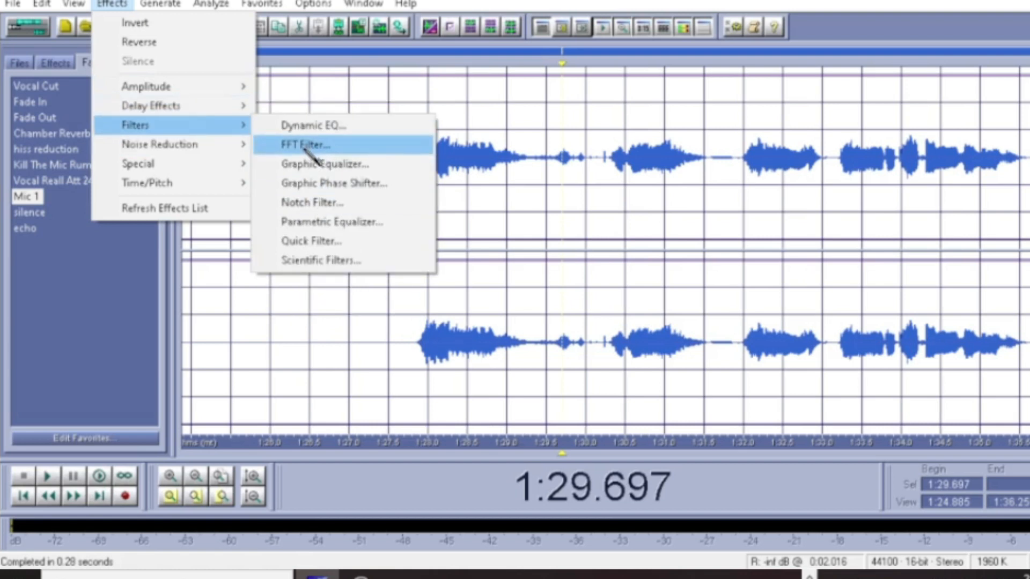
{"action": "mouse_move", "coordinate": [203, 144]}
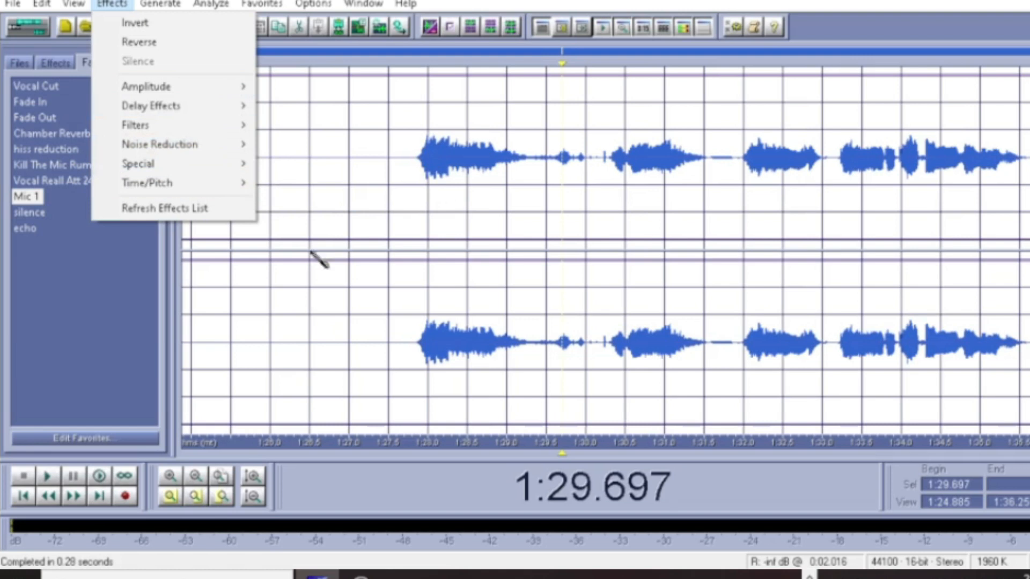
{"action": "left_click", "coordinate": [395, 247]}
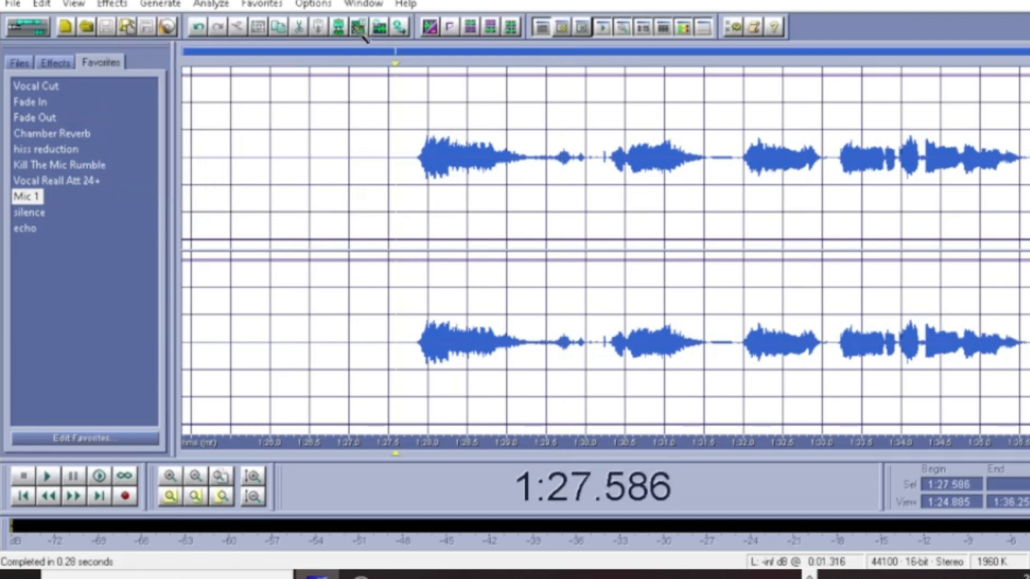
Start recording a new script titled "rtyrtyr" in Scripts and Batch Processing.
{"action": "left_click", "coordinate": [321, 4]}
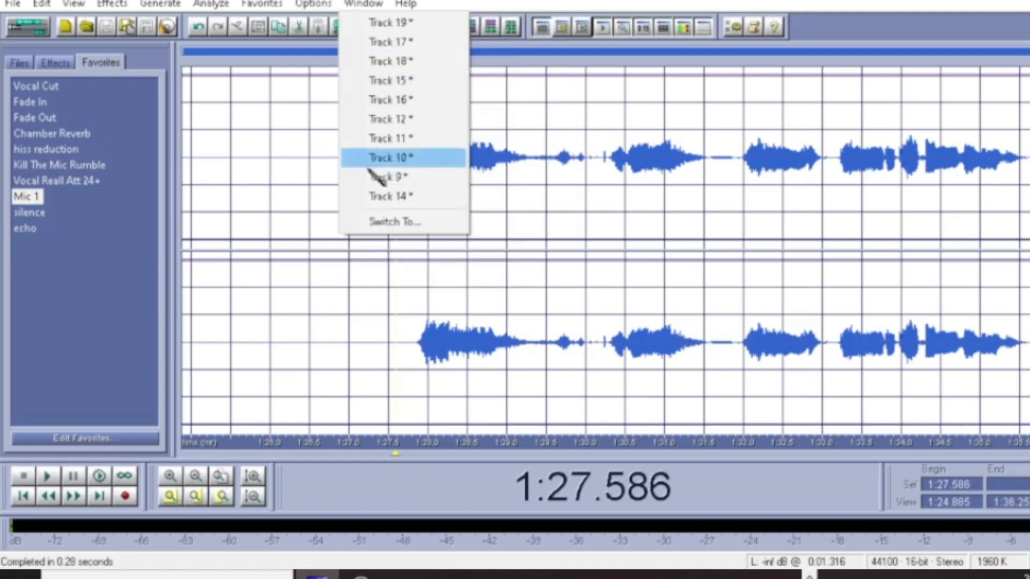
{"action": "left_click", "coordinate": [385, 191]}
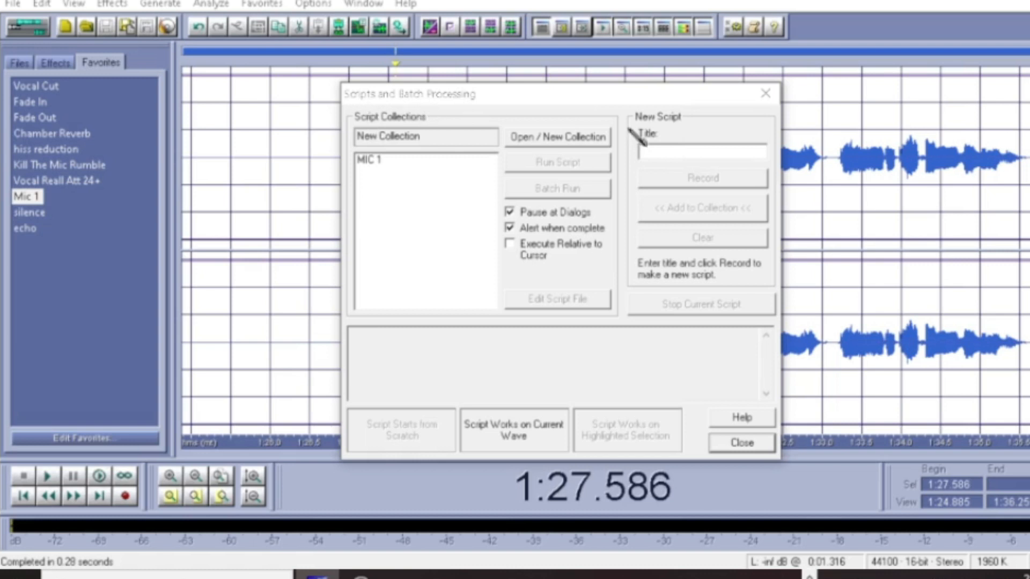
{"action": "left_click", "coordinate": [661, 153]}
{"action": "type", "text": "rtyrtyr"}
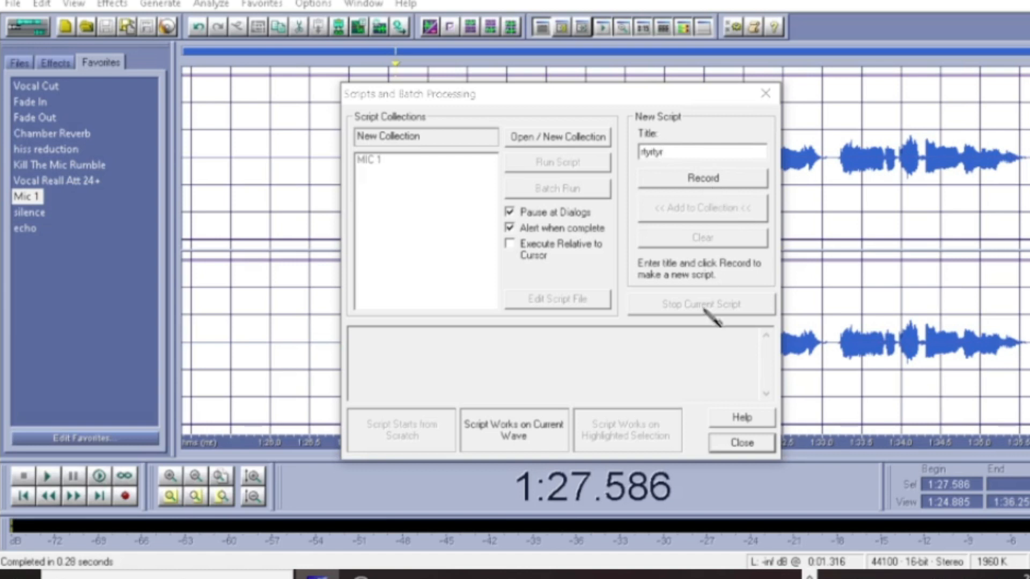
{"action": "left_click", "coordinate": [702, 180]}
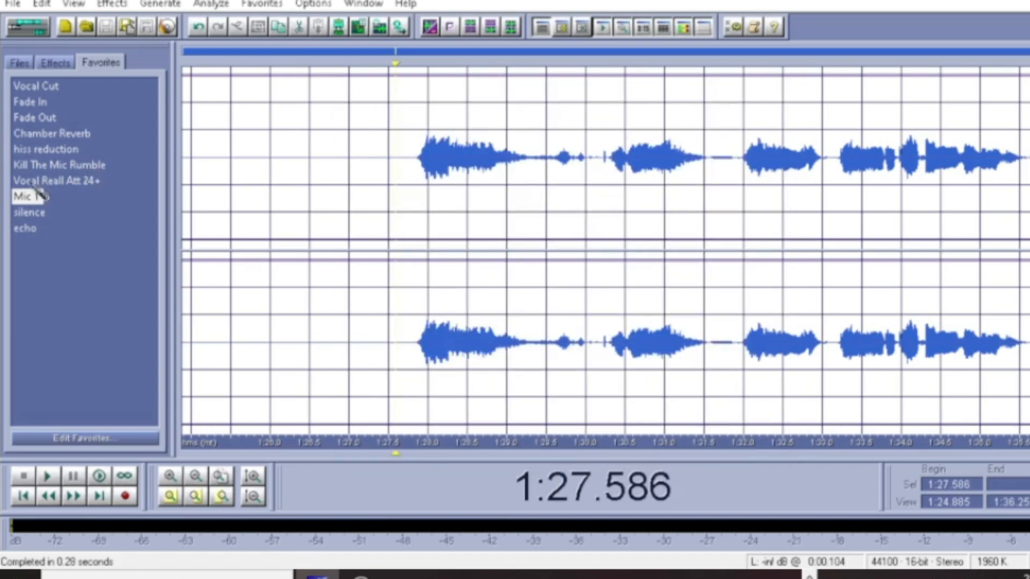
Select the hiss reduction favorite, stop the script recording, and close Scripts and Batch Processing without adding the script to the collection.
{"action": "left_click", "coordinate": [44, 150]}
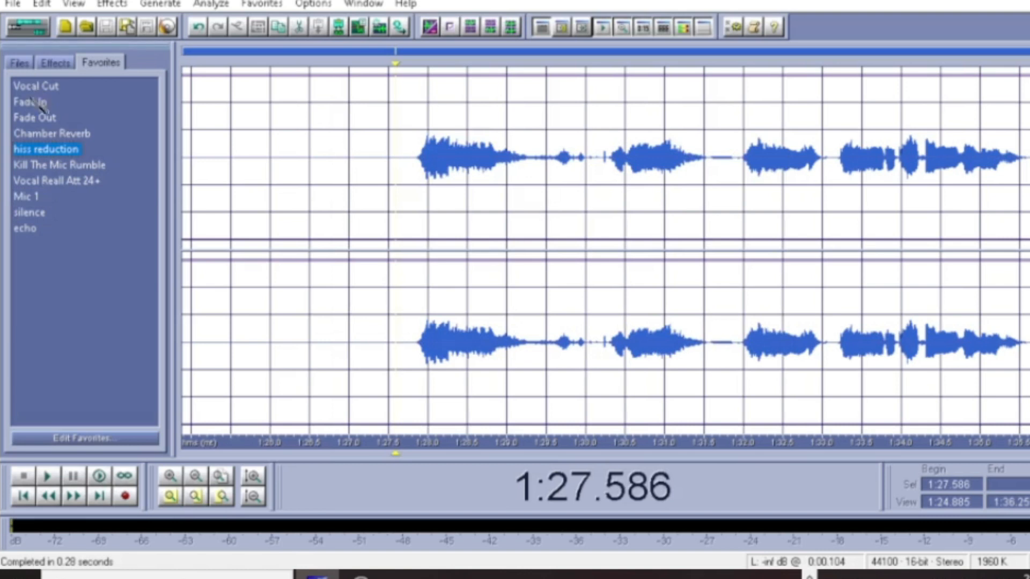
{"action": "left_click", "coordinate": [247, 4]}
{"action": "left_click", "coordinate": [322, 3]}
{"action": "left_click", "coordinate": [322, 3]}
{"action": "left_click", "coordinate": [394, 192]}
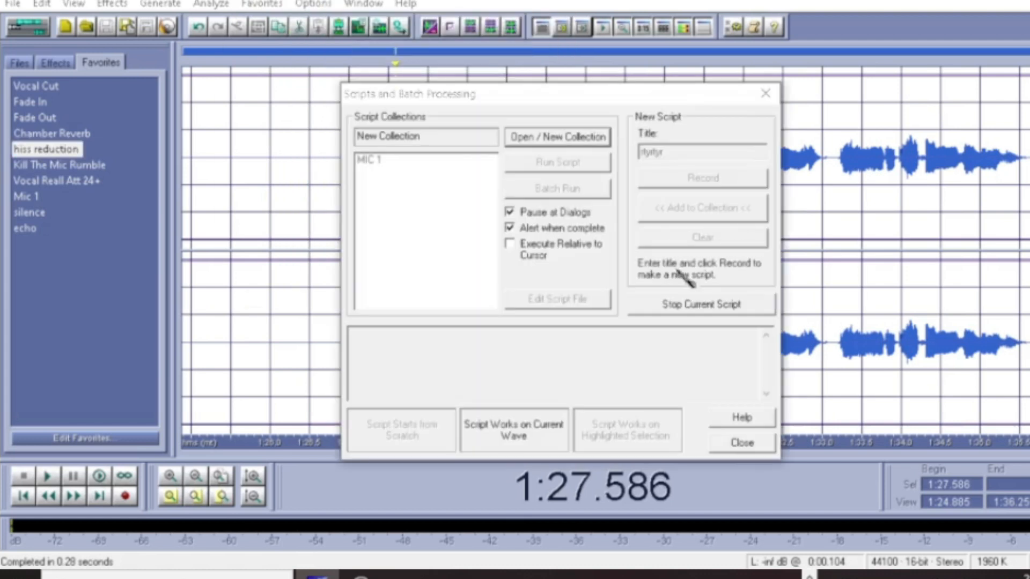
{"action": "left_click", "coordinate": [677, 309]}
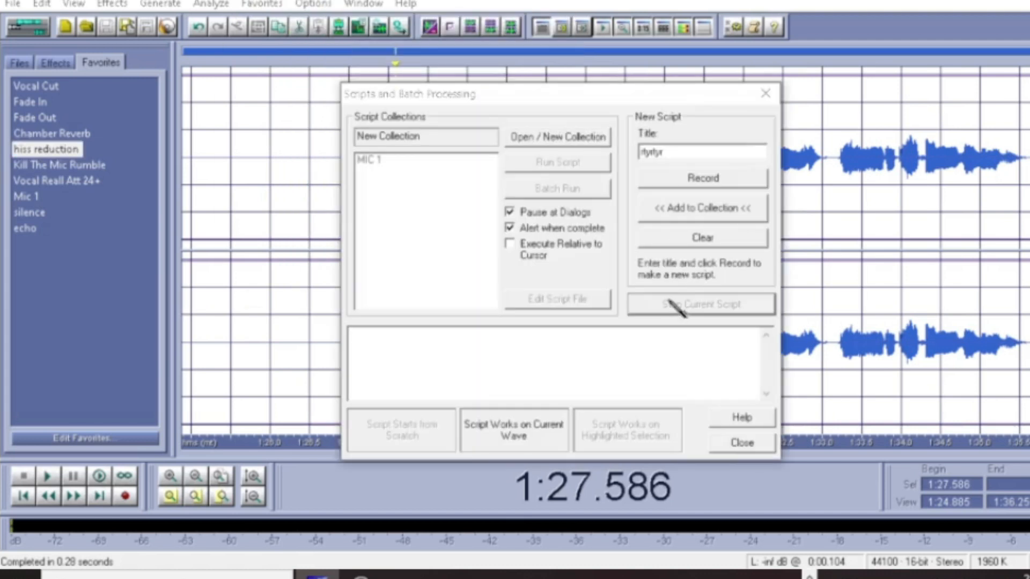
{"action": "double_click", "coordinate": [649, 151]}
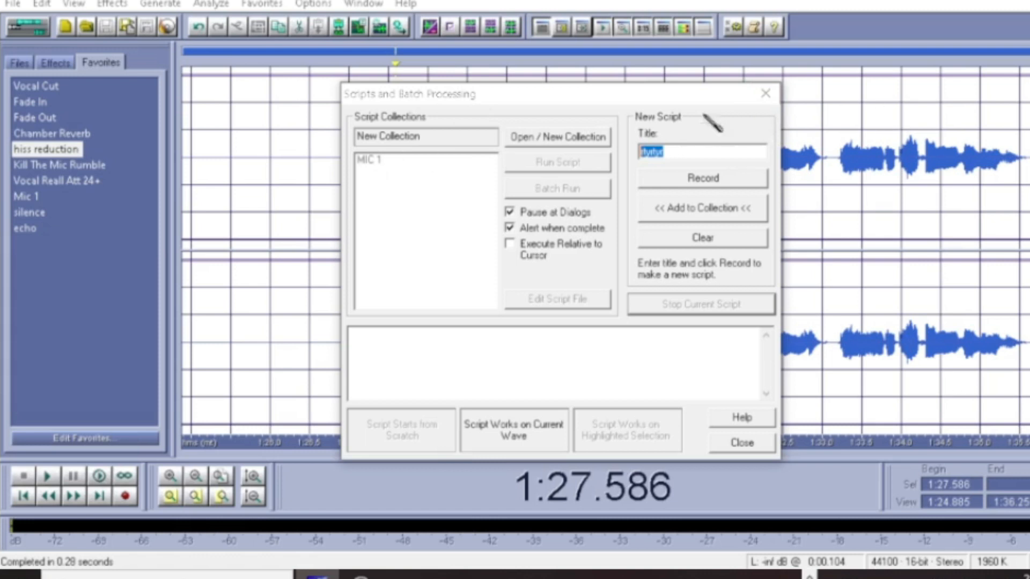
{"action": "left_click", "coordinate": [765, 94]}
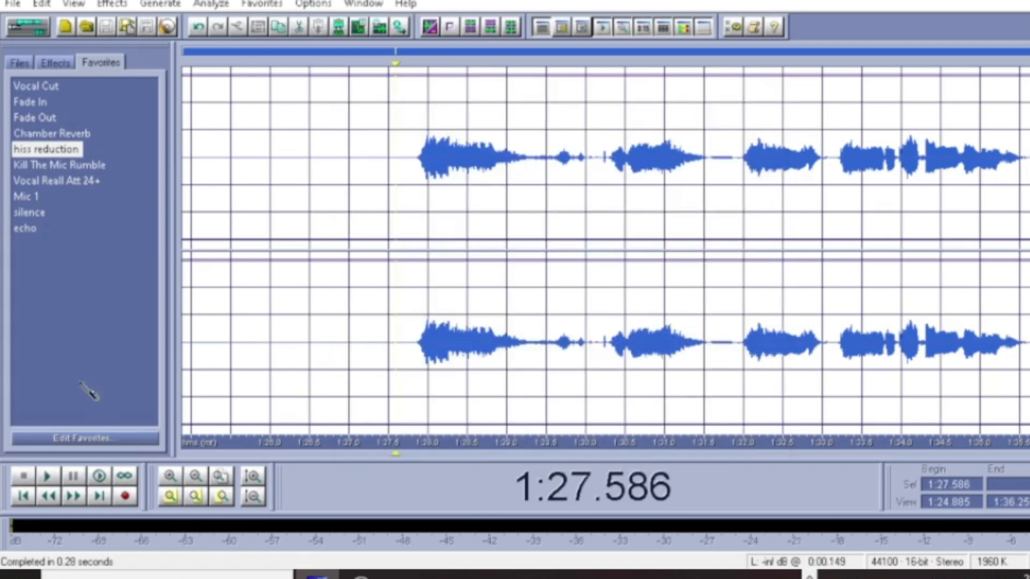
Examine the script options for a new favorite, including browsing for a script collection file, and discard the favorite without saving.
{"action": "left_click", "coordinate": [98, 444]}
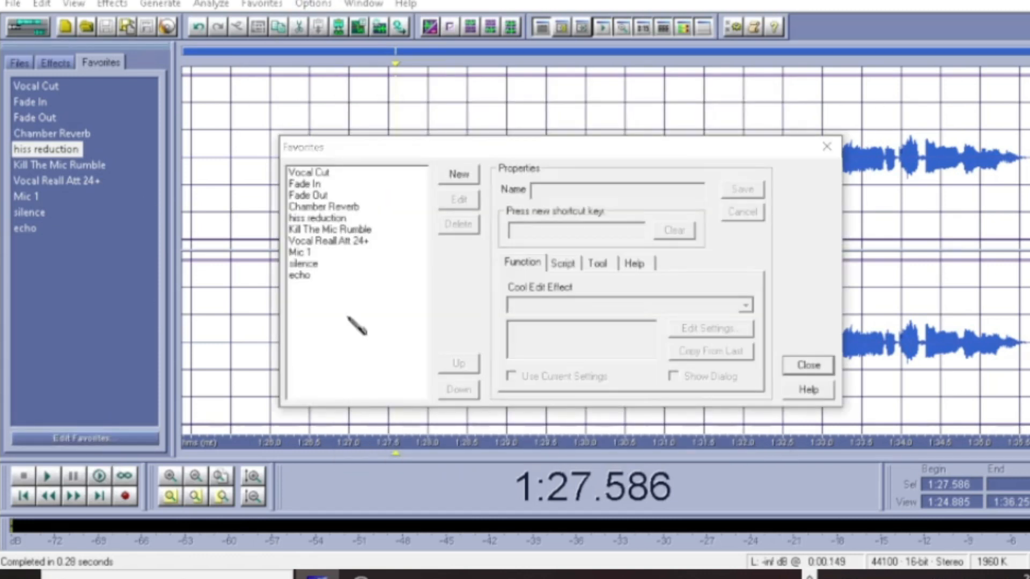
{"action": "left_click", "coordinate": [457, 175]}
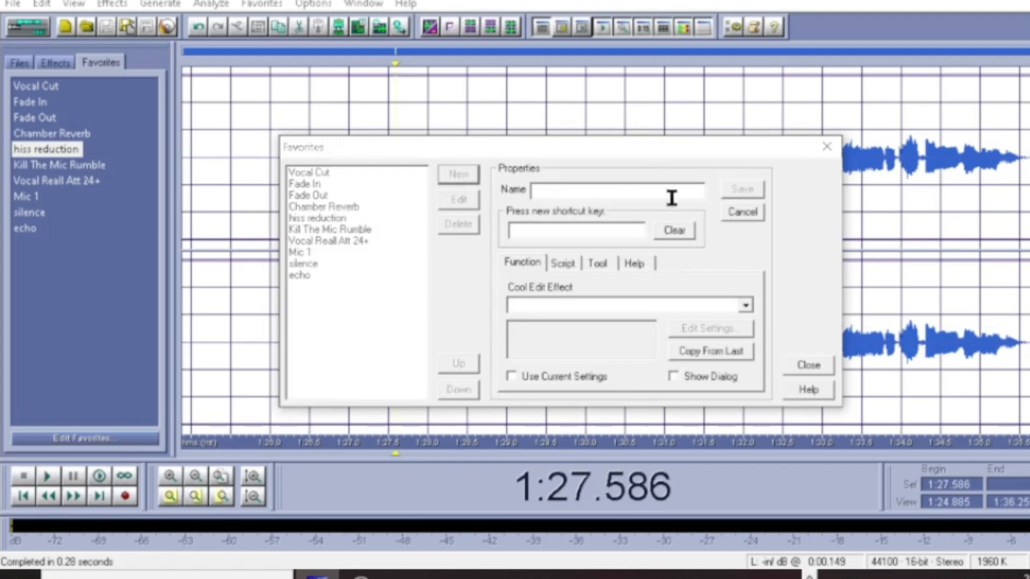
{"action": "left_click", "coordinate": [569, 262]}
{"action": "left_click", "coordinate": [747, 304]}
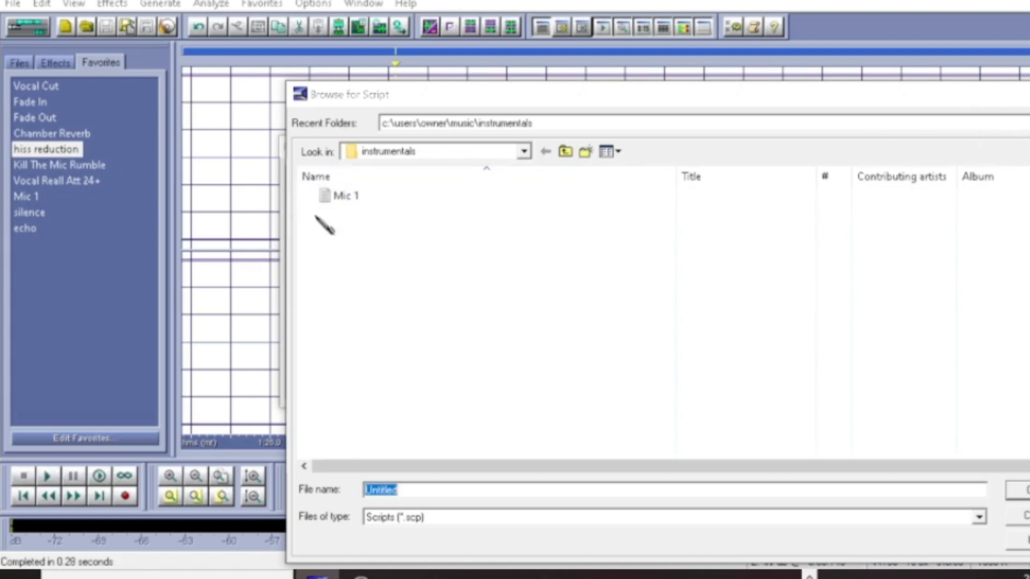
{"action": "left_click", "coordinate": [1027, 94]}
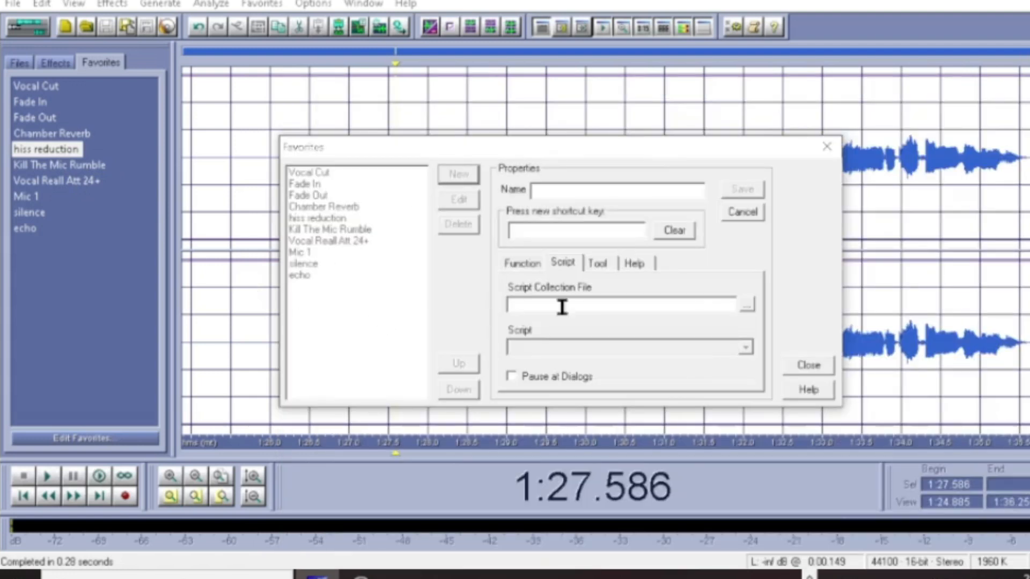
{"action": "left_click", "coordinate": [826, 146]}
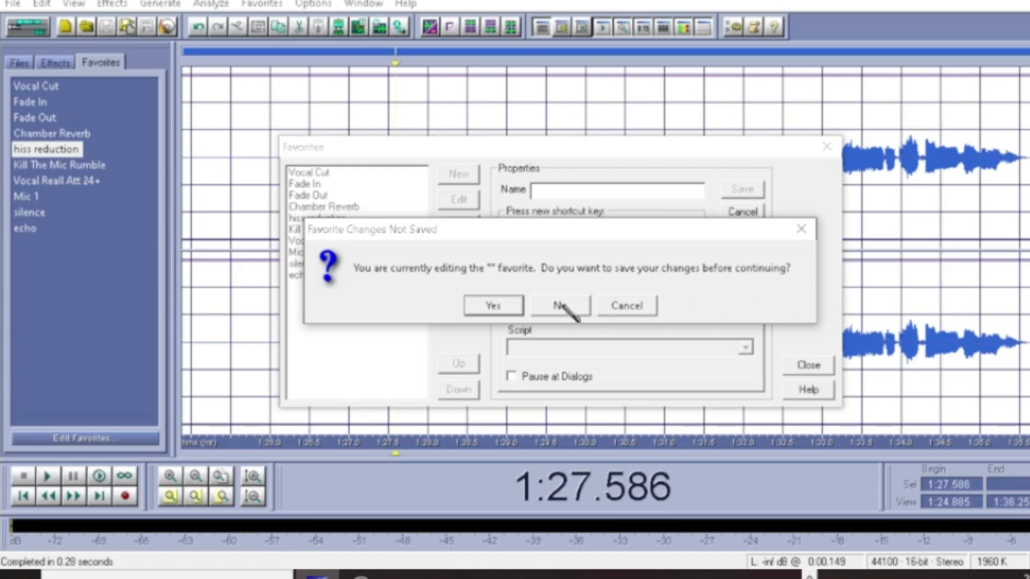
{"action": "left_click", "coordinate": [538, 310]}
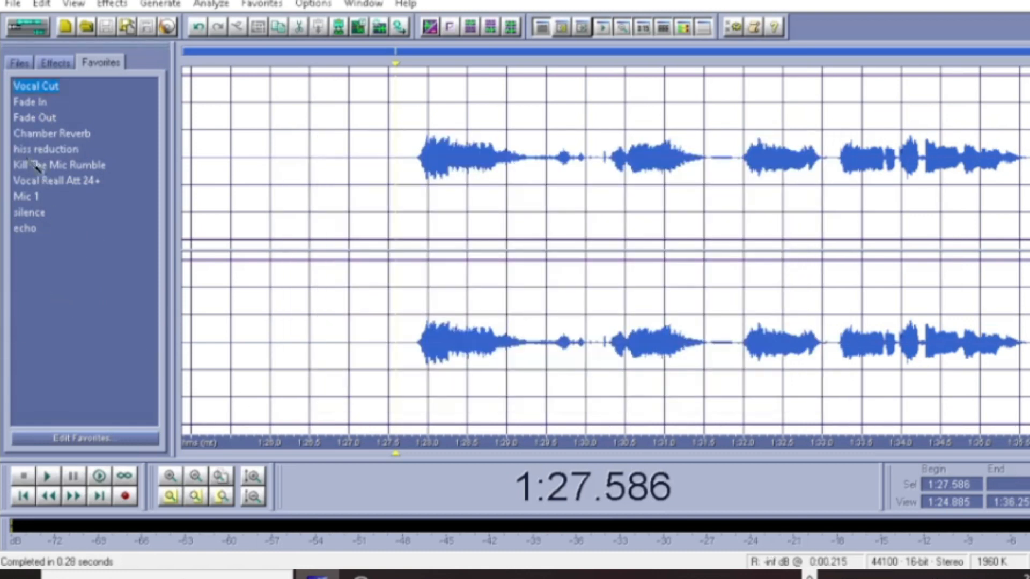
Return to the multitrack session and bring Tracks 13 to 18 into view.
{"action": "left_click", "coordinate": [487, 268]}
{"action": "left_click", "coordinate": [43, 32]}
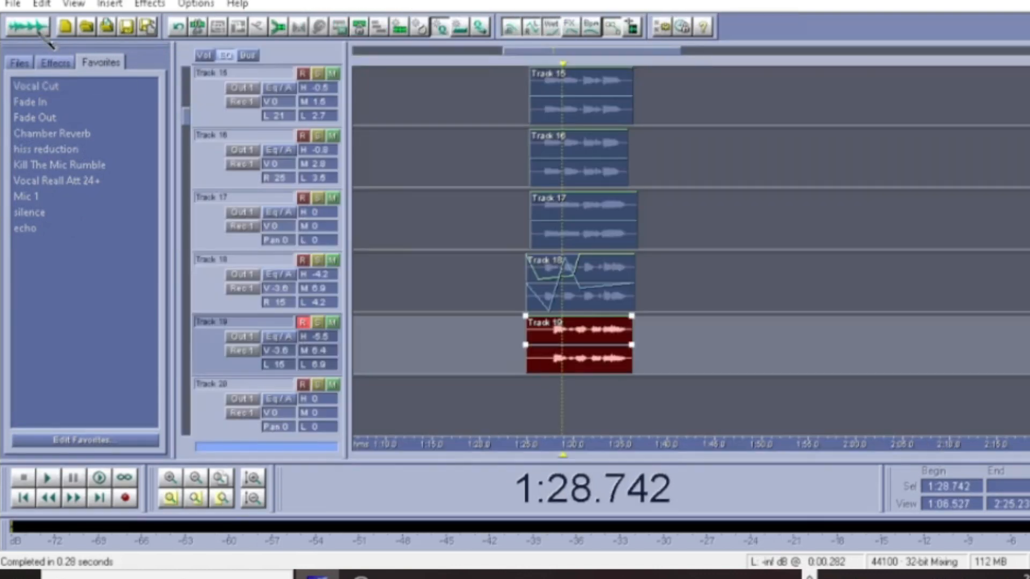
{"action": "scroll", "coordinate": [589, 212], "scroll_direction": "up", "scroll_amount": 2}
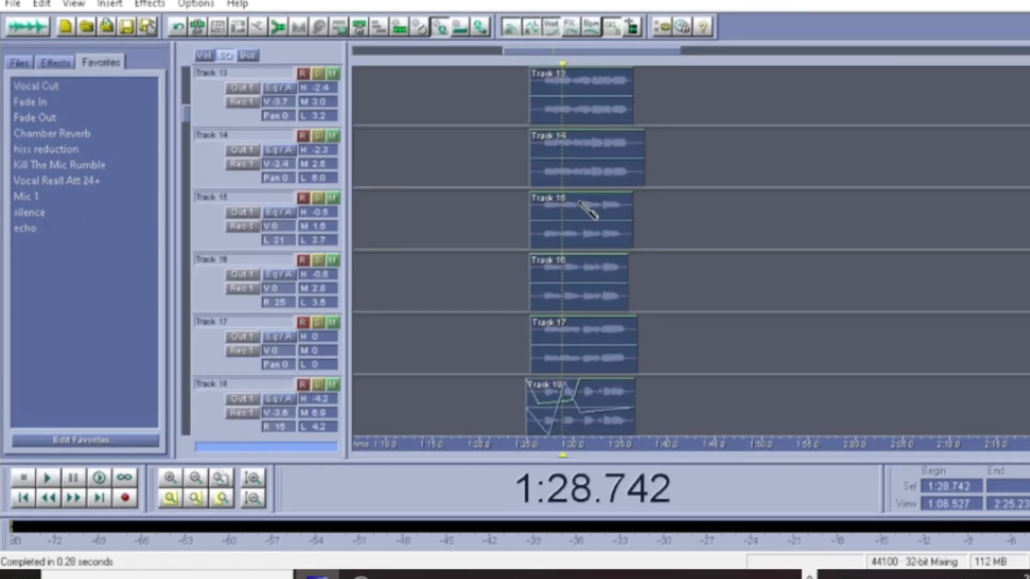
Place the playback cursor at 1:24.991, at the start of Track 19's clip, and lower Track 19's volume.
{"action": "scroll", "coordinate": [588, 212], "scroll_direction": "down", "scroll_amount": 5}
{"action": "left_click", "coordinate": [542, 221]}
{"action": "left_click", "coordinate": [522, 207]}
{"action": "left_click", "coordinate": [530, 195]}
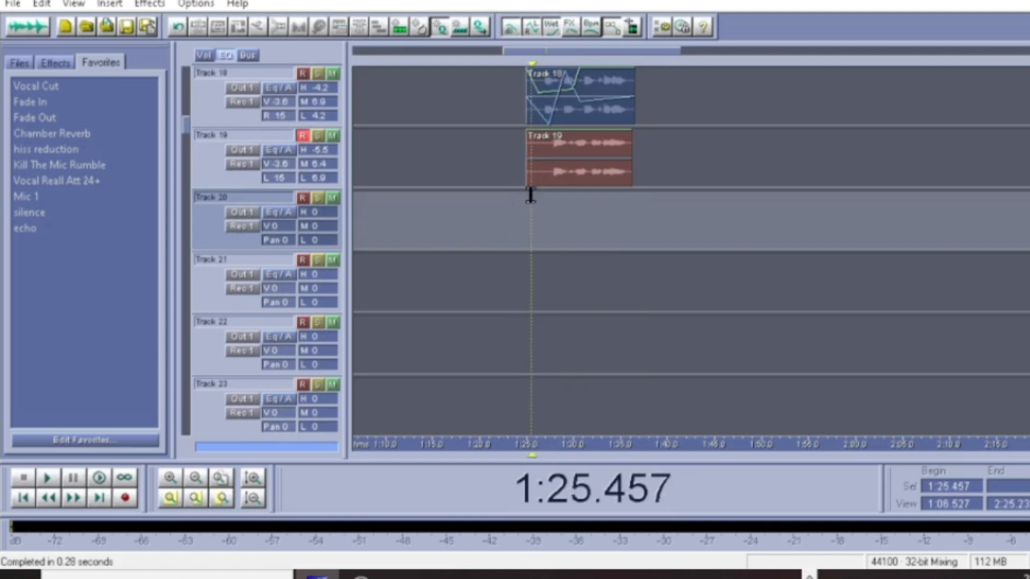
{"action": "left_click", "coordinate": [526, 197]}
{"action": "left_click_drag", "start_coordinate": [282, 163], "coordinate": [286, 187]}
Mute Tracks 8, 1 and 7 so only the stacked vocal tracks play in this section.
{"action": "scroll", "coordinate": [444, 175], "scroll_direction": "up", "scroll_amount": 3}
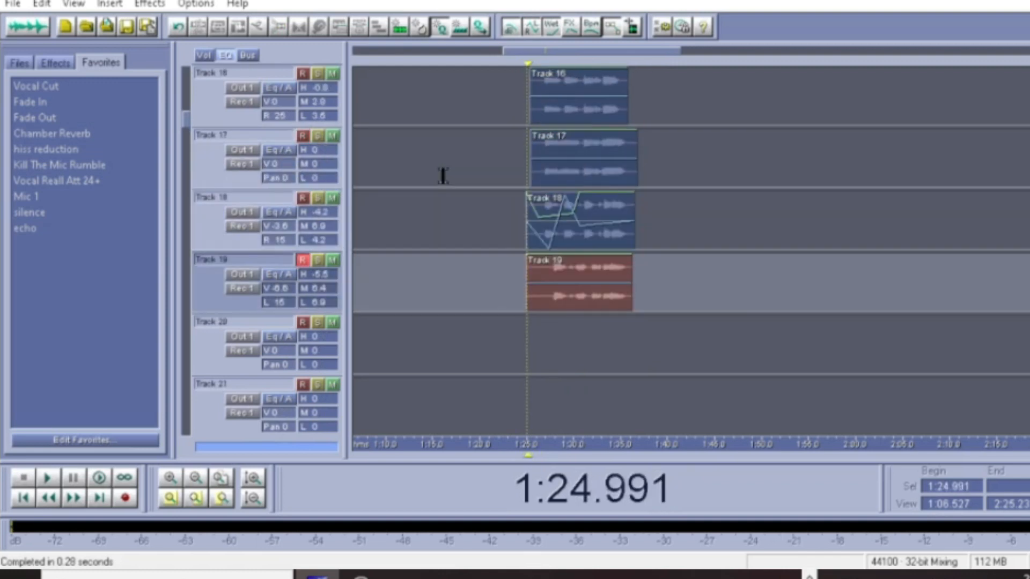
{"action": "scroll", "coordinate": [645, 230], "scroll_direction": "up", "scroll_amount": 5}
{"action": "scroll", "coordinate": [646, 209], "scroll_direction": "up", "scroll_amount": 4}
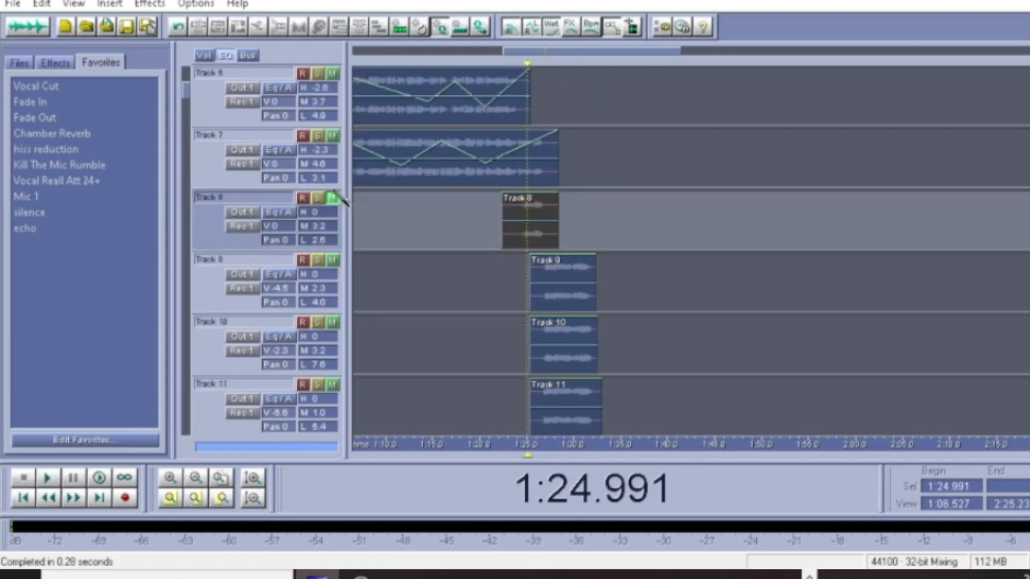
{"action": "scroll", "coordinate": [407, 155], "scroll_direction": "up", "scroll_amount": 5}
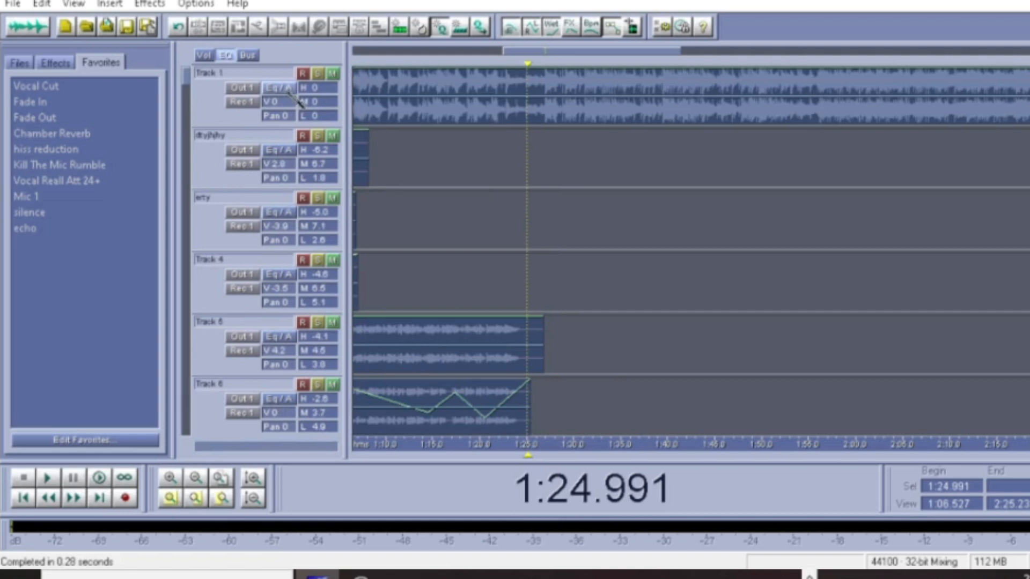
{"action": "left_click", "coordinate": [448, 102]}
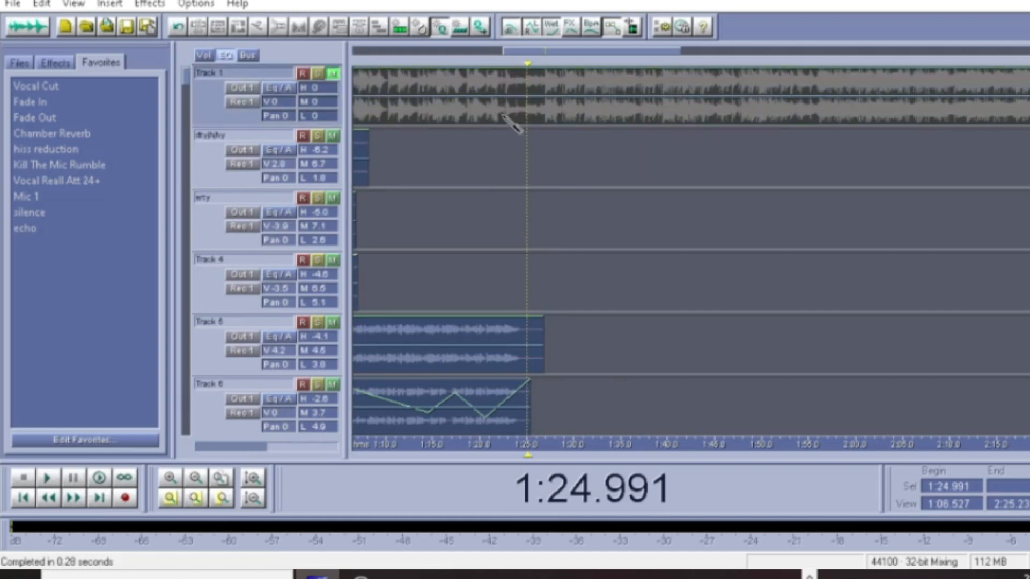
{"action": "scroll", "coordinate": [647, 186], "scroll_direction": "down", "scroll_amount": 4}
{"action": "scroll", "coordinate": [646, 186], "scroll_direction": "down", "scroll_amount": 4}
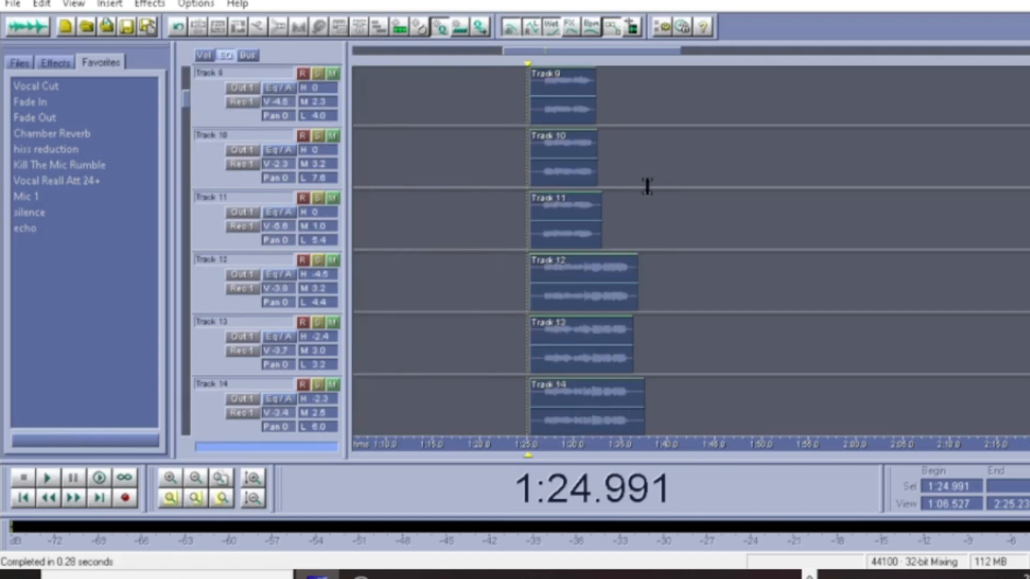
{"action": "scroll", "coordinate": [605, 225], "scroll_direction": "down", "scroll_amount": 4}
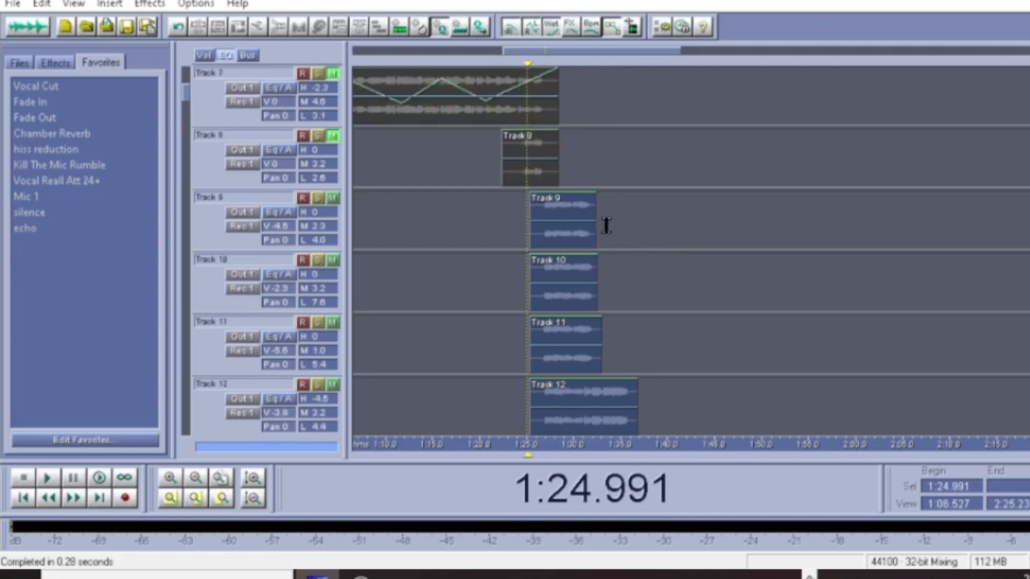
Play the stacked vocals from 1:24.991, bring Track 1 back in during playback, and stop.
{"action": "scroll", "coordinate": [586, 246], "scroll_direction": "up", "scroll_amount": 6}
{"action": "scroll", "coordinate": [576, 231], "scroll_direction": "down", "scroll_amount": 4}
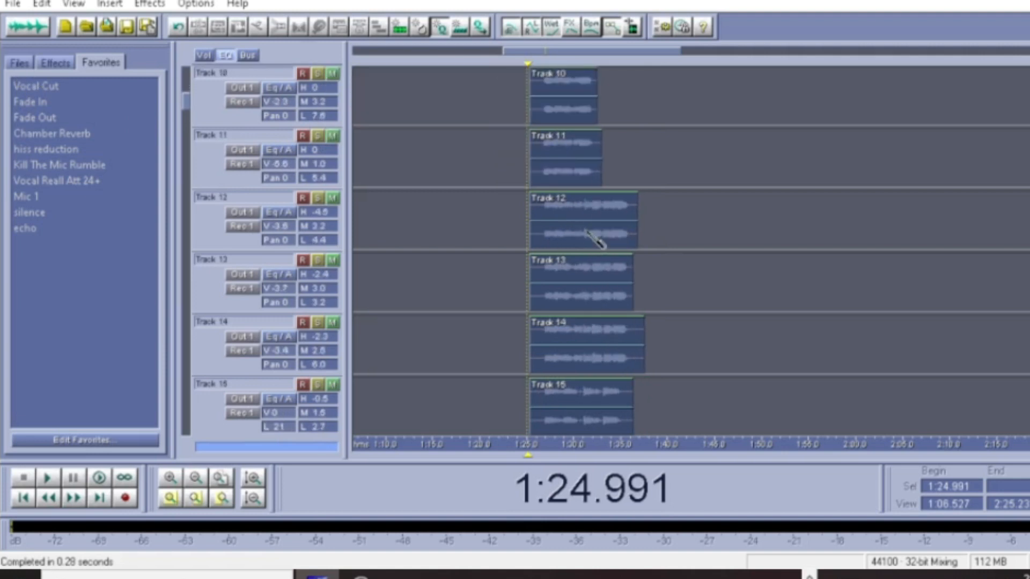
{"action": "scroll", "coordinate": [598, 234], "scroll_direction": "up", "scroll_amount": 2}
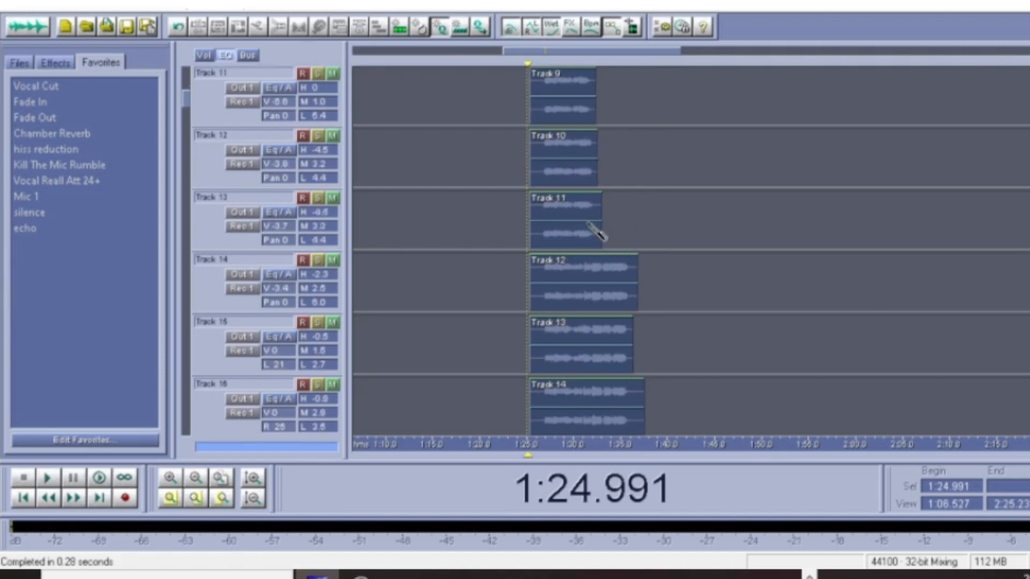
{"action": "scroll", "coordinate": [595, 228], "scroll_direction": "down", "scroll_amount": 2}
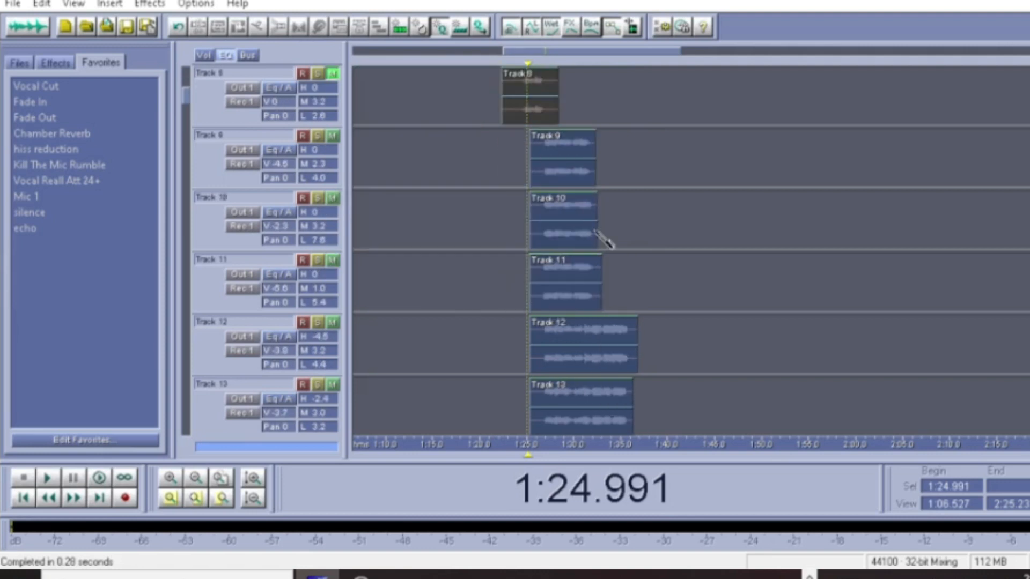
{"action": "scroll", "coordinate": [690, 207], "scroll_direction": "up", "scroll_amount": 4}
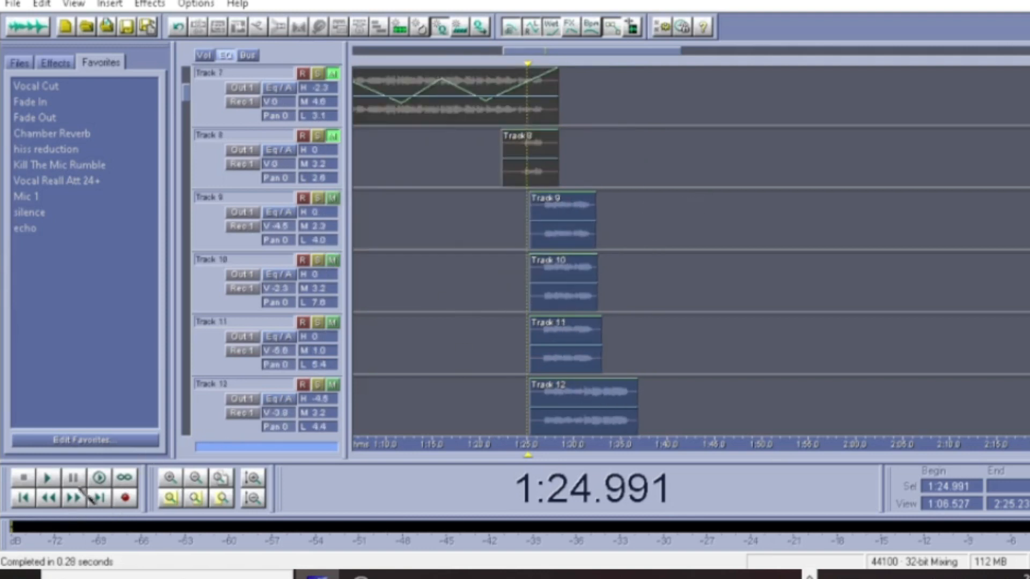
{"action": "left_click", "coordinate": [46, 478]}
{"action": "scroll", "coordinate": [595, 268], "scroll_direction": "down", "scroll_amount": 4}
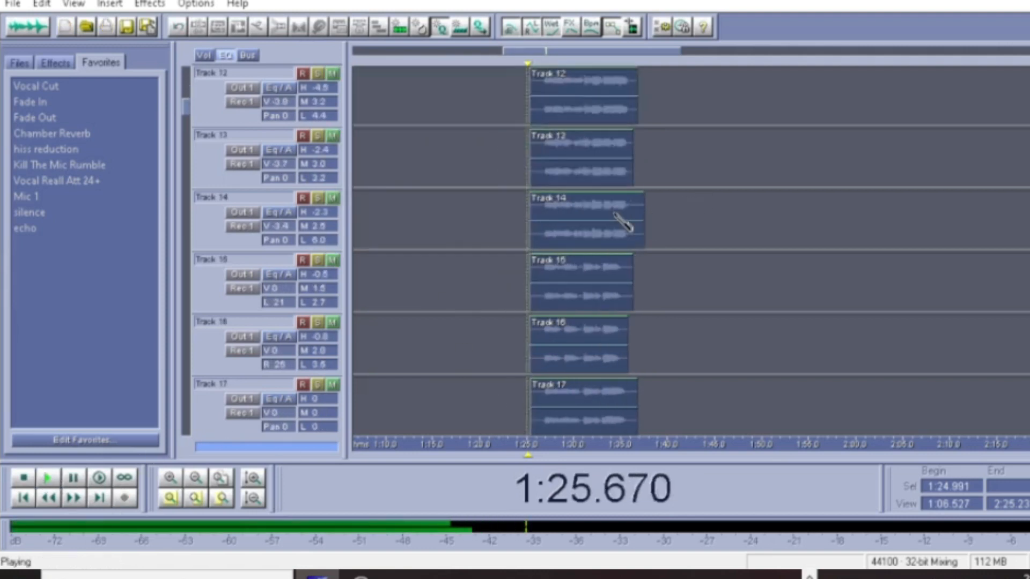
{"action": "scroll", "coordinate": [536, 182], "scroll_direction": "up", "scroll_amount": 6}
{"action": "scroll", "coordinate": [439, 142], "scroll_direction": "up", "scroll_amount": 5}
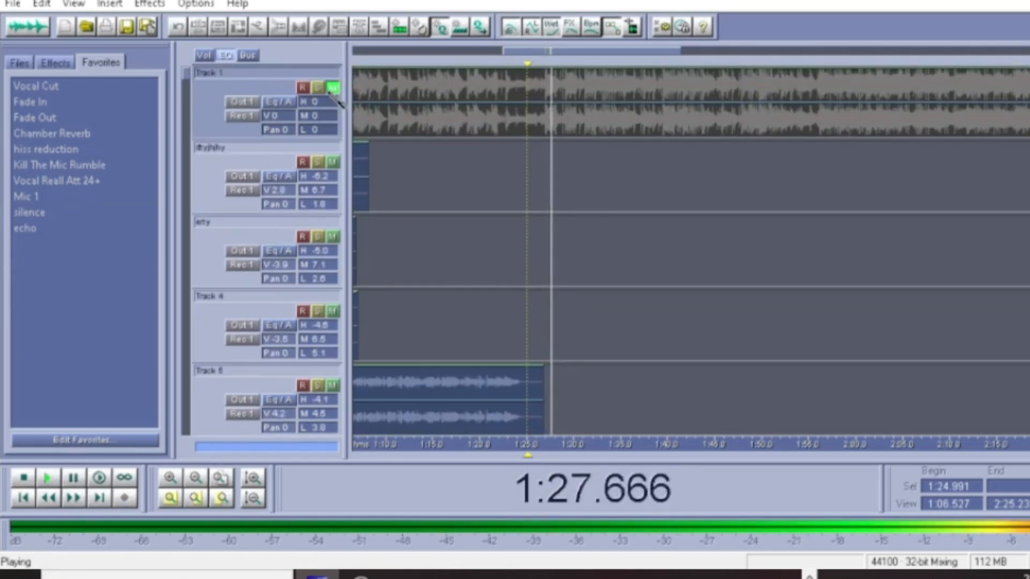
{"action": "scroll", "coordinate": [733, 206], "scroll_direction": "down", "scroll_amount": 9}
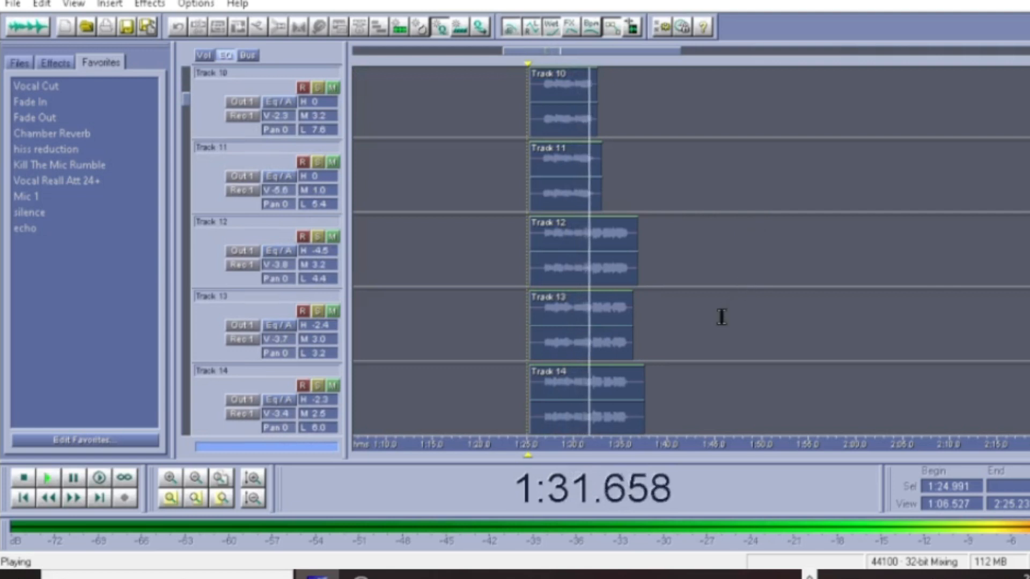
{"action": "scroll", "coordinate": [729, 290], "scroll_direction": "down", "scroll_amount": 3}
{"action": "scroll", "coordinate": [729, 284], "scroll_direction": "down", "scroll_amount": 1}
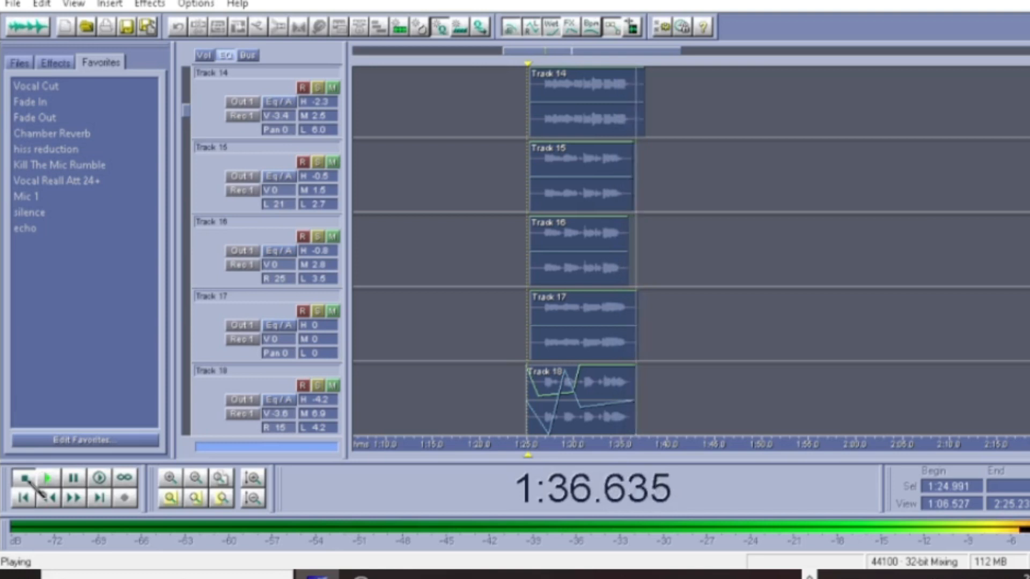
{"action": "left_click", "coordinate": [24, 478]}
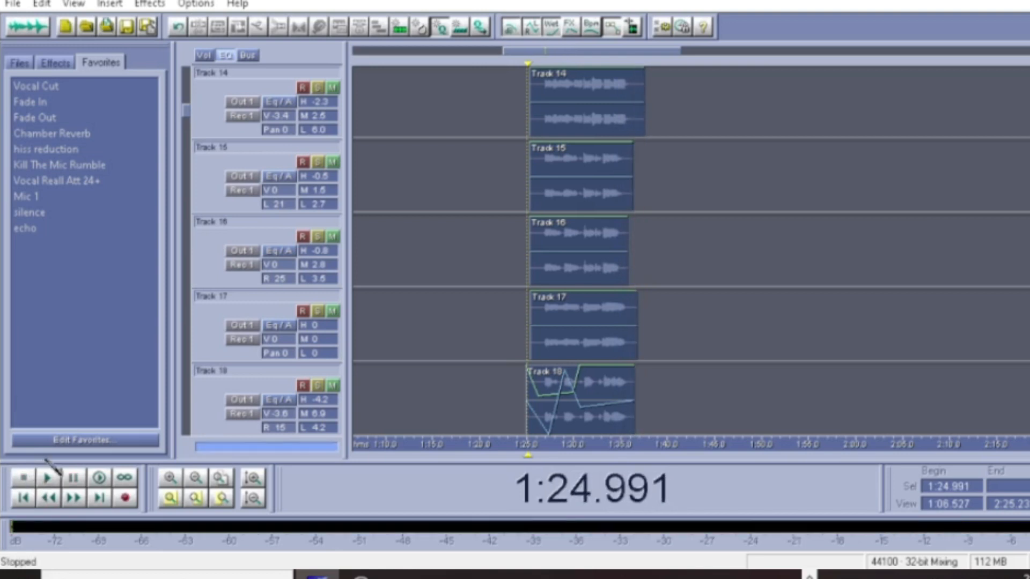
Examine how the stacked vocal clips line up across Tracks 7 to 18.
{"action": "scroll", "coordinate": [626, 73], "scroll_direction": "down", "scroll_amount": 3}
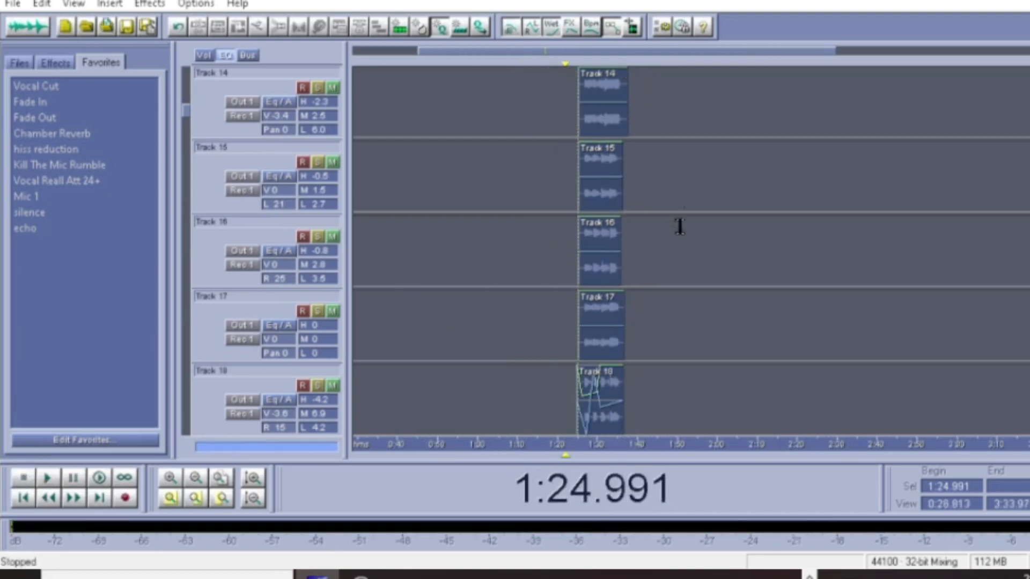
{"action": "scroll", "coordinate": [613, 285], "scroll_direction": "up", "scroll_amount": 7}
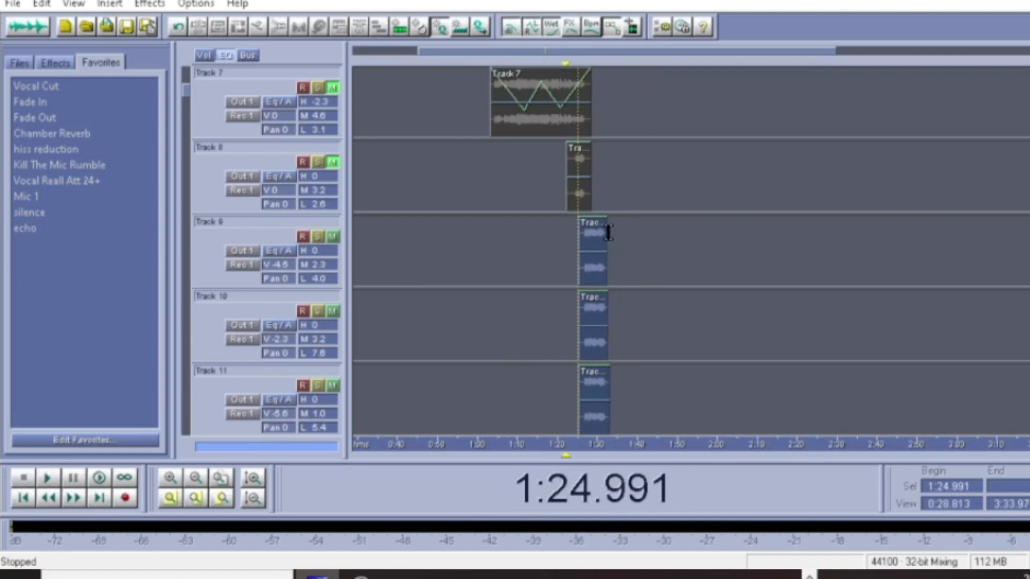
{"action": "scroll", "coordinate": [798, 242], "scroll_direction": "down", "scroll_amount": 4}
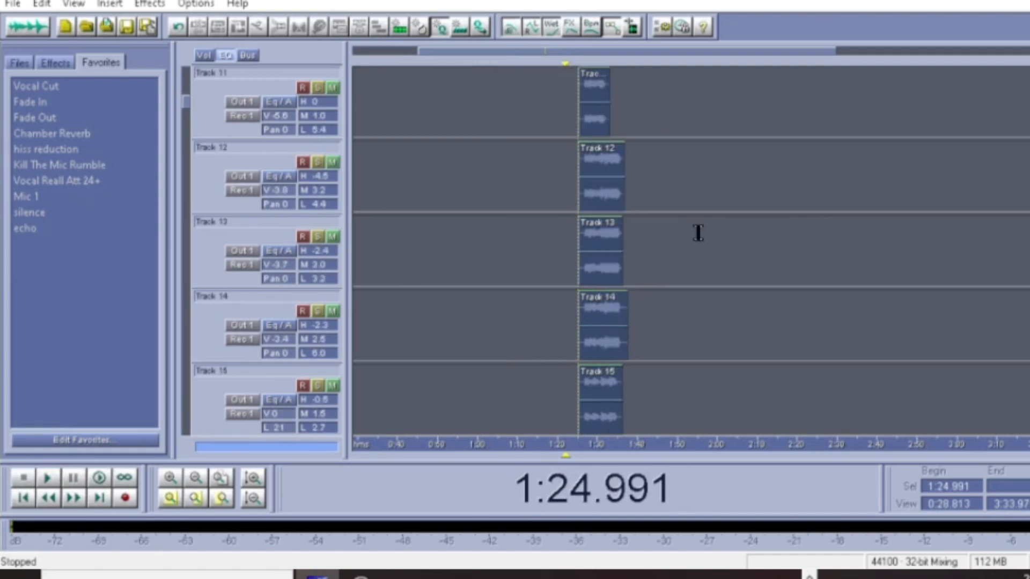
{"action": "scroll", "coordinate": [638, 60], "scroll_direction": "up", "scroll_amount": 3}
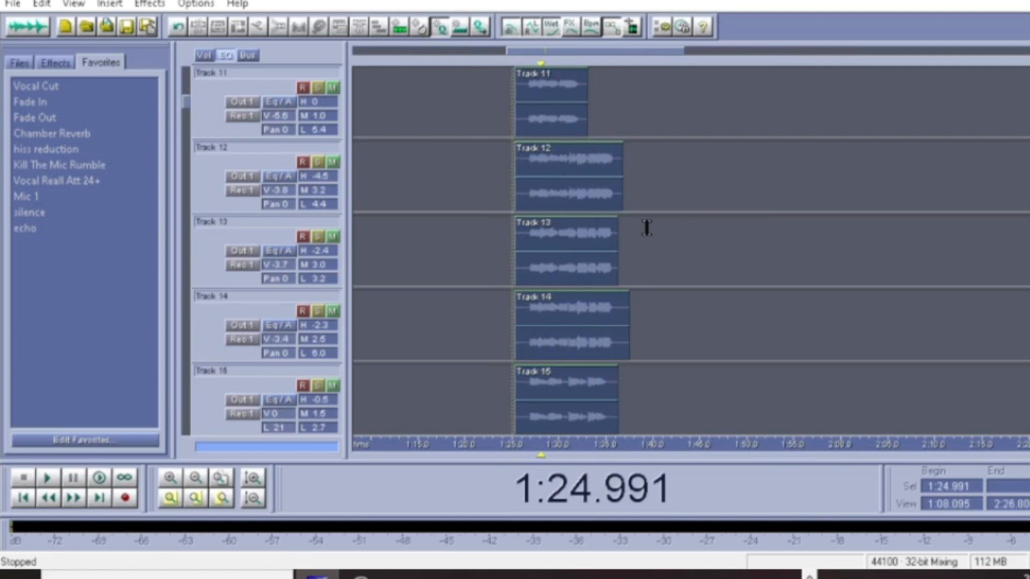
{"action": "scroll", "coordinate": [647, 228], "scroll_direction": "up", "scroll_amount": 4}
{"action": "scroll", "coordinate": [617, 265], "scroll_direction": "down", "scroll_amount": 3}
Mute Track 1 again to leave the instrumental out of the vocals.
{"action": "scroll", "coordinate": [697, 252], "scroll_direction": "up", "scroll_amount": 7}
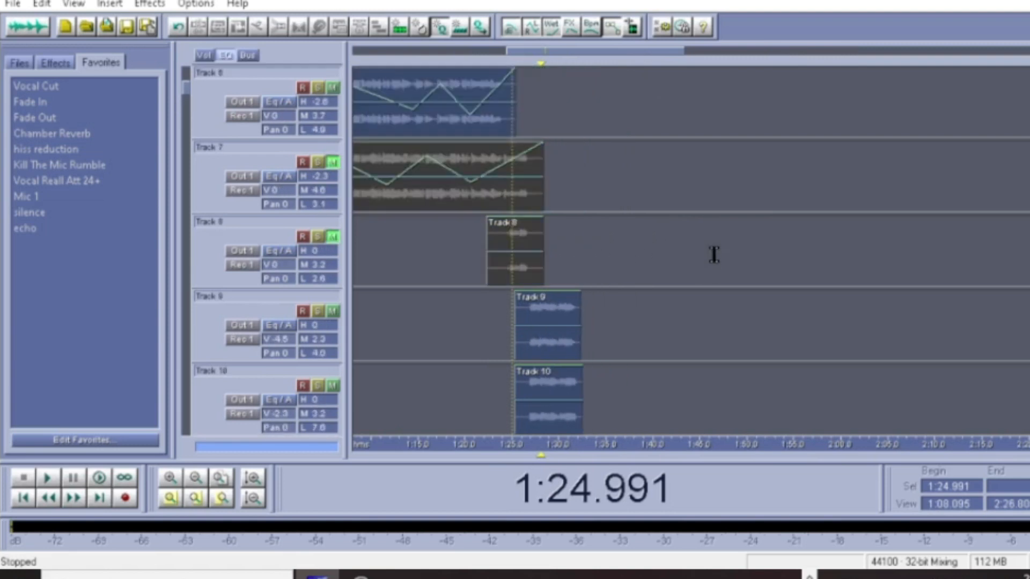
{"action": "scroll", "coordinate": [520, 134], "scroll_direction": "up", "scroll_amount": 2}
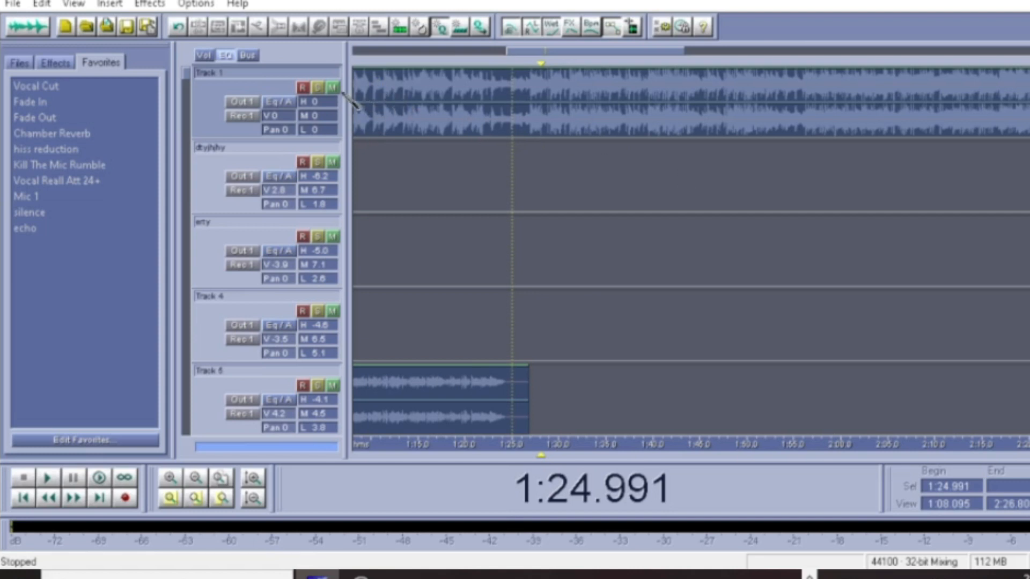
{"action": "scroll", "coordinate": [778, 271], "scroll_direction": "down", "scroll_amount": 7}
{"action": "scroll", "coordinate": [692, 295], "scroll_direction": "up", "scroll_amount": 4}
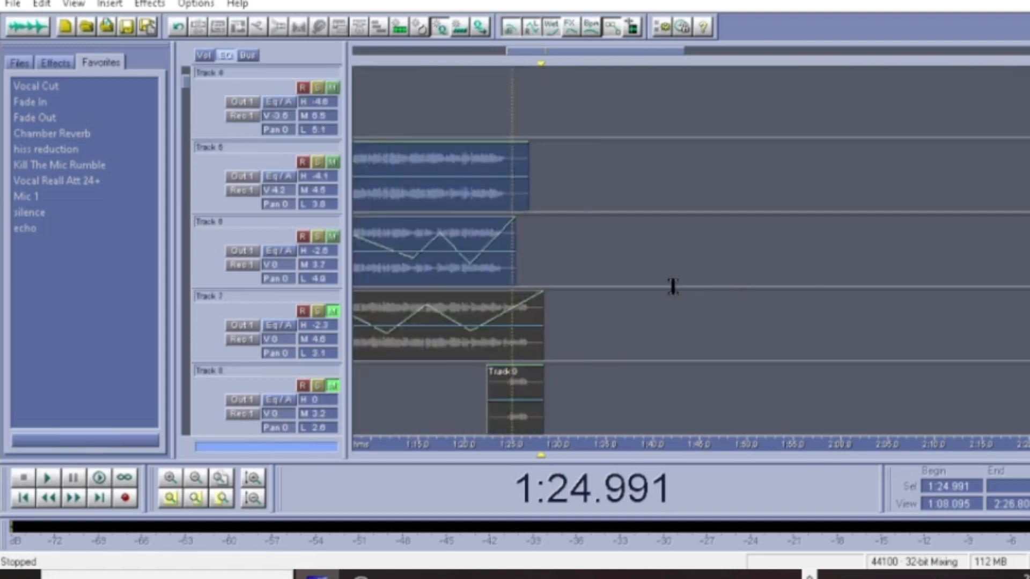
Silence the tail of Track 5's clip from 1:24.829 to its end in waveform view, and return to the multitrack session.
{"action": "scroll", "coordinate": [672, 286], "scroll_direction": "up", "scroll_amount": 3}
{"action": "scroll", "coordinate": [535, 320], "scroll_direction": "down", "scroll_amount": 2}
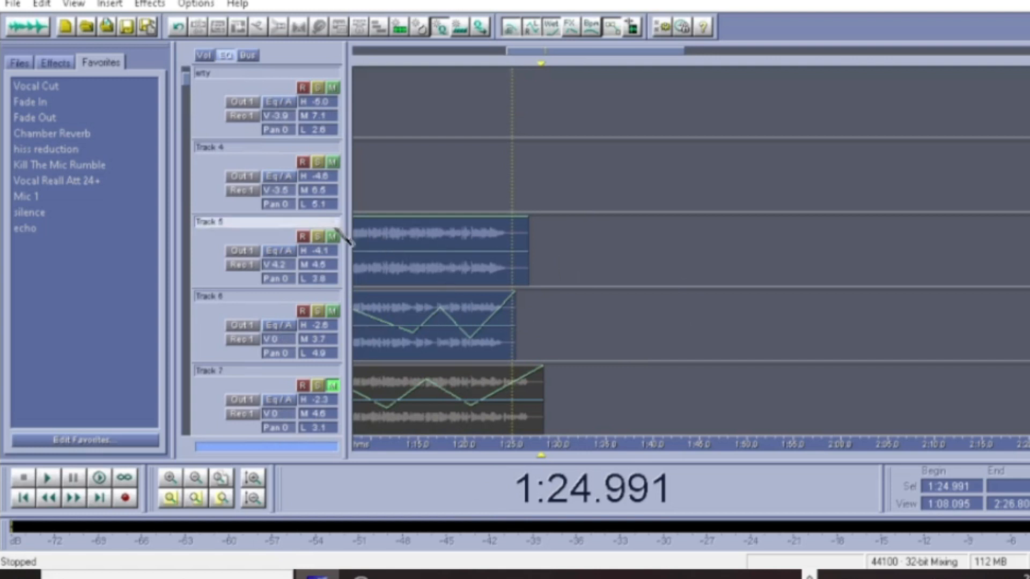
{"action": "double_click", "coordinate": [513, 267]}
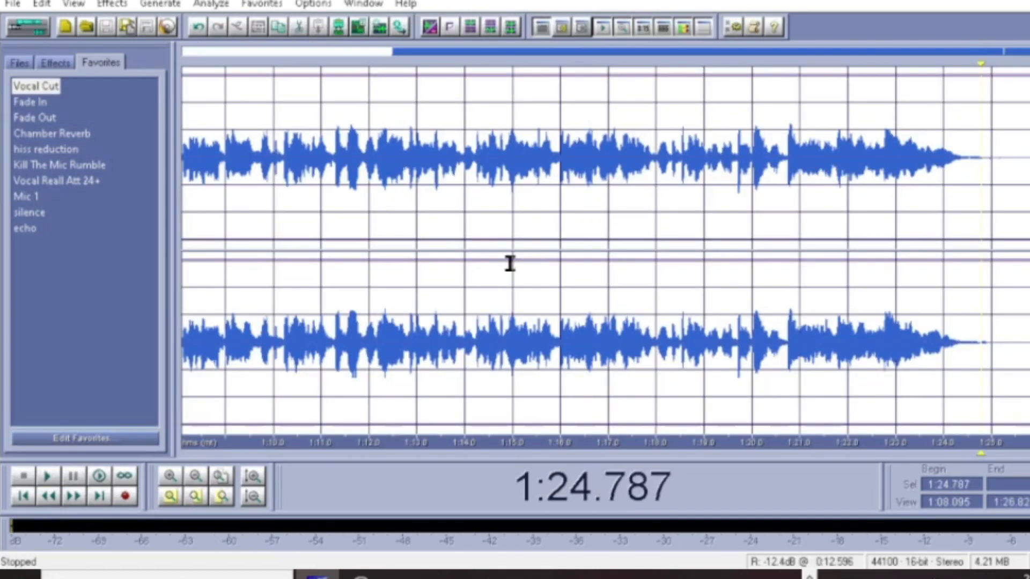
{"action": "left_click_drag", "start_coordinate": [984, 166], "coordinate": [1027, 172]}
{"action": "right_click", "coordinate": [611, 198]}
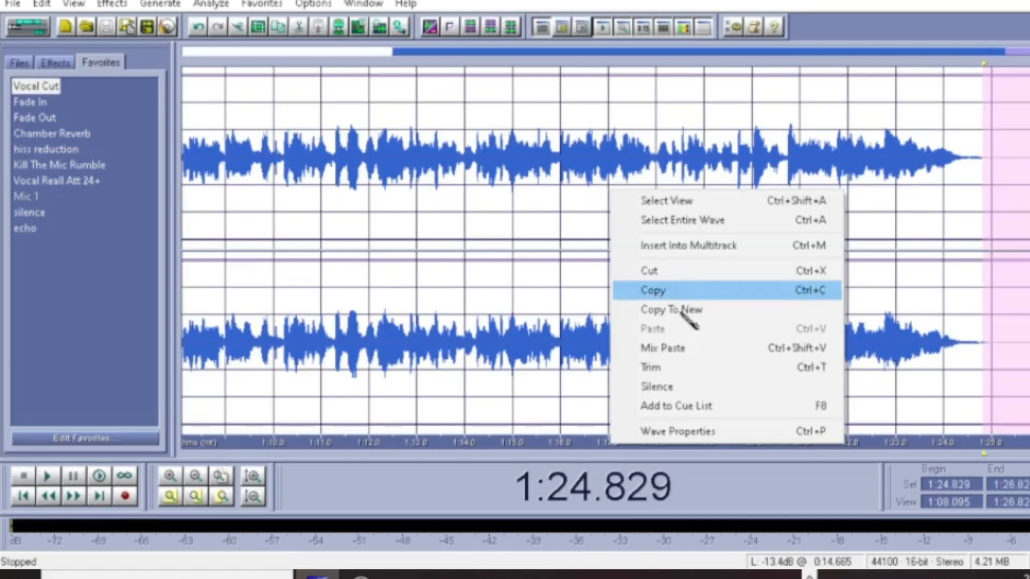
{"action": "left_click", "coordinate": [678, 389]}
{"action": "left_click", "coordinate": [37, 37]}
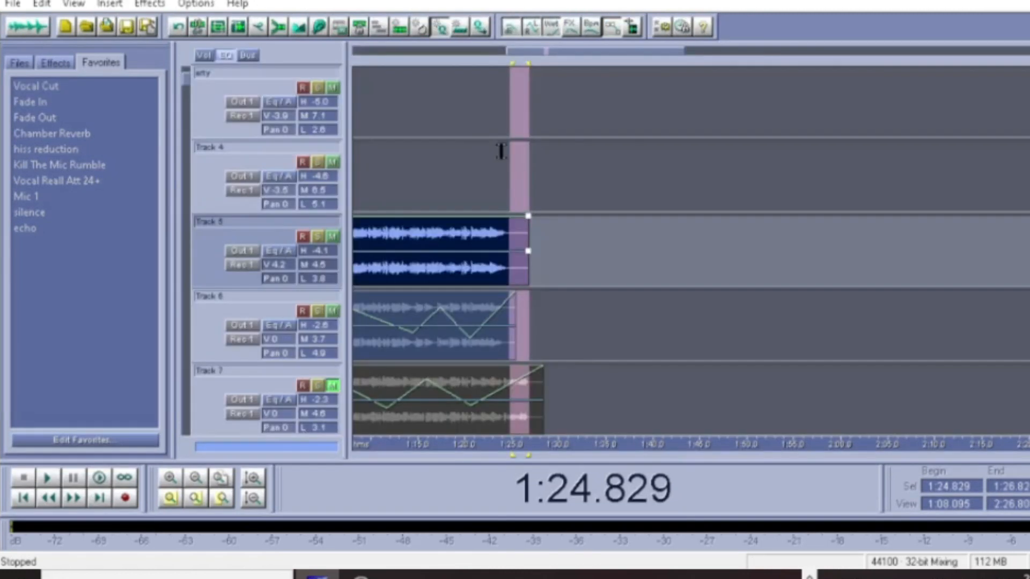
Check the end of Track 6's clip in waveform view and return to the multitrack session.
{"action": "double_click", "coordinate": [522, 185]}
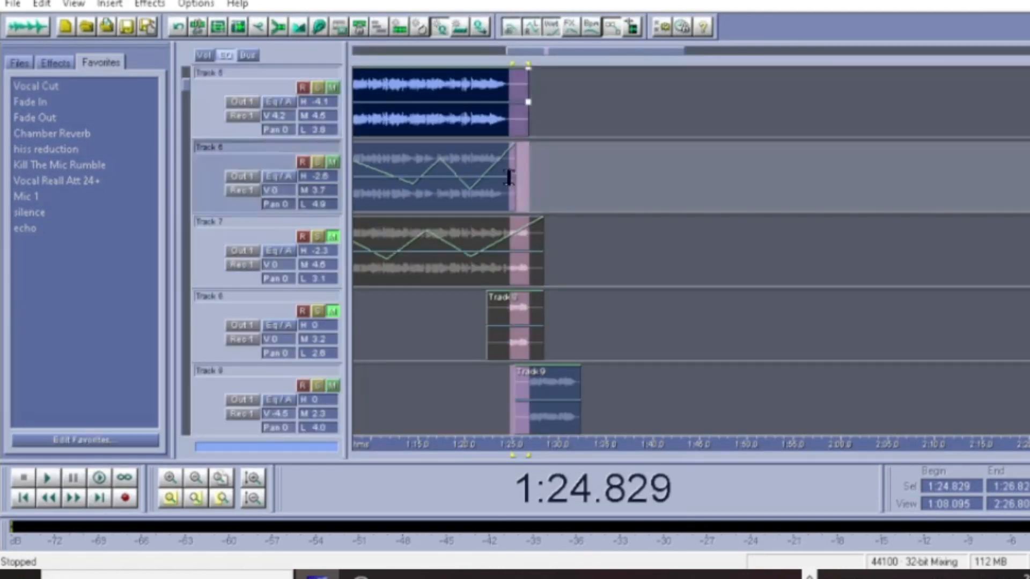
{"action": "left_click", "coordinate": [17, 38]}
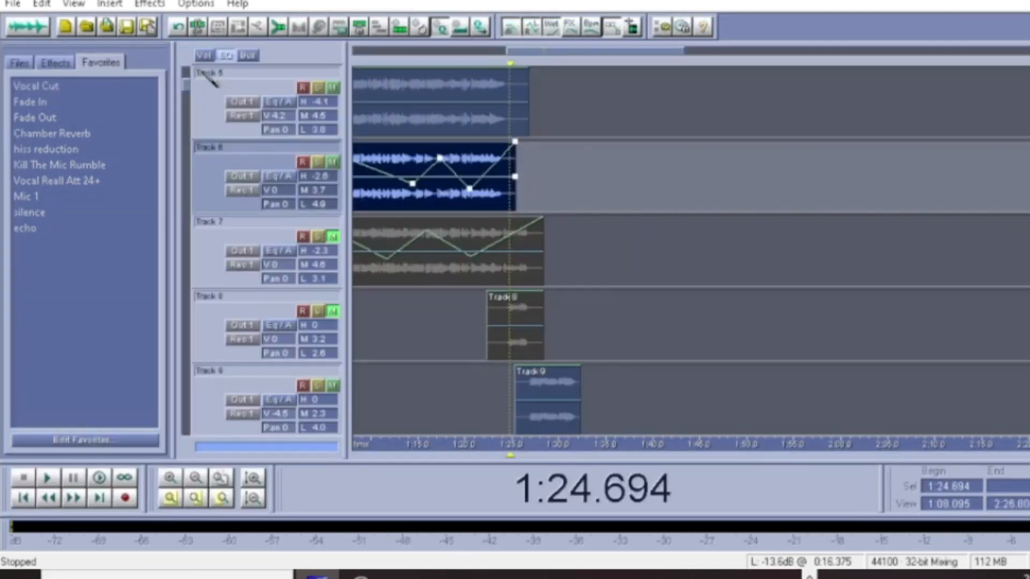
Select the time range from 1:24.601 to about 1:37.4 so it spans all the stacked vocal clips.
{"action": "left_click", "coordinate": [560, 242]}
{"action": "left_click_drag", "start_coordinate": [559, 242], "coordinate": [638, 257]}
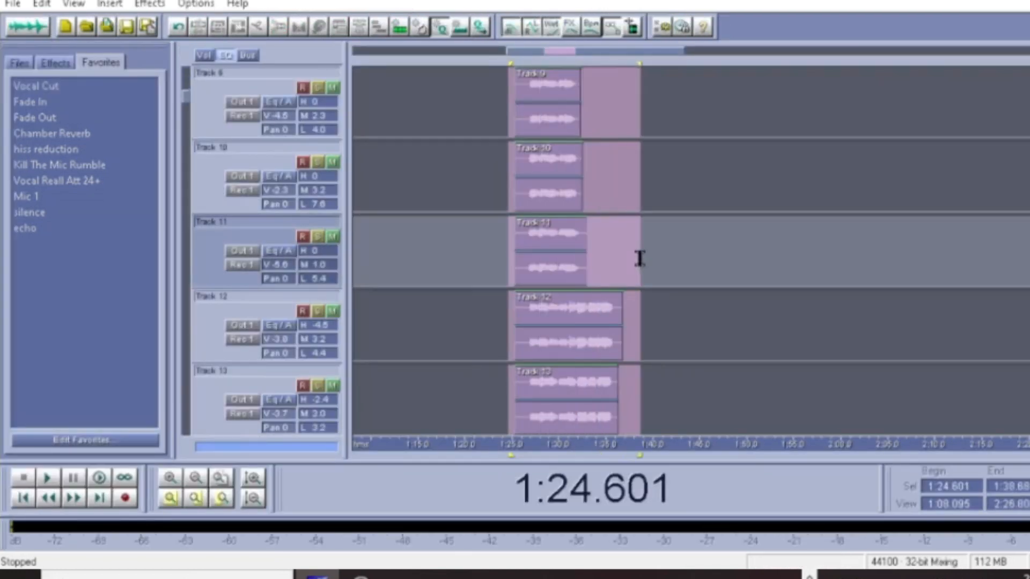
{"action": "scroll", "coordinate": [690, 258], "scroll_direction": "down", "scroll_amount": 4}
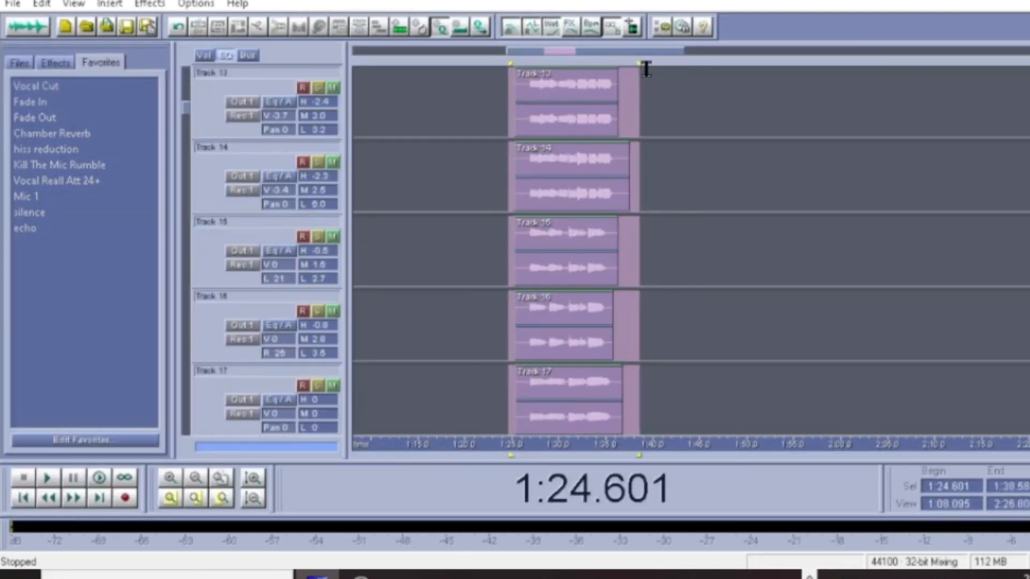
{"action": "left_click_drag", "start_coordinate": [643, 71], "coordinate": [632, 83]}
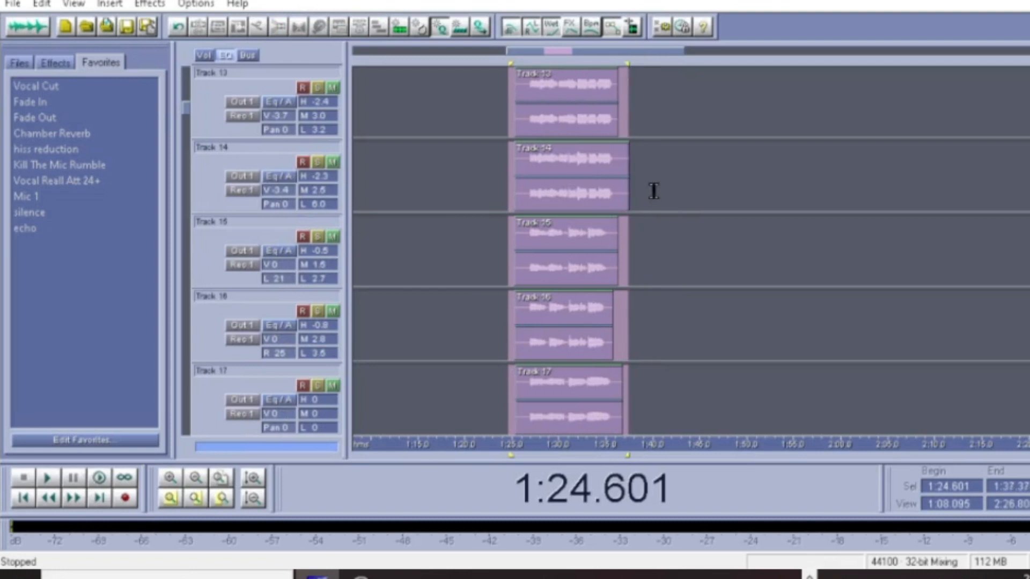
{"action": "scroll", "coordinate": [656, 209], "scroll_direction": "up", "scroll_amount": 10}
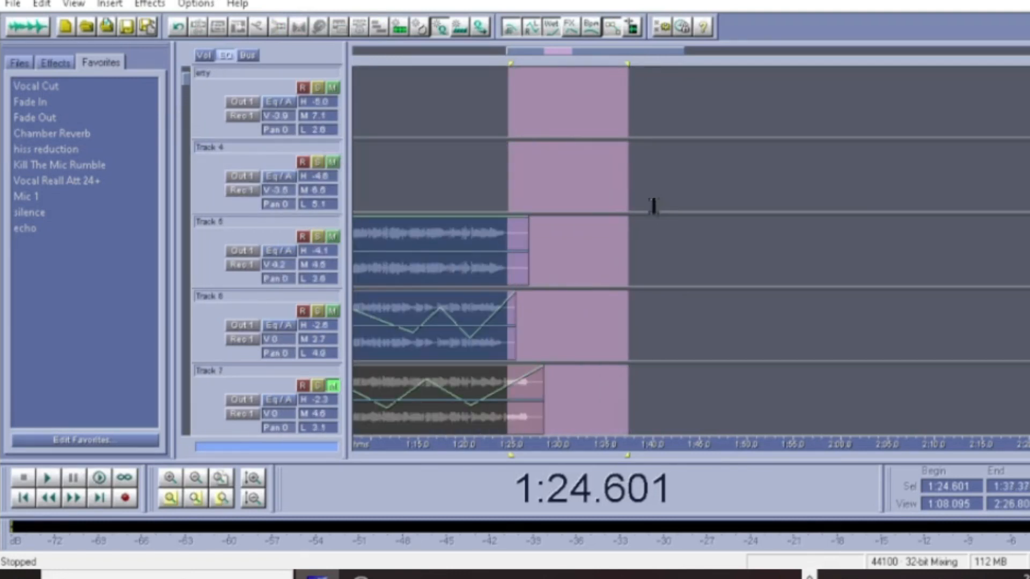
{"action": "scroll", "coordinate": [654, 206], "scroll_direction": "up", "scroll_amount": 2}
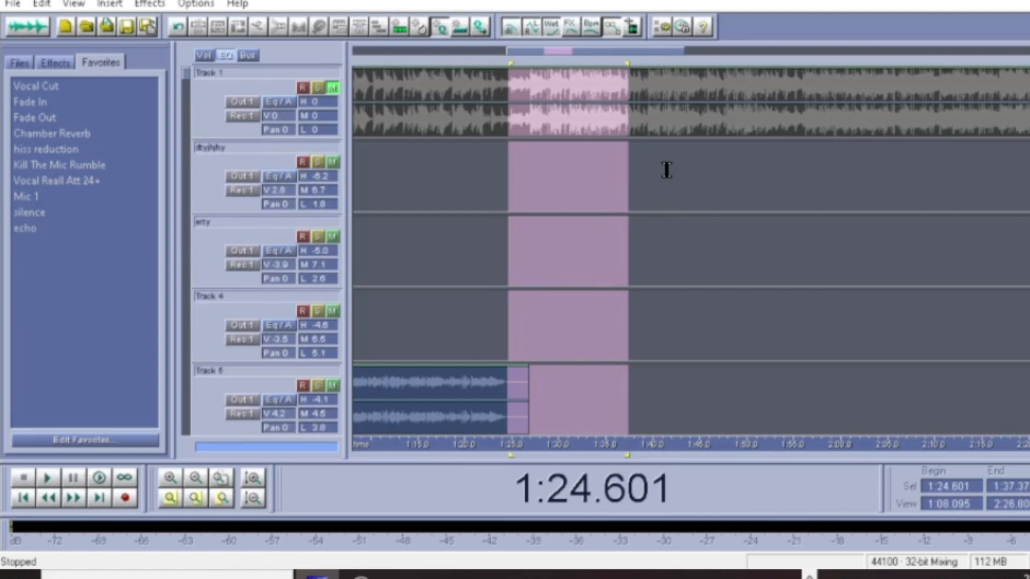
{"action": "scroll", "coordinate": [595, 188], "scroll_direction": "down", "scroll_amount": 3}
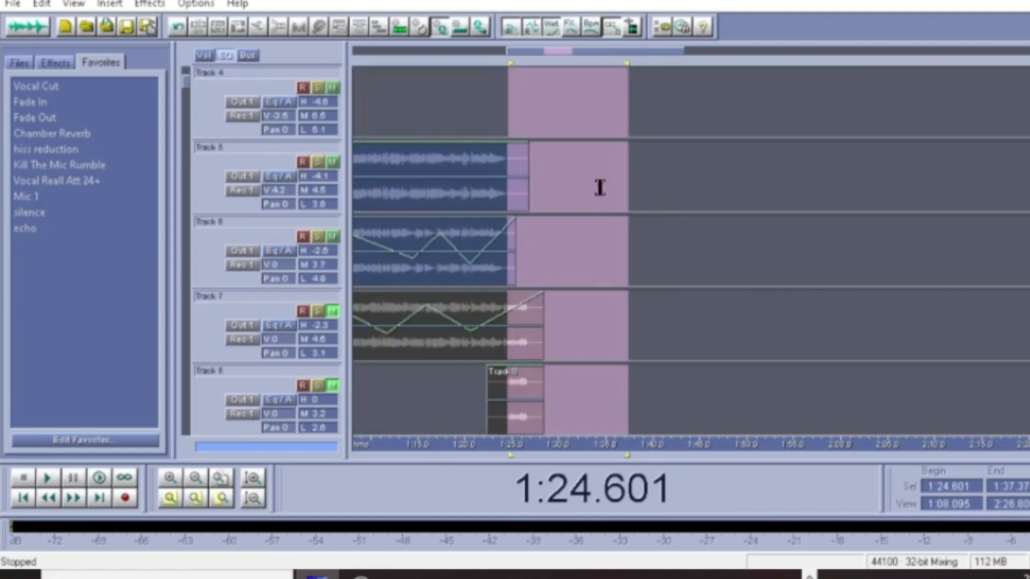
Mix down all waves within the selected range, in stereo, to the empty Track 20.
{"action": "scroll", "coordinate": [629, 307], "scroll_direction": "down", "scroll_amount": 4}
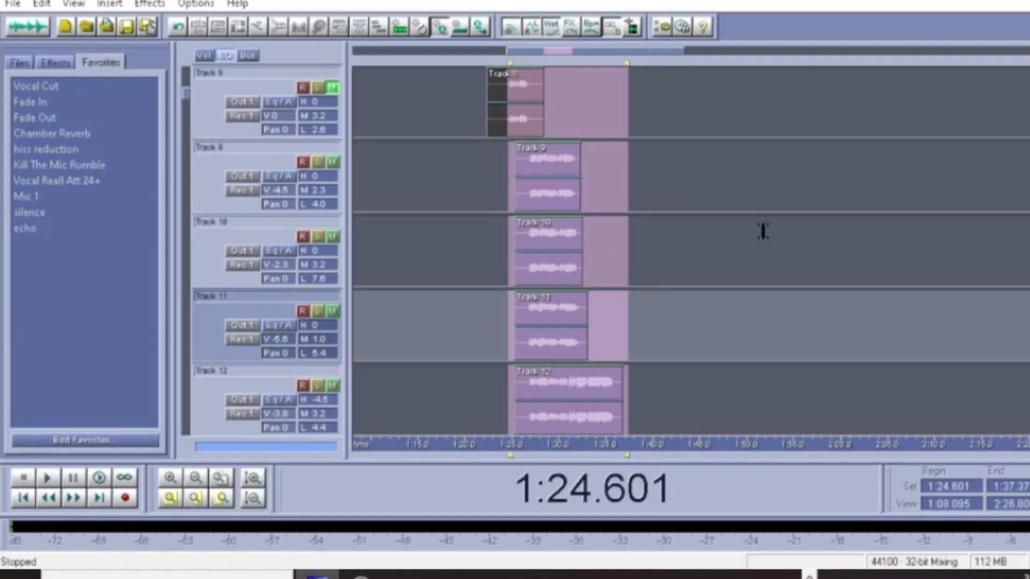
{"action": "scroll", "coordinate": [657, 270], "scroll_direction": "down", "scroll_amount": 8}
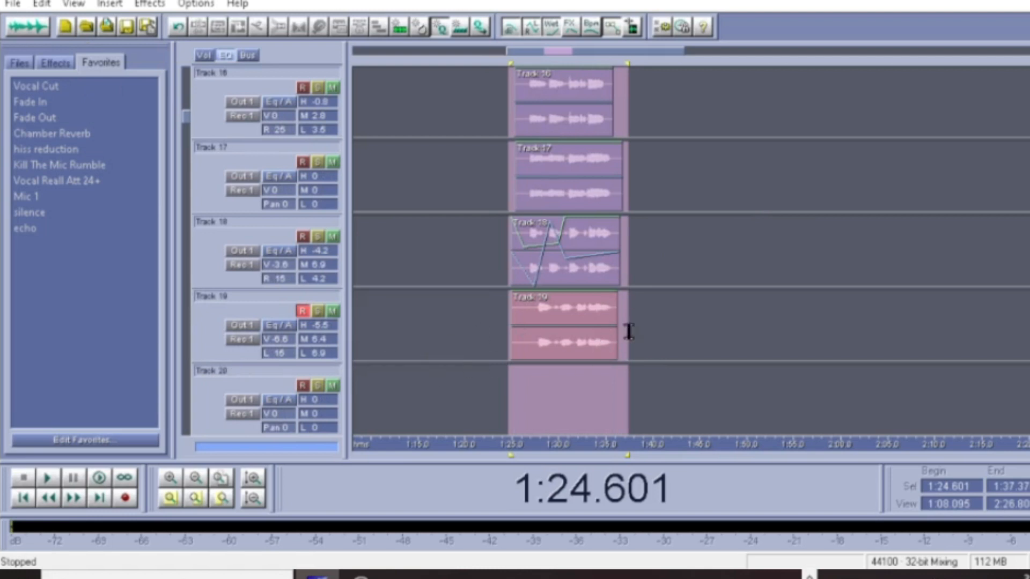
{"action": "scroll", "coordinate": [628, 331], "scroll_direction": "down", "scroll_amount": 2}
{"action": "left_click", "coordinate": [212, 264]}
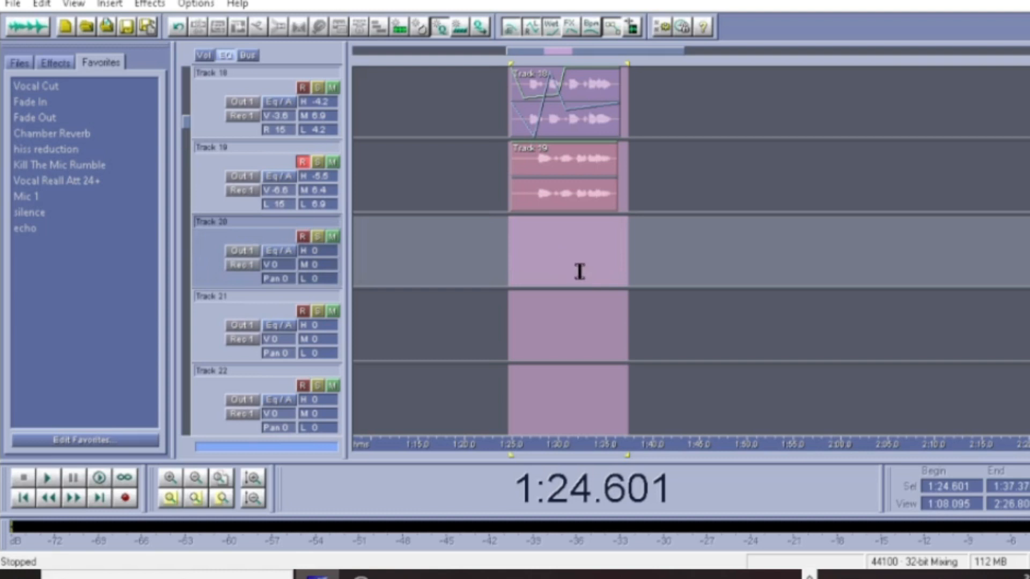
{"action": "scroll", "coordinate": [609, 215], "scroll_direction": "up", "scroll_amount": 15}
{"action": "scroll", "coordinate": [609, 204], "scroll_direction": "down", "scroll_amount": 9}
{"action": "scroll", "coordinate": [593, 329], "scroll_direction": "down", "scroll_amount": 7}
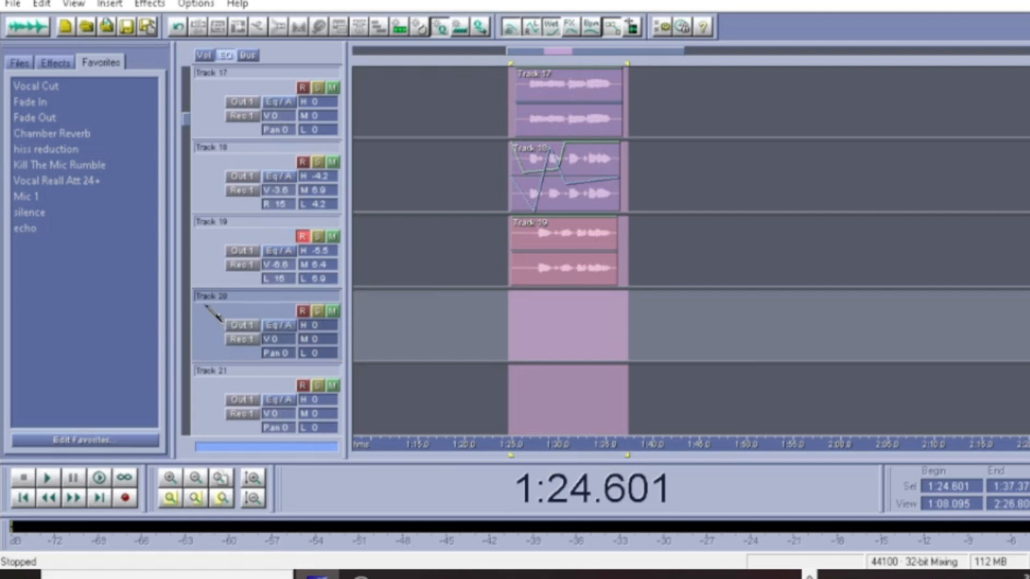
{"action": "right_click", "coordinate": [559, 318]}
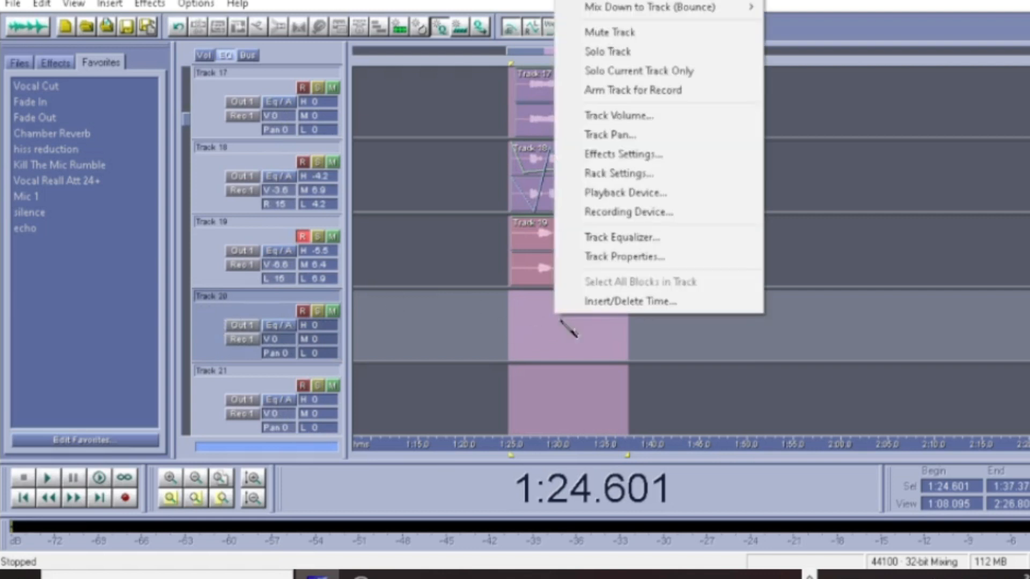
{"action": "mouse_move", "coordinate": [666, 7]}
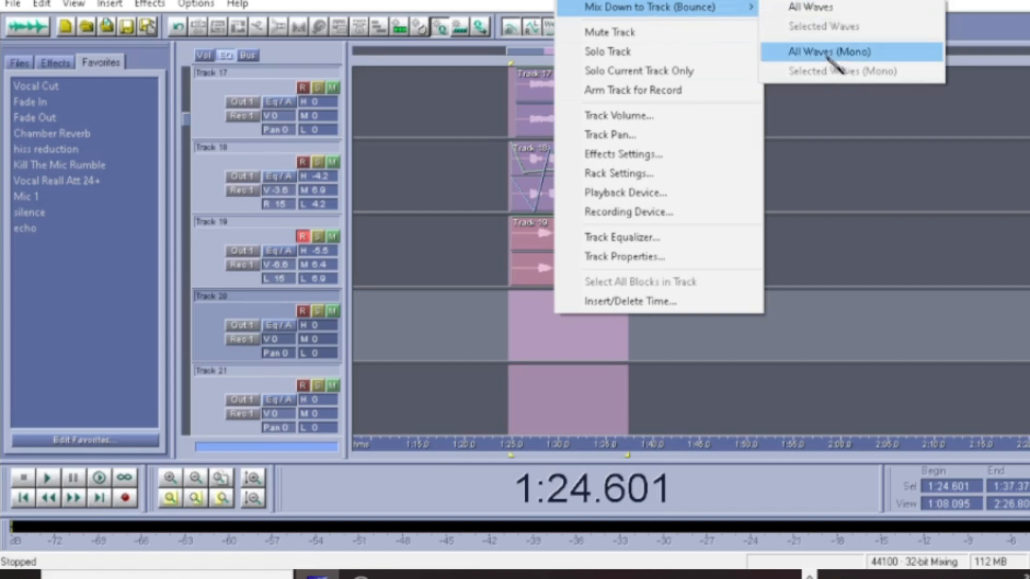
{"action": "left_click", "coordinate": [810, 7]}
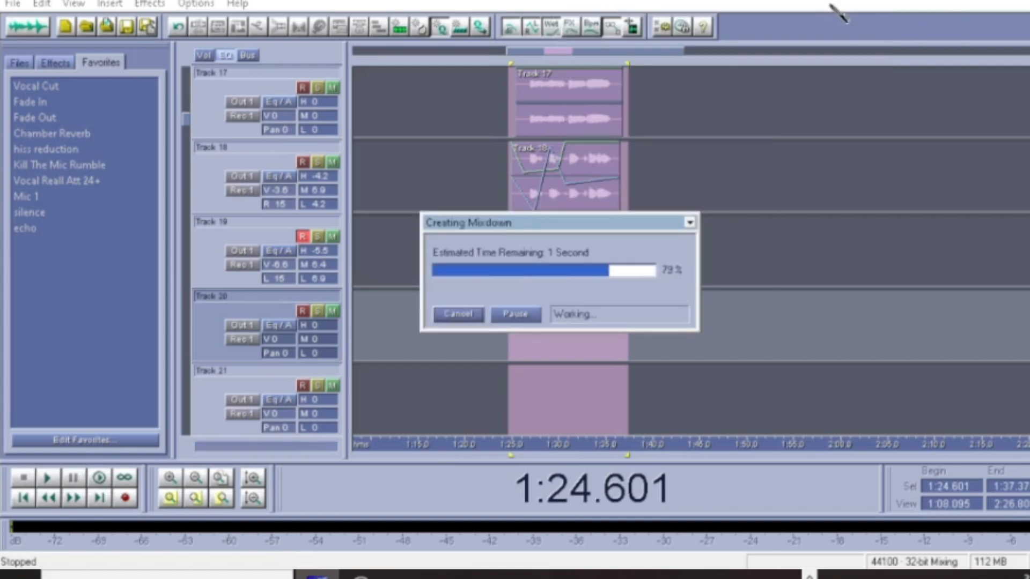
Move the mixdown clip on Track 20 to start at about 1:34 and unmute Track 1.
{"action": "left_click_drag", "start_coordinate": [570, 314], "coordinate": [658, 314]}
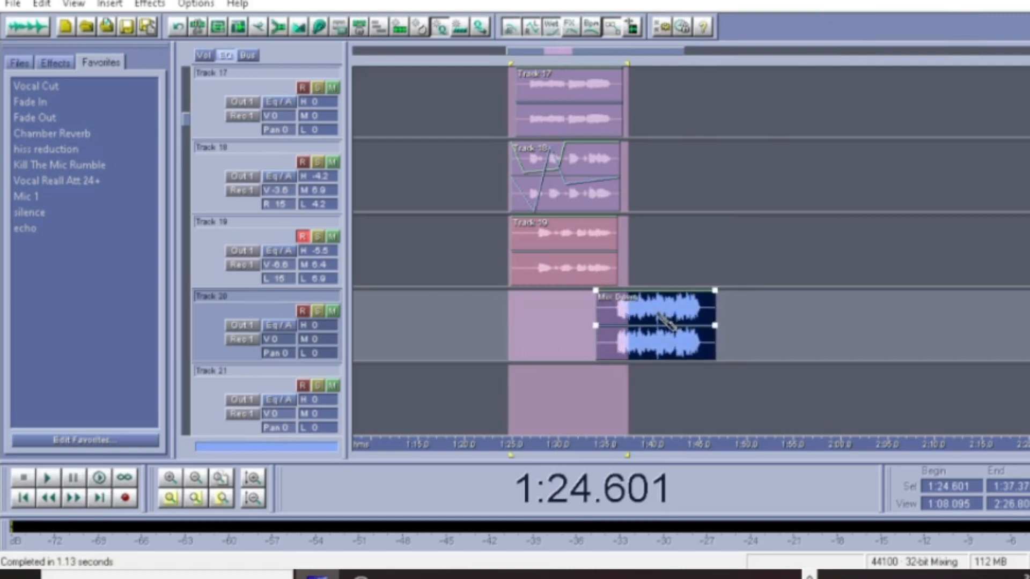
{"action": "scroll", "coordinate": [610, 195], "scroll_direction": "up", "scroll_amount": 10}
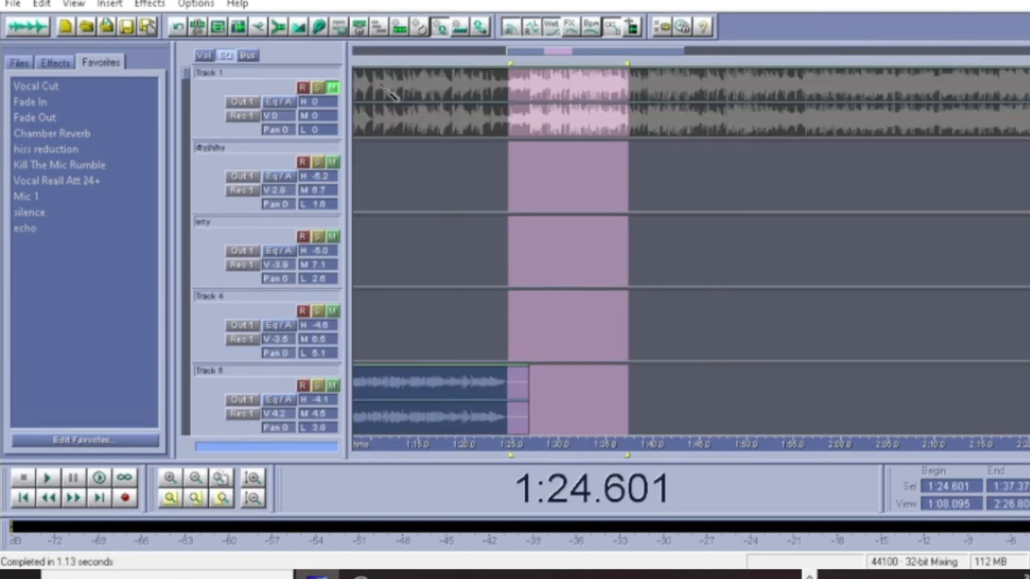
{"action": "left_click", "coordinate": [333, 87]}
Play the session from 1:32.714 and shift the mixdown clip earlier to start at about 1:32.9.
{"action": "scroll", "coordinate": [624, 215], "scroll_direction": "down", "scroll_amount": 8}
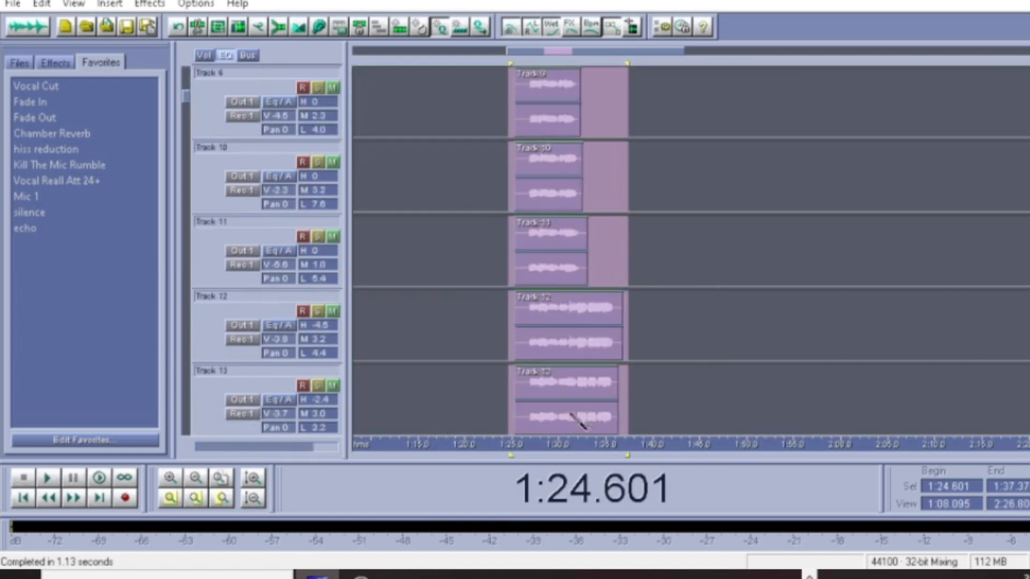
{"action": "scroll", "coordinate": [622, 346], "scroll_direction": "down", "scroll_amount": 3}
{"action": "left_click", "coordinate": [566, 300]}
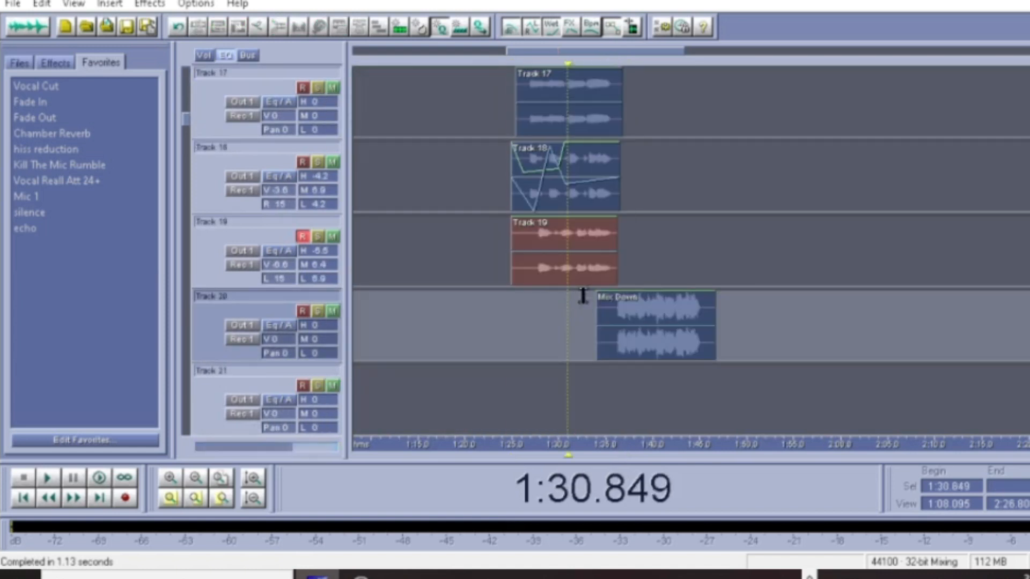
{"action": "left_click", "coordinate": [584, 334]}
{"action": "scroll", "coordinate": [638, 59], "scroll_direction": "up", "scroll_amount": 3}
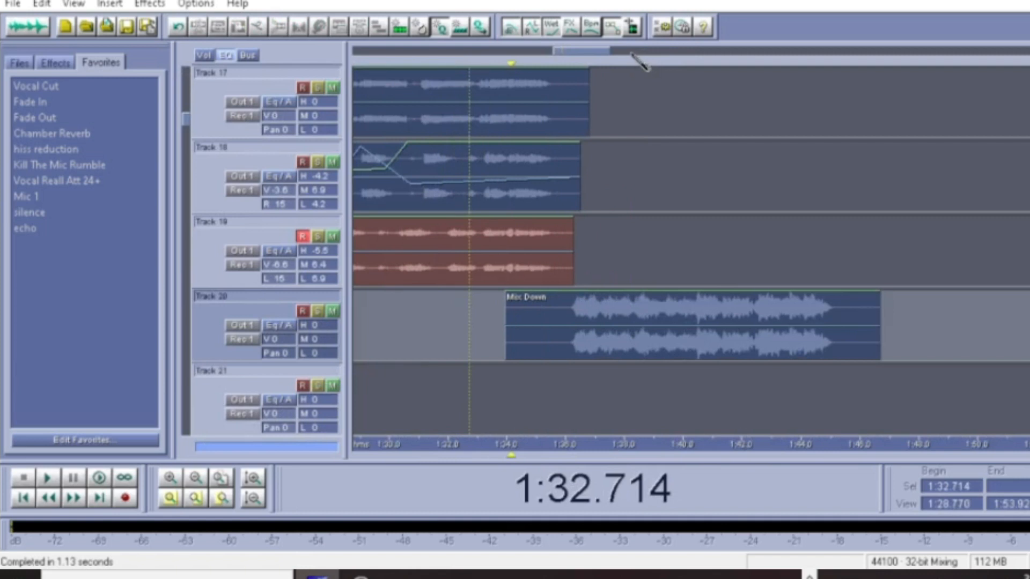
{"action": "left_click", "coordinate": [49, 477]}
{"action": "left_click_drag", "start_coordinate": [651, 315], "coordinate": [607, 331]}
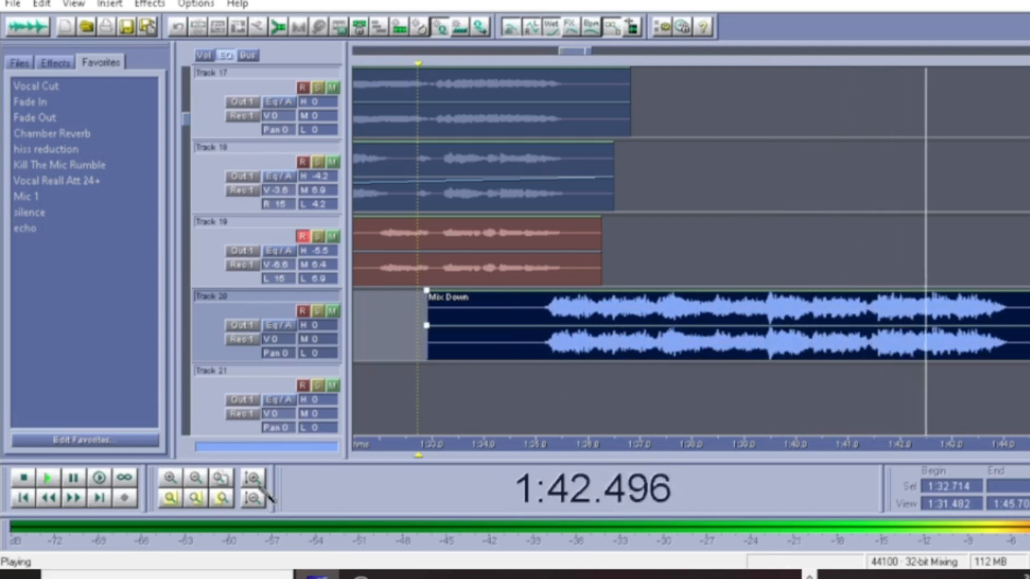
Replay from 1:32.714 and fine-tune the mixdown clip's timing against the instrumental with a slight shift.
{"action": "left_click", "coordinate": [58, 480]}
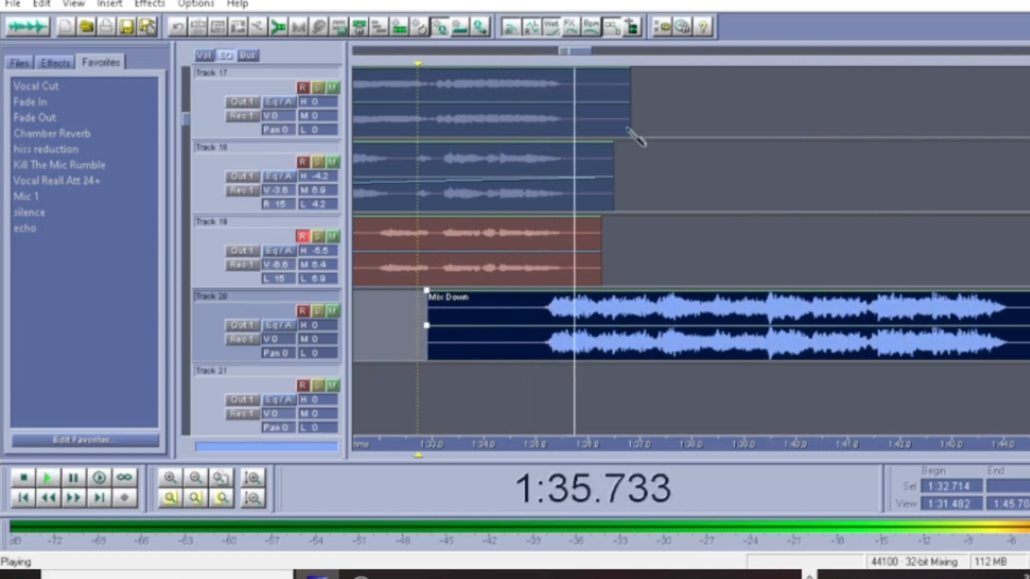
{"action": "scroll", "coordinate": [613, 55], "scroll_direction": "up", "scroll_amount": 4}
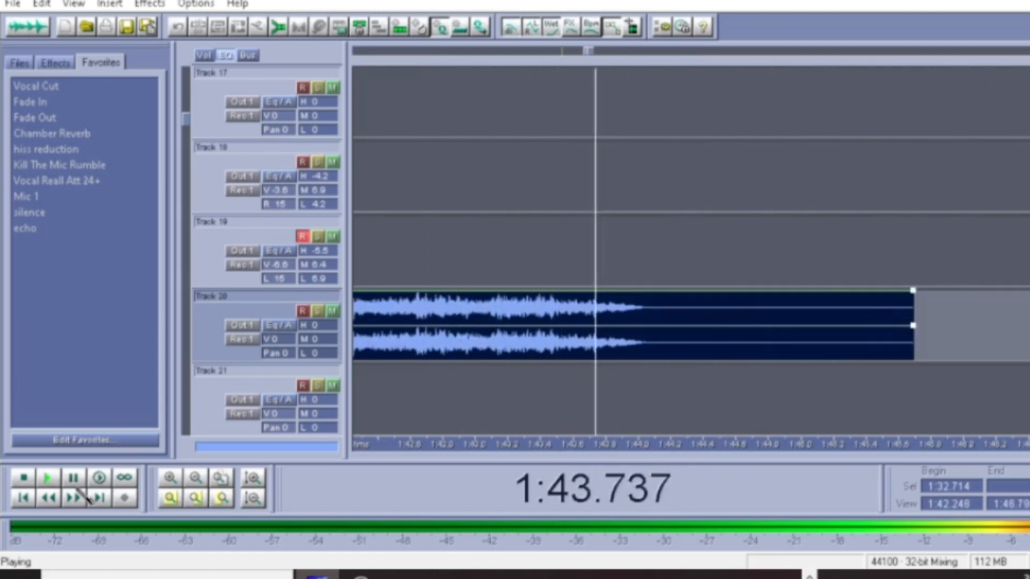
{"action": "left_click", "coordinate": [49, 477]}
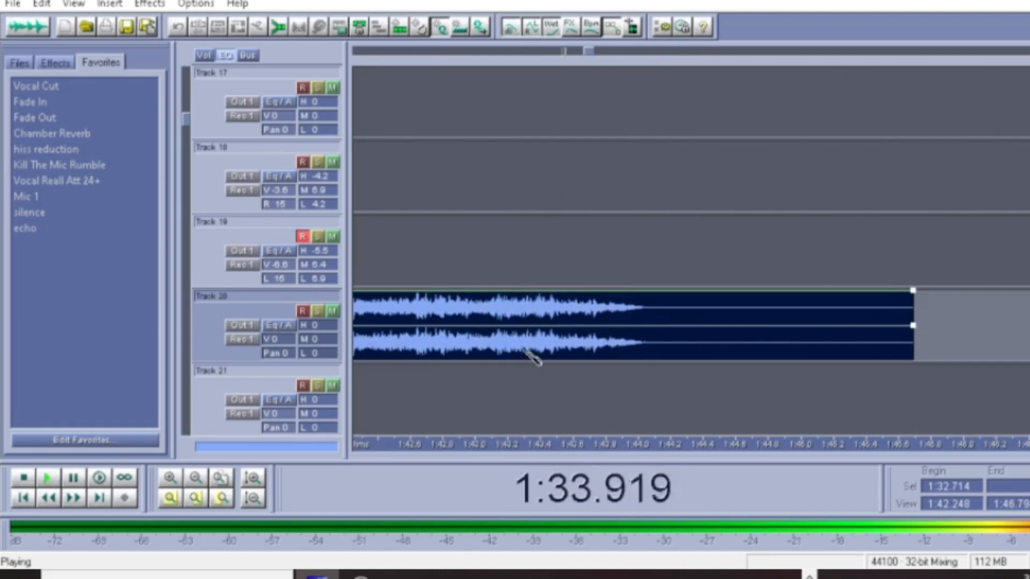
{"action": "right_click", "coordinate": [470, 323]}
{"action": "left_click", "coordinate": [569, 32]}
{"action": "scroll", "coordinate": [591, 68], "scroll_direction": "up", "scroll_amount": 8}
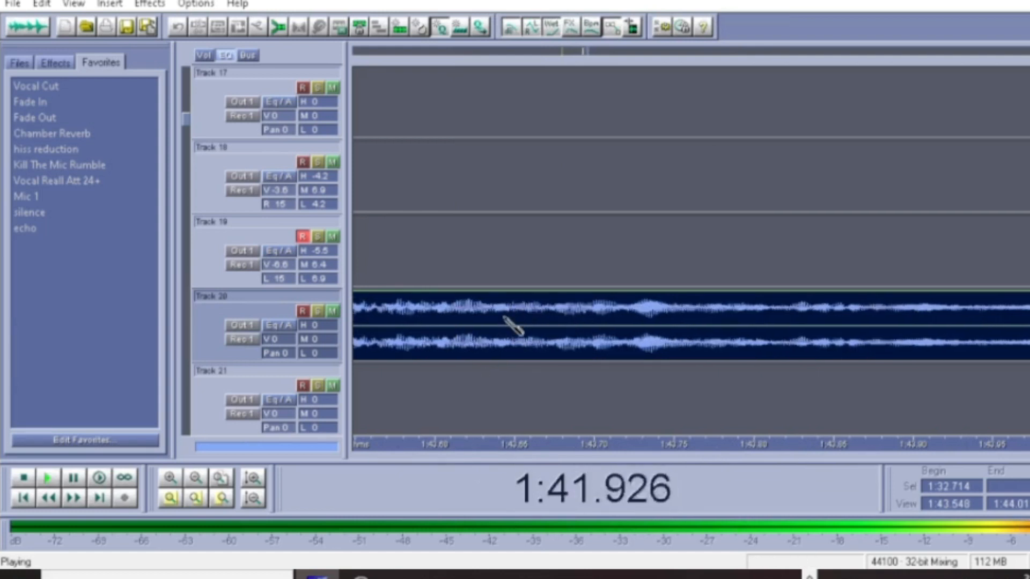
{"action": "left_click", "coordinate": [58, 481]}
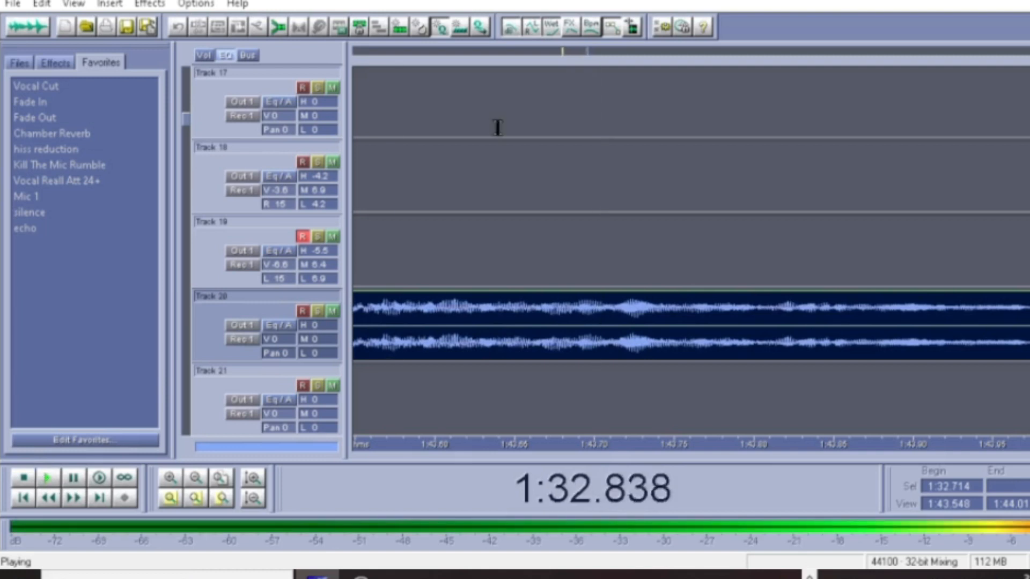
Nudge the mixdown clip on Track 20 to start at 1:32.907 and stop playback.
{"action": "scroll", "coordinate": [564, 64], "scroll_direction": "down", "scroll_amount": 10}
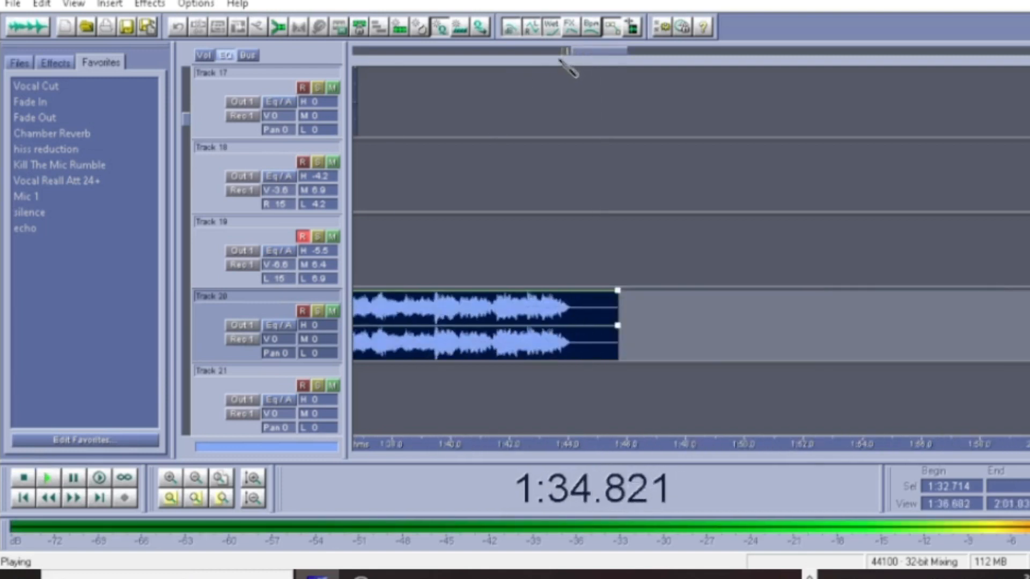
{"action": "scroll", "coordinate": [557, 57], "scroll_direction": "up", "scroll_amount": 2}
{"action": "scroll", "coordinate": [570, 69], "scroll_direction": "up", "scroll_amount": 6}
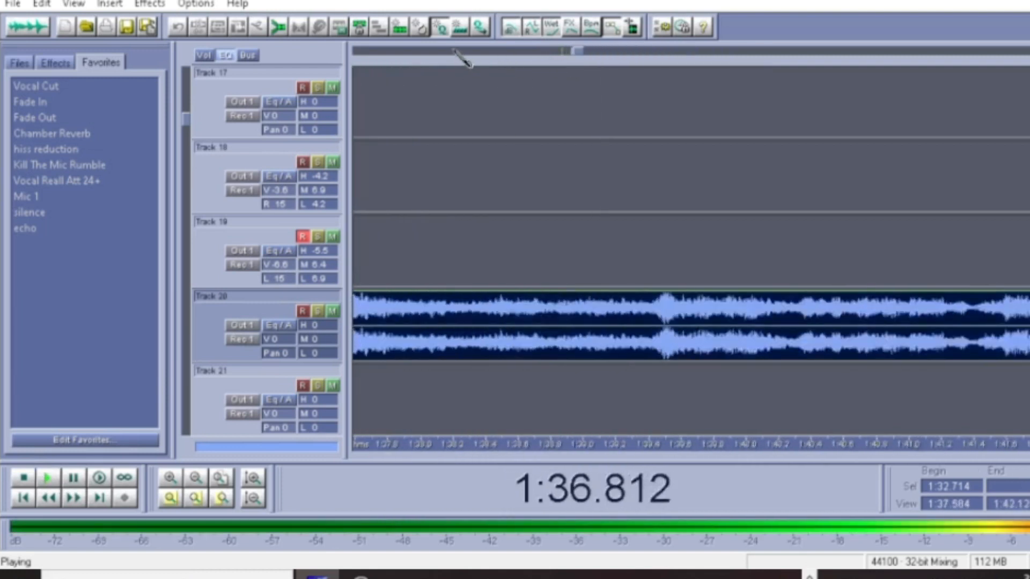
{"action": "scroll", "coordinate": [526, 62], "scroll_direction": "up", "scroll_amount": 3}
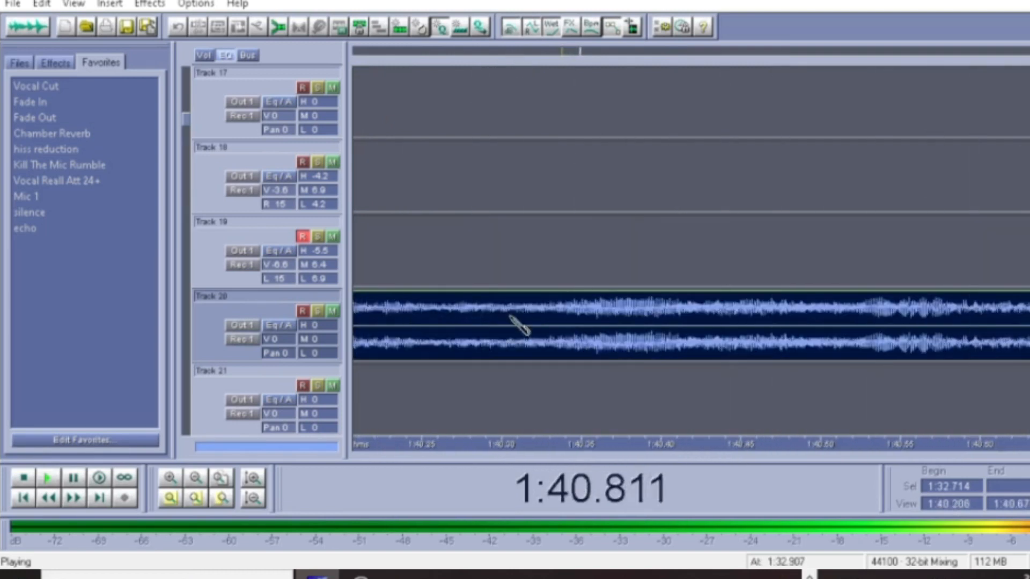
{"action": "left_click", "coordinate": [24, 478]}
Place the playback cursor at 1:35.219, where the mixdown's vocals begin, and play from there.
{"action": "scroll", "coordinate": [576, 53], "scroll_direction": "down", "scroll_amount": 3}
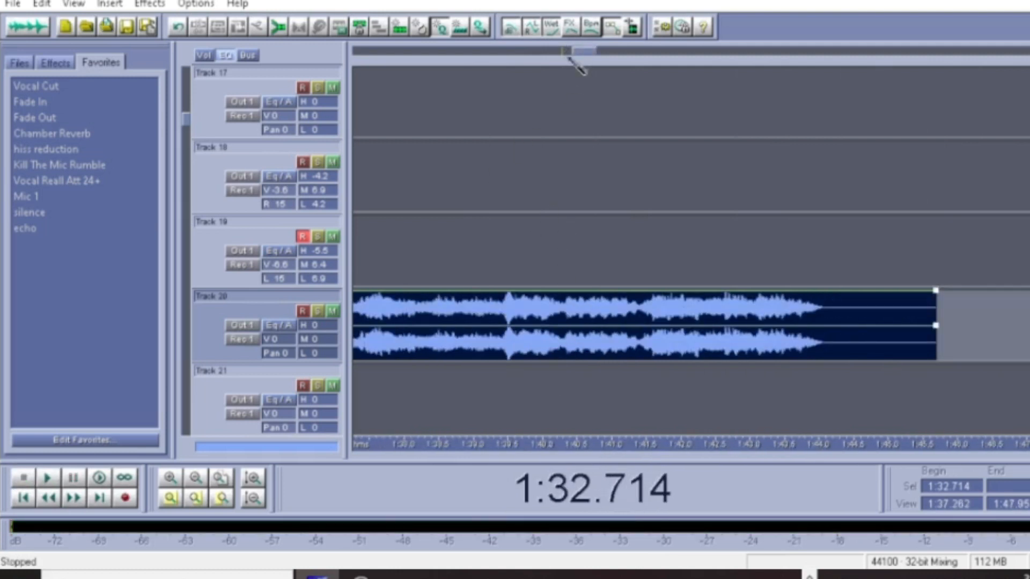
{"action": "scroll", "coordinate": [571, 53], "scroll_direction": "up", "scroll_amount": 3}
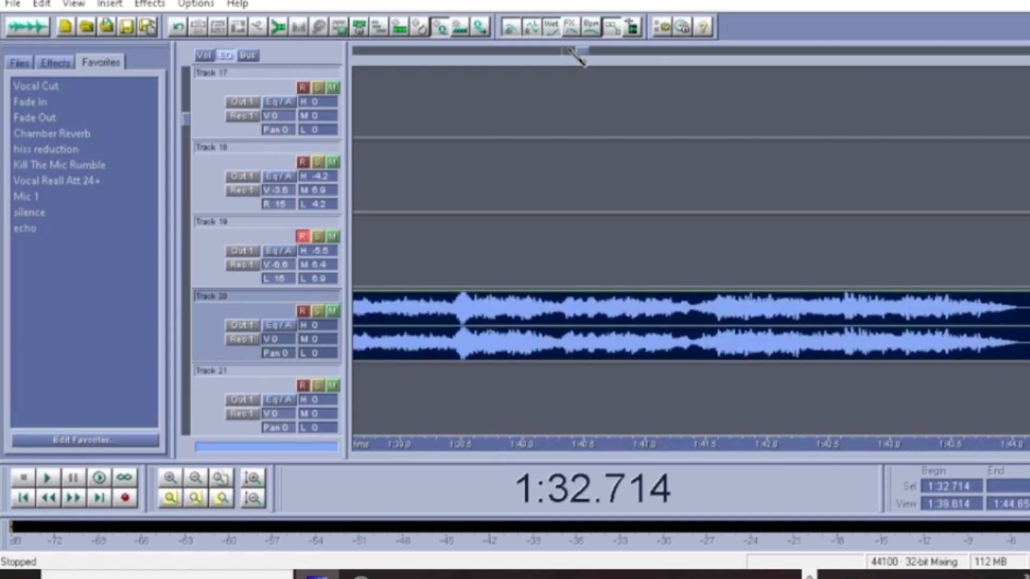
{"action": "scroll", "coordinate": [581, 54], "scroll_direction": "down", "scroll_amount": 3}
{"action": "scroll", "coordinate": [580, 49], "scroll_direction": "down", "scroll_amount": 3}
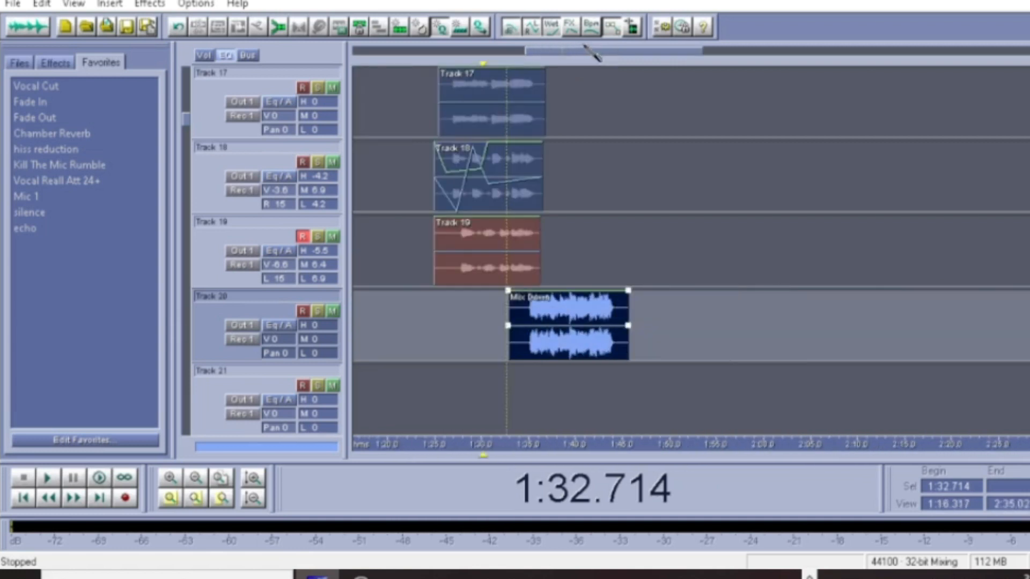
{"action": "scroll", "coordinate": [581, 48], "scroll_direction": "up", "scroll_amount": 3}
{"action": "scroll", "coordinate": [575, 52], "scroll_direction": "up", "scroll_amount": 3}
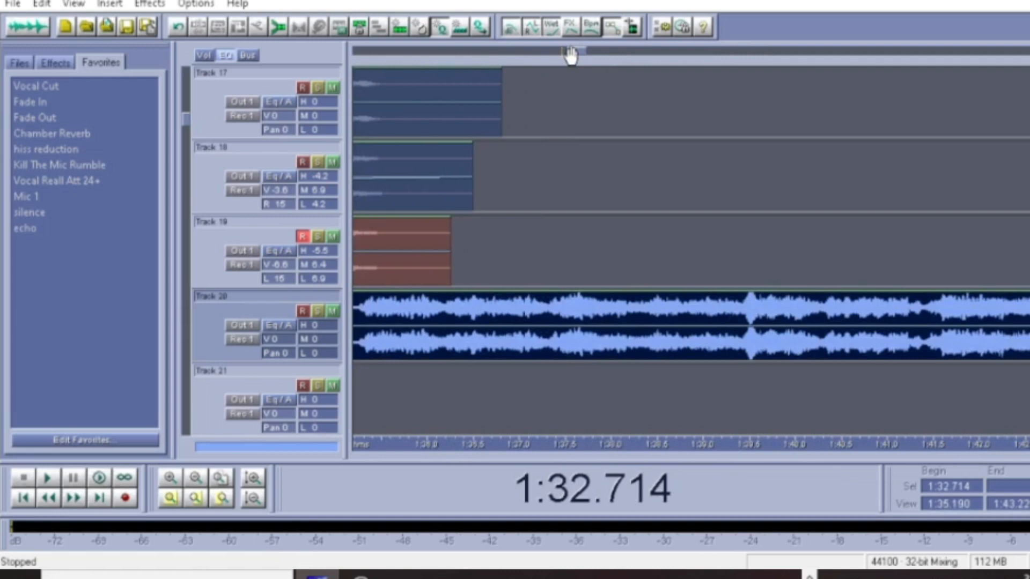
{"action": "left_click", "coordinate": [355, 375]}
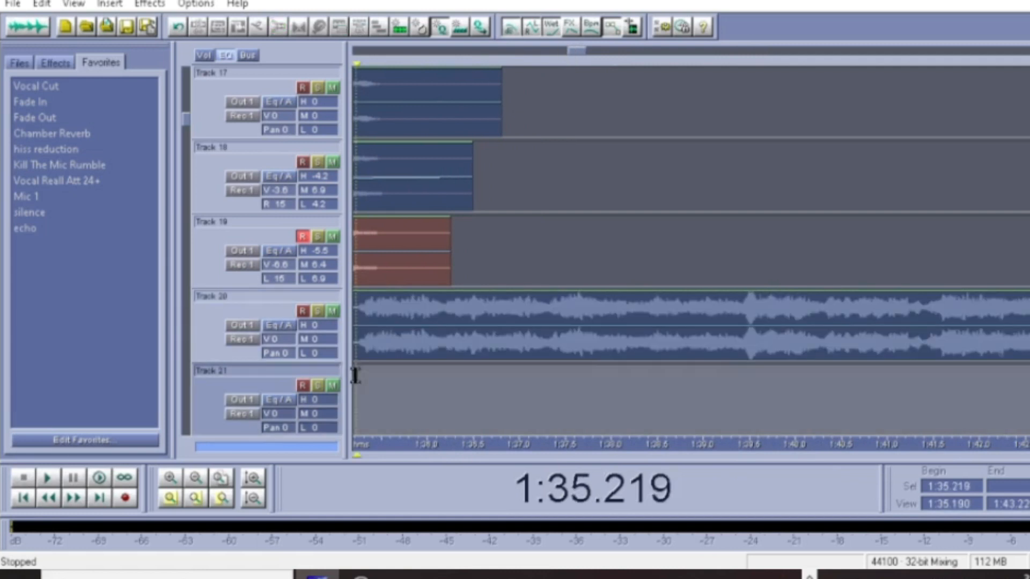
{"action": "left_click", "coordinate": [49, 477]}
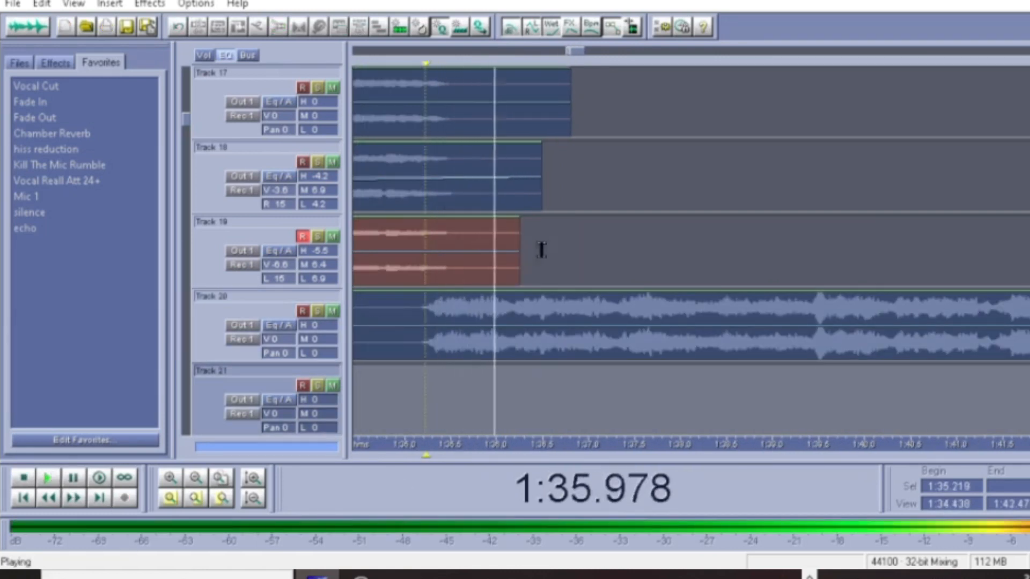
Nudge the mixdown clip to start at 1:32.928 and replay from the cursor to check its timing.
{"action": "scroll", "coordinate": [652, 71], "scroll_direction": "down", "scroll_amount": 5}
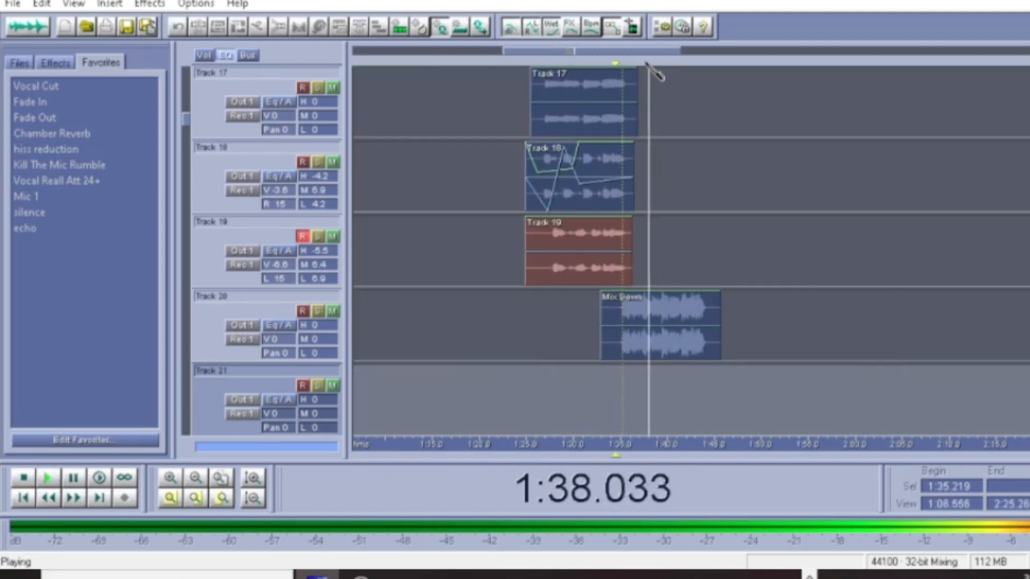
{"action": "scroll", "coordinate": [639, 51], "scroll_direction": "up", "scroll_amount": 5}
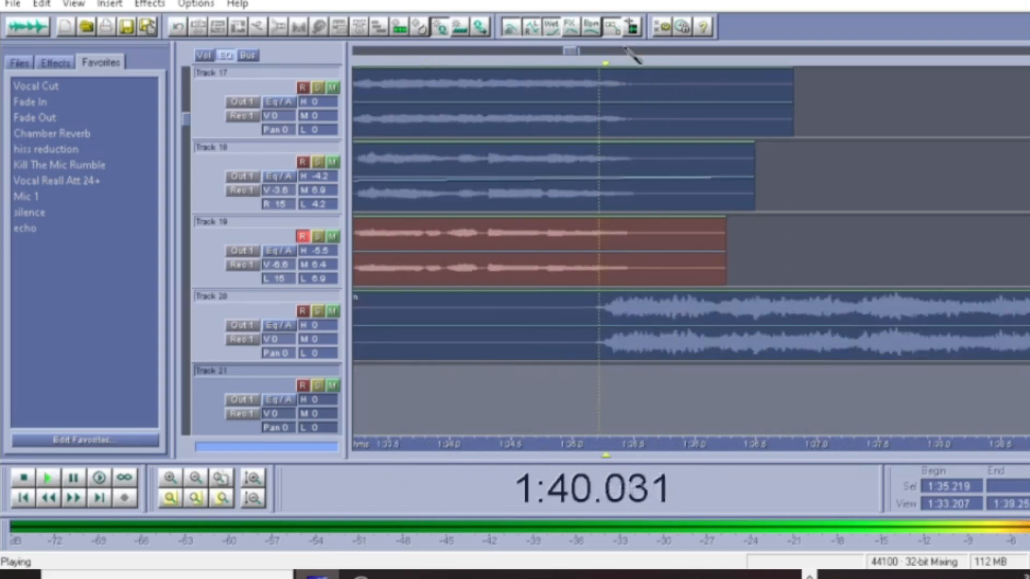
{"action": "left_click", "coordinate": [662, 324]}
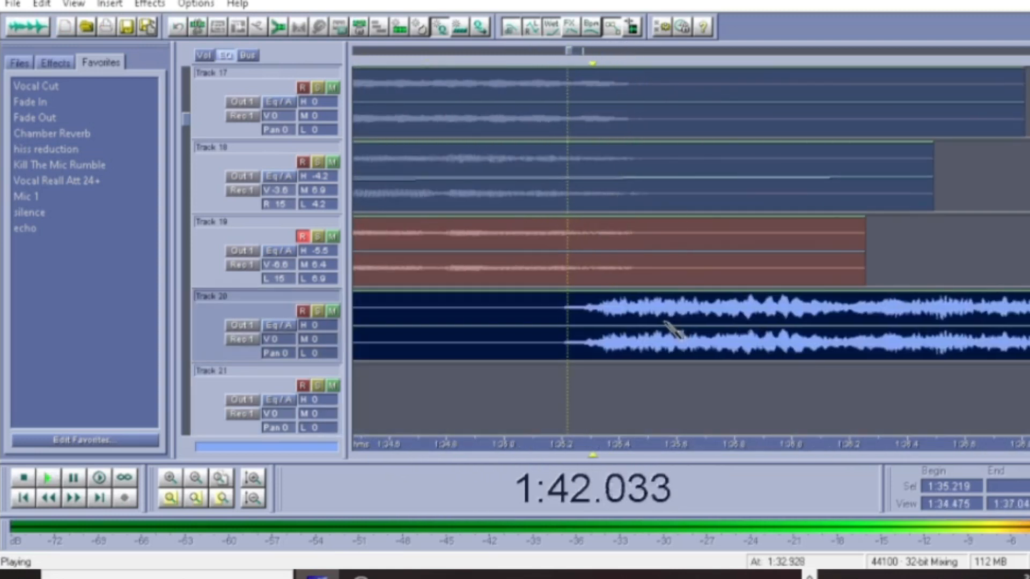
{"action": "left_click", "coordinate": [52, 478]}
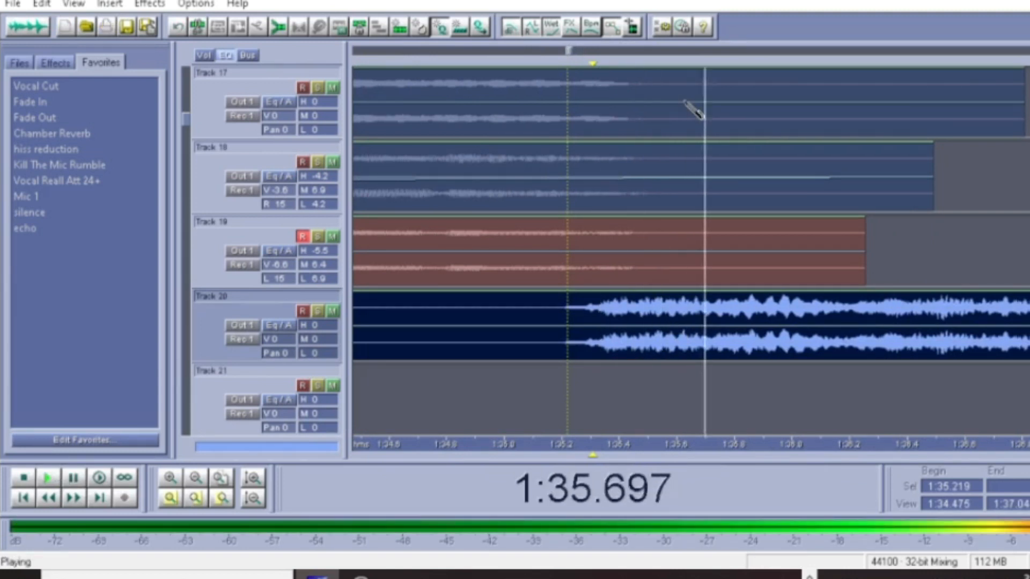
Listen again from 1:35.219, nudge the mixdown clip to start at 1:32.938, and replay the result.
{"action": "scroll", "coordinate": [689, 62], "scroll_direction": "down", "scroll_amount": 5}
{"action": "key", "text": "space"}
{"action": "left_click_drag", "start_coordinate": [593, 52], "coordinate": [608, 52]}
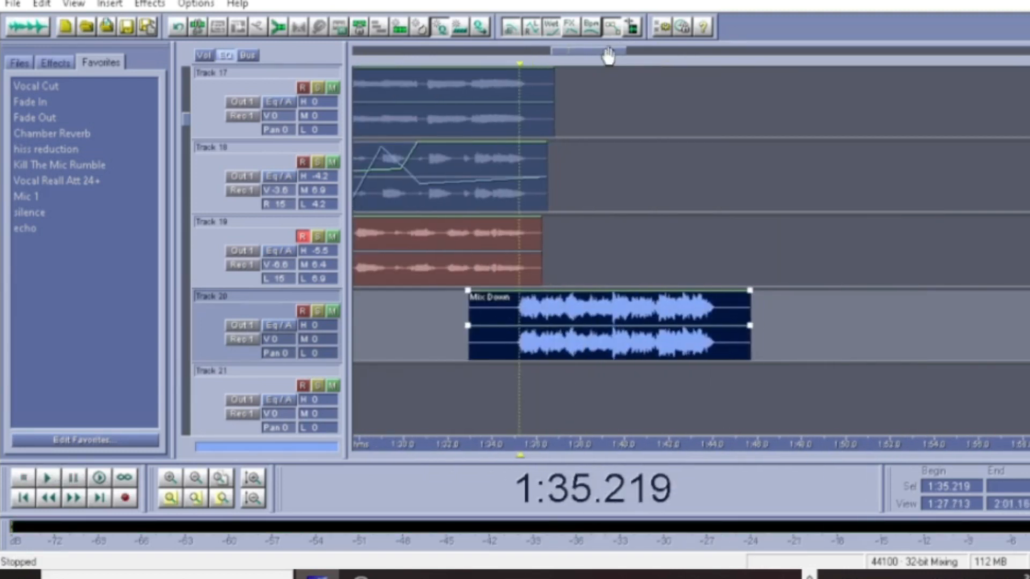
{"action": "scroll", "coordinate": [609, 52], "scroll_direction": "up", "scroll_amount": 1}
{"action": "left_click", "coordinate": [47, 477]}
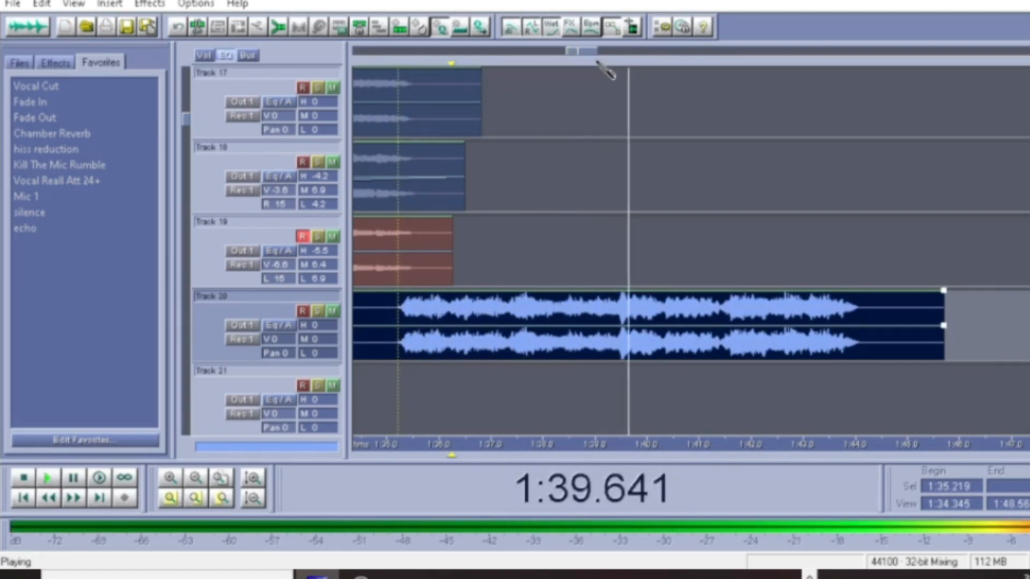
{"action": "scroll", "coordinate": [605, 59], "scroll_direction": "up", "scroll_amount": 3}
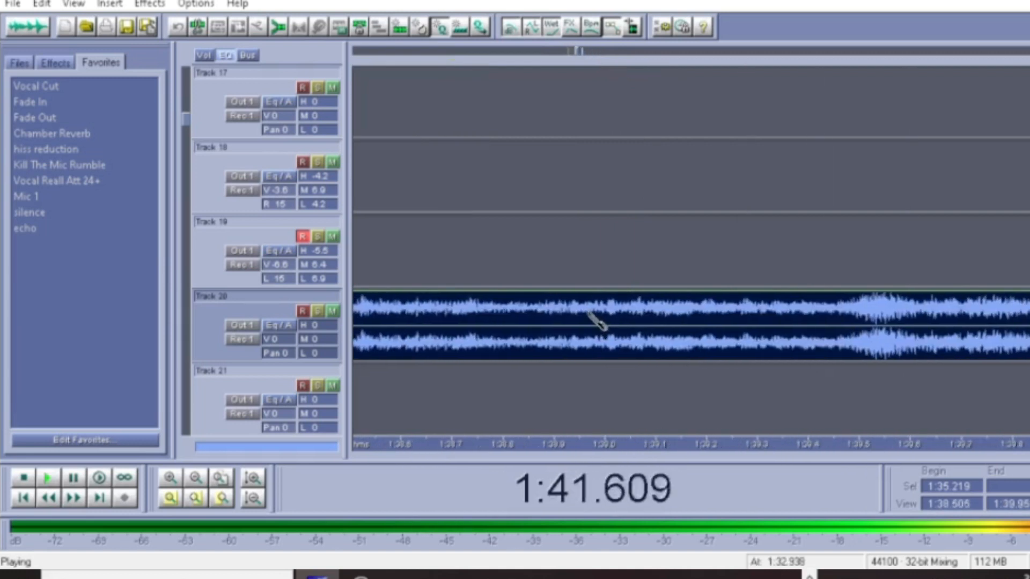
{"action": "left_click", "coordinate": [47, 478]}
{"action": "scroll", "coordinate": [613, 62], "scroll_direction": "down", "scroll_amount": 4}
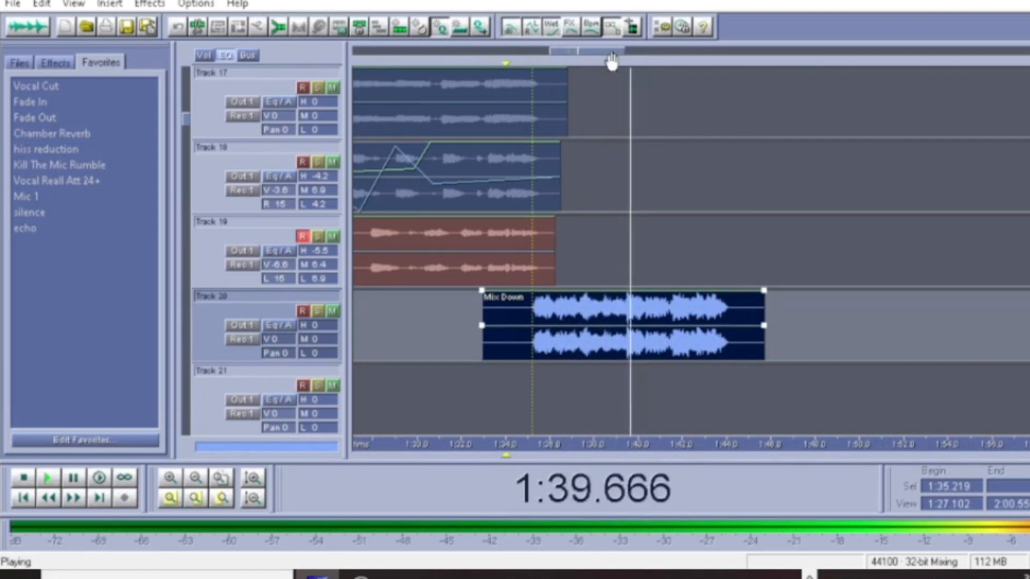
Stop playback and select the session's time range from 0:27.883 to about 1:44.9, ending at the Track 20 mixdown's end.
{"action": "key", "text": "space"}
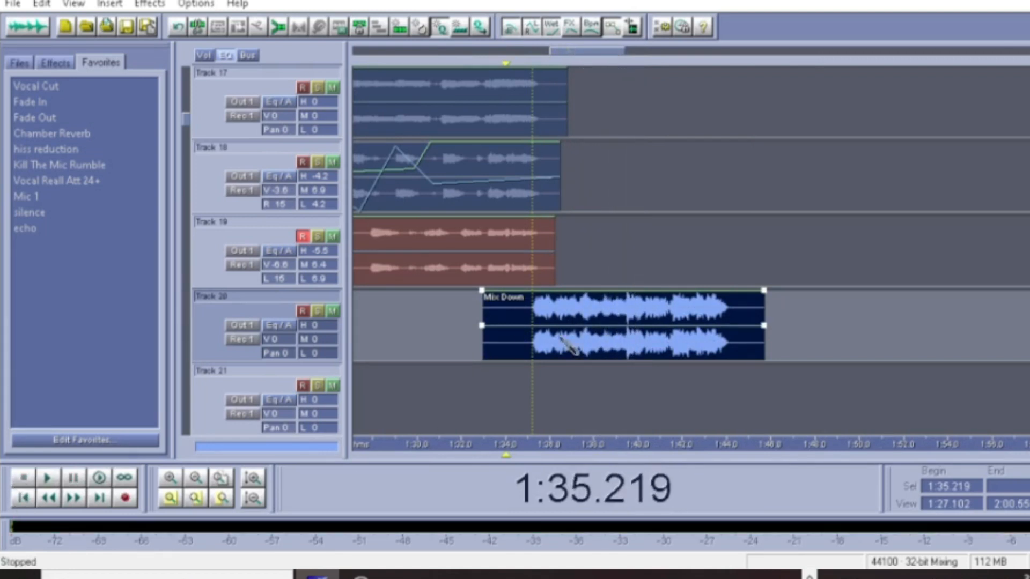
{"action": "scroll", "coordinate": [634, 179], "scroll_direction": "down", "scroll_amount": 5}
{"action": "scroll", "coordinate": [640, 149], "scroll_direction": "up", "scroll_amount": 5}
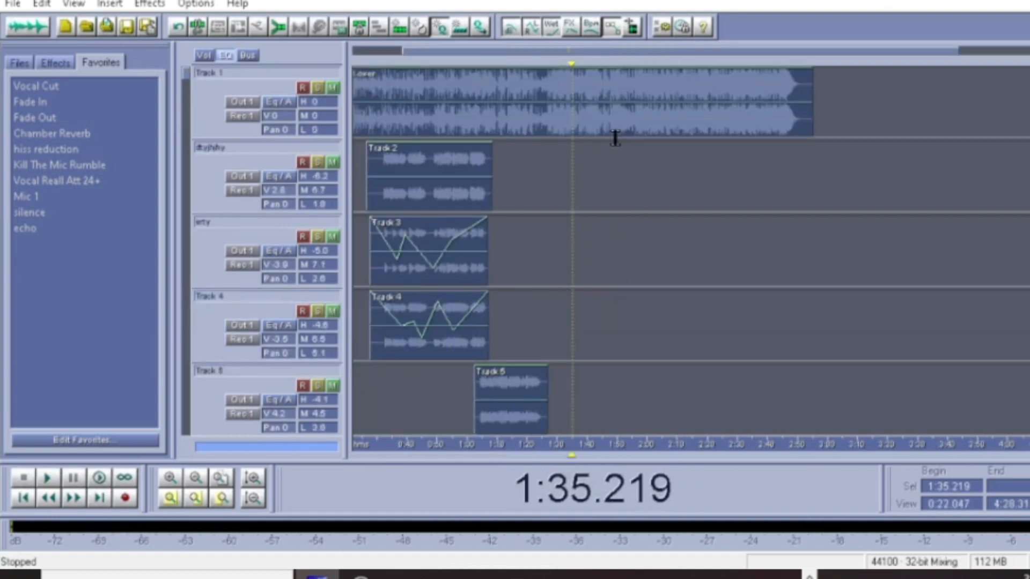
{"action": "left_click_drag", "start_coordinate": [370, 366], "coordinate": [632, 338]}
{"action": "scroll", "coordinate": [665, 290], "scroll_direction": "down", "scroll_amount": 2}
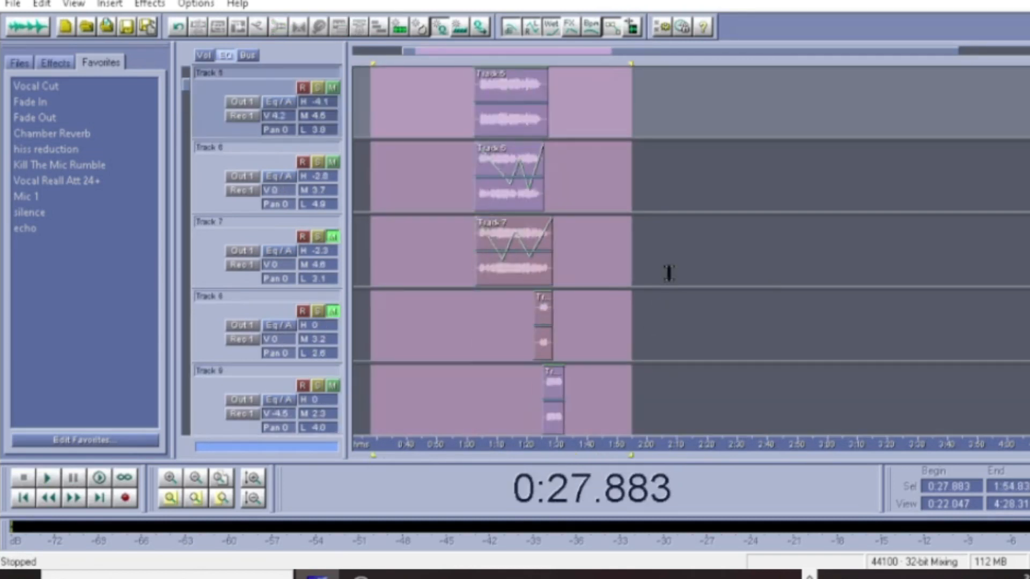
{"action": "scroll", "coordinate": [659, 226], "scroll_direction": "down", "scroll_amount": 5}
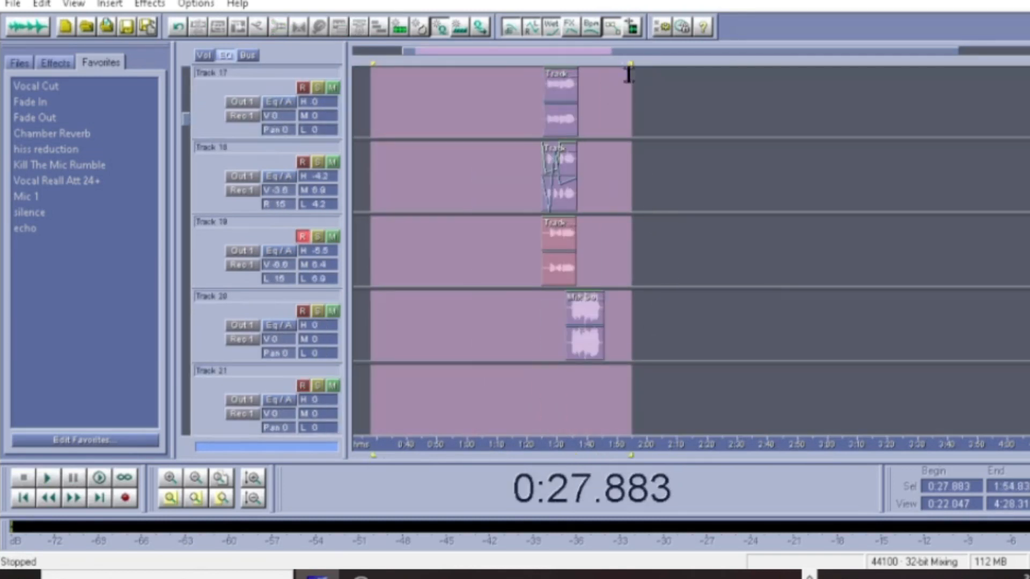
{"action": "left_click_drag", "start_coordinate": [646, 80], "coordinate": [606, 112]}
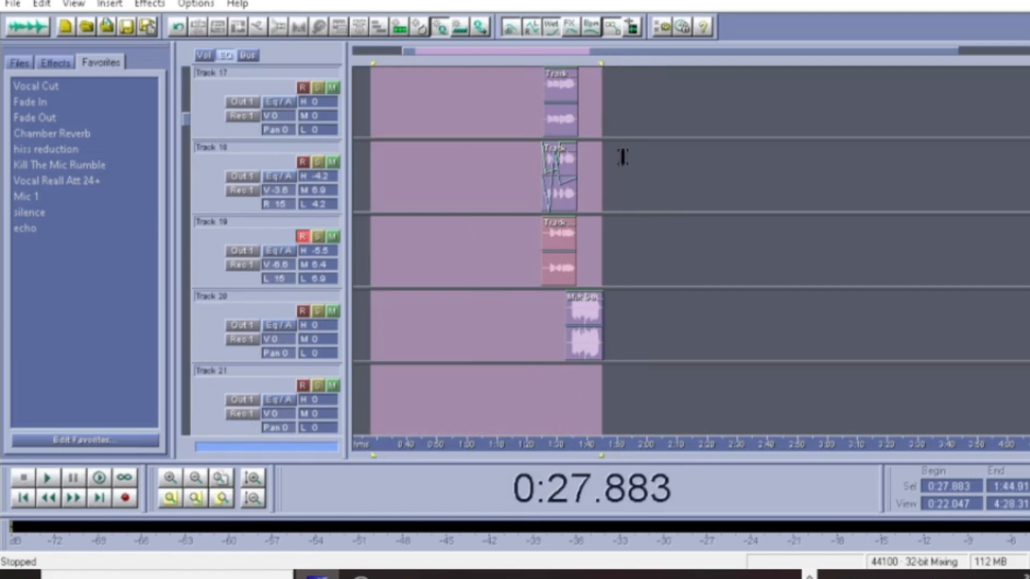
Mute the instrumental on Track 1 and bounce the selected range of the vocal tracks to a mixdown on Track 21.
{"action": "scroll", "coordinate": [846, 246], "scroll_direction": "up", "scroll_amount": 7}
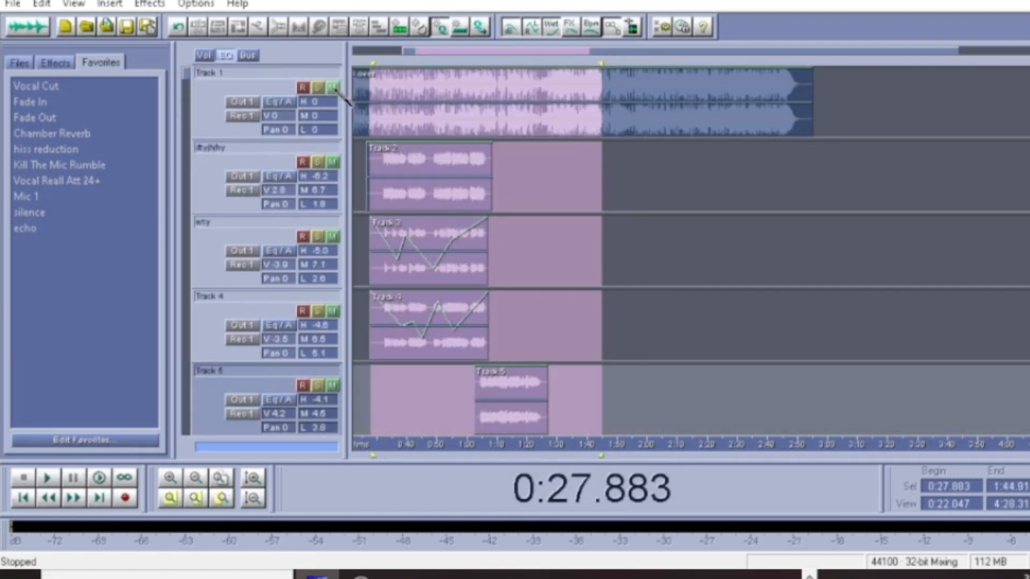
{"action": "scroll", "coordinate": [719, 258], "scroll_direction": "down", "scroll_amount": 7}
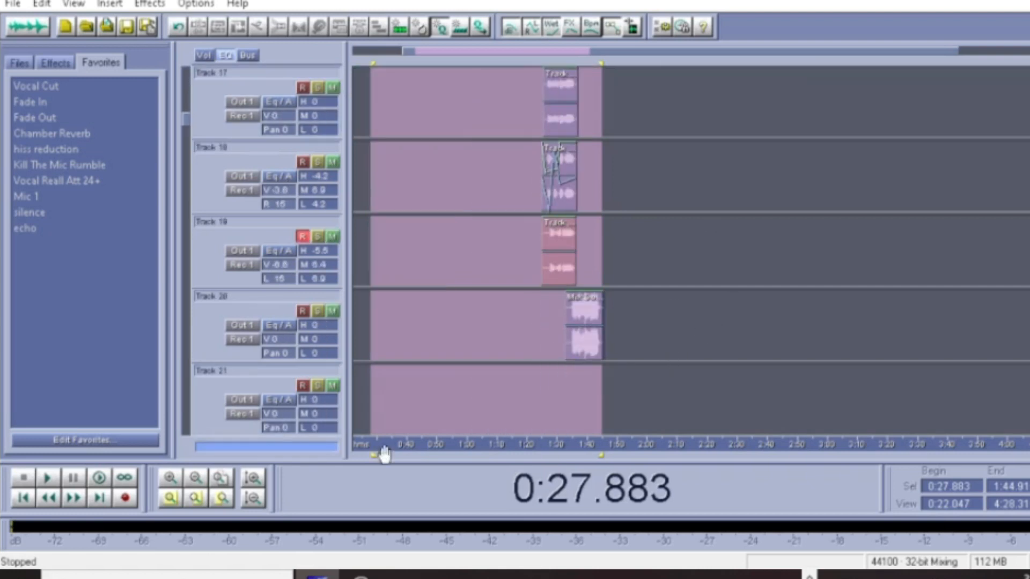
{"action": "left_click", "coordinate": [374, 365]}
{"action": "right_click", "coordinate": [395, 385]}
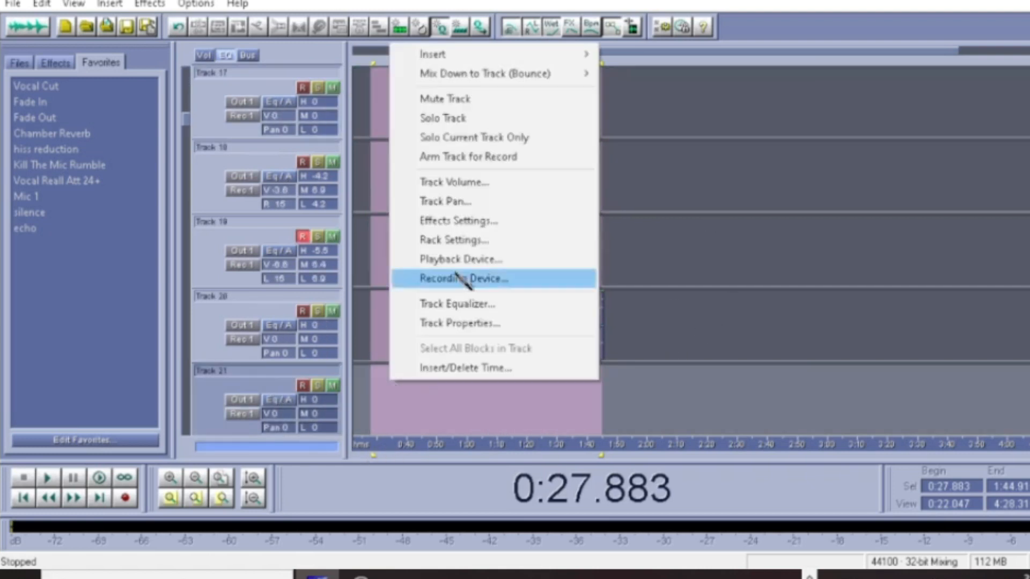
{"action": "mouse_move", "coordinate": [498, 81]}
{"action": "left_click", "coordinate": [678, 77]}
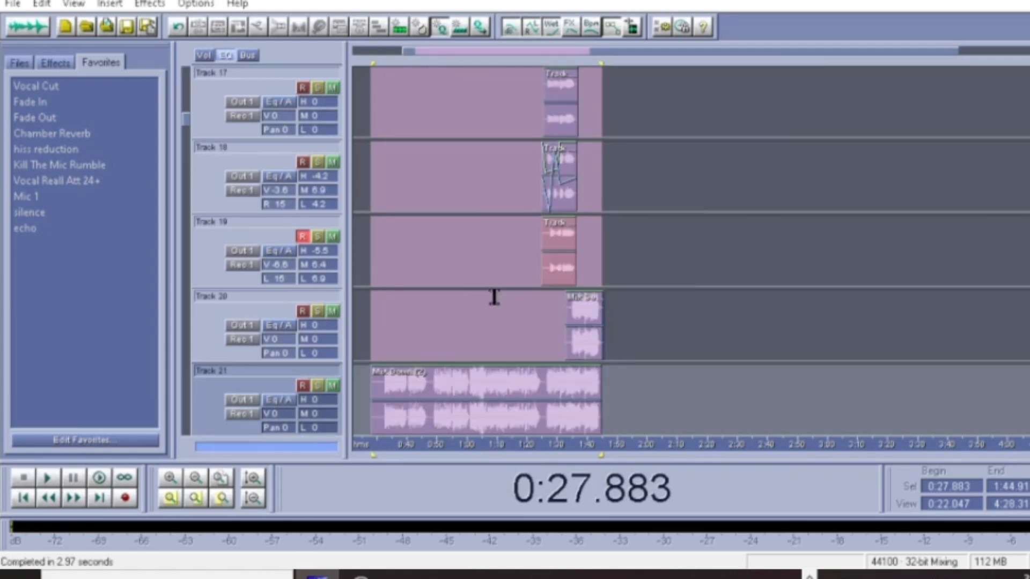
Unmute the instrumental on Track 1 and clear the time selection by placing the cursor at 0:46.849.
{"action": "scroll", "coordinate": [401, 321], "scroll_direction": "up", "scroll_amount": 15}
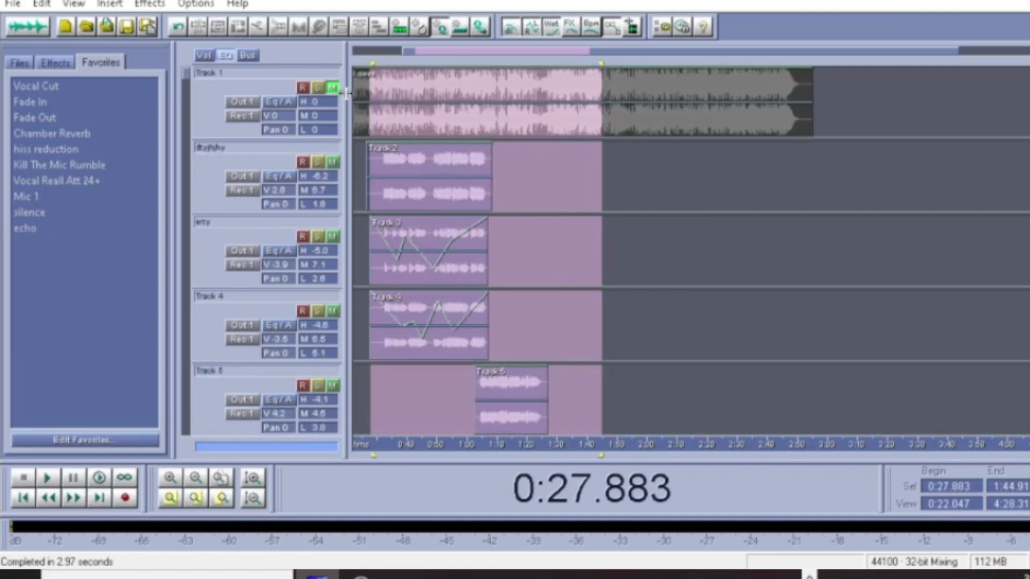
{"action": "left_click", "coordinate": [333, 88]}
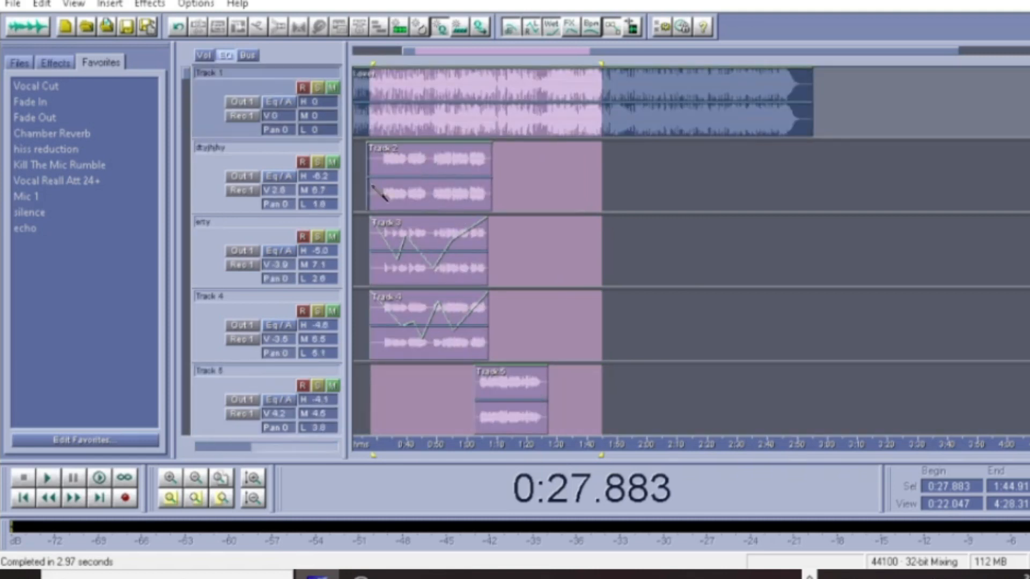
{"action": "left_click", "coordinate": [428, 166]}
Open the Track 21 mixdown in the waveform editor, select the whole clip and browse the Special effects.
{"action": "scroll", "coordinate": [489, 398], "scroll_direction": "down", "scroll_amount": 18}
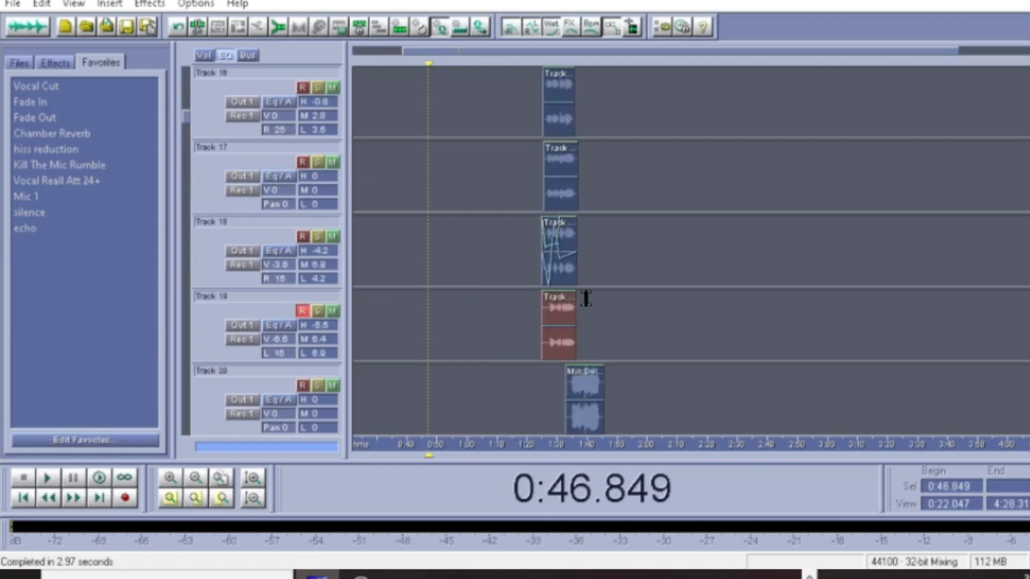
{"action": "double_click", "coordinate": [483, 208]}
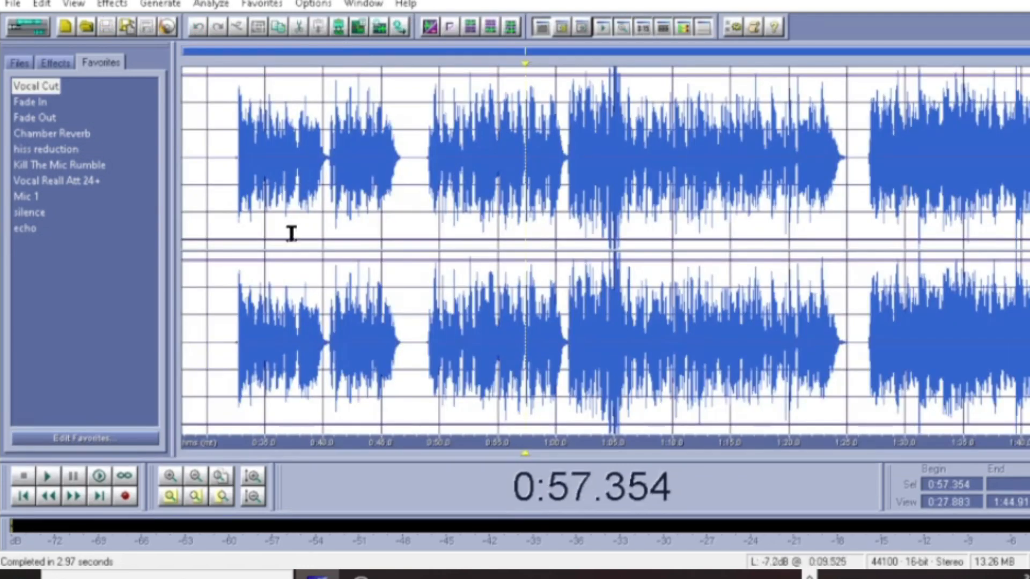
{"action": "left_click", "coordinate": [241, 145]}
{"action": "key", "text": "ctrl+a"}
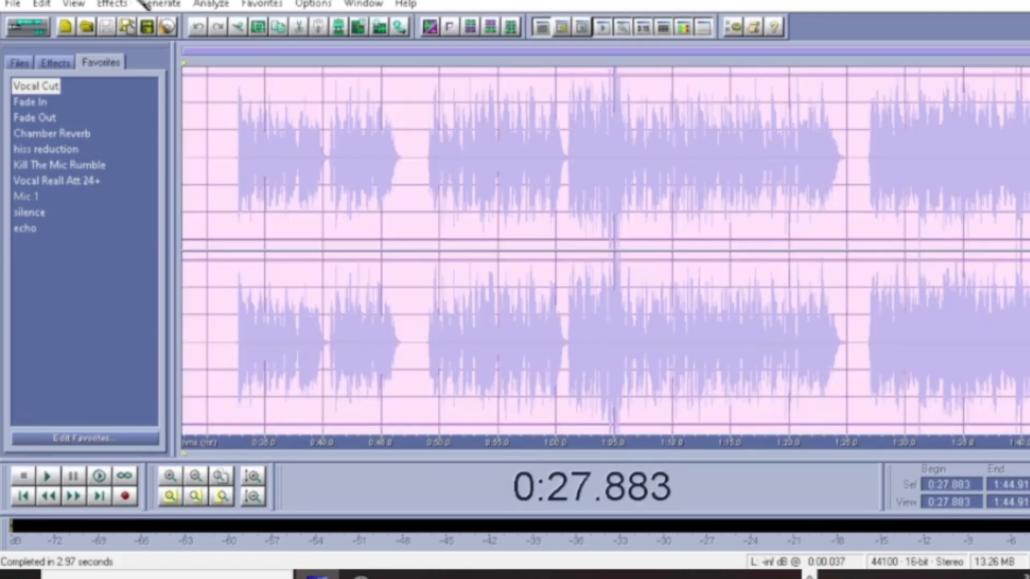
{"action": "left_click", "coordinate": [111, 4]}
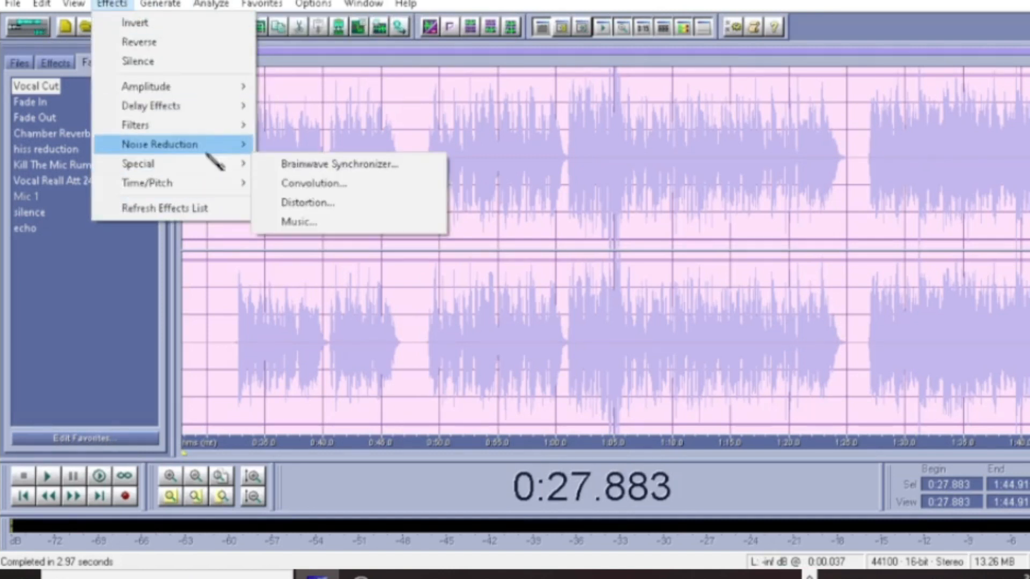
{"action": "mouse_move", "coordinate": [212, 162]}
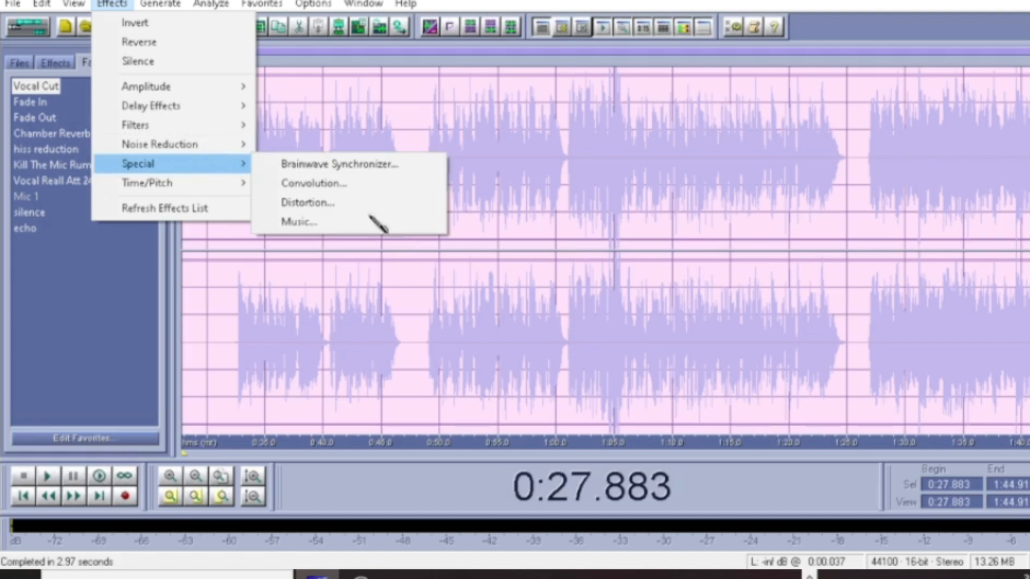
{"action": "left_click", "coordinate": [350, 204]}
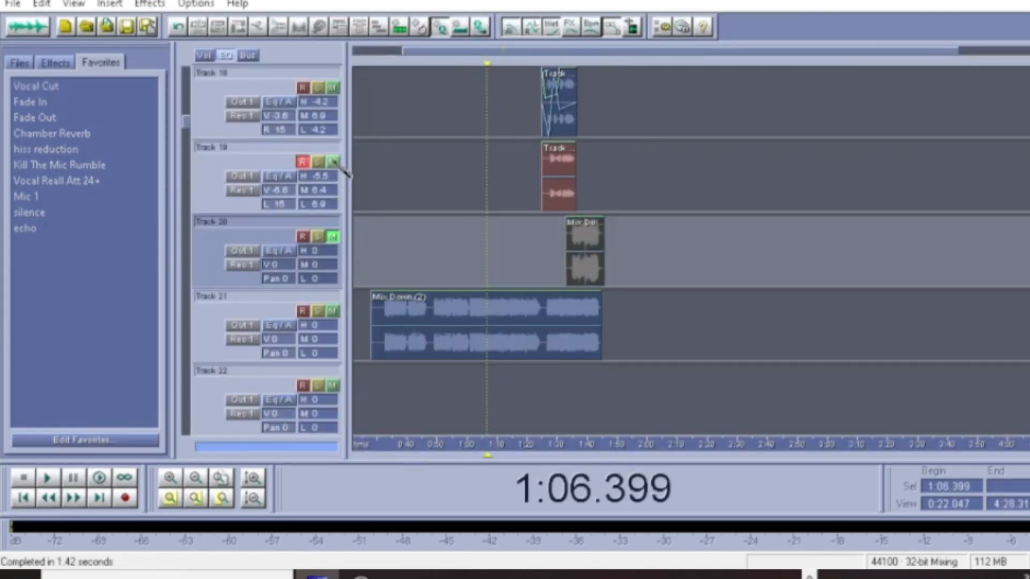
Mute Tracks 19, 18, 17, 16 and 15.
{"action": "left_click", "coordinate": [333, 162]}
{"action": "scroll", "coordinate": [563, 232], "scroll_direction": "up", "scroll_amount": 1}
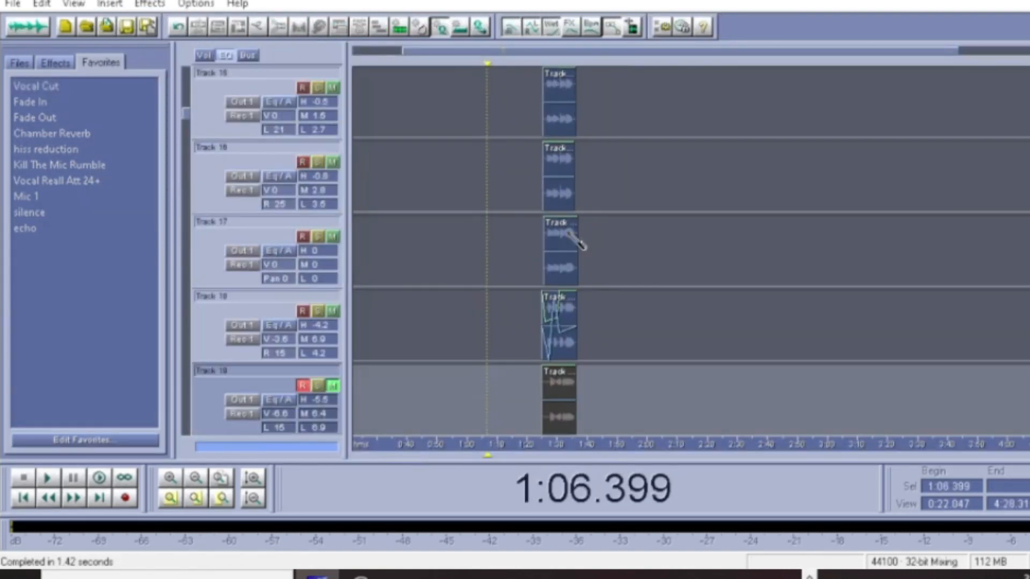
{"action": "left_click", "coordinate": [333, 312]}
{"action": "left_click", "coordinate": [333, 237]}
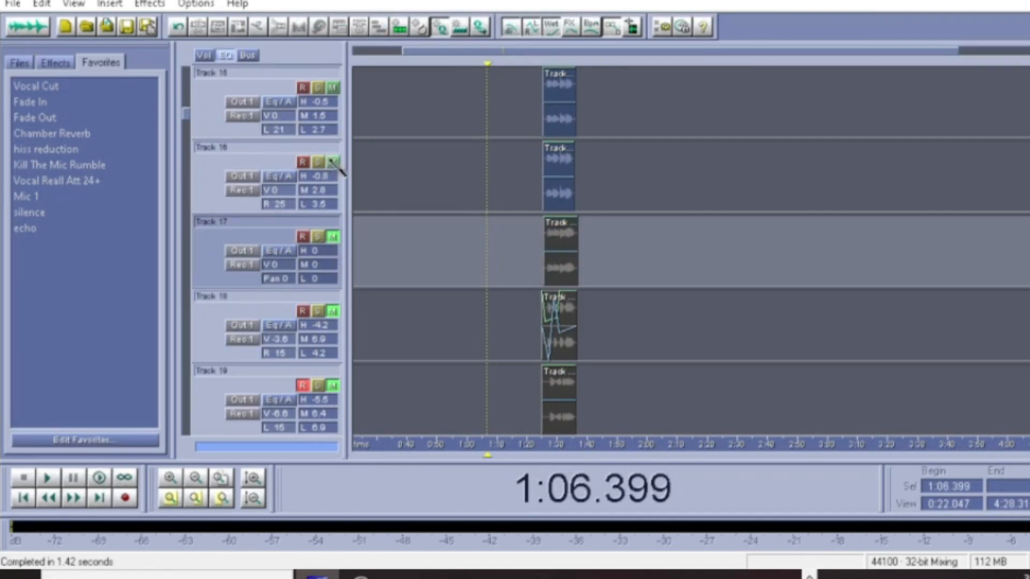
{"action": "left_click", "coordinate": [333, 162]}
{"action": "left_click", "coordinate": [333, 87]}
{"action": "scroll", "coordinate": [354, 270], "scroll_direction": "up", "scroll_amount": 2}
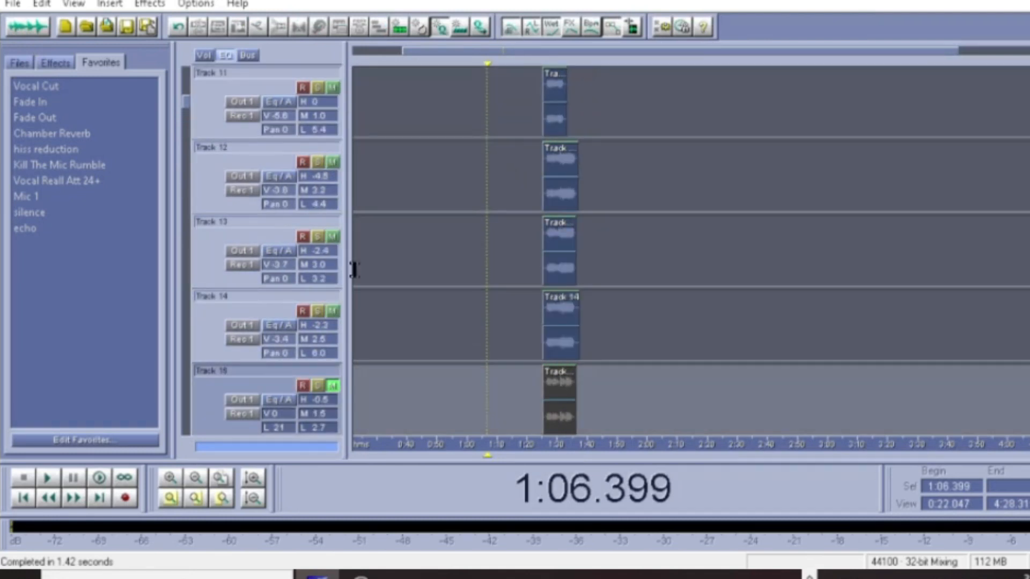
Mute the remaining short vocal tracks from Track 14 up through Track 9.
{"action": "left_click", "coordinate": [333, 311]}
{"action": "left_click", "coordinate": [334, 236]}
{"action": "left_click", "coordinate": [333, 162]}
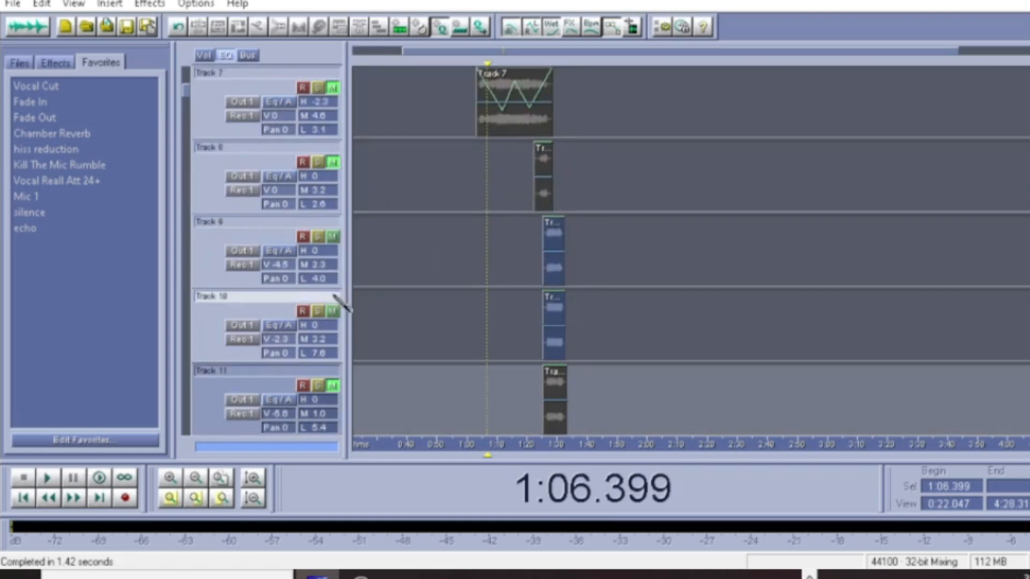
{"action": "scroll", "coordinate": [340, 299], "scroll_direction": "up", "scroll_amount": 3}
{"action": "scroll", "coordinate": [460, 266], "scroll_direction": "down", "scroll_amount": 4}
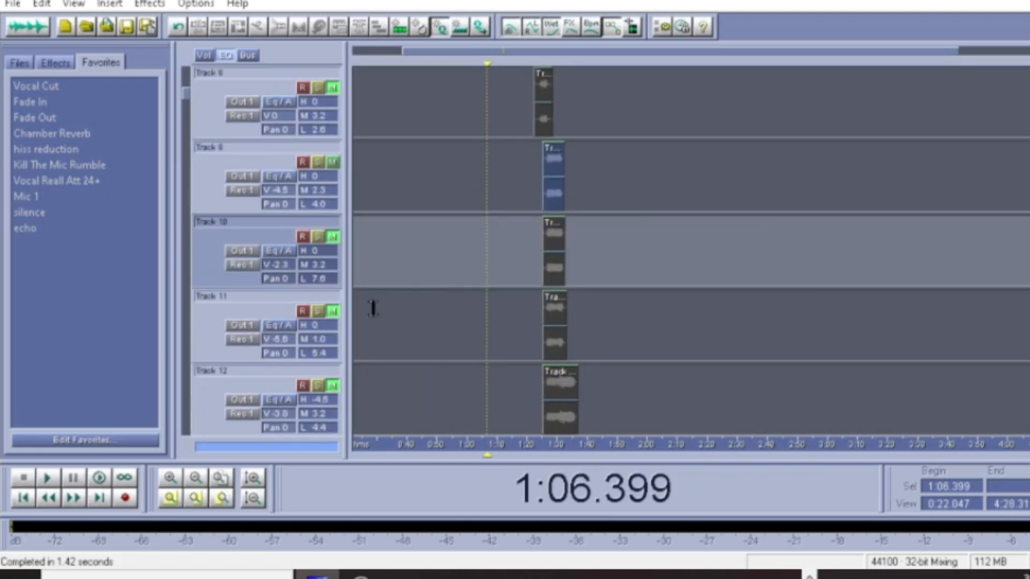
{"action": "left_click", "coordinate": [338, 162]}
{"action": "scroll", "coordinate": [464, 199], "scroll_direction": "up", "scroll_amount": 4}
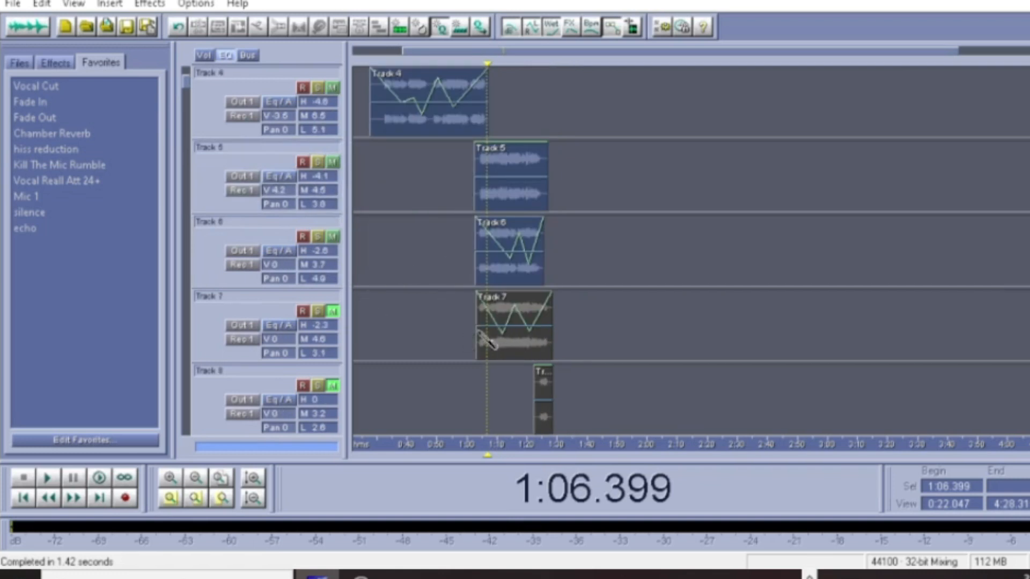
Unmute Tracks 7 and 8 so their vocals can be included in the bounce.
{"action": "scroll", "coordinate": [483, 336], "scroll_direction": "down", "scroll_amount": 3}
{"action": "scroll", "coordinate": [476, 329], "scroll_direction": "up", "scroll_amount": 2}
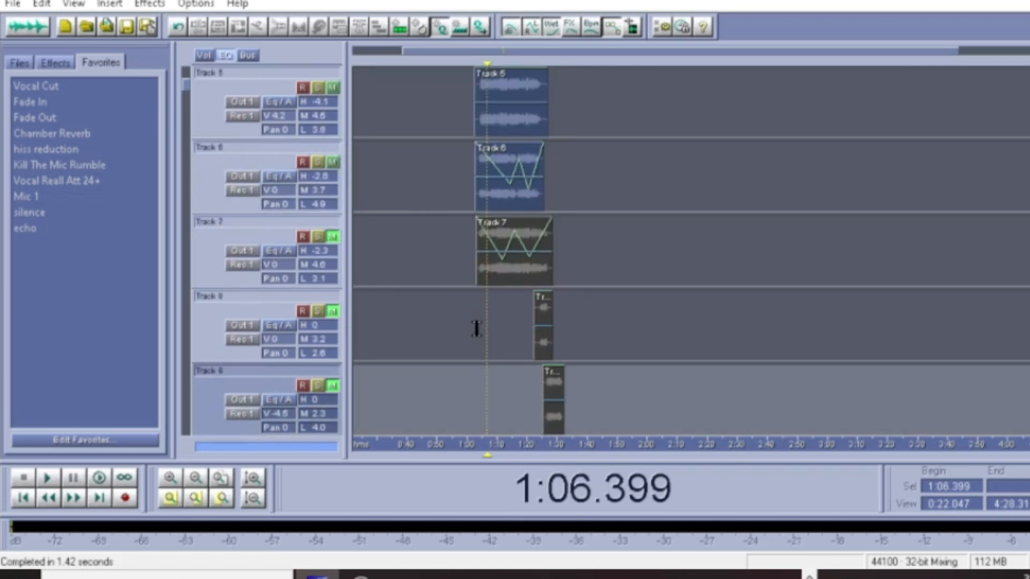
{"action": "left_click", "coordinate": [346, 246]}
{"action": "left_click", "coordinate": [340, 315]}
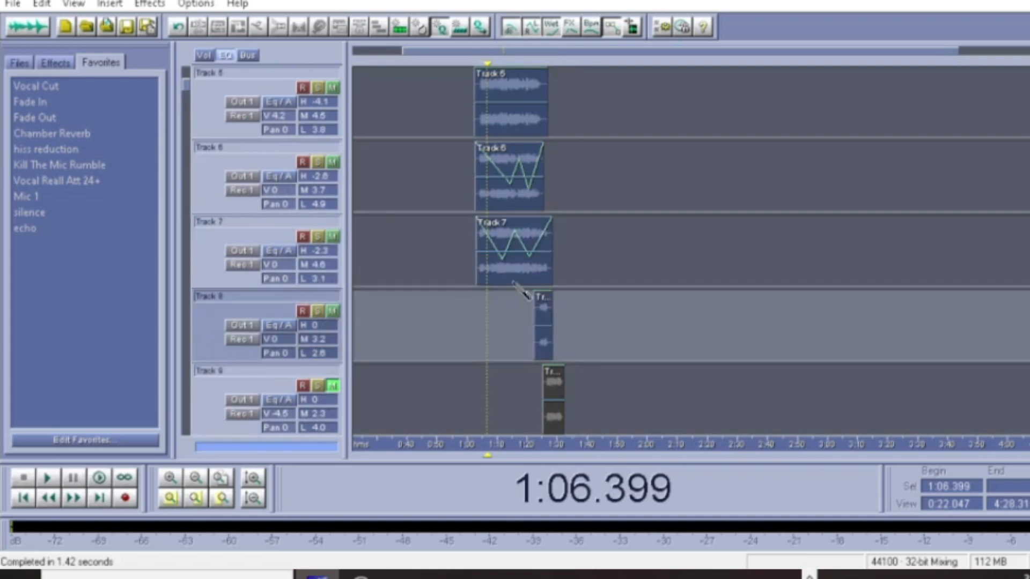
Mute the source vocals on Tracks 9, 8, 7, 6 and 5.
{"action": "scroll", "coordinate": [523, 264], "scroll_direction": "down", "scroll_amount": 2}
{"action": "scroll", "coordinate": [523, 264], "scroll_direction": "down", "scroll_amount": 2}
{"action": "scroll", "coordinate": [535, 269], "scroll_direction": "up", "scroll_amount": 4}
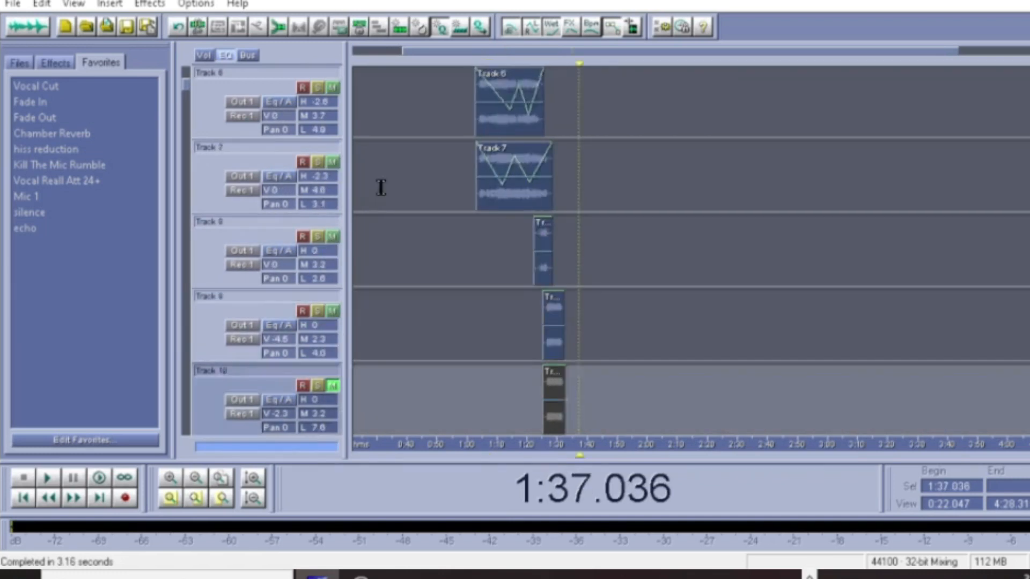
{"action": "scroll", "coordinate": [379, 187], "scroll_direction": "up", "scroll_amount": 1}
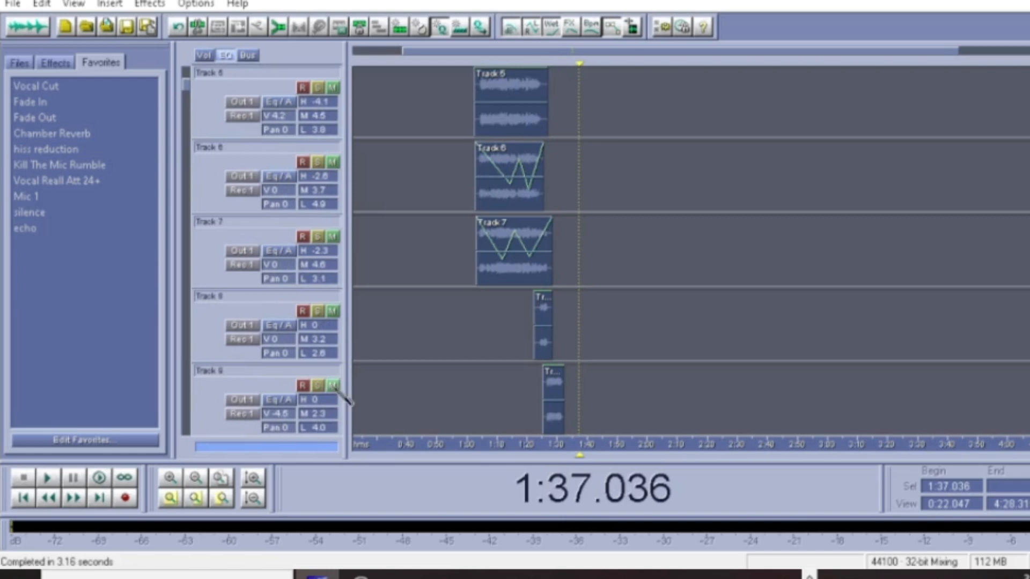
{"action": "left_click", "coordinate": [334, 387]}
{"action": "left_click", "coordinate": [333, 311]}
{"action": "left_click", "coordinate": [333, 236]}
{"action": "left_click", "coordinate": [333, 163]}
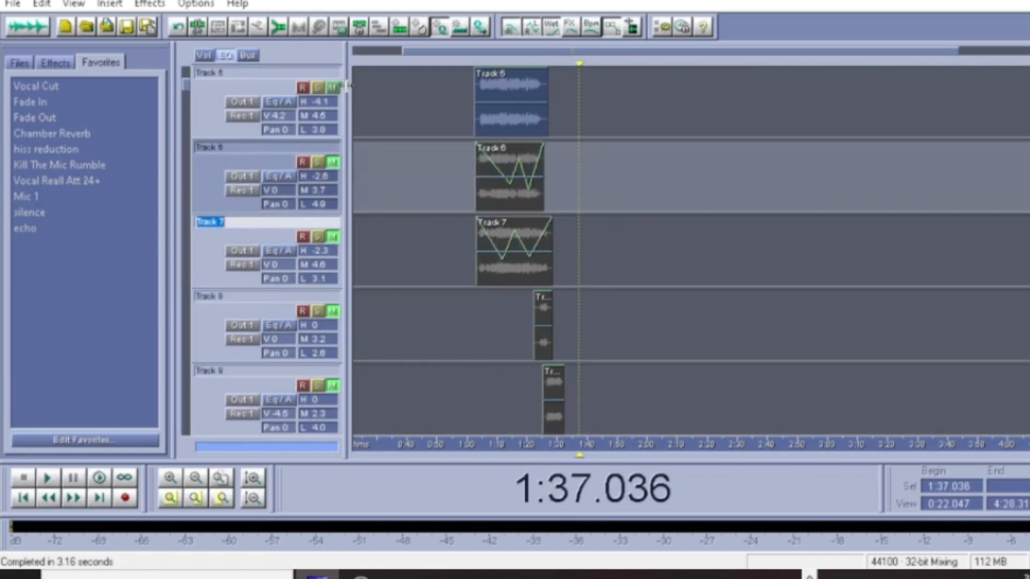
{"action": "left_click", "coordinate": [335, 88]}
Mute the source vocals on Tracks 4, 3 and 2, and unmute the instrumental on Track 1.
{"action": "scroll", "coordinate": [429, 170], "scroll_direction": "up", "scroll_amount": 3}
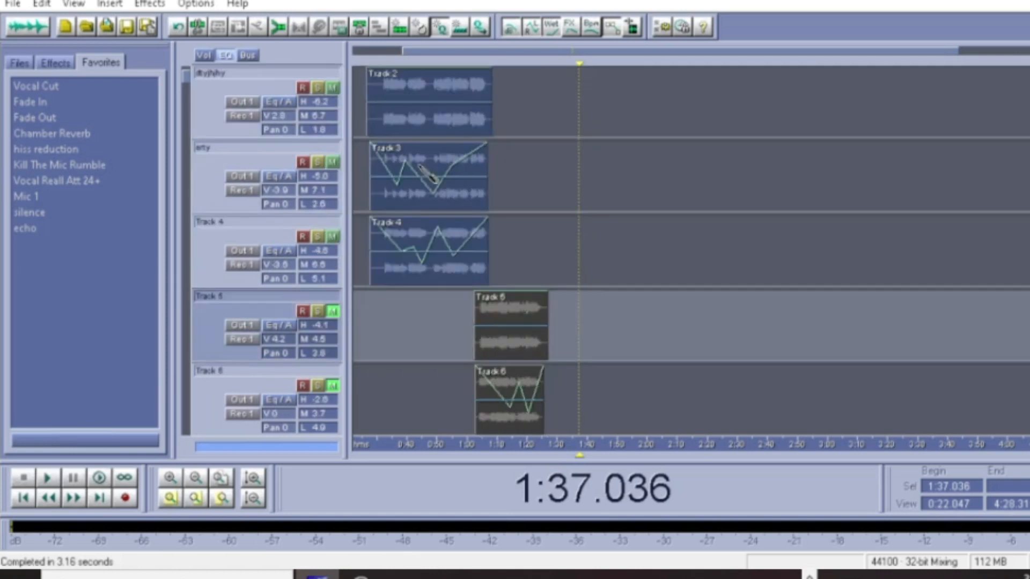
{"action": "left_click", "coordinate": [333, 236]}
{"action": "left_click", "coordinate": [333, 162]}
{"action": "left_click", "coordinate": [333, 87]}
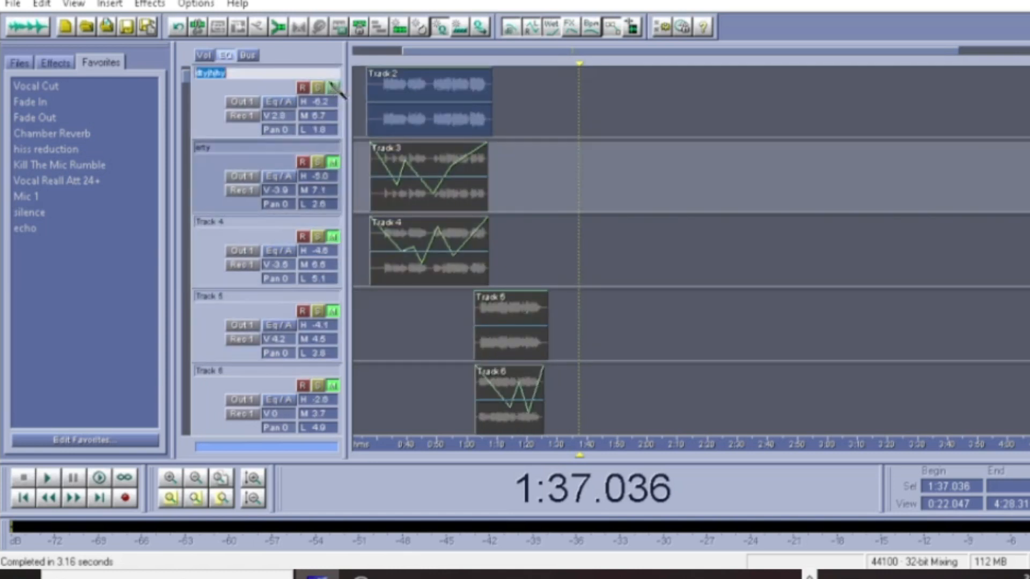
{"action": "scroll", "coordinate": [490, 252], "scroll_direction": "up", "scroll_amount": 1}
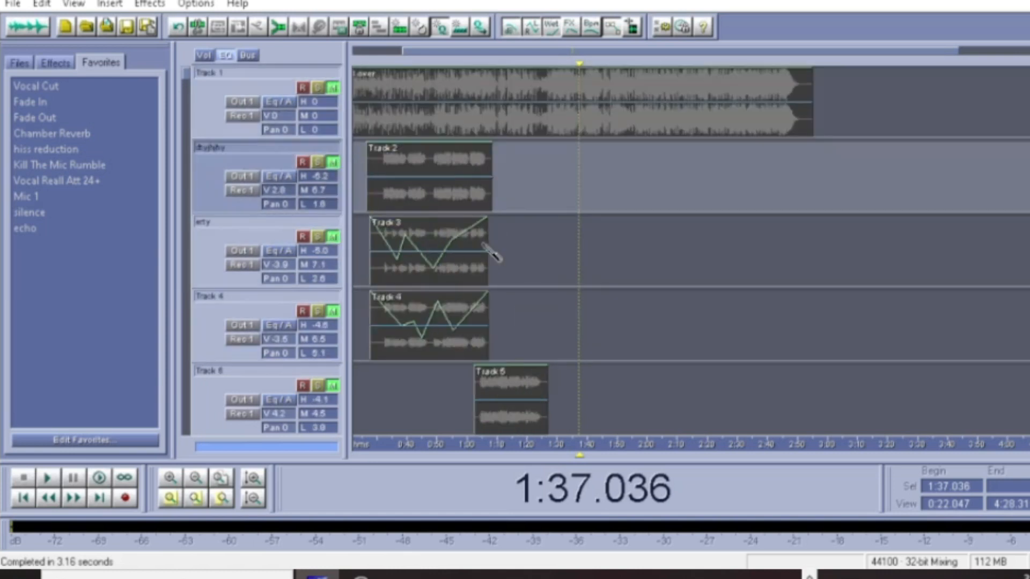
{"action": "left_click", "coordinate": [330, 89]}
Open the Mix Down (2) clip from Track 21 in the waveform editor and apply Dynamics Processing to the entire clip.
{"action": "scroll", "coordinate": [583, 198], "scroll_direction": "down", "scroll_amount": 17}
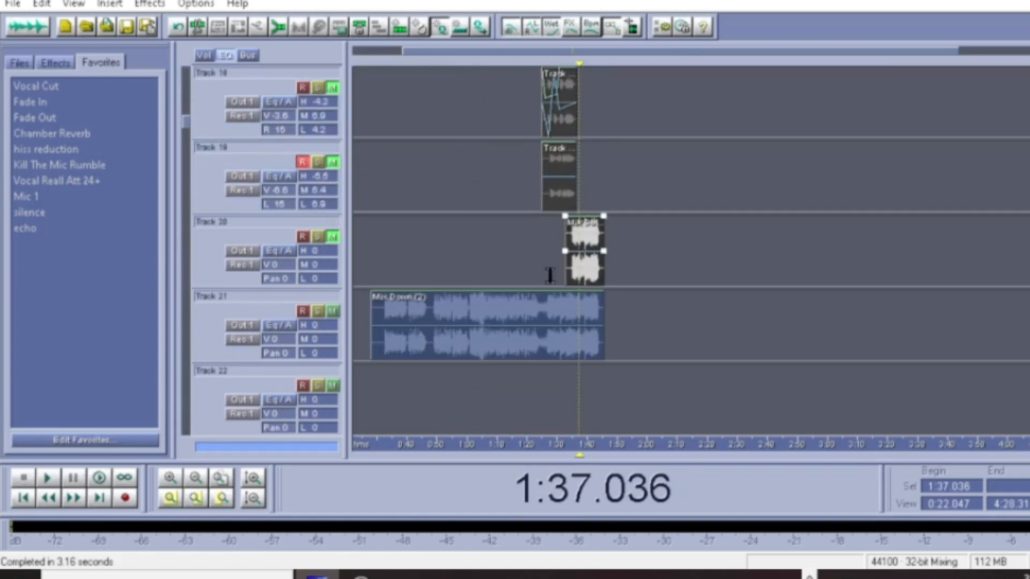
{"action": "double_click", "coordinate": [394, 351]}
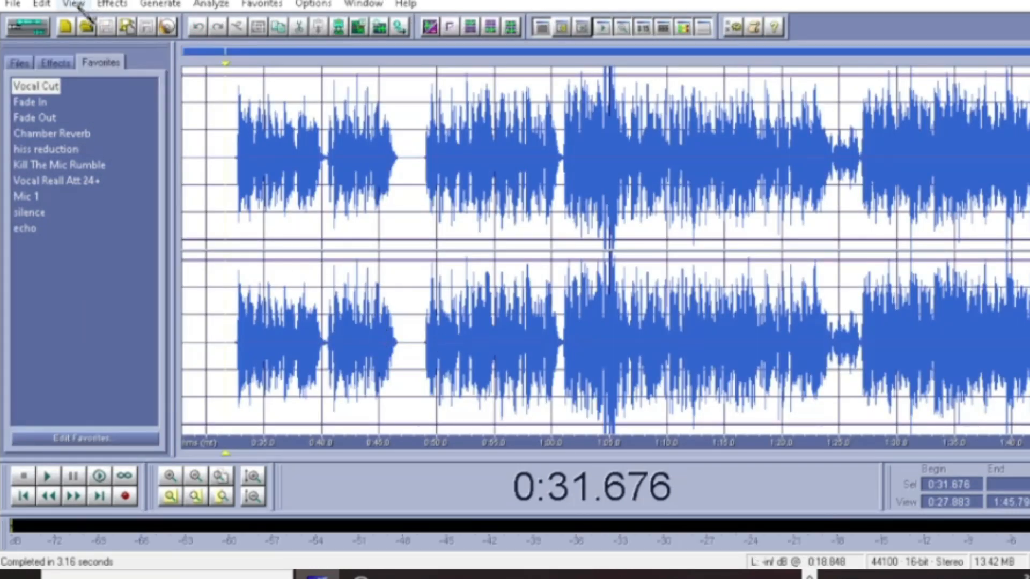
{"action": "left_click", "coordinate": [41, 3]}
{"action": "mouse_move", "coordinate": [160, 5]}
{"action": "mouse_move", "coordinate": [112, 4]}
{"action": "mouse_move", "coordinate": [203, 88]}
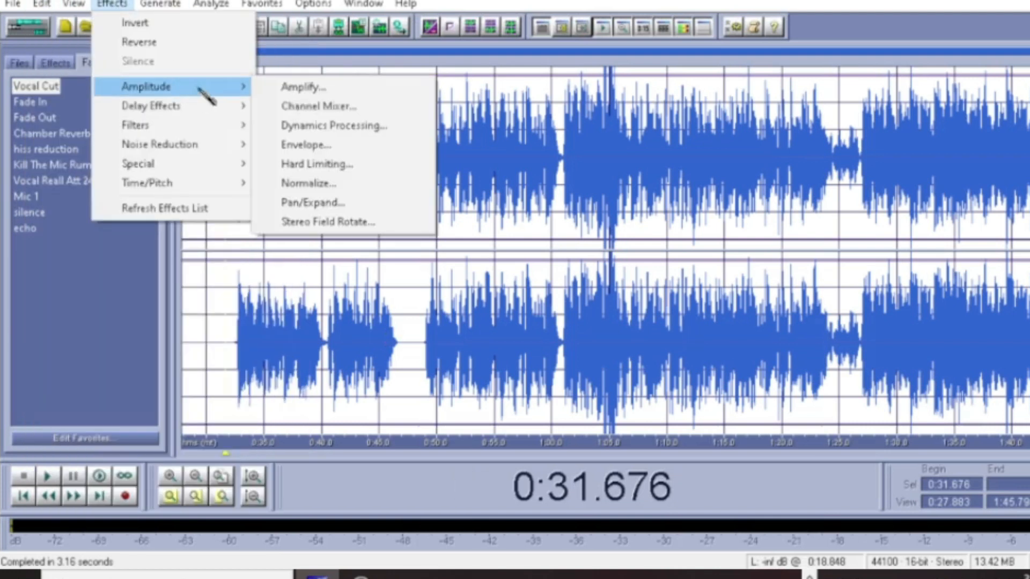
{"action": "left_click", "coordinate": [328, 127]}
{"action": "left_click", "coordinate": [799, 370]}
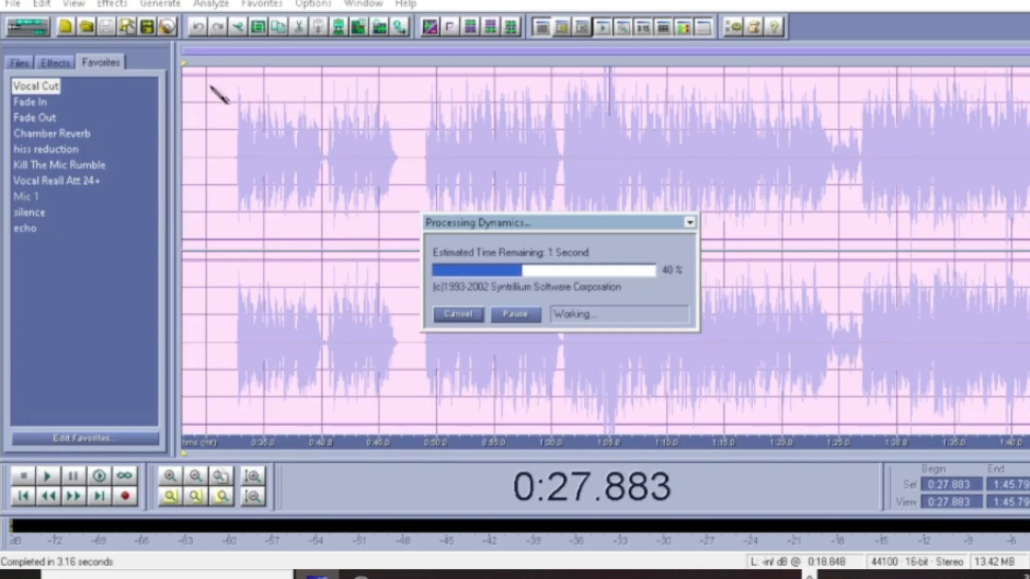
Return to the multitrack session and play it from about 0:31 to hear the processed mixdown with the instrumental.
{"action": "left_click", "coordinate": [28, 26]}
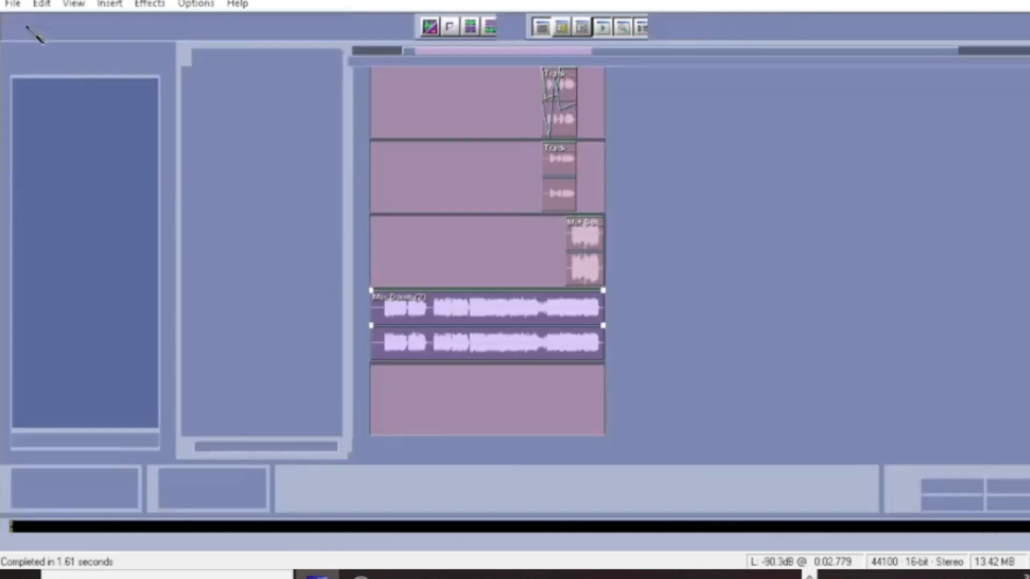
{"action": "left_click", "coordinate": [380, 363]}
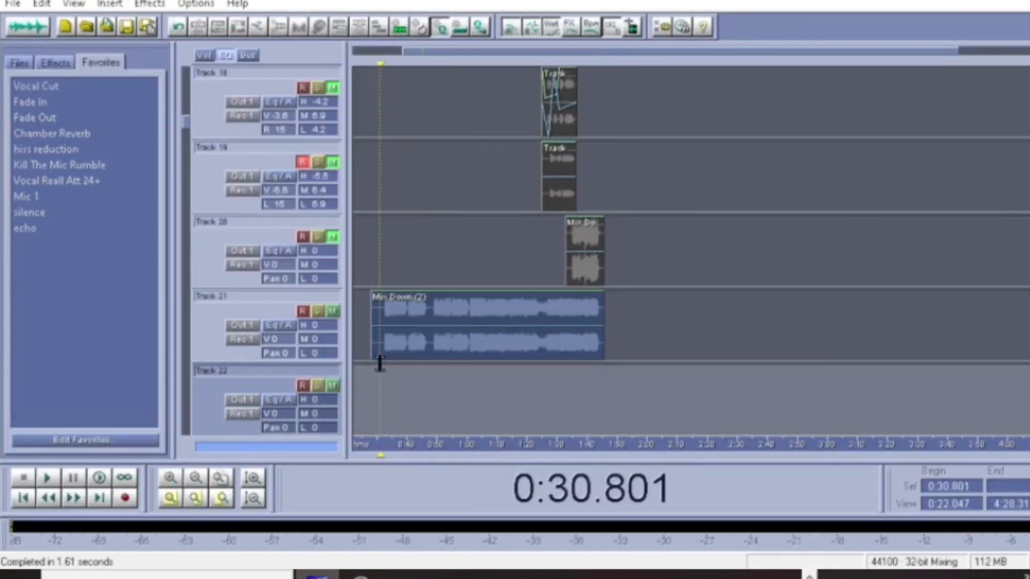
{"action": "left_click", "coordinate": [47, 477]}
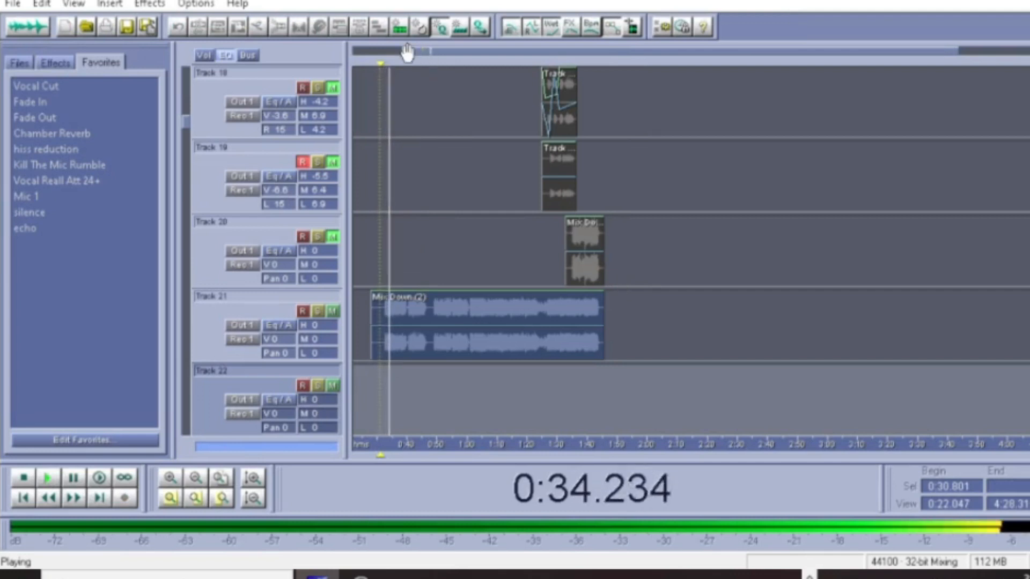
Set Track 21's EQ to highs -3.0, mids 3.9 and lows 2.4, with the track volume at 1.1.
{"action": "scroll", "coordinate": [416, 54], "scroll_direction": "up", "scroll_amount": 2}
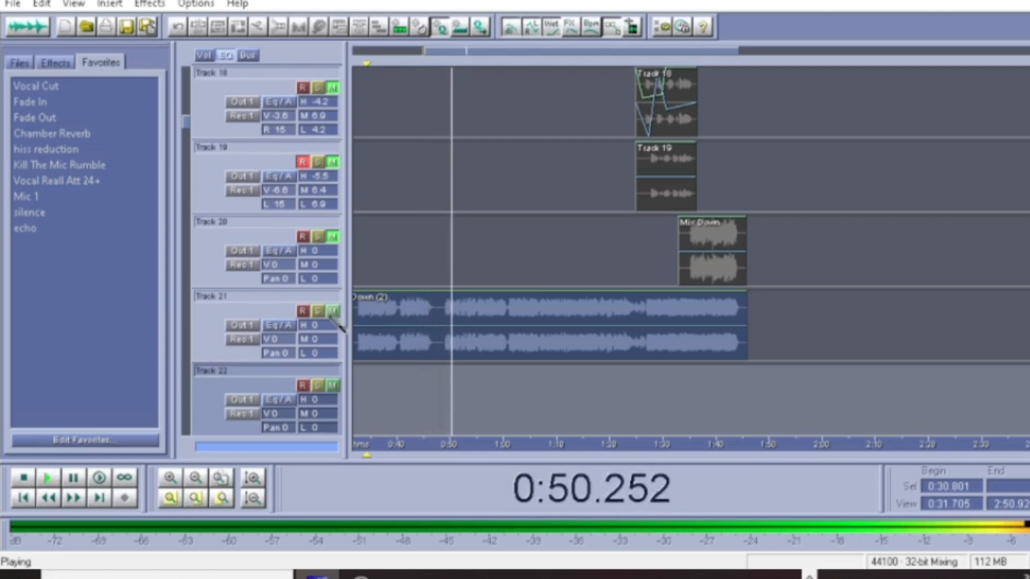
{"action": "mouse_move", "coordinate": [459, 52]}
{"action": "left_mouse_down"}
{"action": "mouse_move", "coordinate": [425, 52]}
{"action": "mouse_move", "coordinate": [444, 51]}
{"action": "left_mouse_up"}
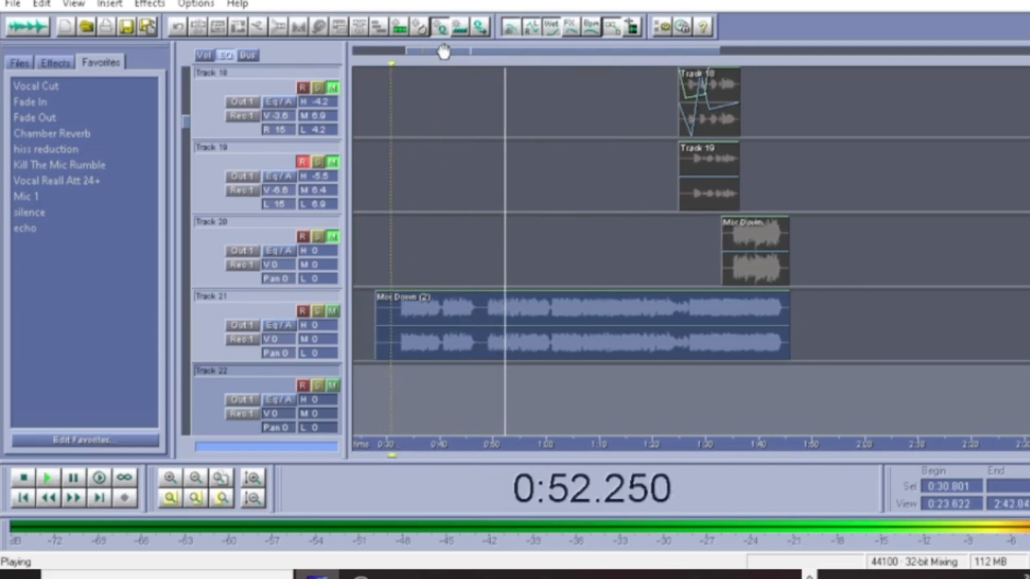
{"action": "scroll", "coordinate": [450, 52], "scroll_direction": "up", "scroll_amount": 2}
{"action": "mouse_move", "coordinate": [327, 341]}
{"action": "left_mouse_down"}
{"action": "mouse_move", "coordinate": [338, 341]}
{"action": "mouse_move", "coordinate": [291, 341]}
{"action": "mouse_move", "coordinate": [332, 347]}
{"action": "mouse_move", "coordinate": [332, 333]}
{"action": "left_mouse_up"}
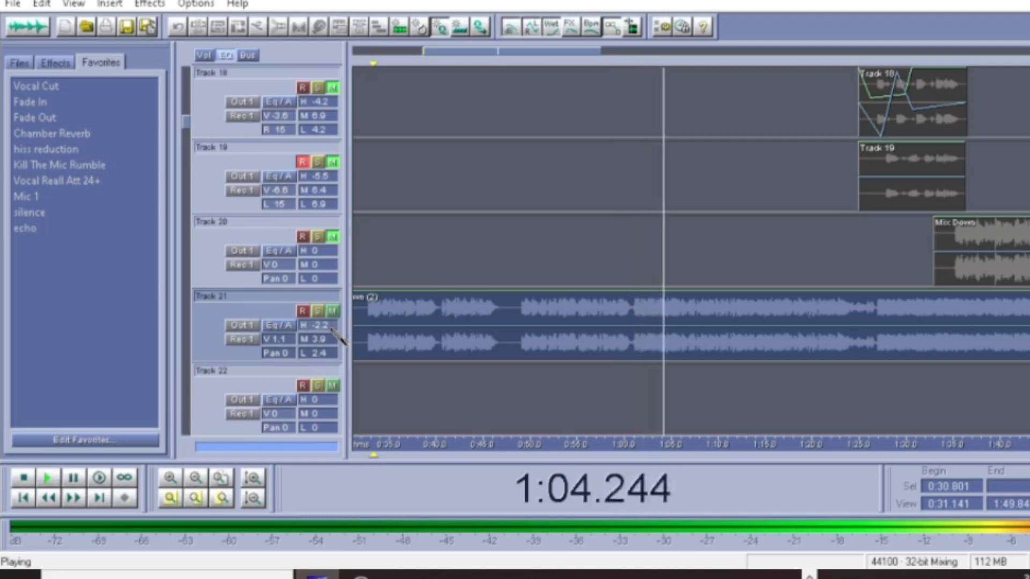
{"action": "left_click_drag", "start_coordinate": [305, 326], "coordinate": [313, 331]}
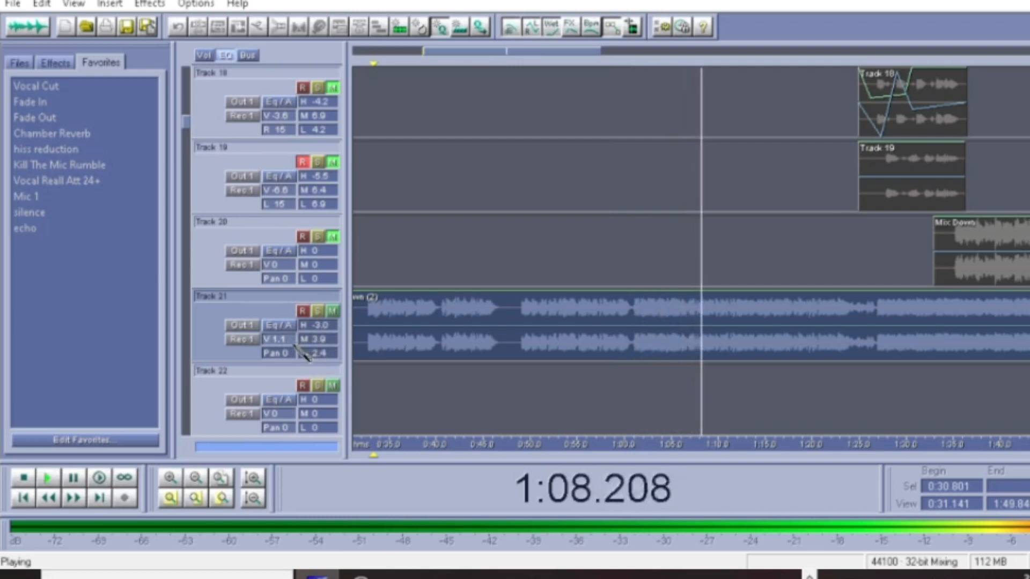
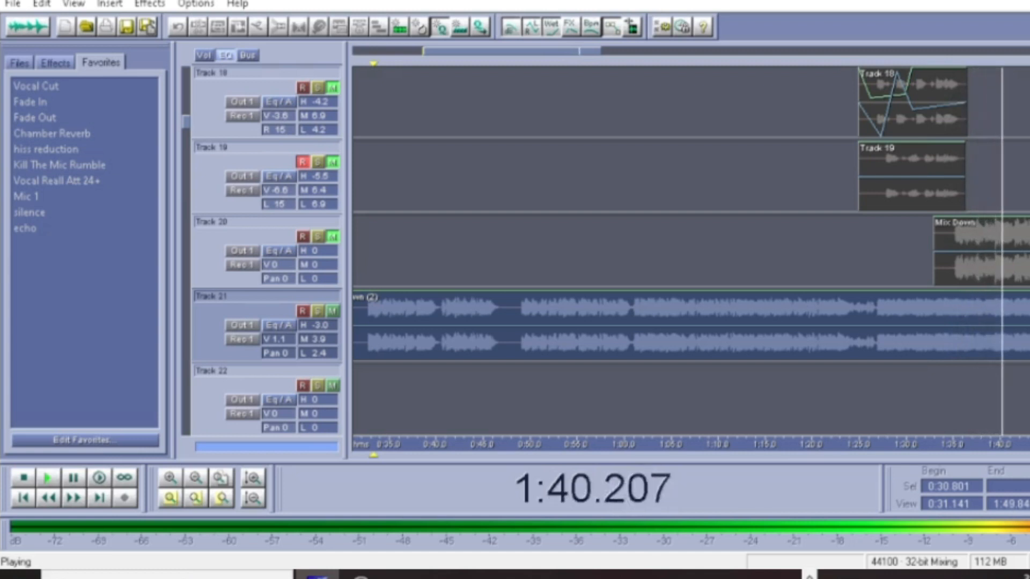
Stop playback and place the cursor at the start of the Mix Down (2) clip on Track 21.
{"action": "scroll", "coordinate": [818, 299], "scroll_direction": "up", "scroll_amount": 5}
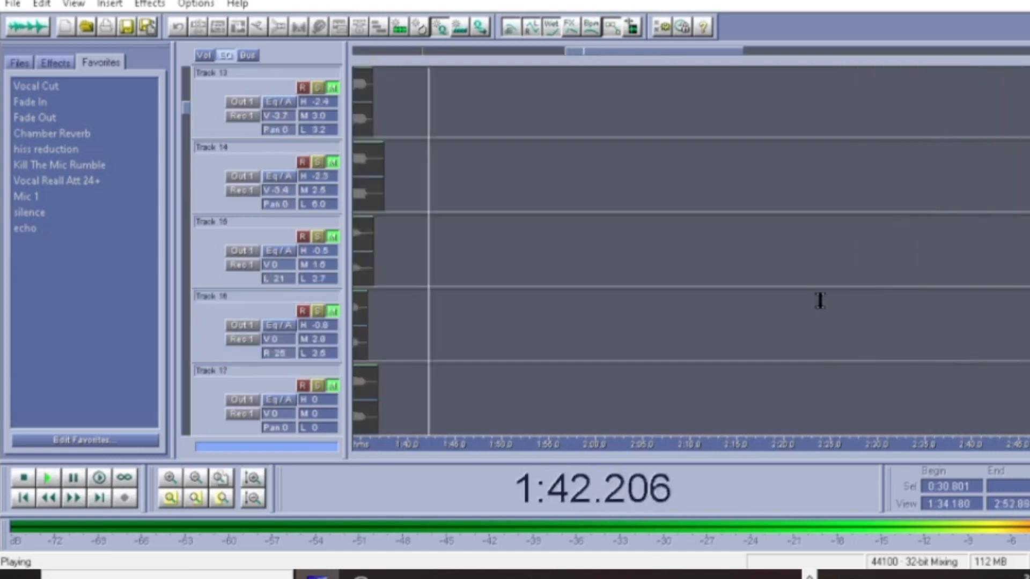
{"action": "scroll", "coordinate": [498, 306], "scroll_direction": "up", "scroll_amount": 1}
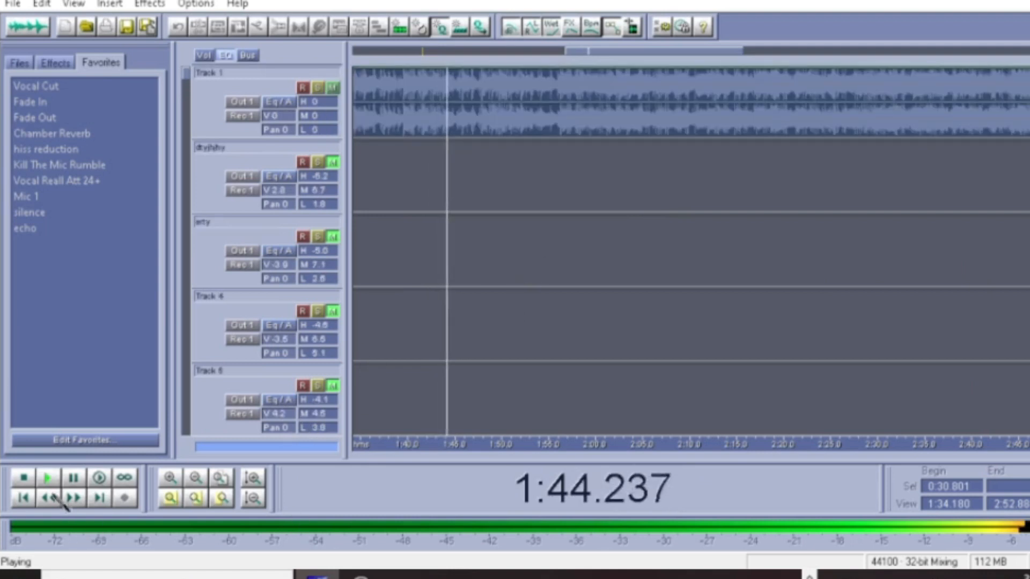
{"action": "left_click", "coordinate": [24, 477]}
{"action": "scroll", "coordinate": [489, 116], "scroll_direction": "down", "scroll_amount": 1}
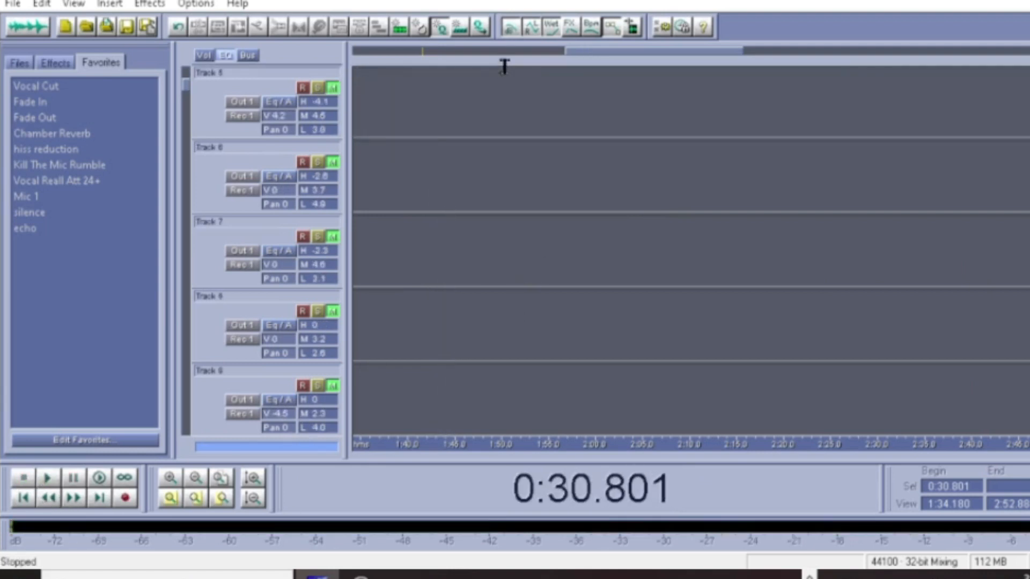
{"action": "scroll", "coordinate": [506, 60], "scroll_direction": "down", "scroll_amount": 2}
{"action": "scroll", "coordinate": [584, 290], "scroll_direction": "down", "scroll_amount": 1}
{"action": "scroll", "coordinate": [606, 247], "scroll_direction": "up", "scroll_amount": 3}
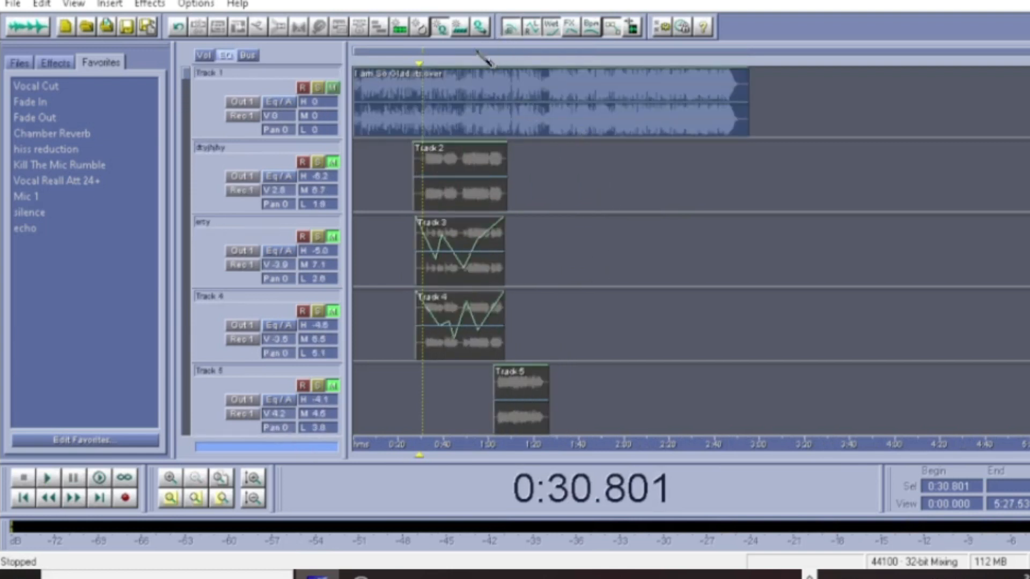
{"action": "scroll", "coordinate": [599, 208], "scroll_direction": "down", "scroll_amount": 8}
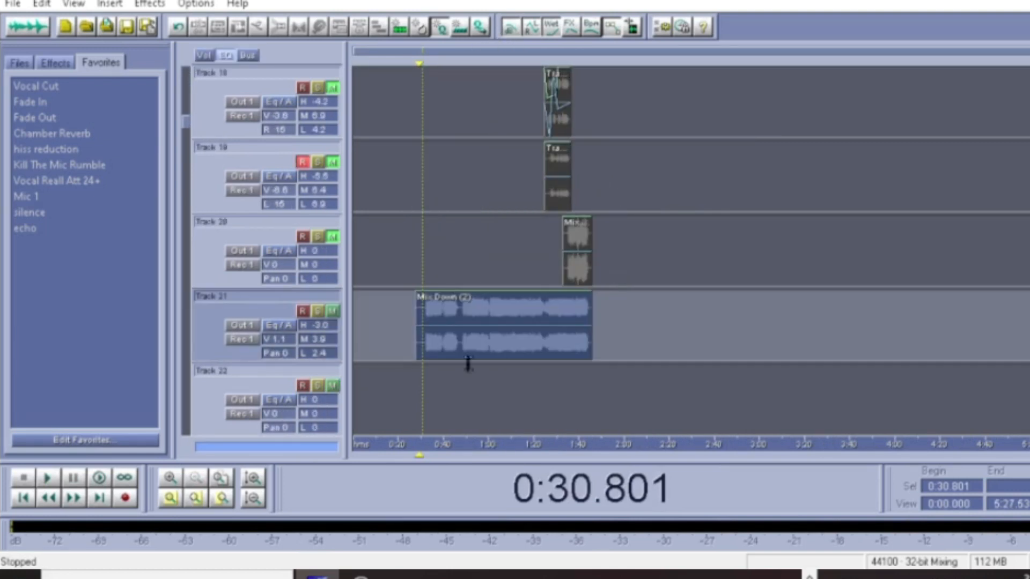
{"action": "left_click", "coordinate": [413, 316]}
{"action": "left_click", "coordinate": [417, 315]}
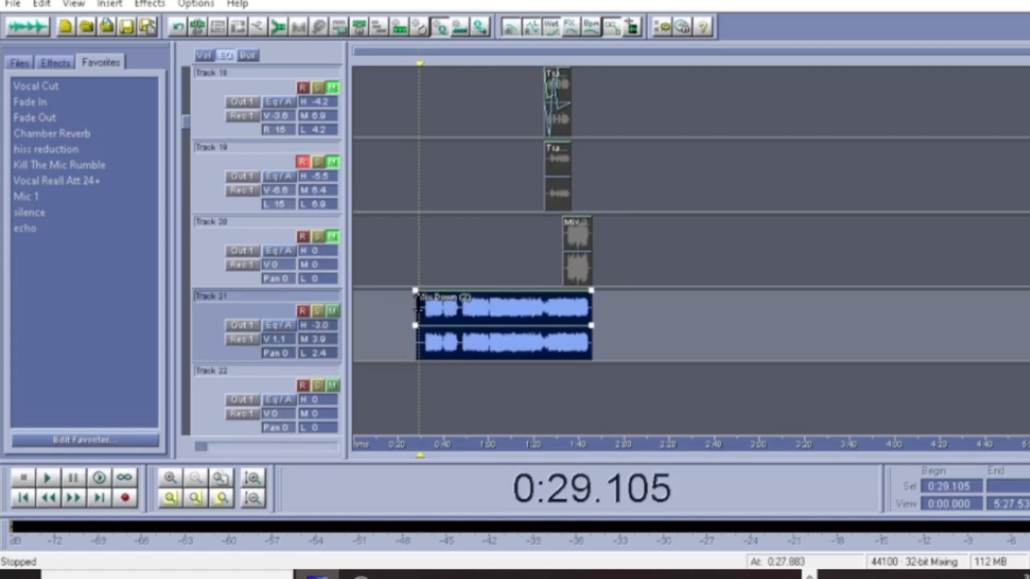
{"action": "left_click", "coordinate": [416, 313]}
Review the session layout from the instrumental on Track 1 to the Mix Down (2) clip on Track 21.
{"action": "scroll", "coordinate": [478, 222], "scroll_direction": "up", "scroll_amount": 8}
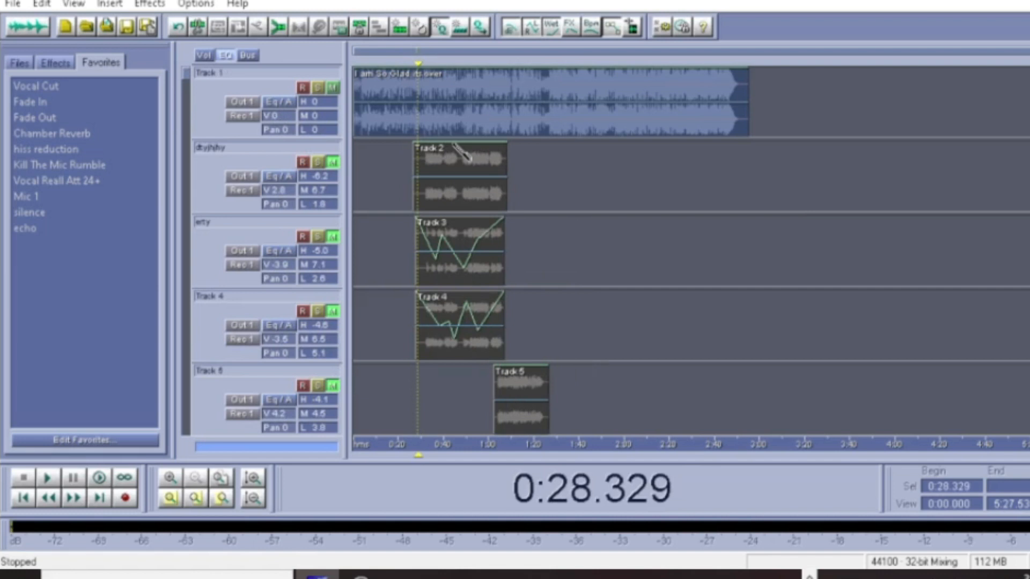
{"action": "scroll", "coordinate": [639, 248], "scroll_direction": "down", "scroll_amount": 3}
{"action": "scroll", "coordinate": [620, 197], "scroll_direction": "up", "scroll_amount": 3}
{"action": "left_click_drag", "start_coordinate": [682, 177], "coordinate": [791, 176]}
{"action": "left_click", "coordinate": [664, 232]}
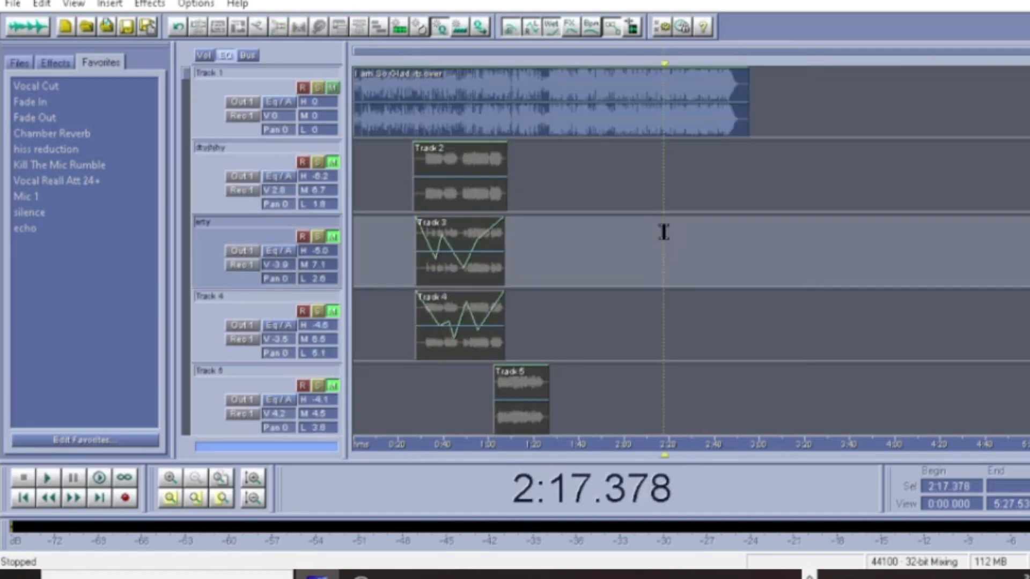
{"action": "scroll", "coordinate": [573, 196], "scroll_direction": "down", "scroll_amount": 8}
{"action": "left_click", "coordinate": [593, 273]}
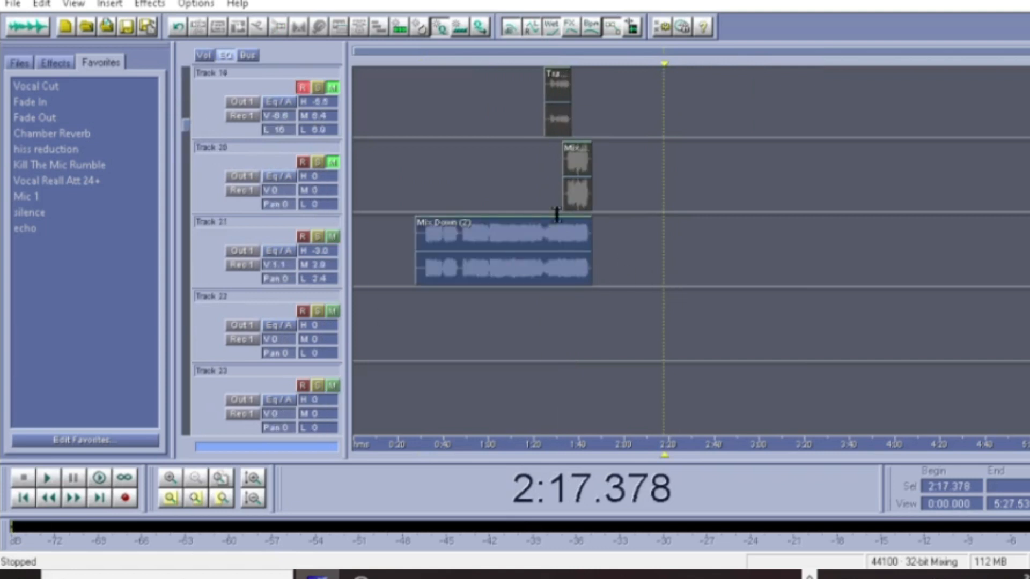
{"action": "scroll", "coordinate": [557, 214], "scroll_direction": "up", "scroll_amount": 8}
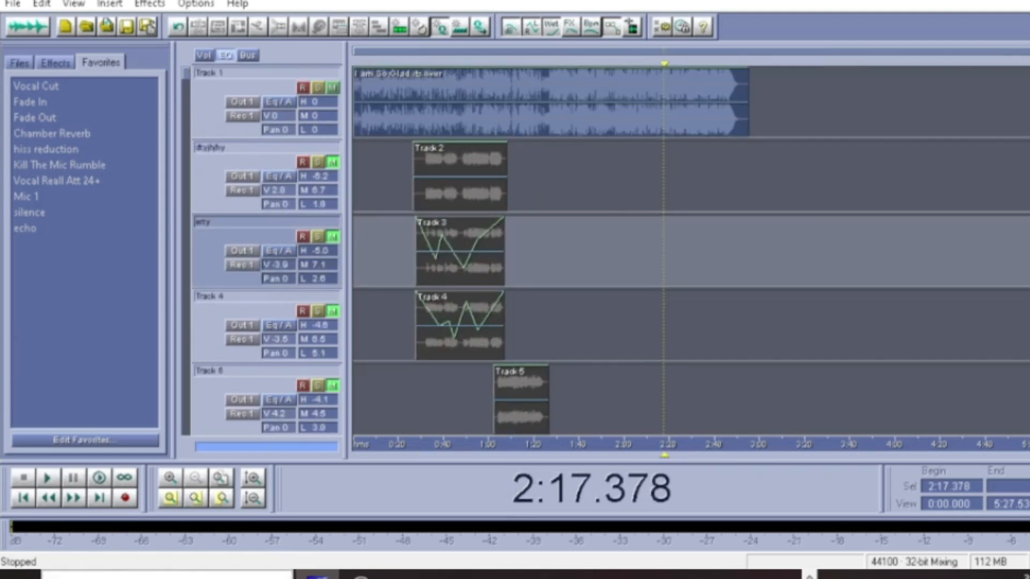
Minimize Cool Edit Pro and launch Cakewalk by BandLab from the desktop.
{"action": "mouse_move", "coordinate": [316, 576]}
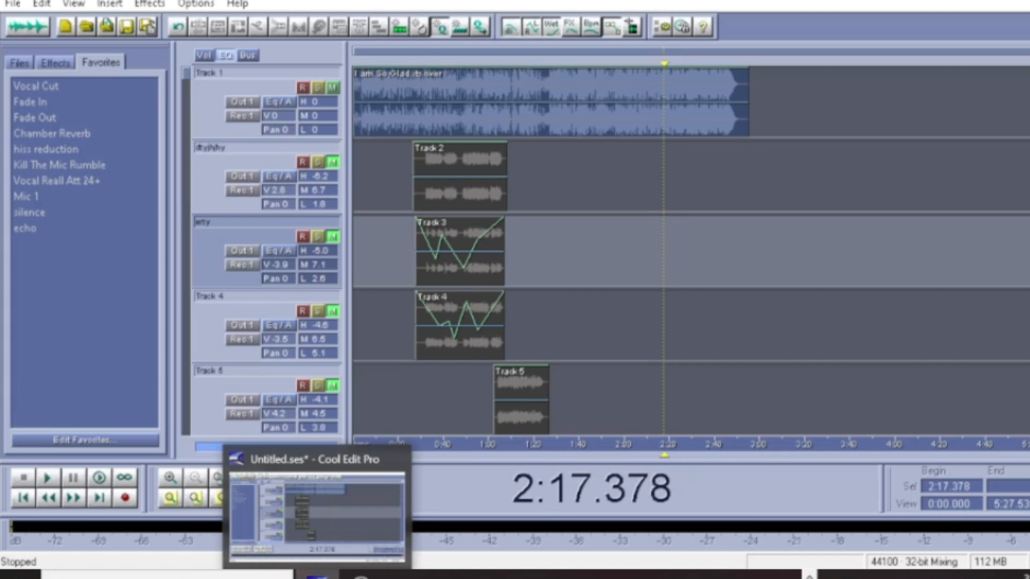
{"action": "left_click", "coordinate": [1003, 1]}
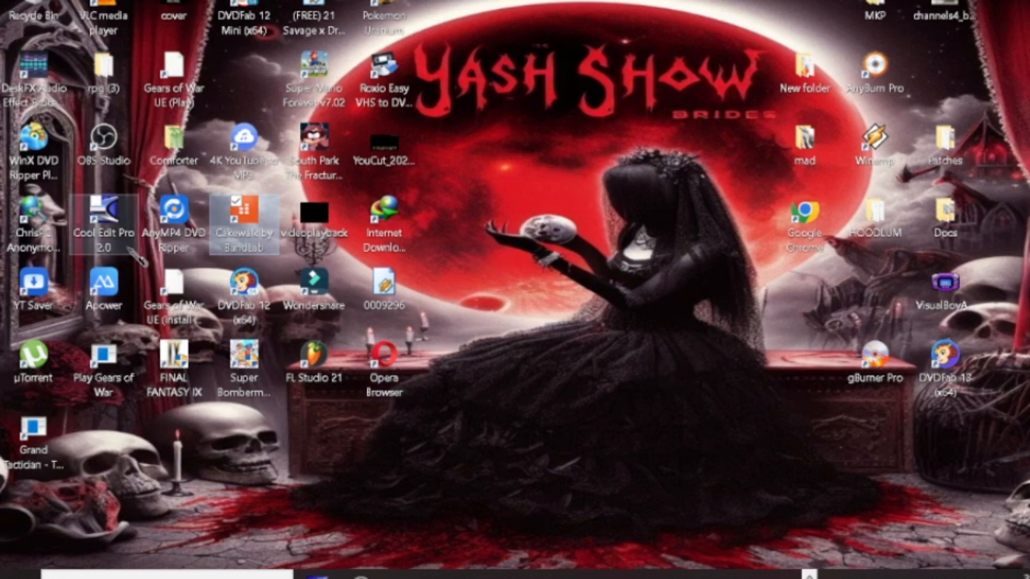
{"action": "left_click", "coordinate": [244, 236]}
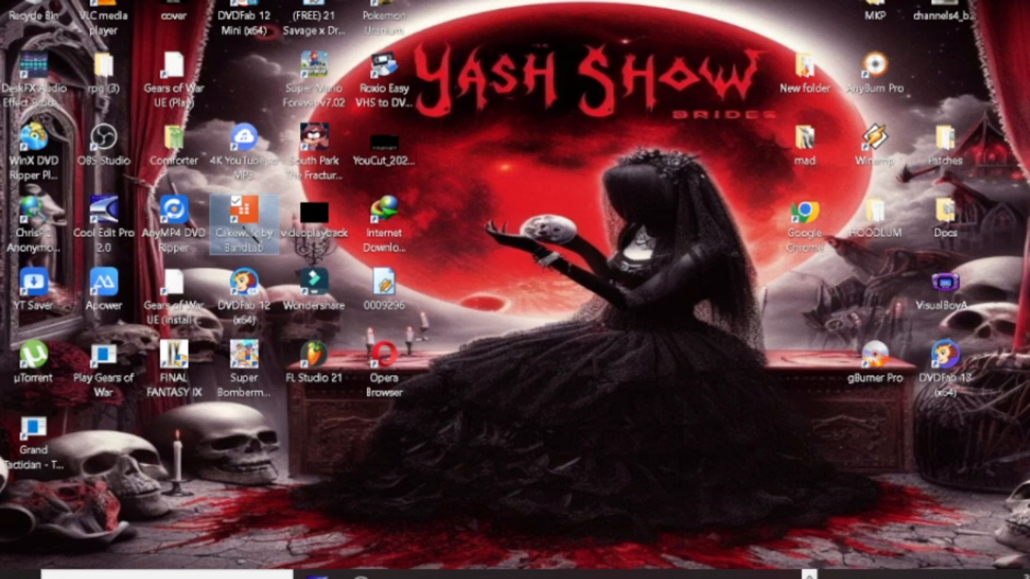
{"action": "left_click", "coordinate": [122, 261]}
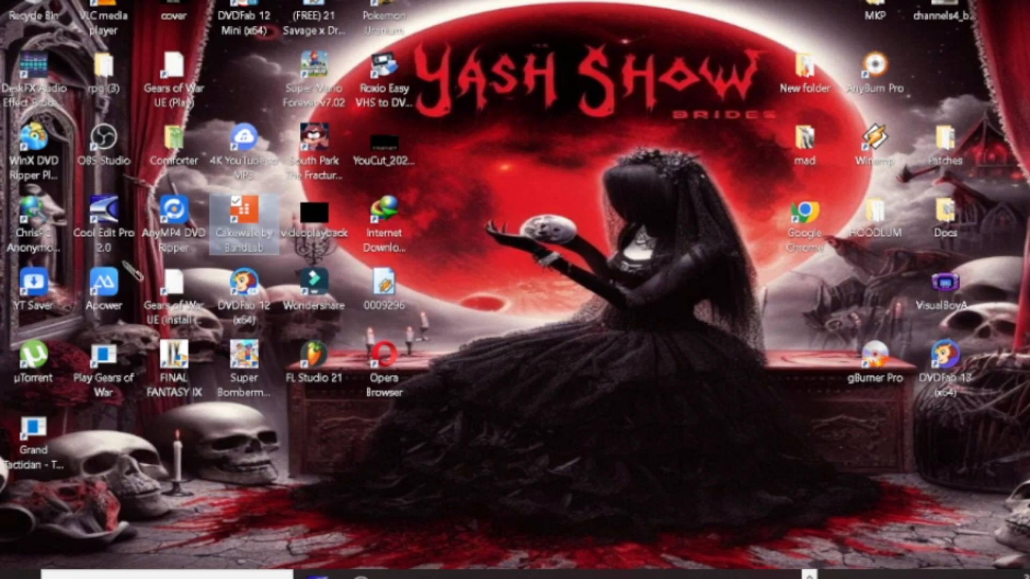
{"action": "double_click", "coordinate": [256, 217]}
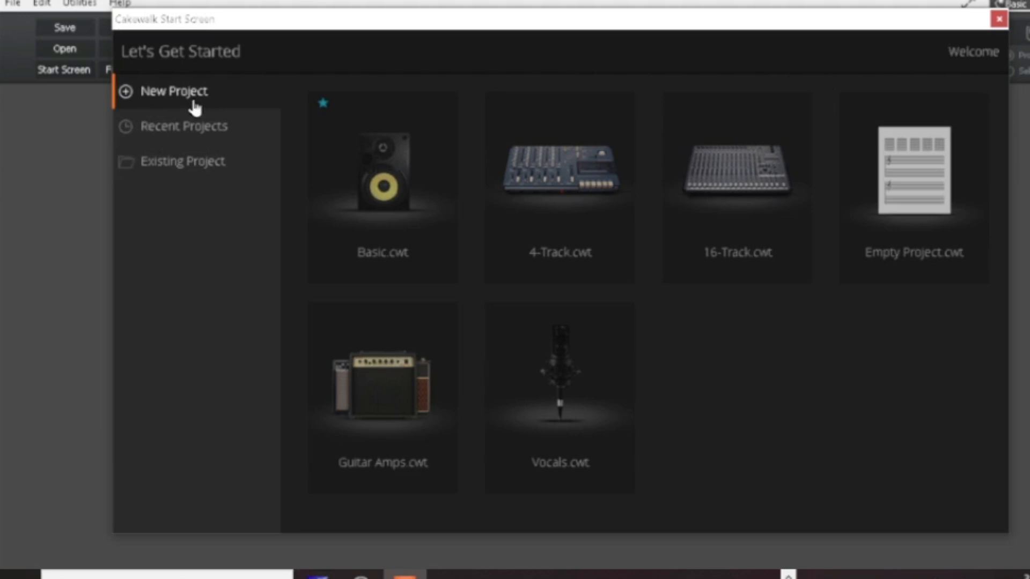
Switch back to Cool Edit Pro and examine the full list of available tracks down to the last one.
{"action": "left_click", "coordinate": [318, 577]}
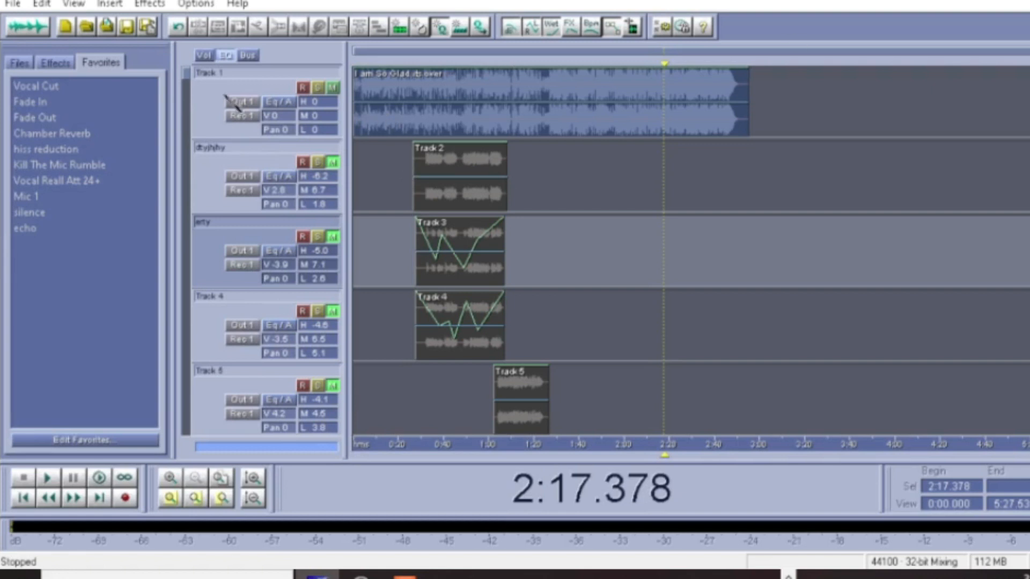
{"action": "left_click_drag", "start_coordinate": [185, 81], "coordinate": [188, 432]}
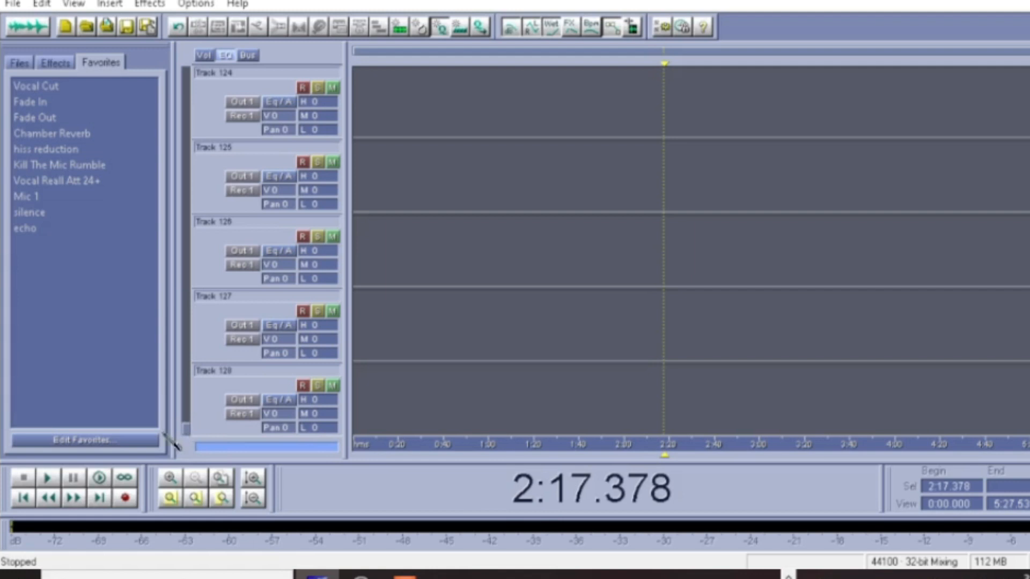
{"action": "left_click_drag", "start_coordinate": [185, 437], "coordinate": [189, 67]}
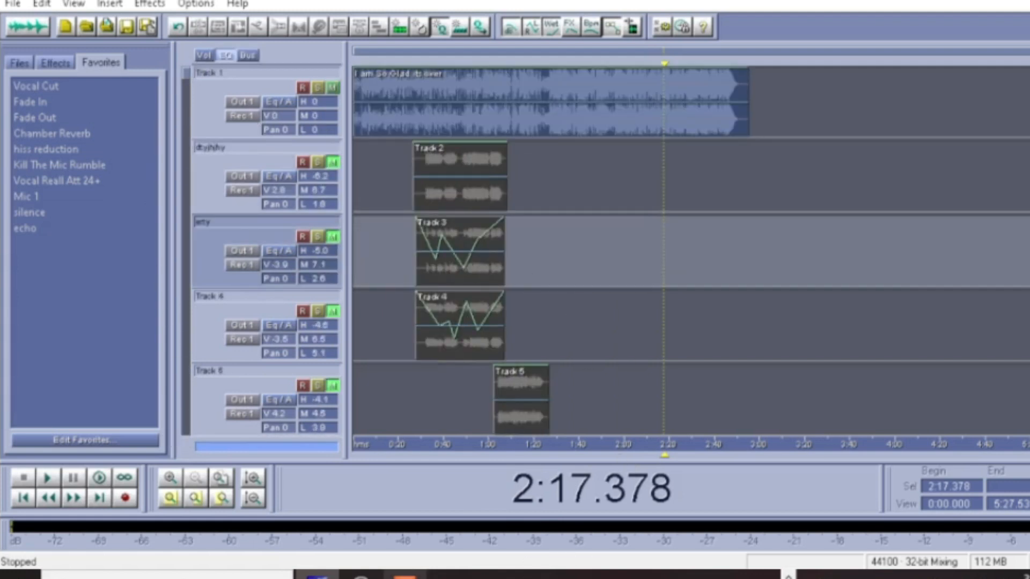
Look over the instrumental, the muted vocal tracks and the mixdown clips across the multitrack session.
{"action": "mouse_move", "coordinate": [360, 575]}
{"action": "scroll", "coordinate": [545, 255], "scroll_direction": "down", "scroll_amount": 4}
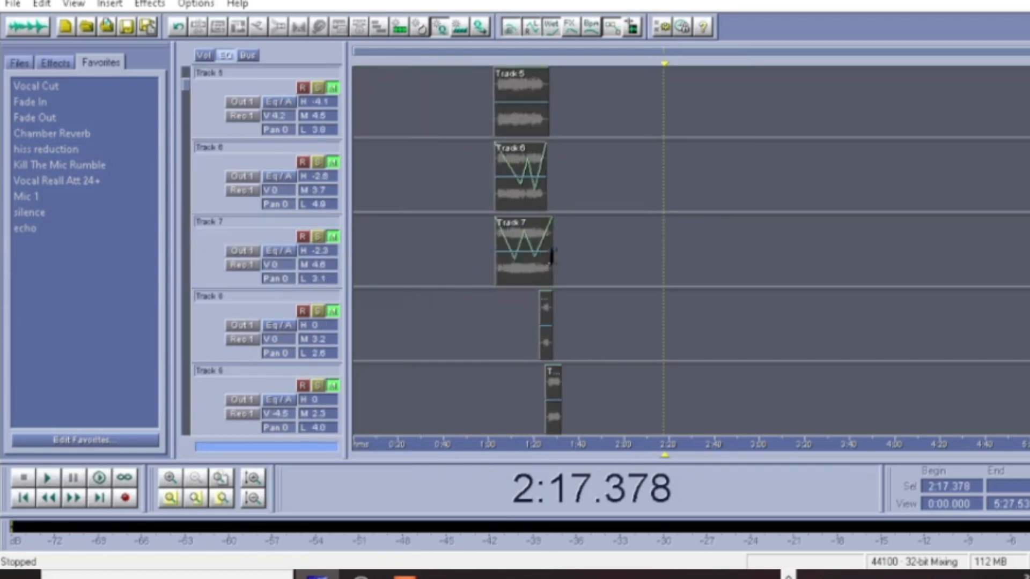
{"action": "scroll", "coordinate": [516, 234], "scroll_direction": "up", "scroll_amount": 4}
{"action": "scroll", "coordinate": [457, 213], "scroll_direction": "down", "scroll_amount": 15}
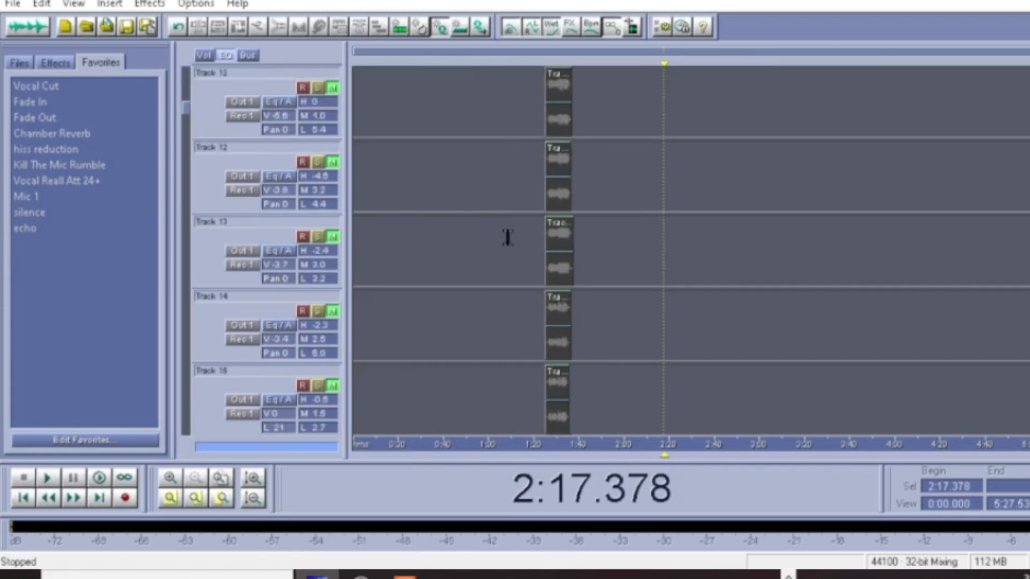
{"action": "scroll", "coordinate": [568, 274], "scroll_direction": "up", "scroll_amount": 15}
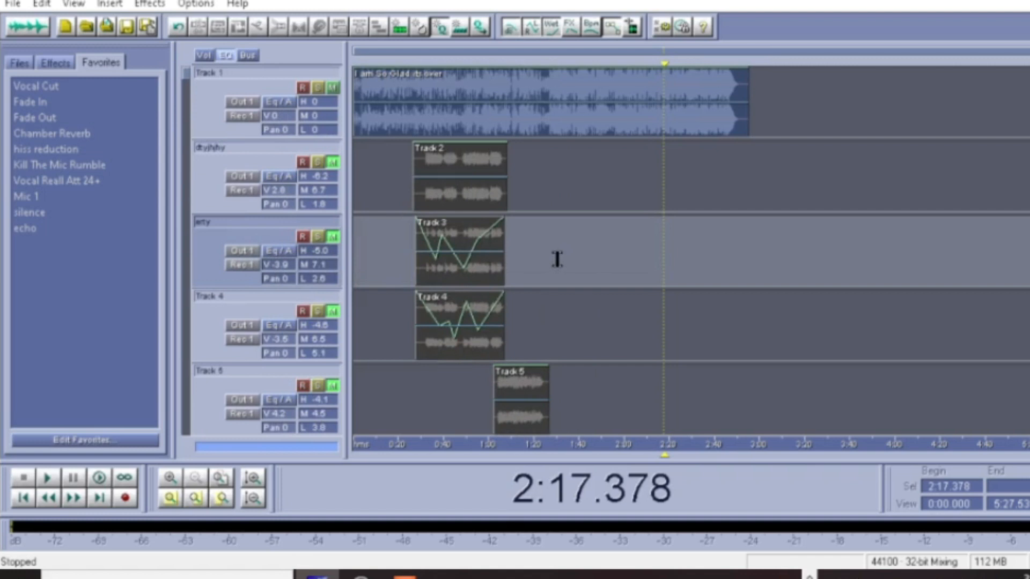
{"action": "scroll", "coordinate": [604, 236], "scroll_direction": "down", "scroll_amount": 12}
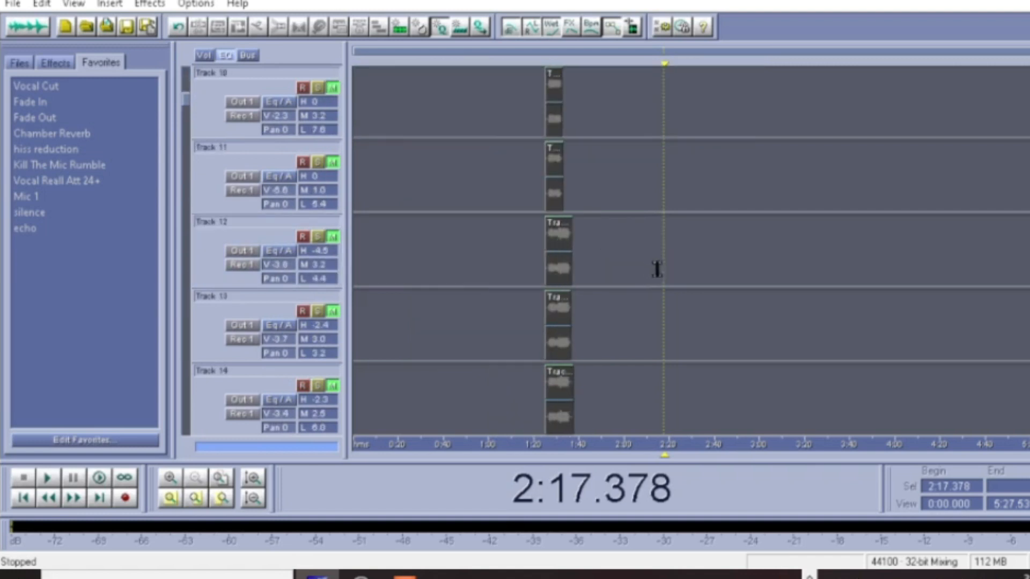
{"action": "scroll", "coordinate": [702, 217], "scroll_direction": "up", "scroll_amount": 12}
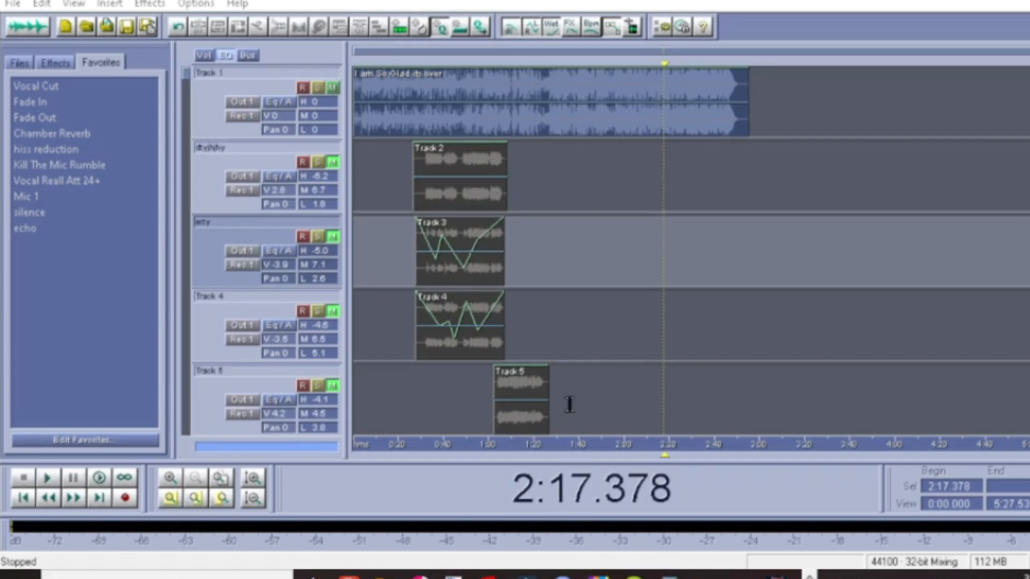
{"action": "left_click", "coordinate": [647, 275]}
{"action": "scroll", "coordinate": [644, 289], "scroll_direction": "down", "scroll_amount": 5}
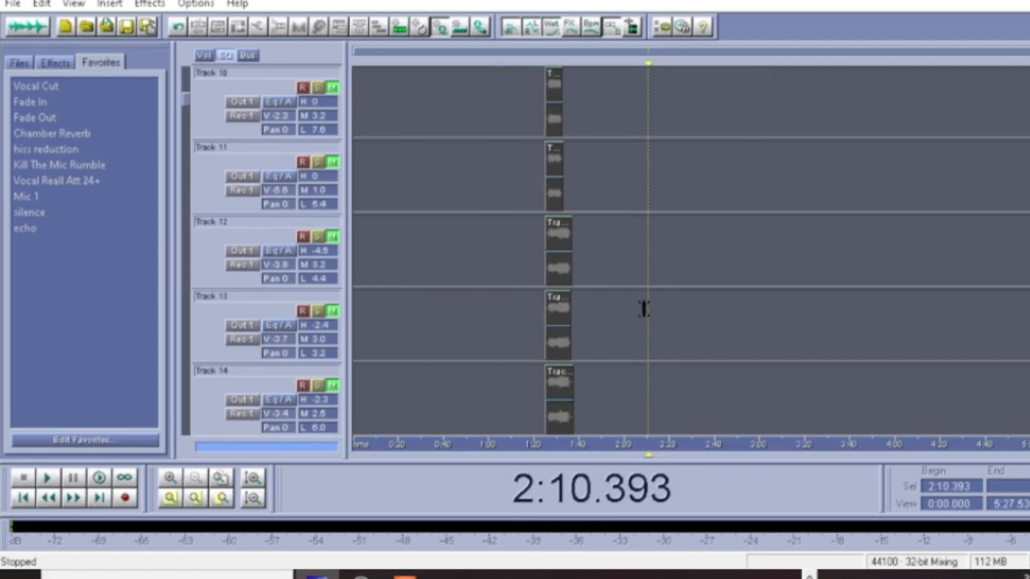
{"action": "scroll", "coordinate": [599, 292], "scroll_direction": "up", "scroll_amount": 3}
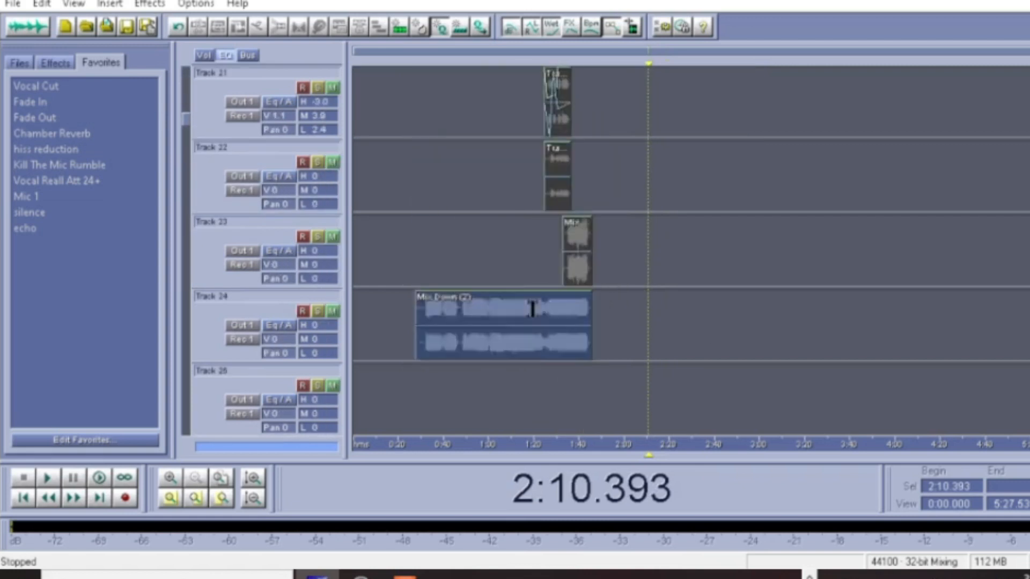
{"action": "scroll", "coordinate": [514, 193], "scroll_direction": "up", "scroll_amount": 2}
{"action": "scroll", "coordinate": [505, 202], "scroll_direction": "down", "scroll_amount": 5}
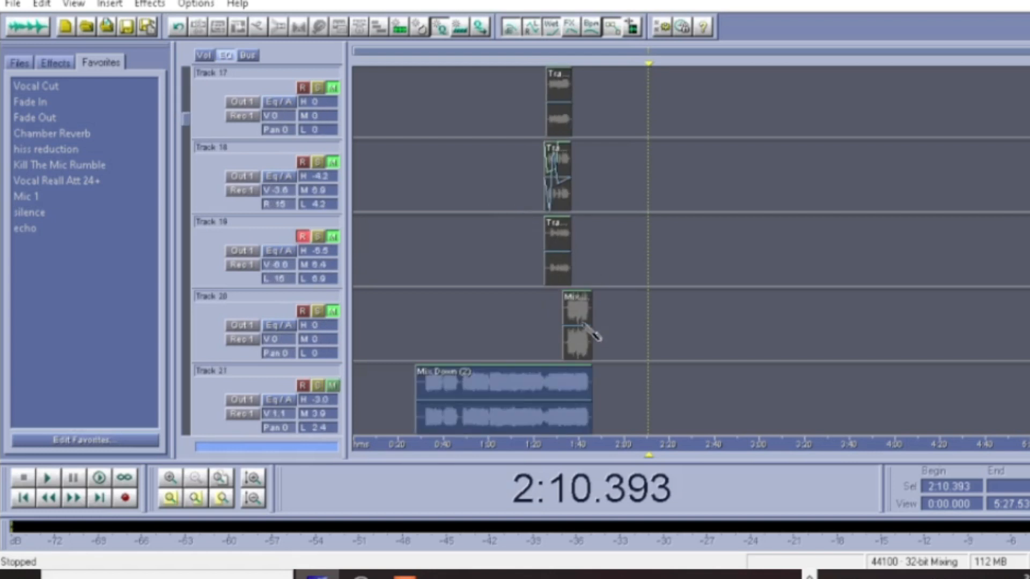
{"action": "scroll", "coordinate": [570, 285], "scroll_direction": "up", "scroll_amount": 6}
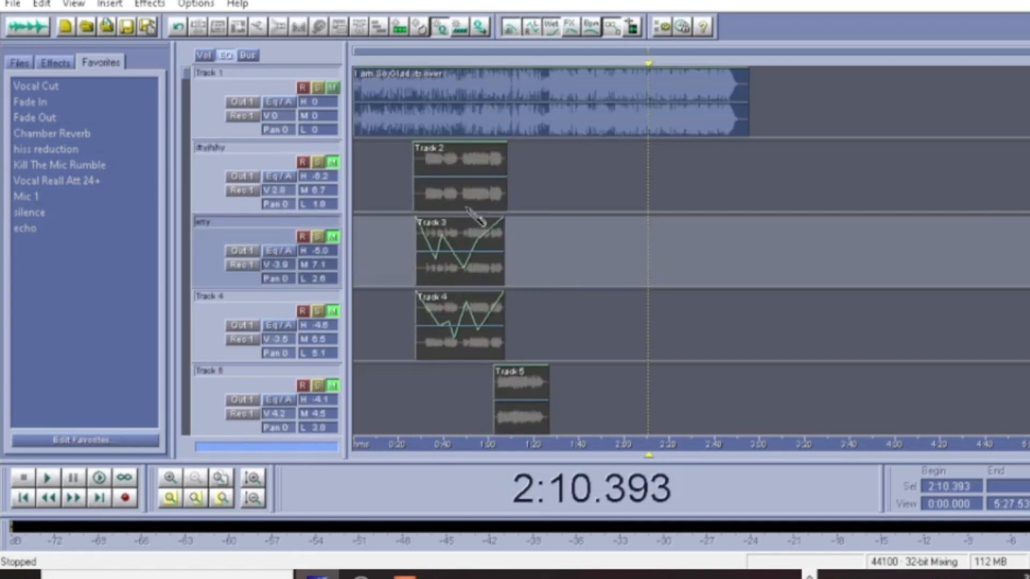
Review the muted vocal clips down to the Mix Down (2) clip on Track 21.
{"action": "scroll", "coordinate": [558, 267], "scroll_direction": "down", "scroll_amount": 4}
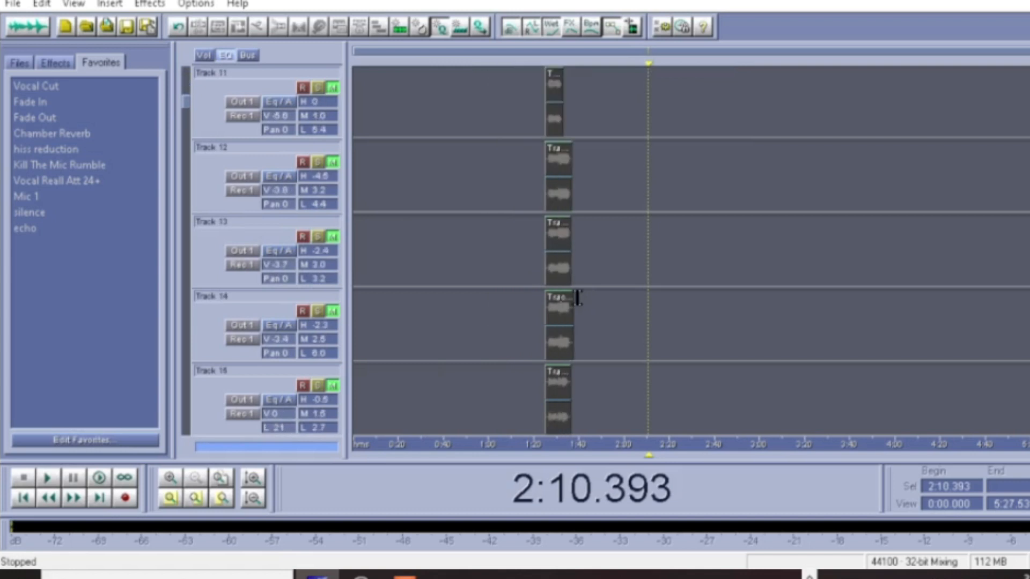
{"action": "scroll", "coordinate": [576, 217], "scroll_direction": "down", "scroll_amount": 3}
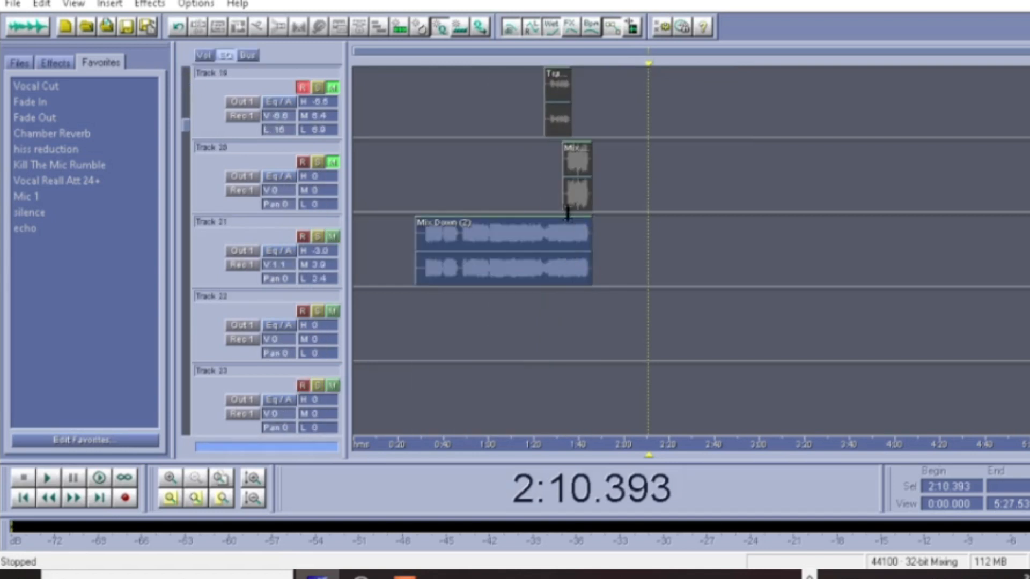
{"action": "scroll", "coordinate": [567, 214], "scroll_direction": "down", "scroll_amount": 1}
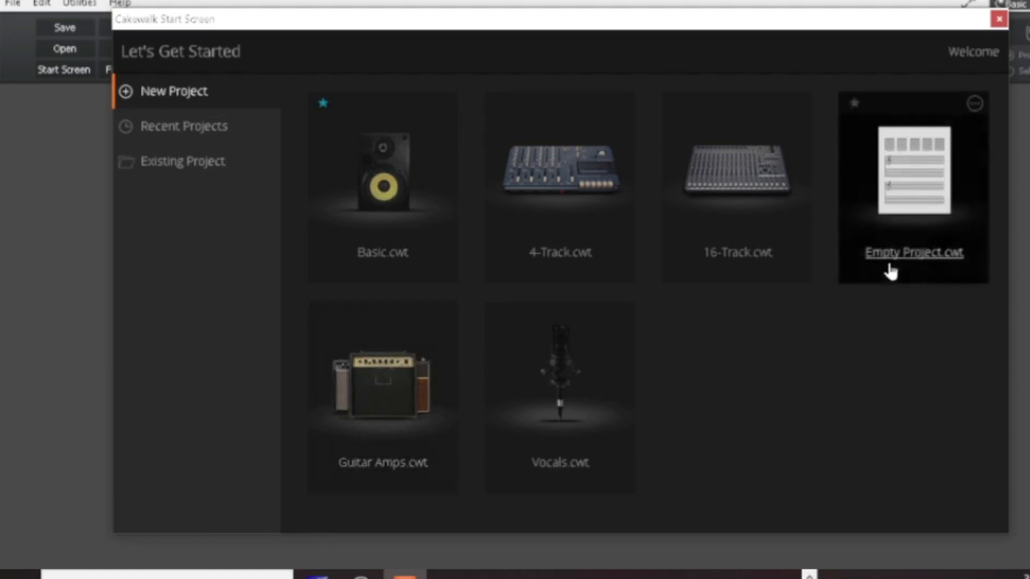
Switch to Cakewalk, create a project from the 16-Track template and import Drag em from the instrumentals folder onto Track 1.
{"action": "left_click", "coordinate": [736, 215]}
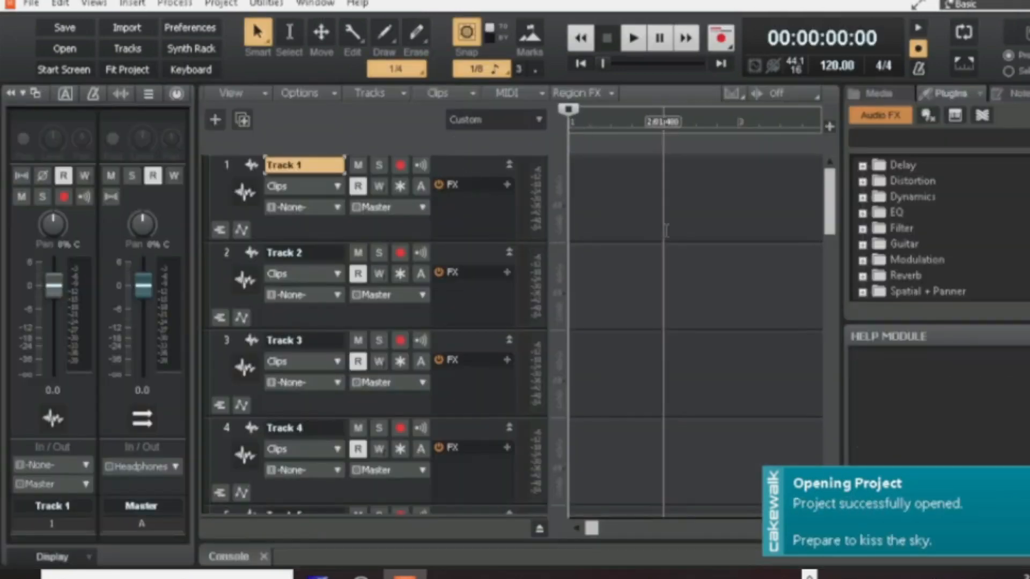
{"action": "left_click", "coordinate": [32, 5]}
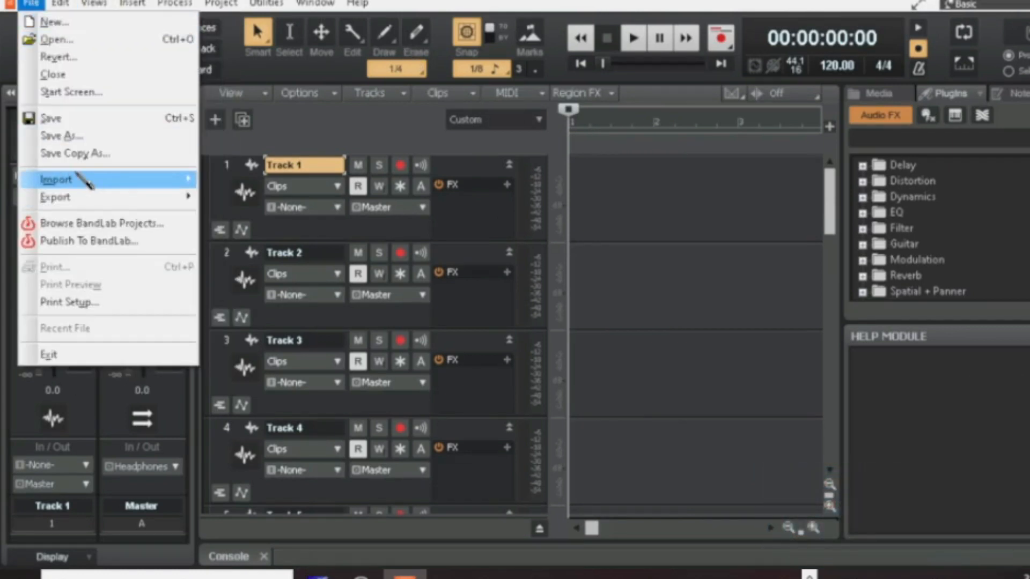
{"action": "mouse_move", "coordinate": [80, 179]}
{"action": "left_click", "coordinate": [247, 179]}
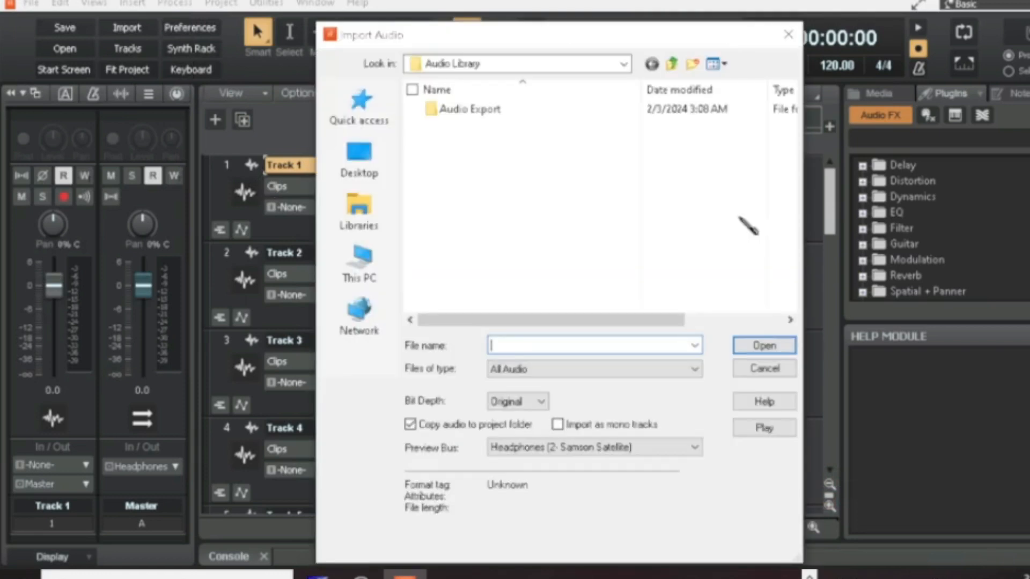
{"action": "left_click", "coordinate": [553, 65]}
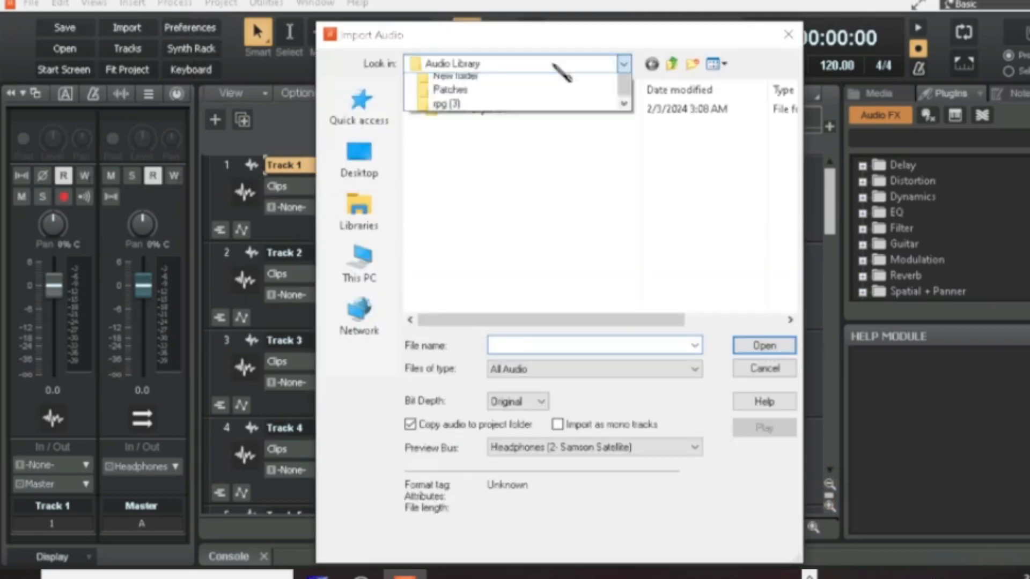
{"action": "left_click", "coordinate": [474, 184]}
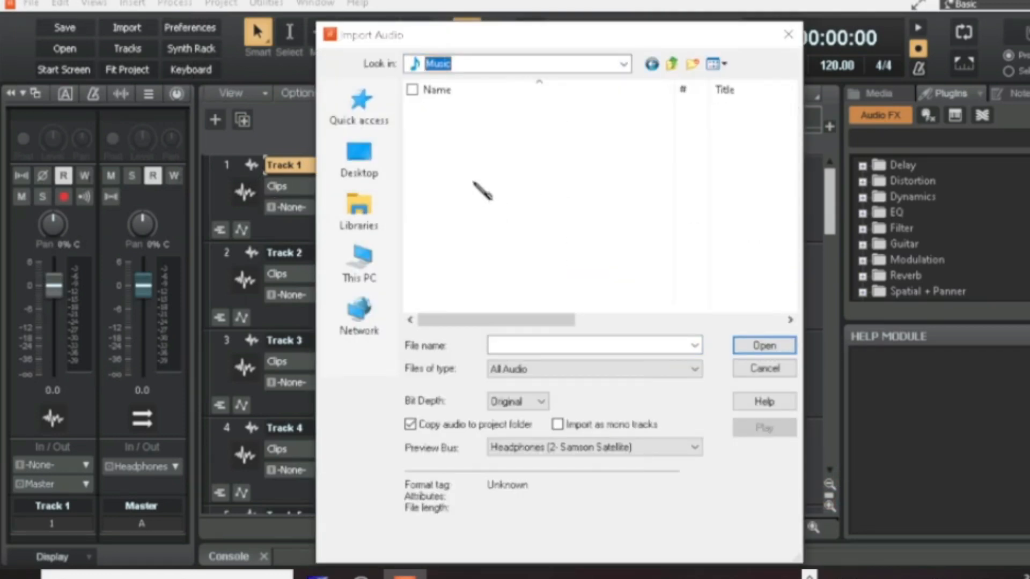
{"action": "double_click", "coordinate": [467, 259]}
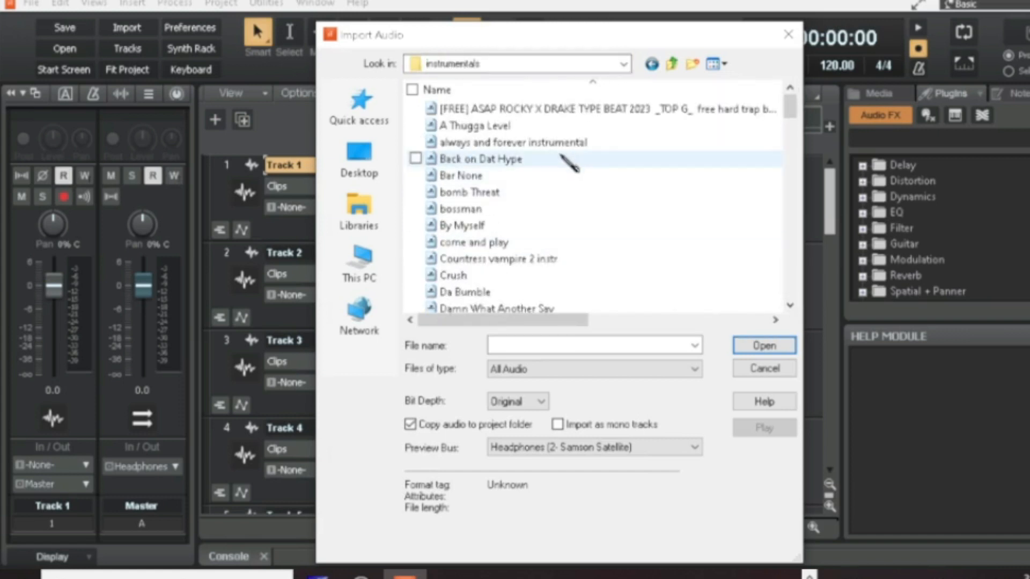
{"action": "scroll", "coordinate": [536, 200], "scroll_direction": "down", "scroll_amount": 3}
{"action": "scroll", "coordinate": [536, 201], "scroll_direction": "down", "scroll_amount": 4}
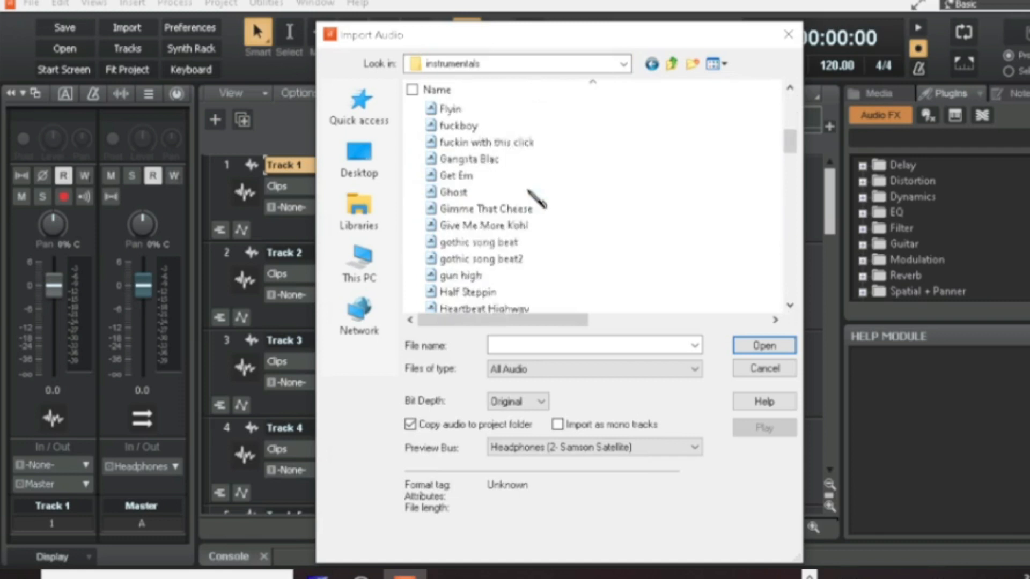
{"action": "scroll", "coordinate": [529, 231], "scroll_direction": "up", "scroll_amount": 3}
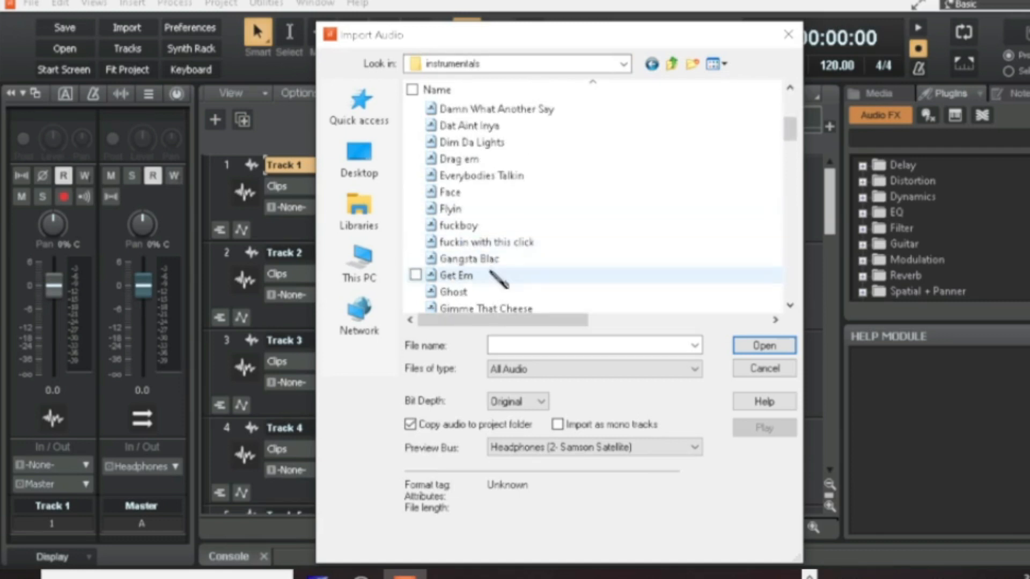
{"action": "double_click", "coordinate": [484, 163]}
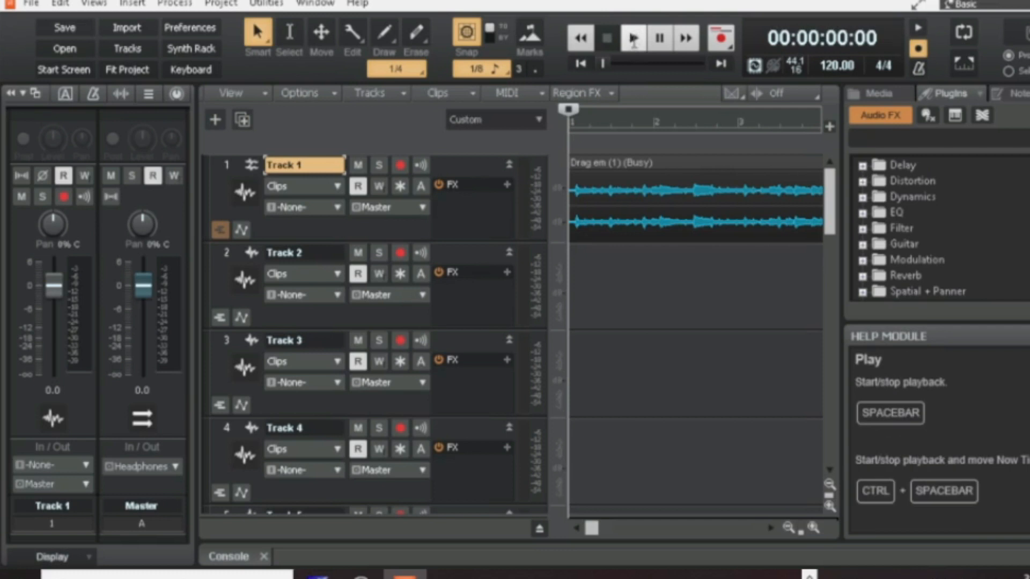
Preview the imported instrumental for about nine seconds and arm Track 2 for recording.
{"action": "left_click", "coordinate": [636, 40]}
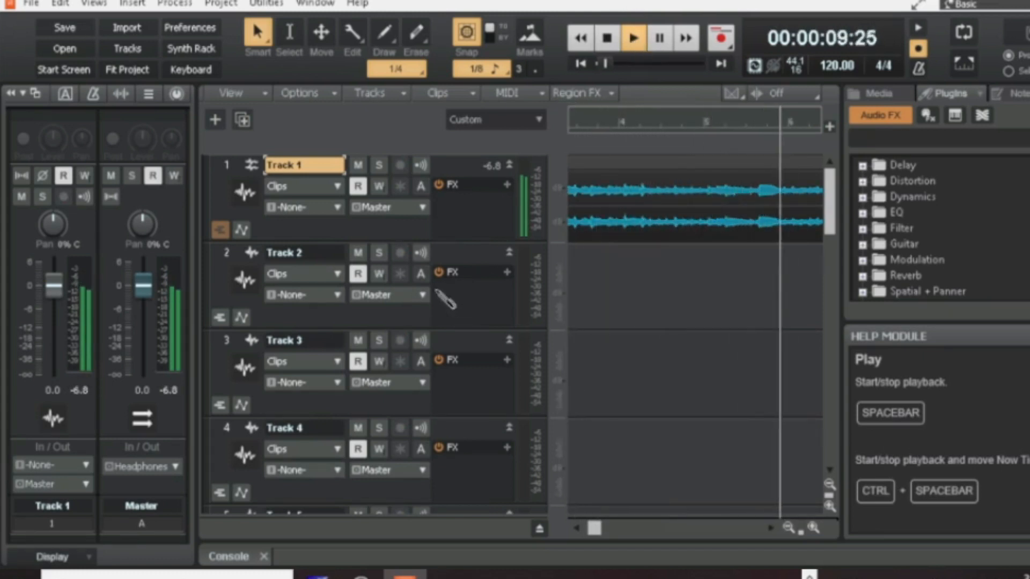
{"action": "left_click", "coordinate": [611, 40]}
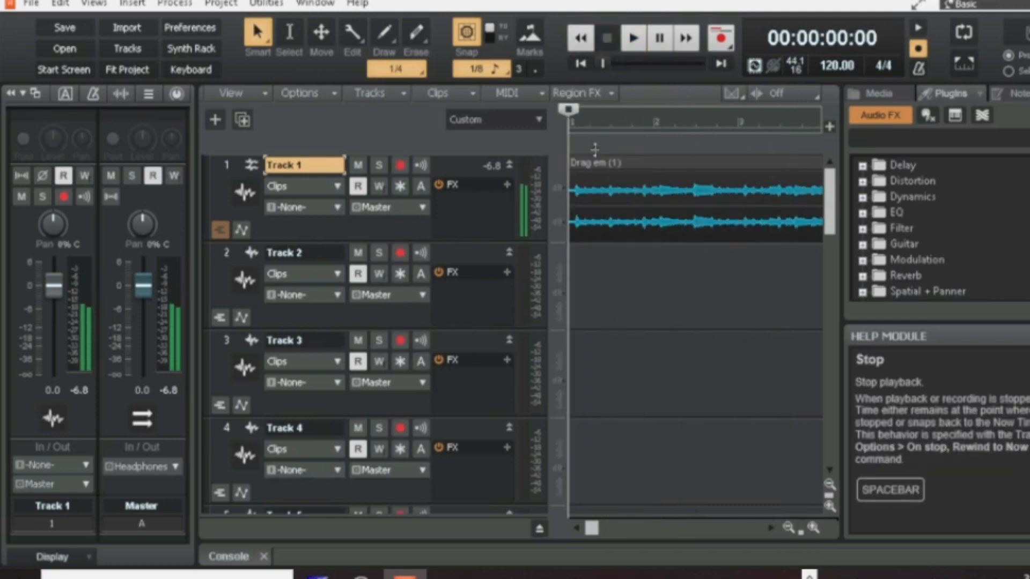
{"action": "left_click", "coordinate": [401, 253]}
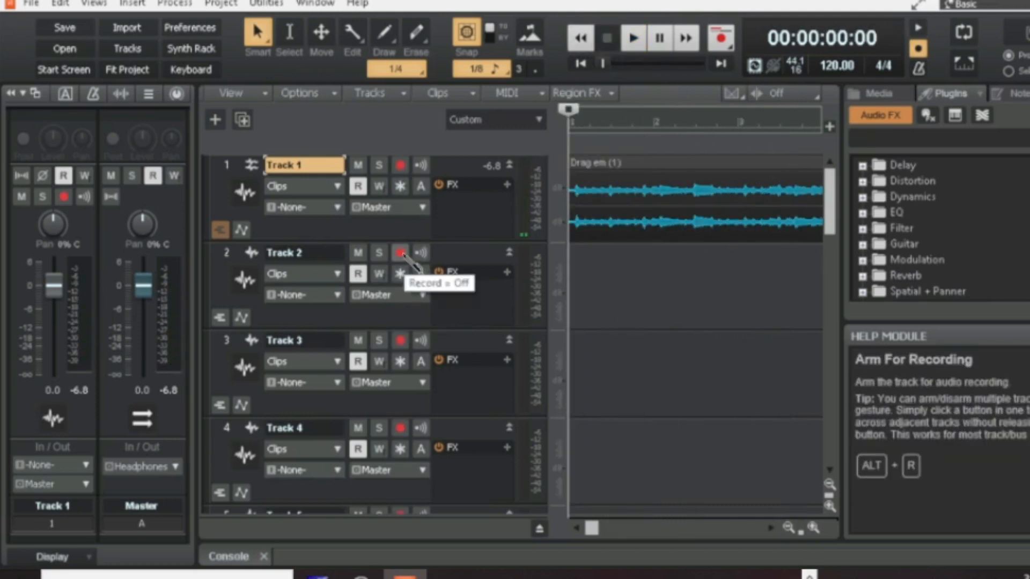
{"action": "left_click", "coordinate": [401, 253]}
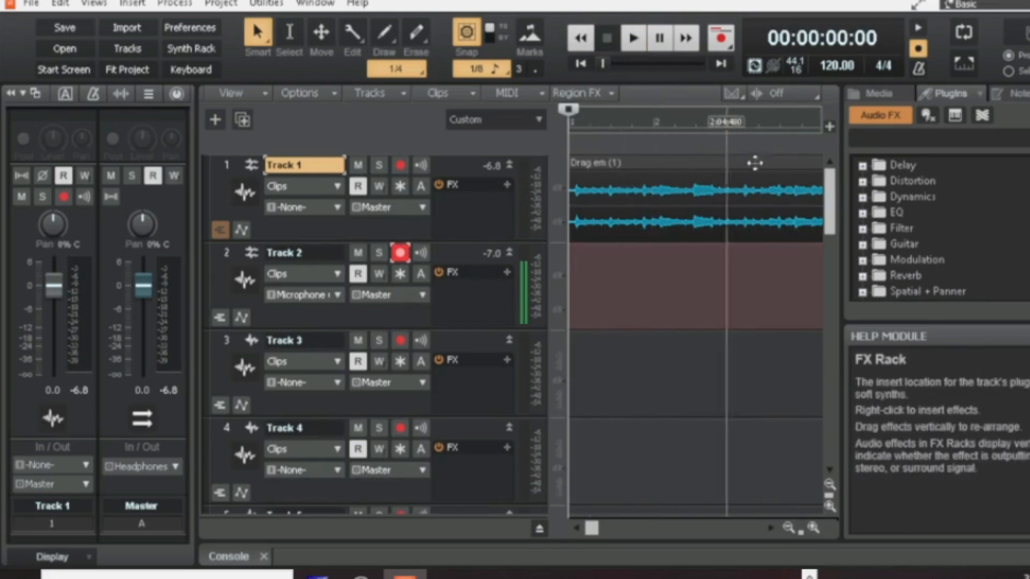
Fit the full length of the Drag em clip into the timeline view.
{"action": "left_click", "coordinate": [788, 527]}
{"action": "left_click", "coordinate": [789, 527]}
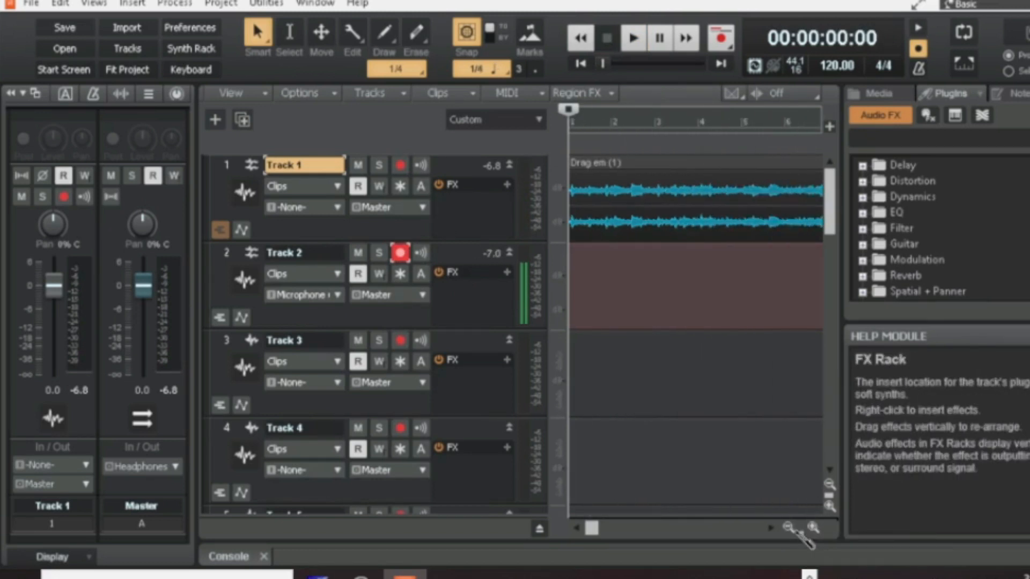
{"action": "left_click", "coordinate": [788, 527]}
{"action": "left_click", "coordinate": [789, 528]}
{"action": "left_click", "coordinate": [788, 527]}
{"action": "left_click", "coordinate": [789, 528]}
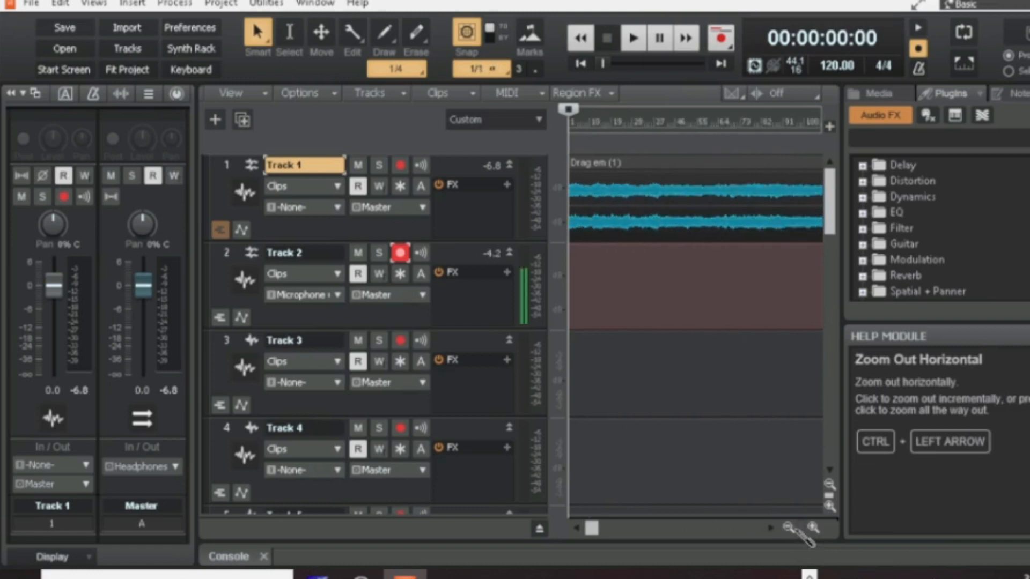
{"action": "left_click", "coordinate": [788, 527]}
{"action": "left_click", "coordinate": [789, 527]}
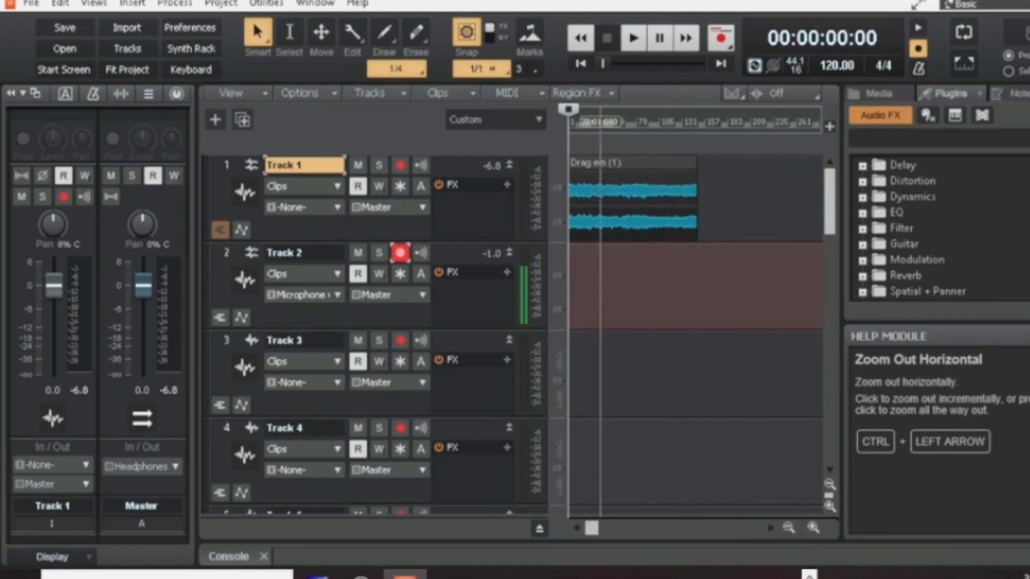
{"action": "left_click", "coordinate": [813, 527]}
{"action": "left_click", "coordinate": [813, 528]}
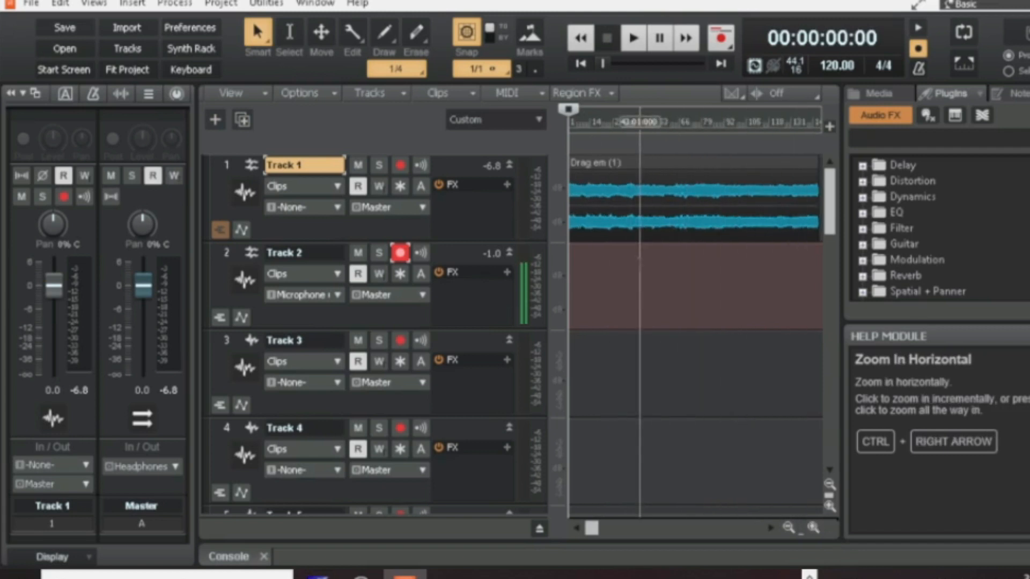
Switch briefly to Cool Edit Pro to compare its track layout and return to Cakewalk.
{"action": "left_click", "coordinate": [319, 576]}
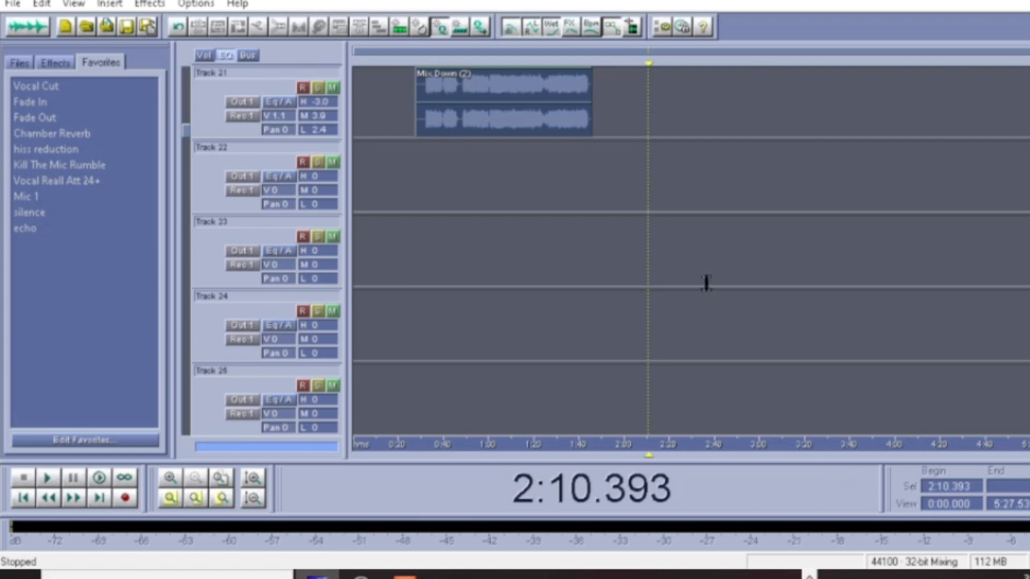
{"action": "scroll", "coordinate": [586, 239], "scroll_direction": "up", "scroll_amount": 2}
{"action": "left_click", "coordinate": [971, 1]}
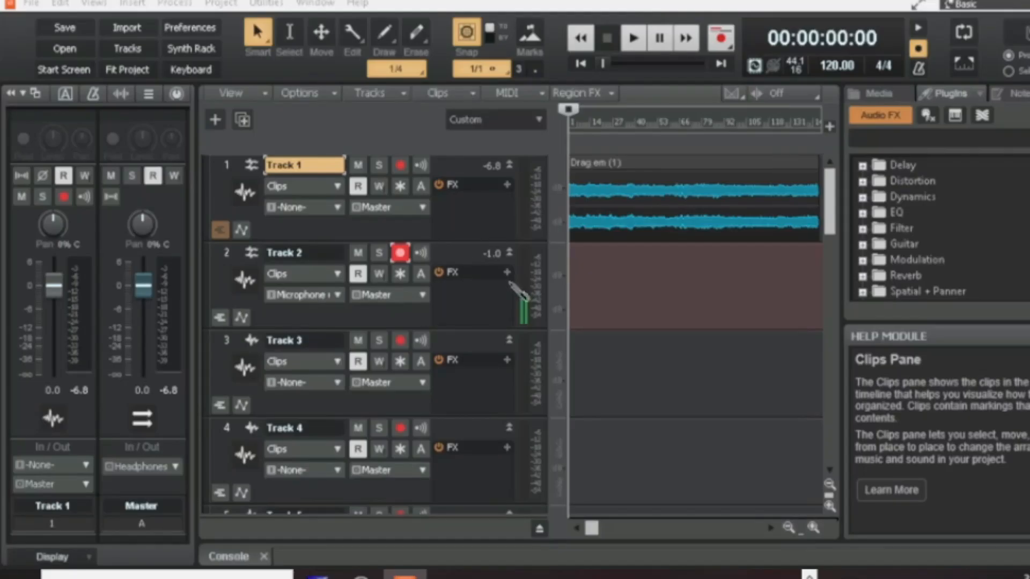
Record a short test take on Track 2, stop it and turn off the metronome for recording.
{"action": "left_click", "coordinate": [721, 37]}
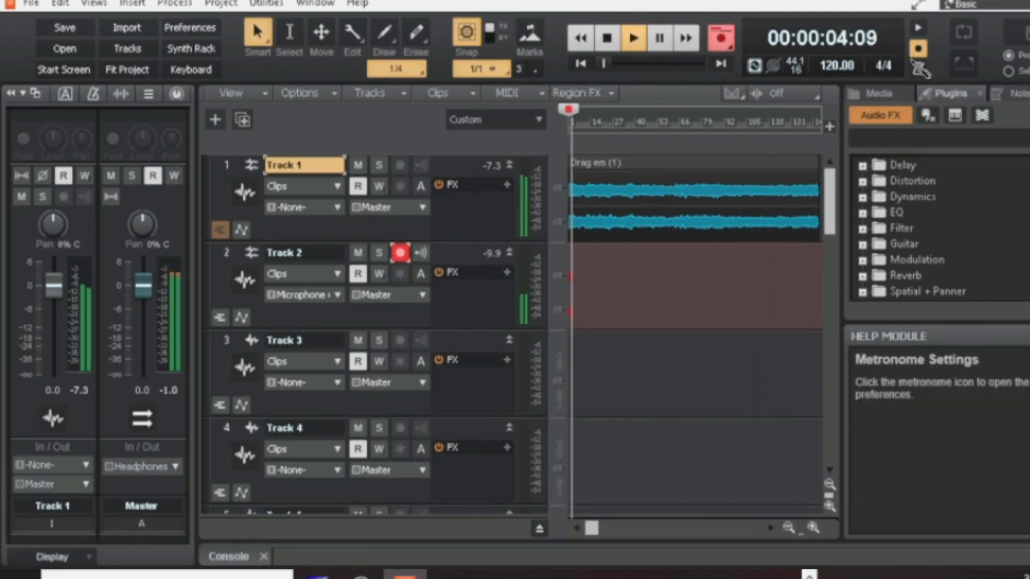
{"action": "left_click", "coordinate": [606, 37]}
{"action": "left_click", "coordinate": [918, 67]}
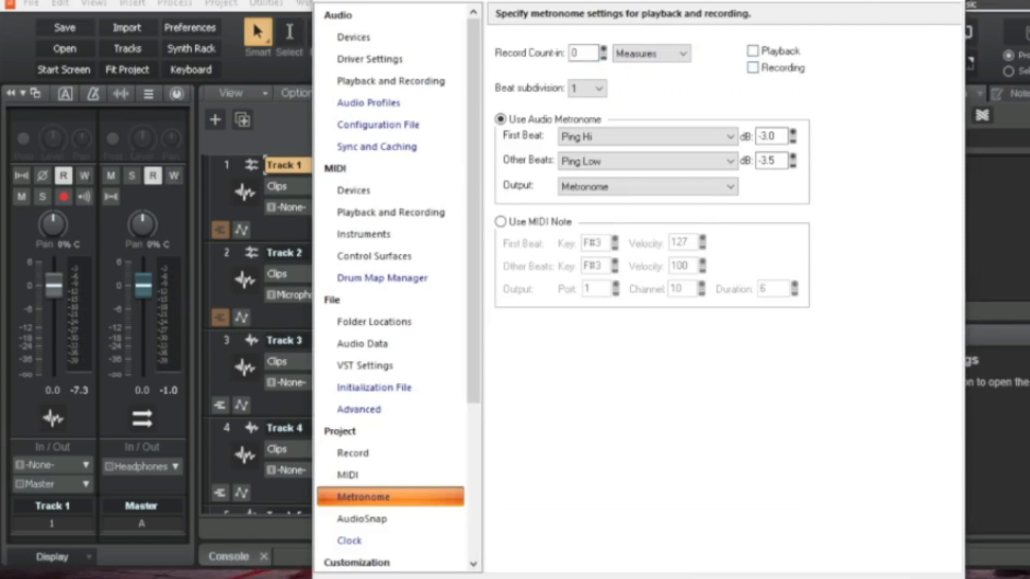
{"action": "left_click", "coordinate": [733, 577]}
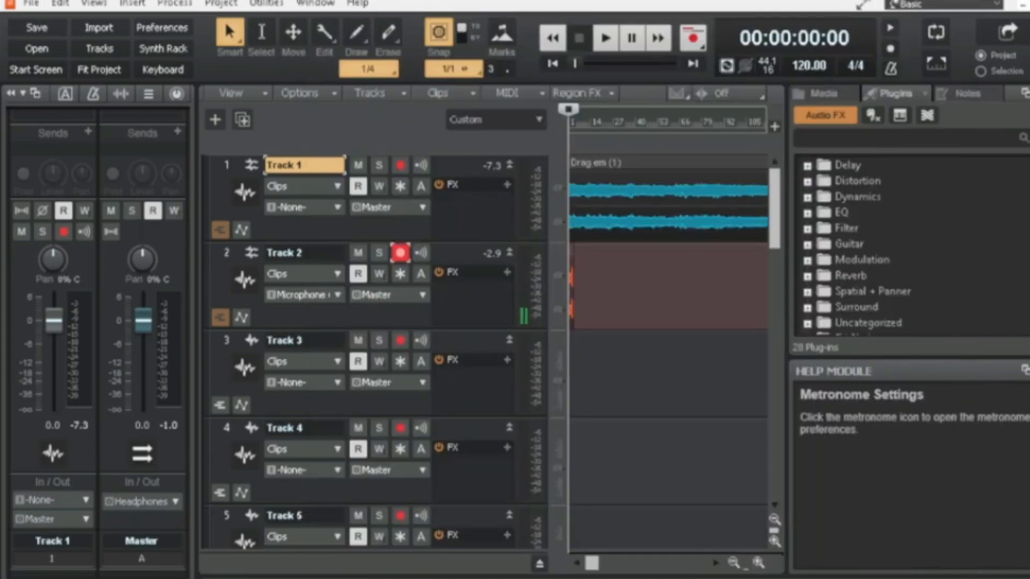
Record a vocal take of about 52 seconds on Track 2 over the instrumental.
{"action": "mouse_move", "coordinate": [905, 576]}
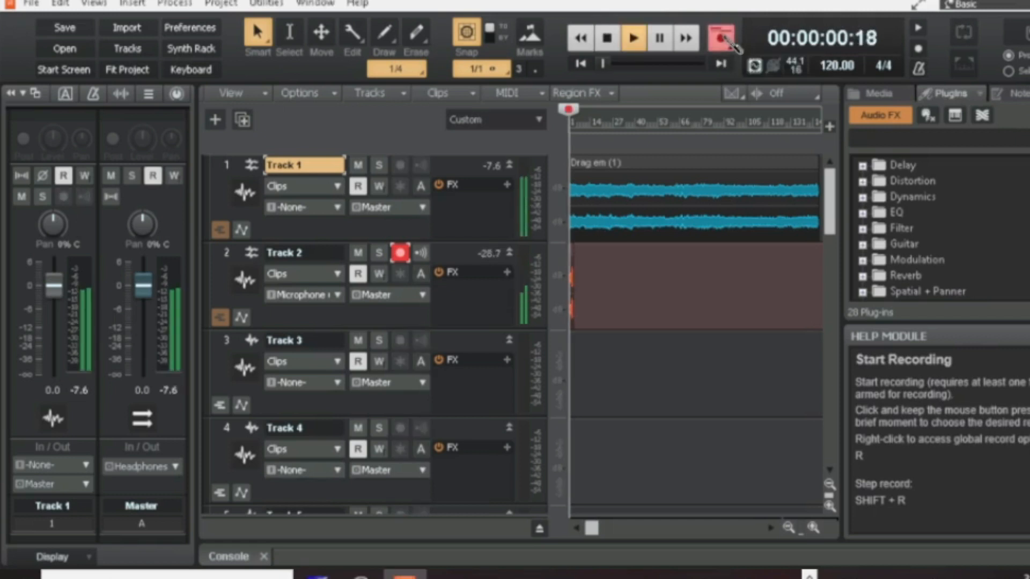
{"action": "mouse_move", "coordinate": [361, 576]}
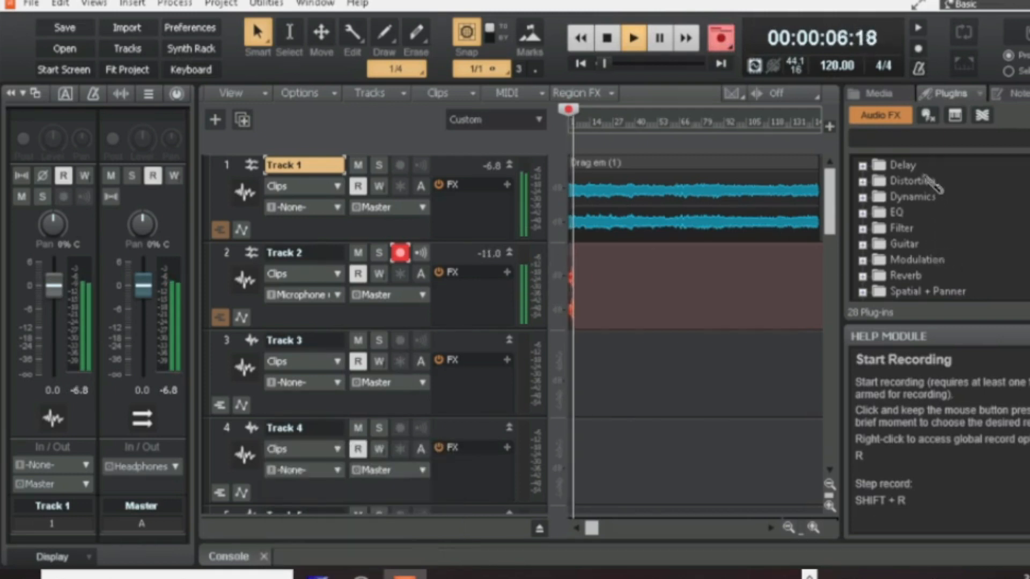
{"action": "scroll", "coordinate": [933, 193], "scroll_direction": "down", "scroll_amount": 2}
{"action": "scroll", "coordinate": [917, 230], "scroll_direction": "up", "scroll_amount": 2}
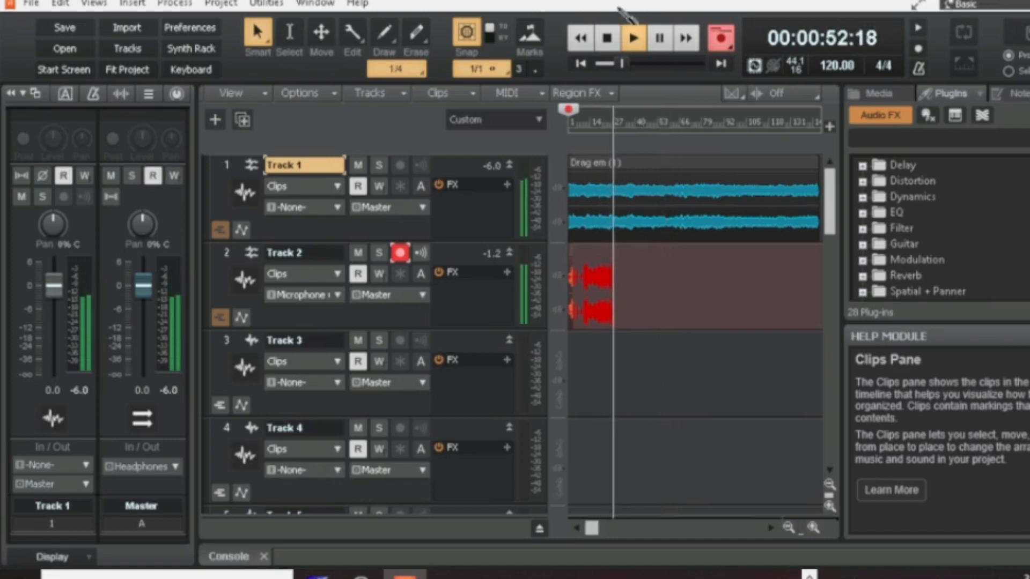
{"action": "left_click", "coordinate": [607, 37]}
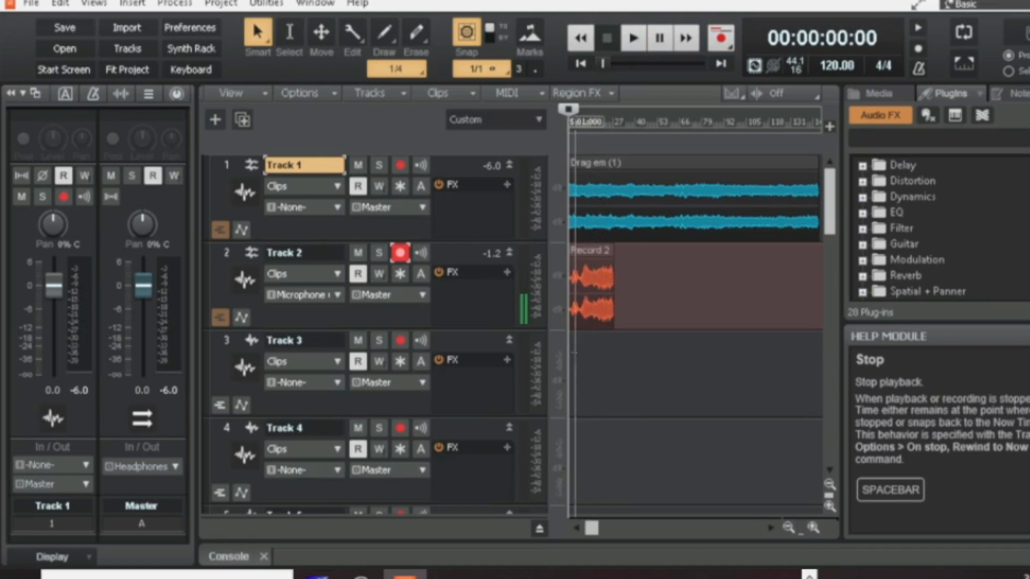
Set the playback position to 00:00:14:00 and play the Track 2 recording together with the instrumental.
{"action": "left_click", "coordinate": [576, 353]}
{"action": "left_click", "coordinate": [585, 352]}
{"action": "left_click", "coordinate": [581, 352]}
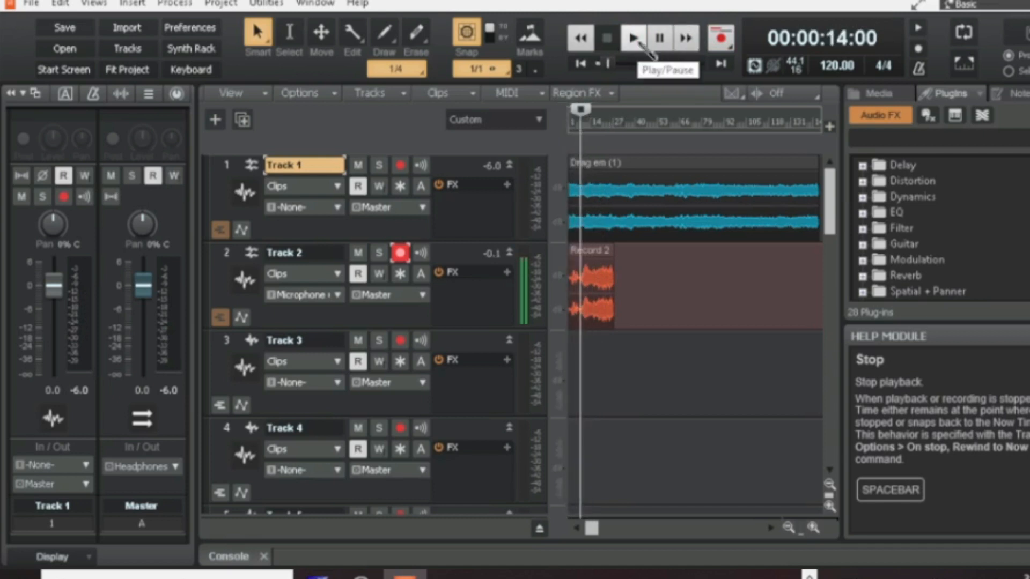
{"action": "left_click", "coordinate": [640, 45]}
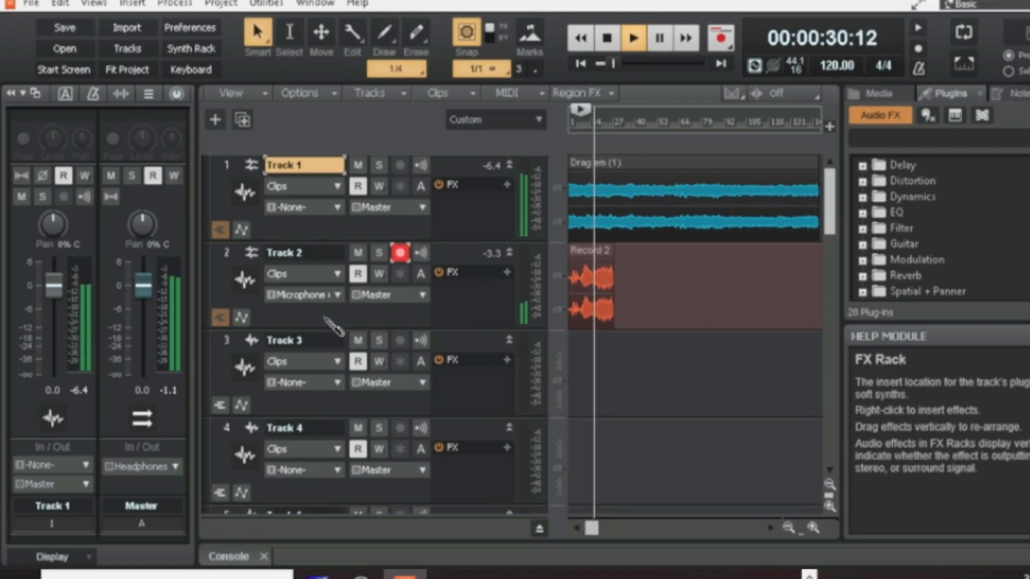
Inspect the output bus options of Track 2, keep Master and stop the playback.
{"action": "left_click", "coordinate": [423, 295]}
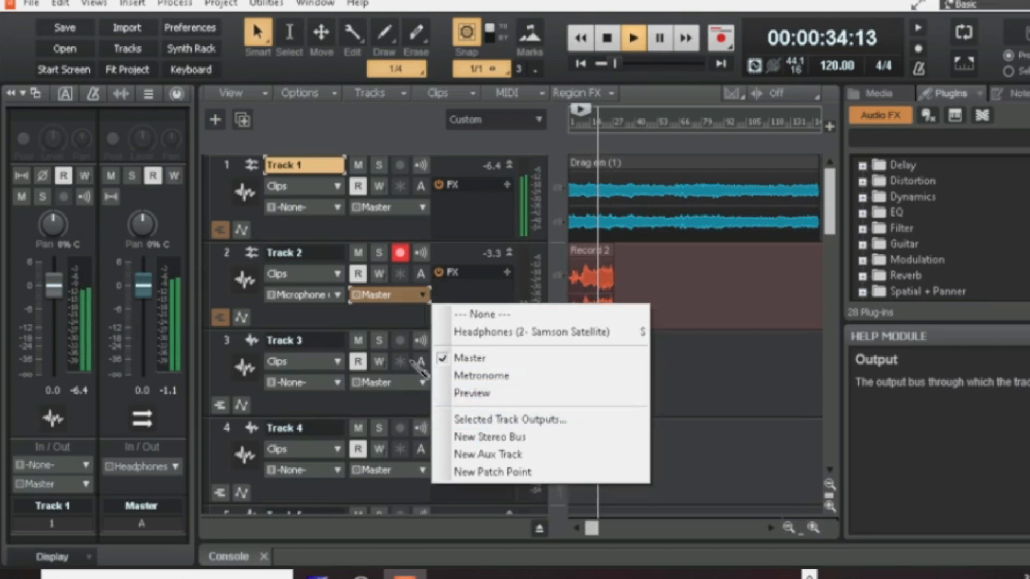
{"action": "left_click", "coordinate": [410, 320]}
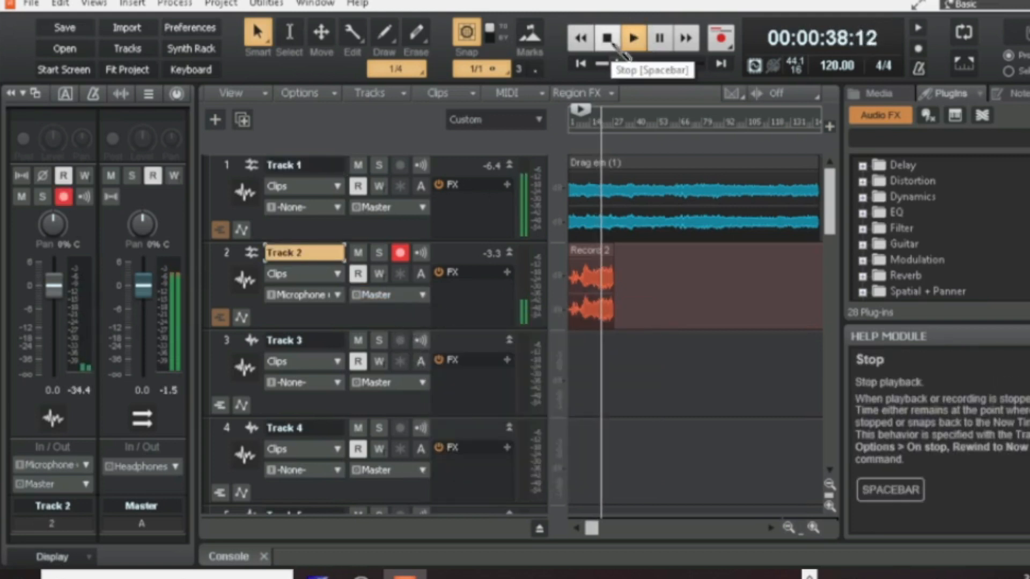
{"action": "left_click", "coordinate": [616, 45]}
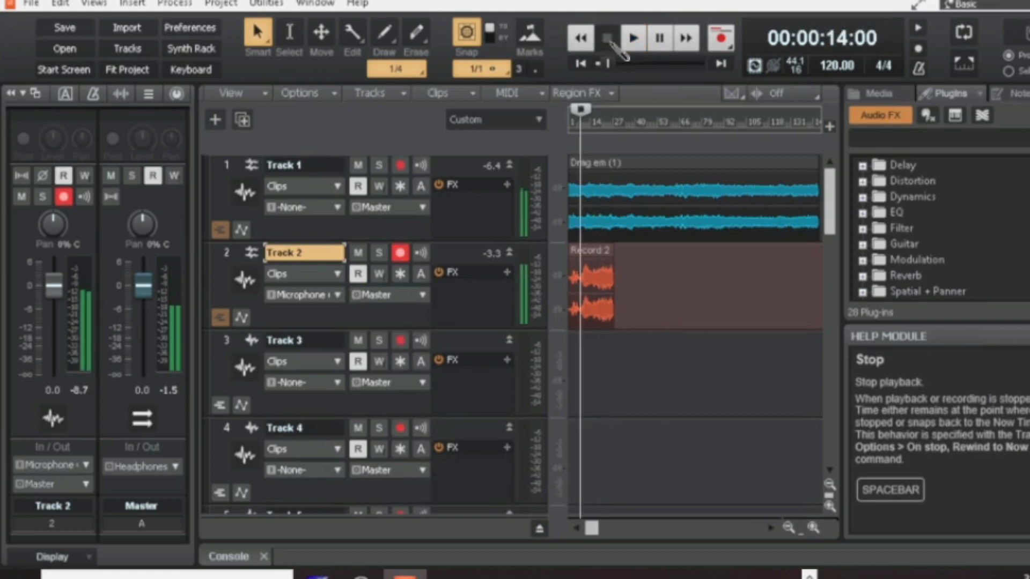
{"action": "key", "text": "super+d"}
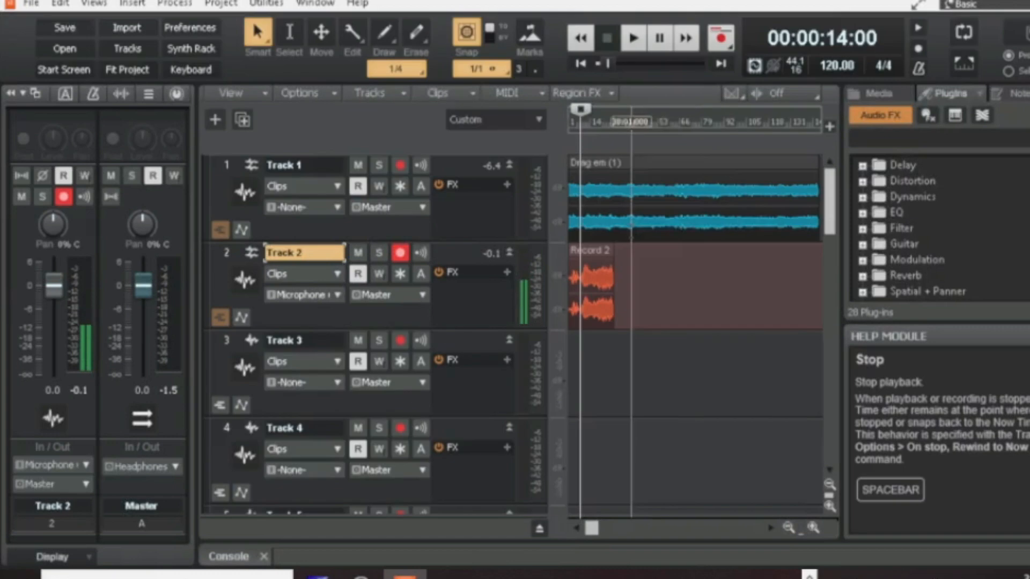
Bypass Track 2's effects rack and play its recording together with the instrumental from 00:00:14:00.
{"action": "left_click", "coordinate": [404, 576]}
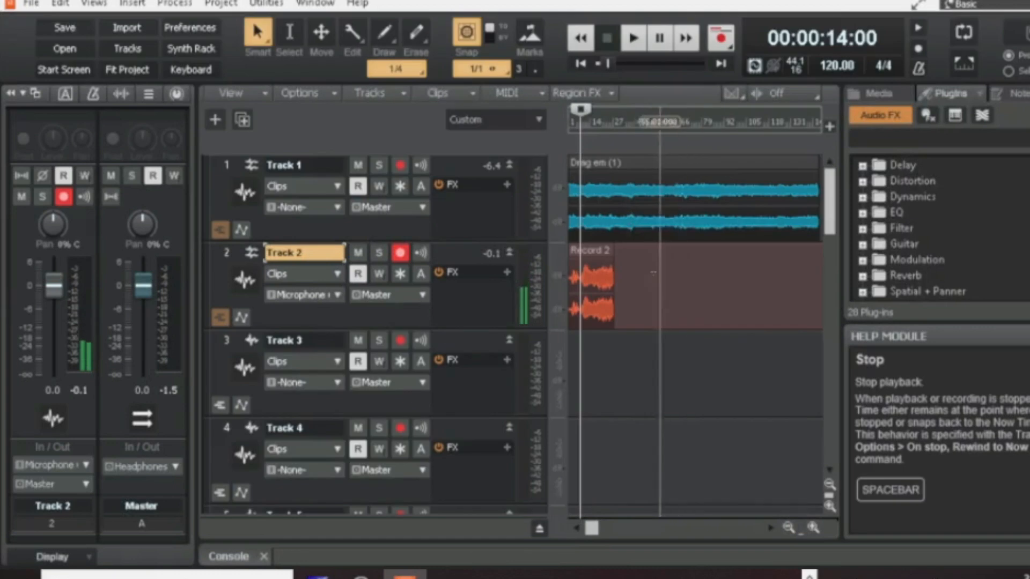
{"action": "left_click", "coordinate": [438, 272]}
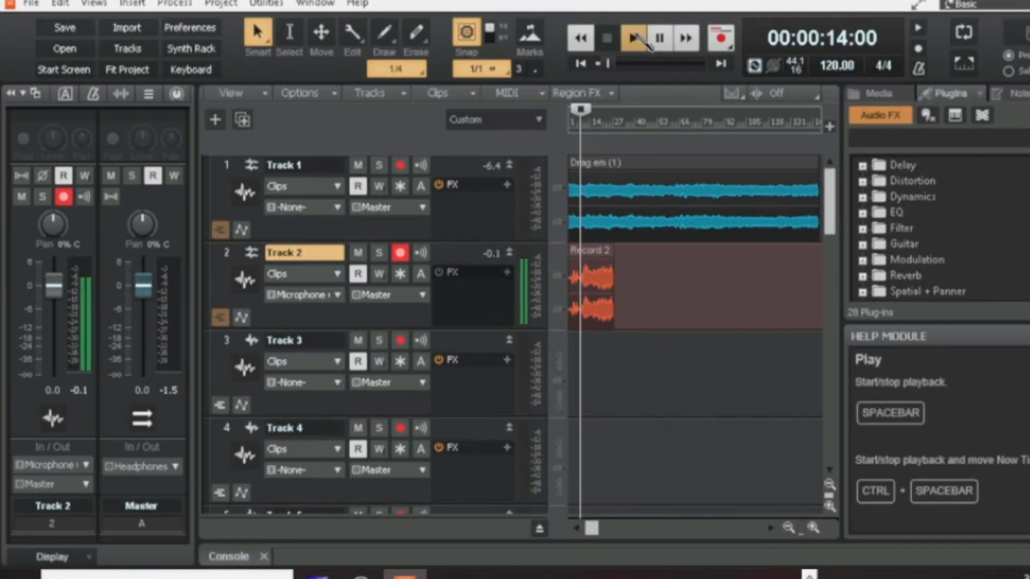
{"action": "left_click", "coordinate": [634, 38]}
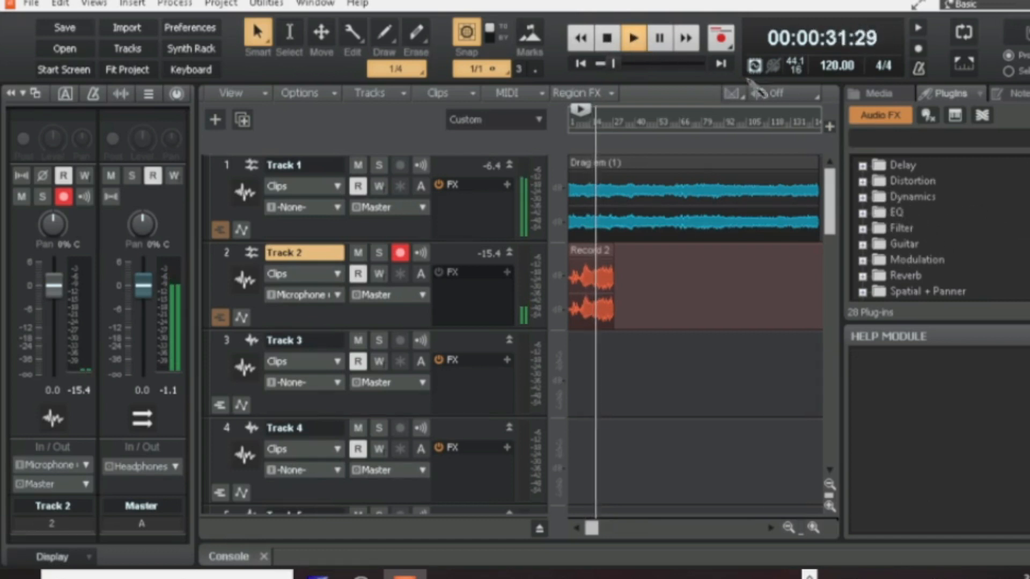
Add the AliasFactor effect from the Distortion plug-ins to the recorded clip on Track 2 during playback.
{"action": "left_click", "coordinate": [863, 182]}
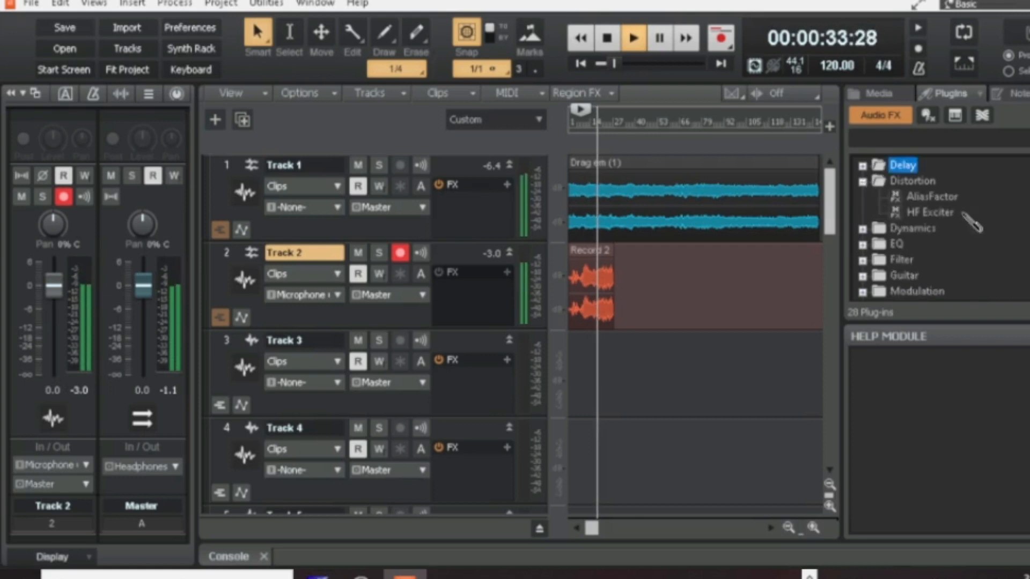
{"action": "left_click", "coordinate": [929, 197]}
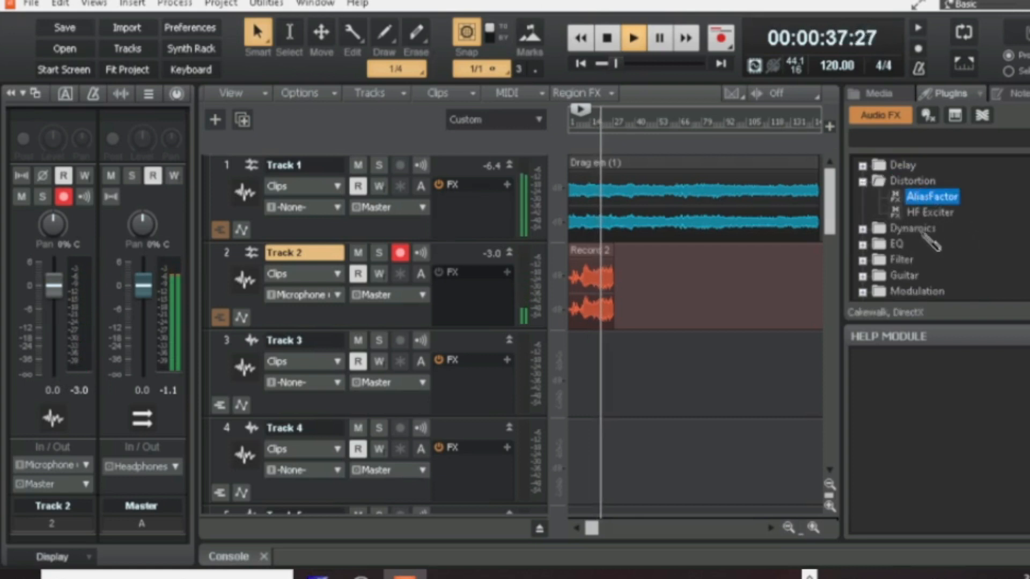
{"action": "left_click_drag", "start_coordinate": [943, 199], "coordinate": [639, 274]}
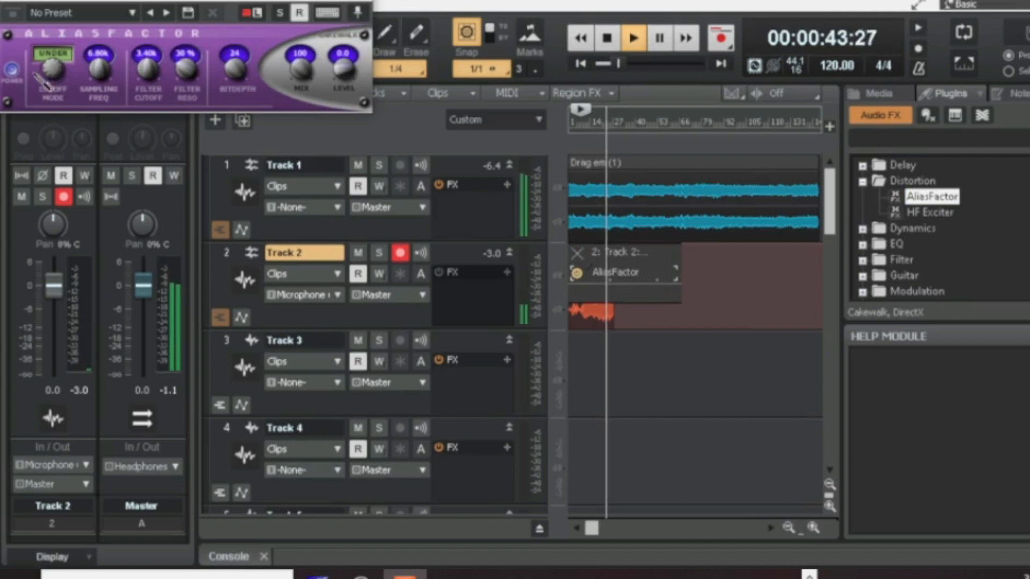
Set AliasFactor's cutoff mode to Free, sampling frequency to 32.0k and filter cutoff to 13.0k, and test its power switch.
{"action": "left_click_drag", "start_coordinate": [93, 68], "coordinate": [60, 79]}
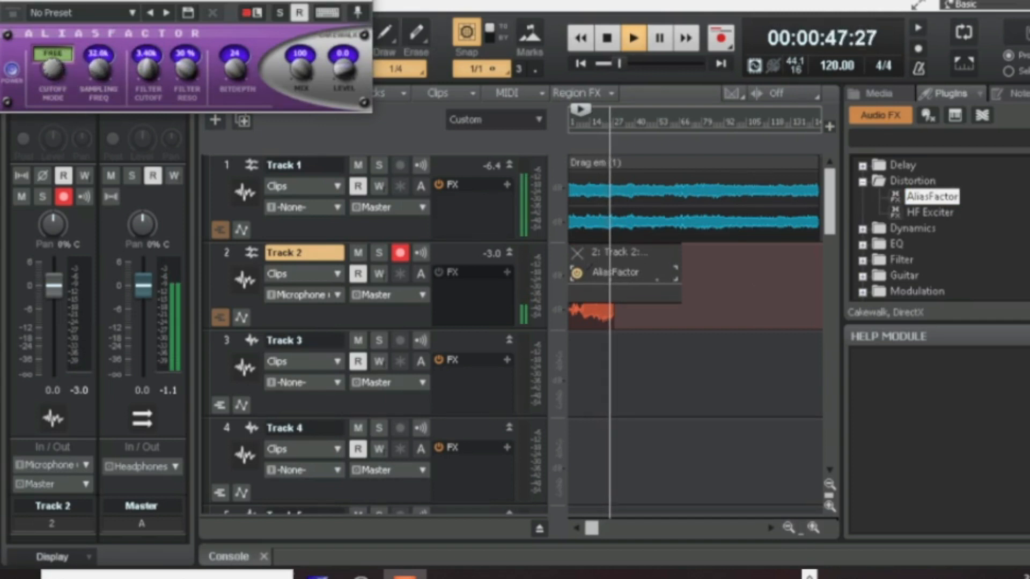
{"action": "left_click_drag", "start_coordinate": [146, 69], "coordinate": [146, 56]}
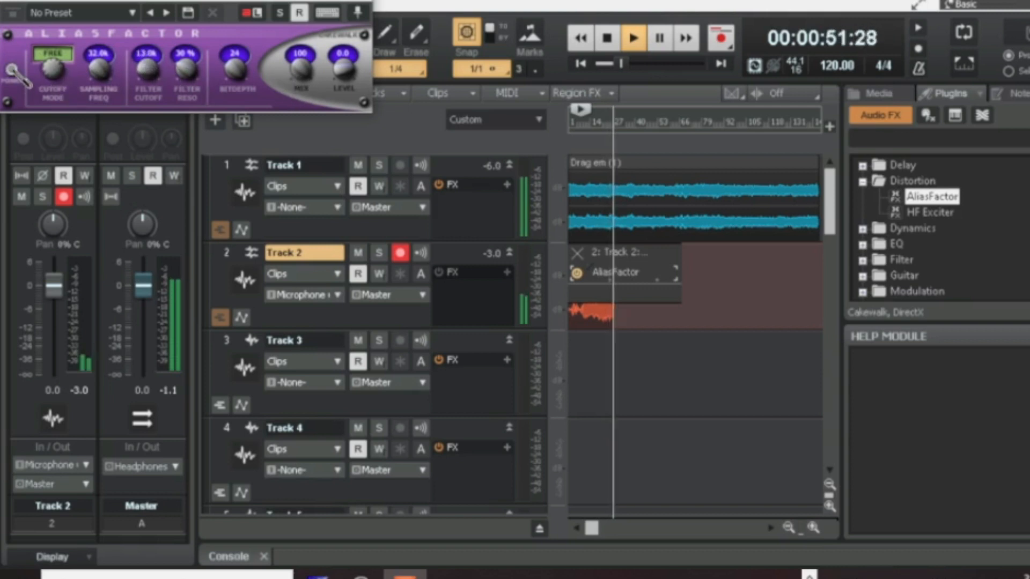
{"action": "left_click", "coordinate": [12, 69]}
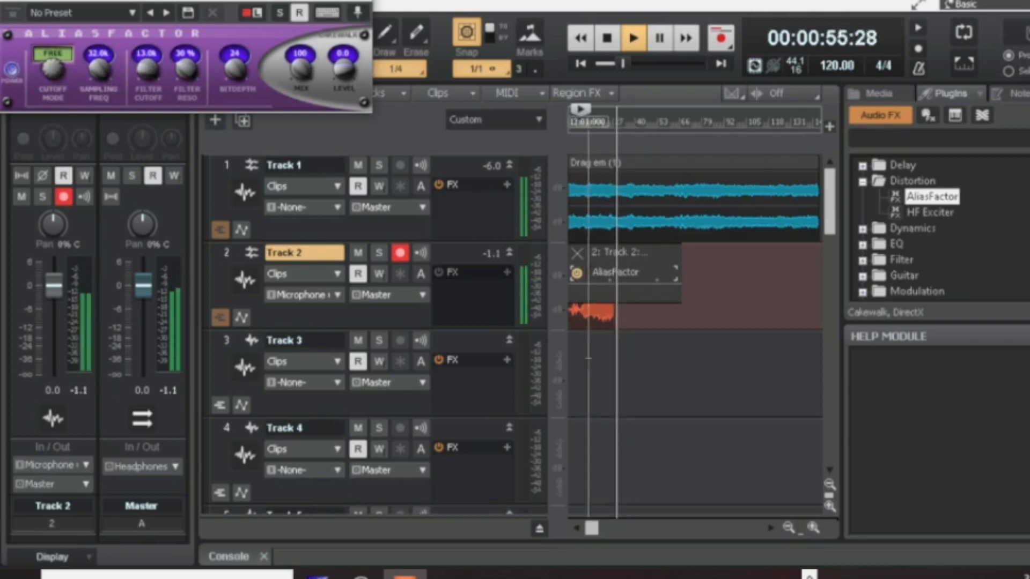
Move the playback position to 00:00:24:00 with playback stopped and close Cakewalk to return to Cool Edit Pro.
{"action": "left_click", "coordinate": [589, 122]}
{"action": "left_click", "coordinate": [607, 38]}
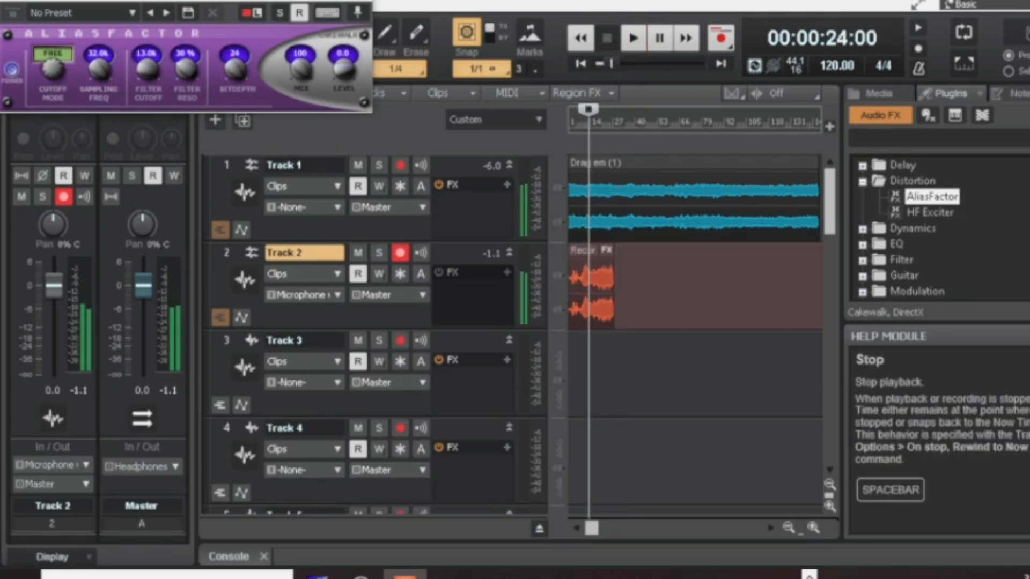
{"action": "left_click", "coordinate": [1026, 2]}
{"action": "left_click", "coordinate": [564, 318]}
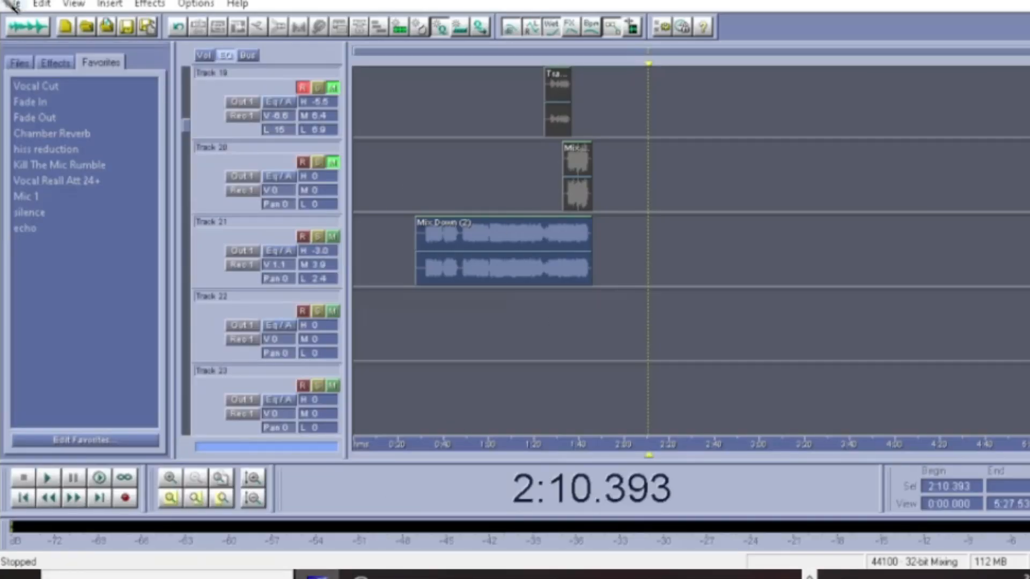
Start saving the multitrack session under a new name and create and open a folder "Im so glad its over" inside record.
{"action": "left_click", "coordinate": [12, 5]}
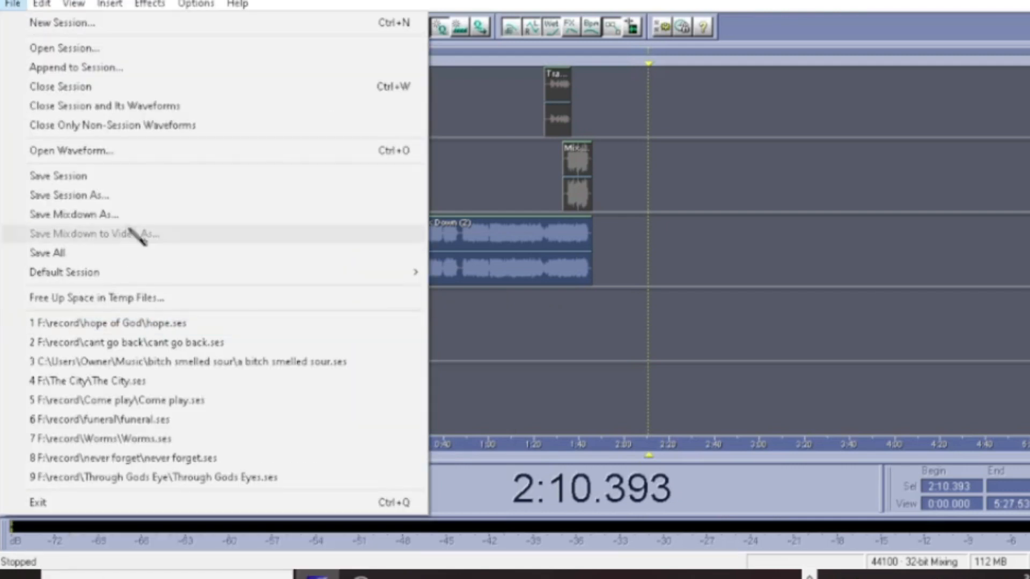
{"action": "left_click", "coordinate": [117, 196]}
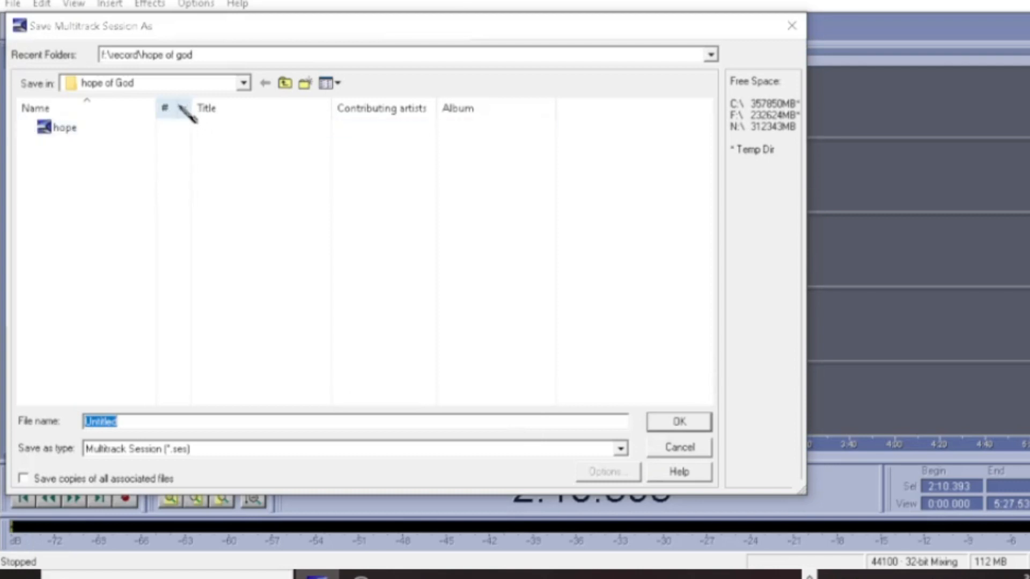
{"action": "left_click", "coordinate": [226, 82]}
{"action": "left_click", "coordinate": [143, 270]}
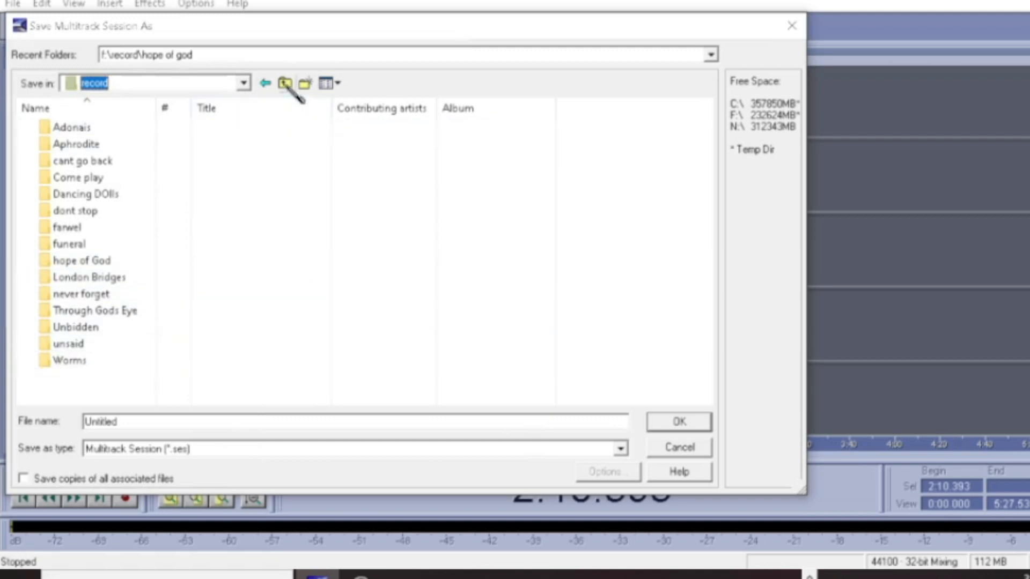
{"action": "left_click", "coordinate": [303, 84]}
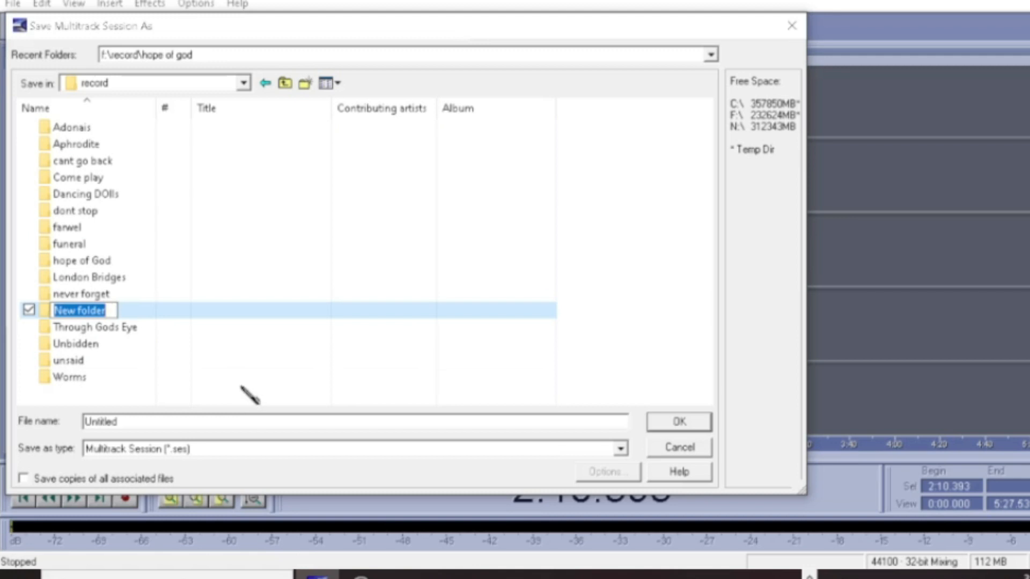
{"action": "type", "text": "lk"}
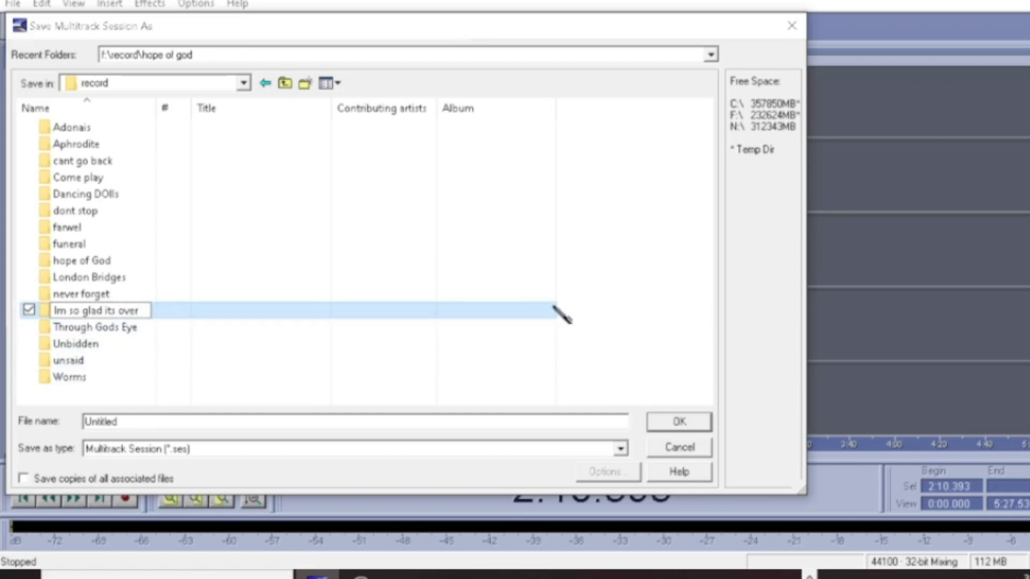
{"action": "key", "text": "Return"}
{"action": "double_click", "coordinate": [102, 278]}
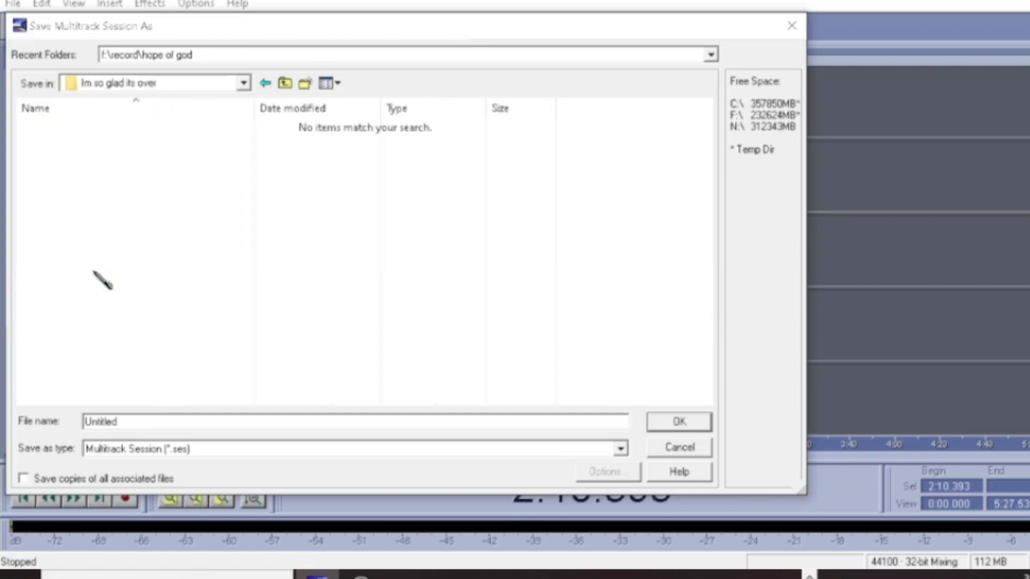
Name the session "im so glad its over" and save it as a Multitrack Session.
{"action": "left_click_drag", "start_coordinate": [184, 420], "coordinate": [11, 429]}
{"action": "type", "text": "im so glad its over"}
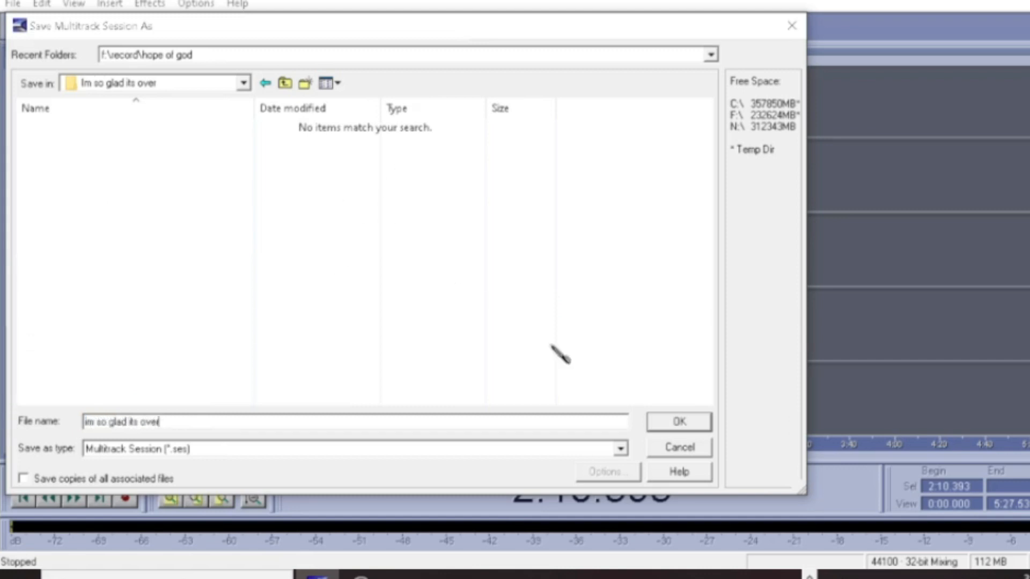
{"action": "left_click", "coordinate": [661, 423]}
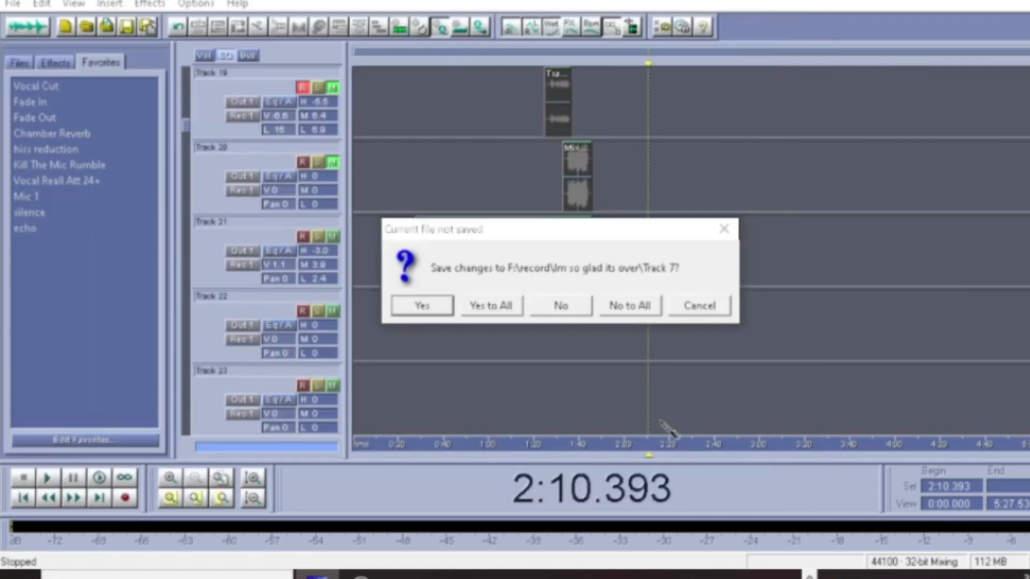
Save all the session's unsaved waveforms as mp3PRO files in the "Im so glad its over" folder, keeping the proposed names.
{"action": "left_click", "coordinate": [505, 306]}
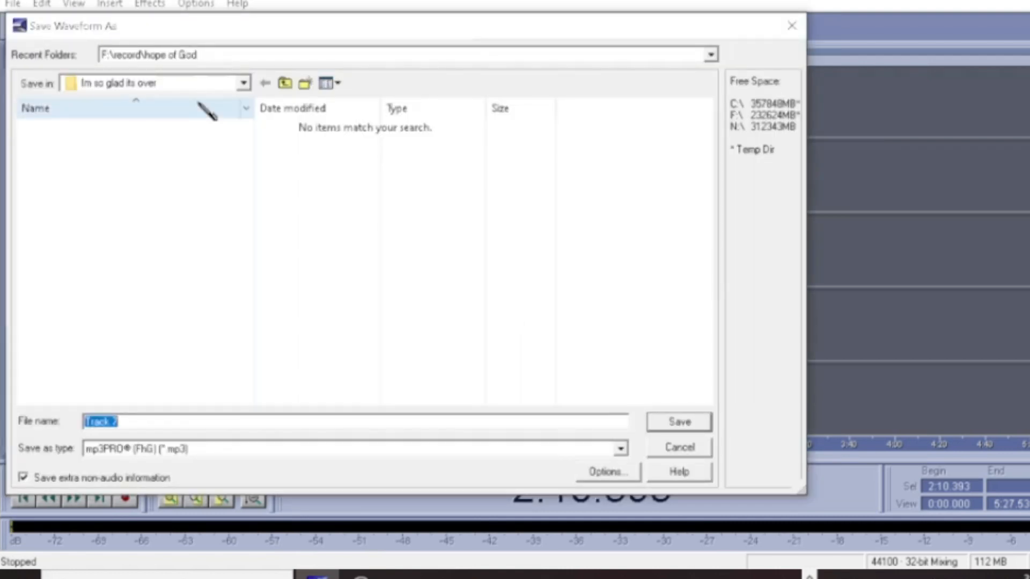
{"action": "key", "text": "Return"}
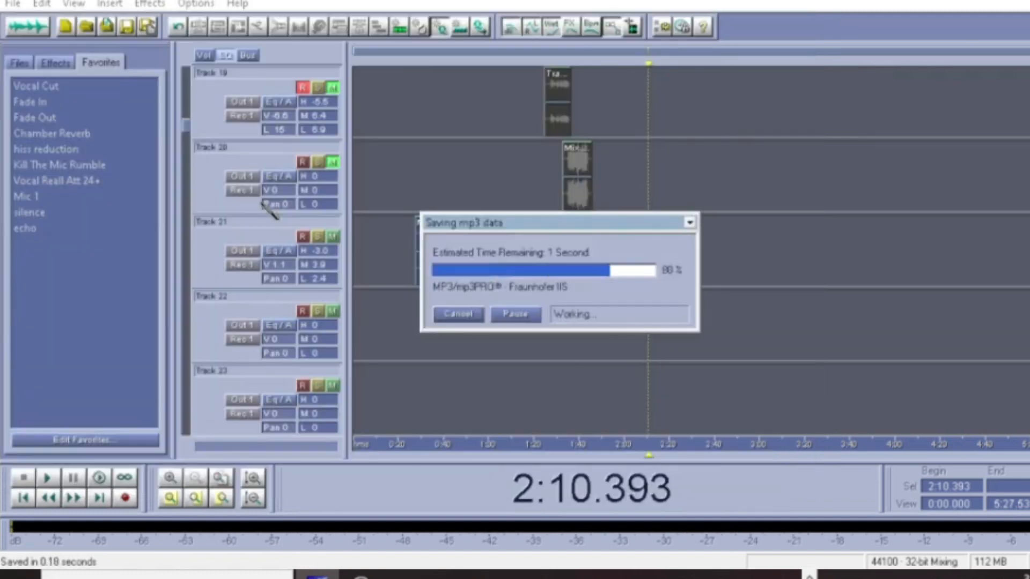
{"action": "key", "text": "Return"}
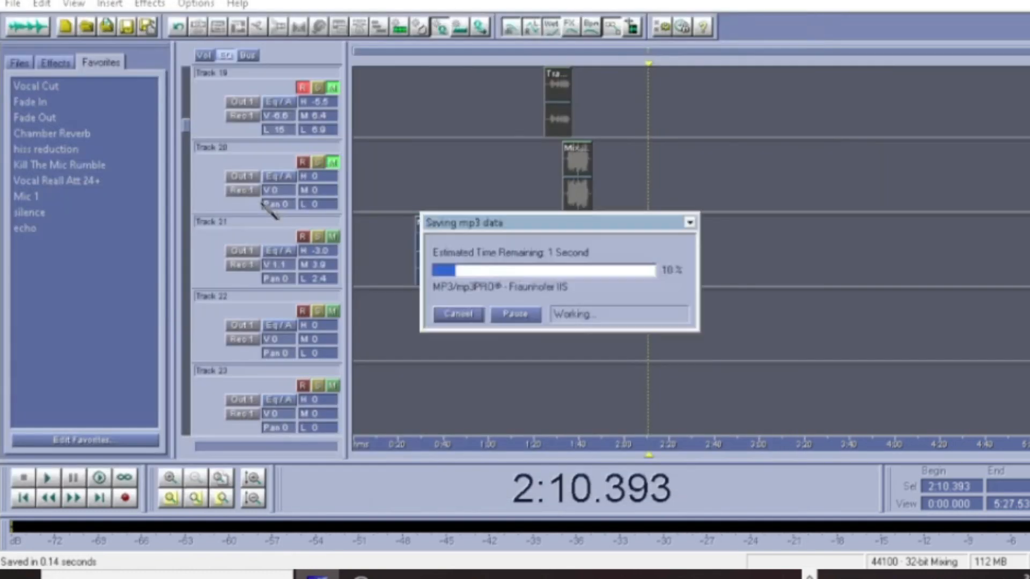
{"action": "key", "text": "Return"}
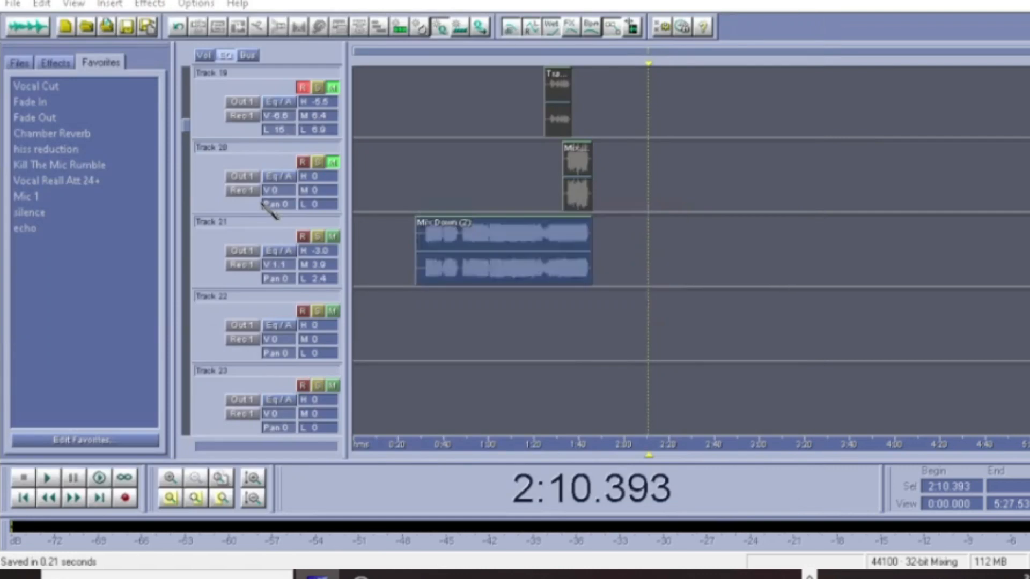
{"action": "key", "text": "Return"}
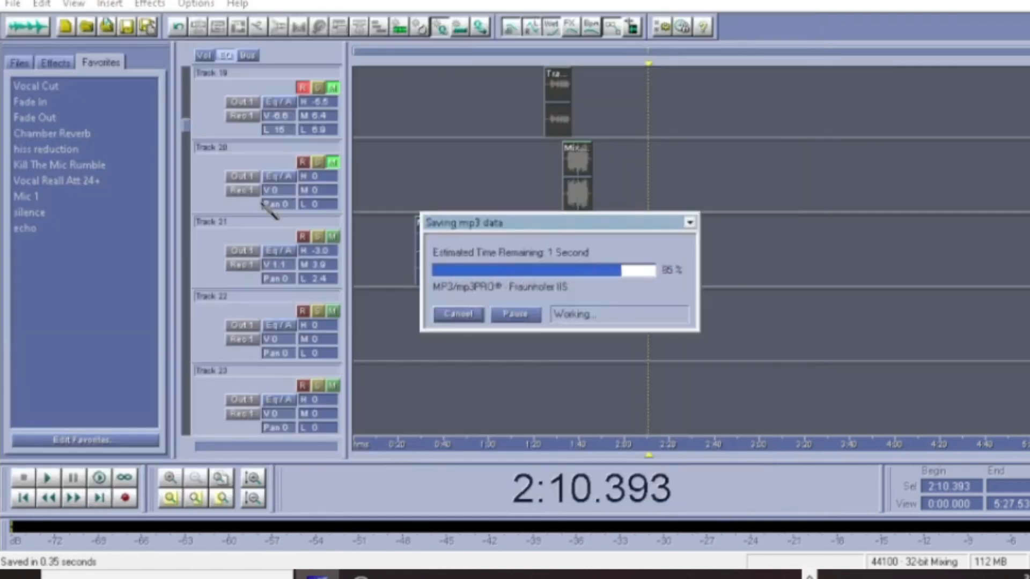
{"action": "key", "text": "Return"}
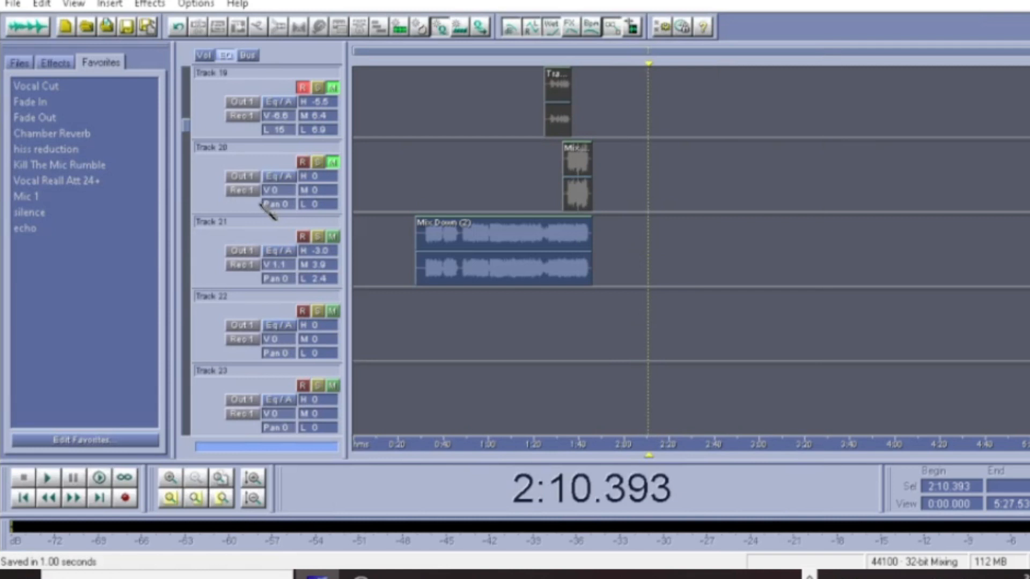
Review the session's tracks from the Track 21 mixdown up to the instrumental, and select the vocal clip named Track 2.
{"action": "scroll", "coordinate": [543, 248], "scroll_direction": "up", "scroll_amount": 1}
{"action": "scroll", "coordinate": [590, 234], "scroll_direction": "down", "scroll_amount": 1}
{"action": "left_click", "coordinate": [423, 230]}
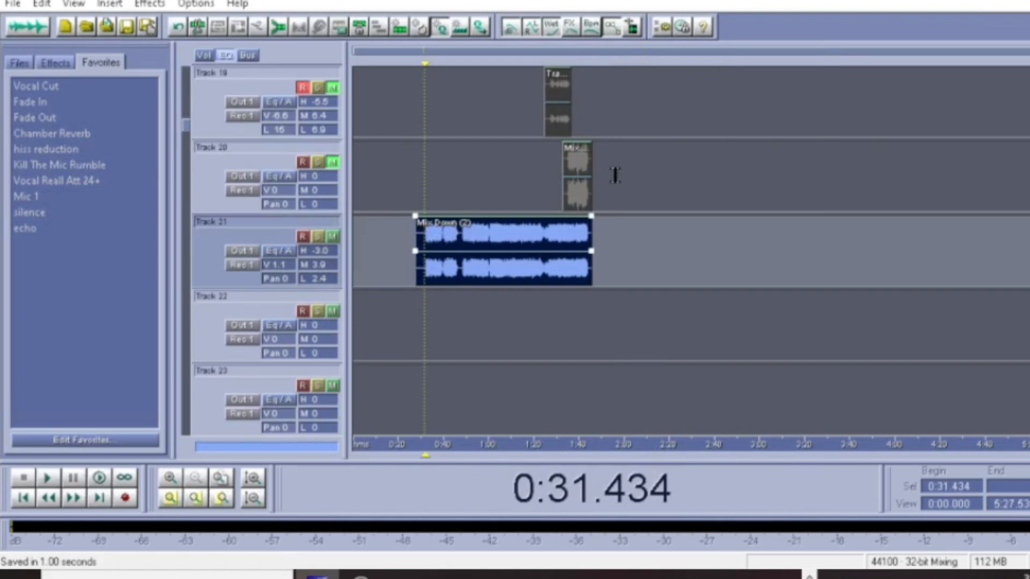
{"action": "scroll", "coordinate": [710, 205], "scroll_direction": "up", "scroll_amount": 4}
{"action": "scroll", "coordinate": [730, 156], "scroll_direction": "up", "scroll_amount": 2}
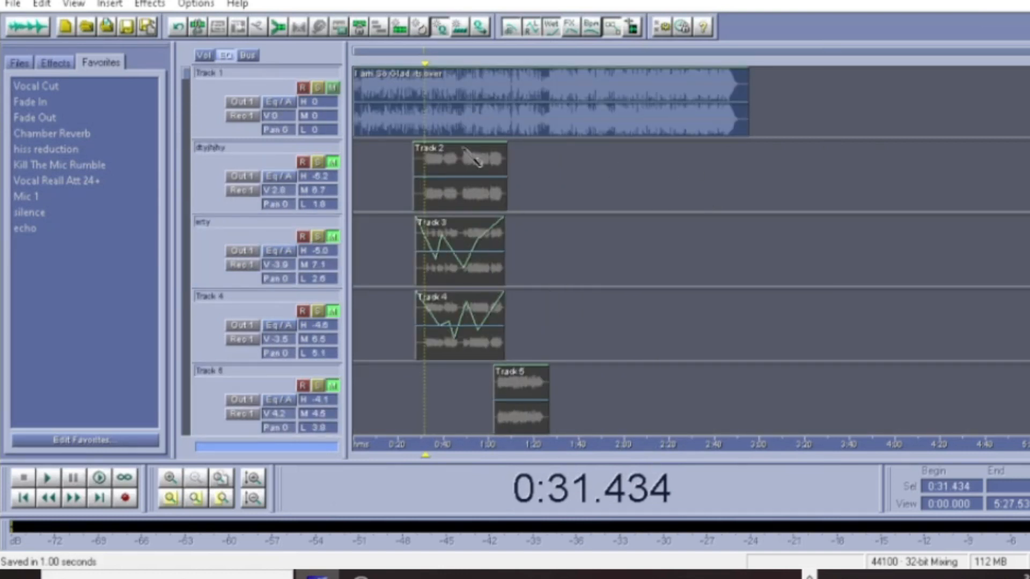
{"action": "left_click", "coordinate": [414, 172]}
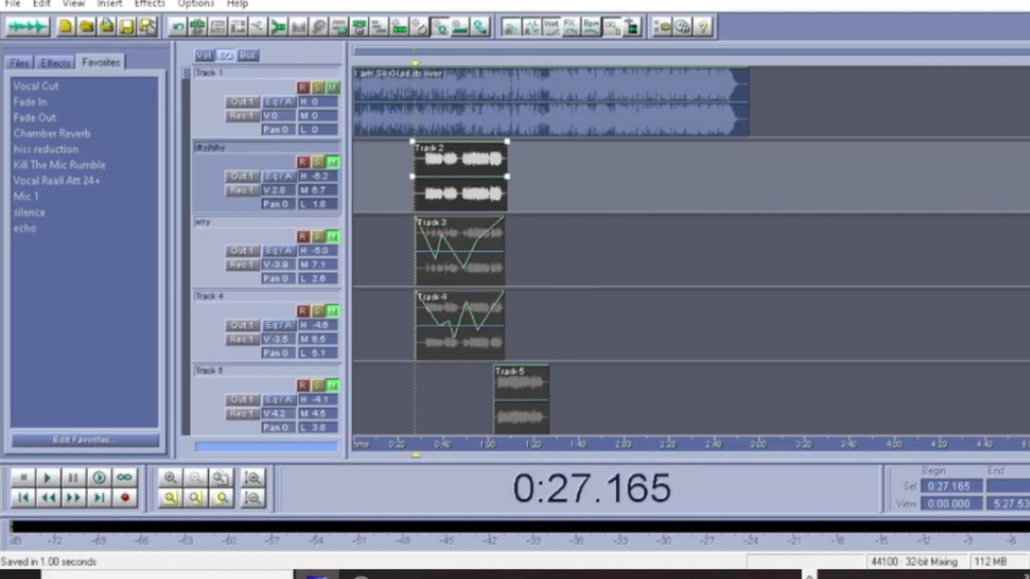
Minimize Cool Edit Pro and switch to OBS Studio's recording controls.
{"action": "left_click", "coordinate": [1018, 2]}
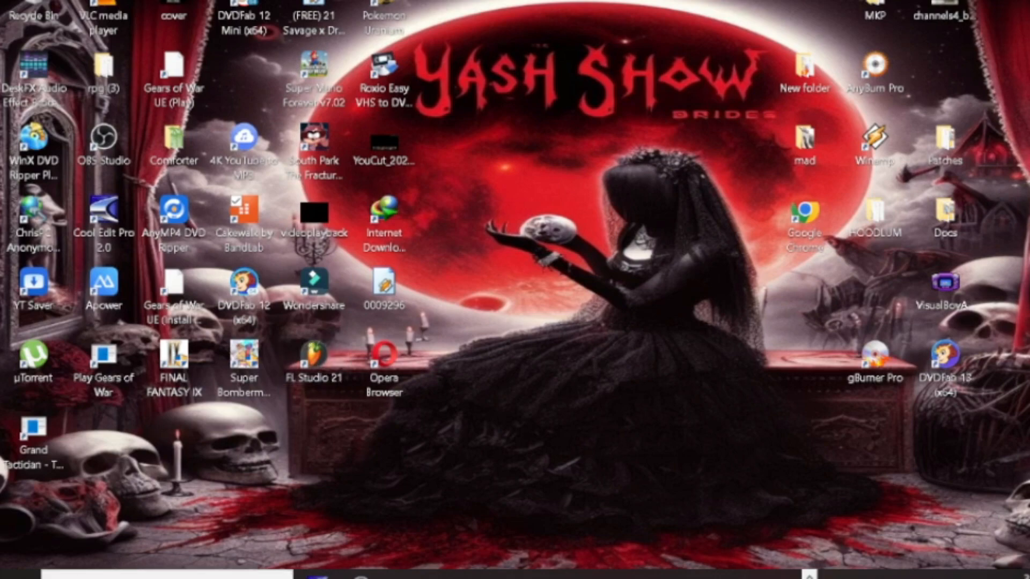
{"action": "left_click", "coordinate": [361, 574]}
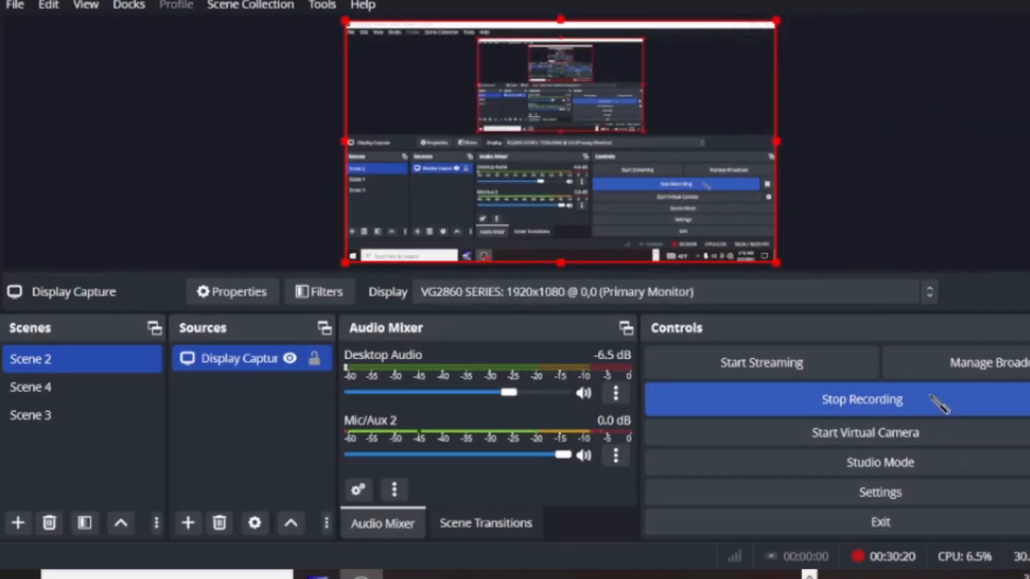